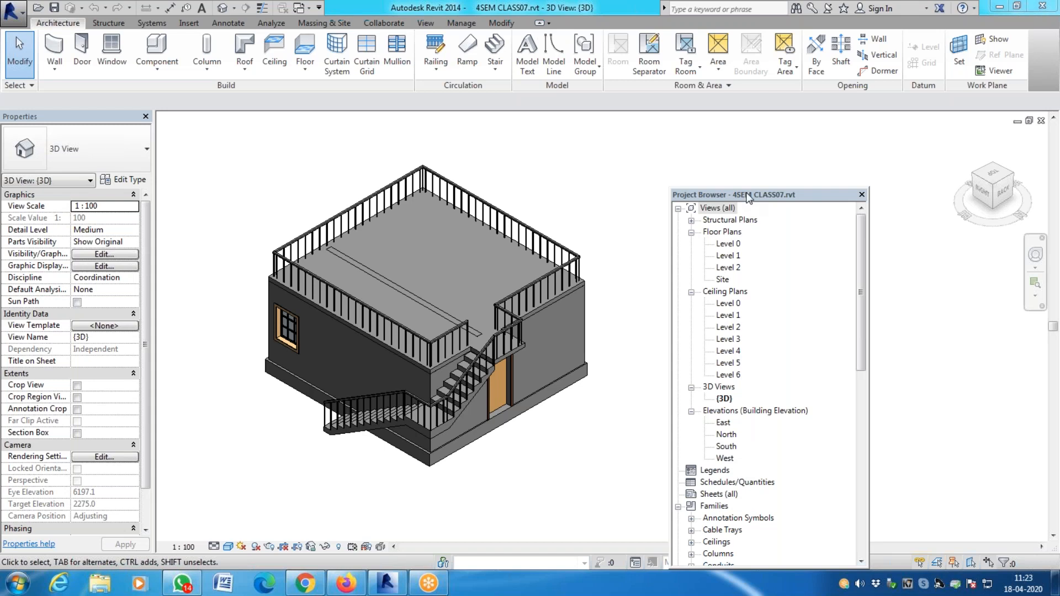
Move the project browser up, start a new sheet, and shift the New Sheet dialog clear of the browser.
left_click_drag(749, 199, 751, 150)
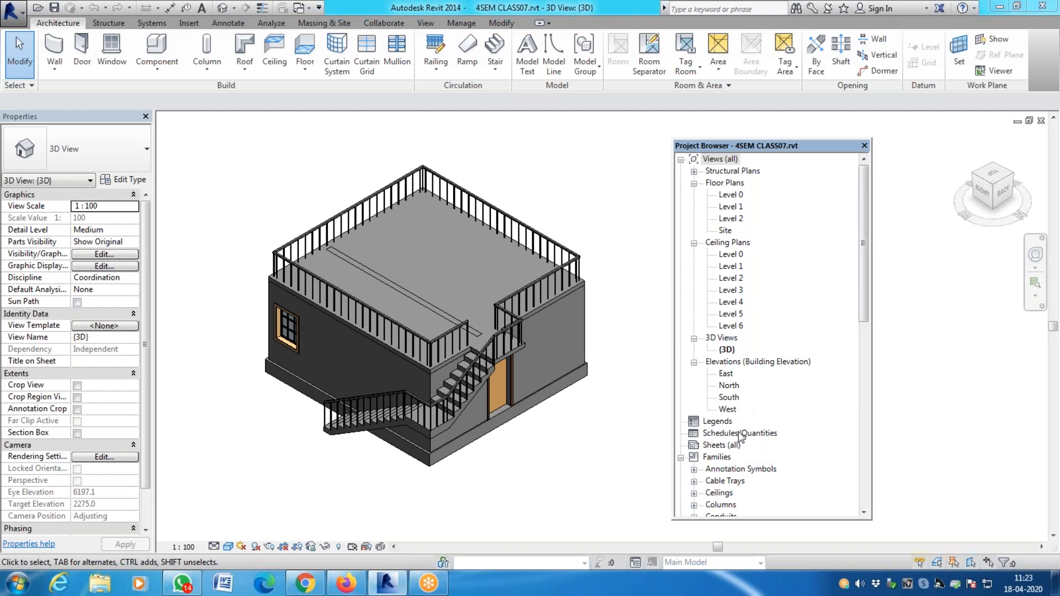
left_click(720, 445)
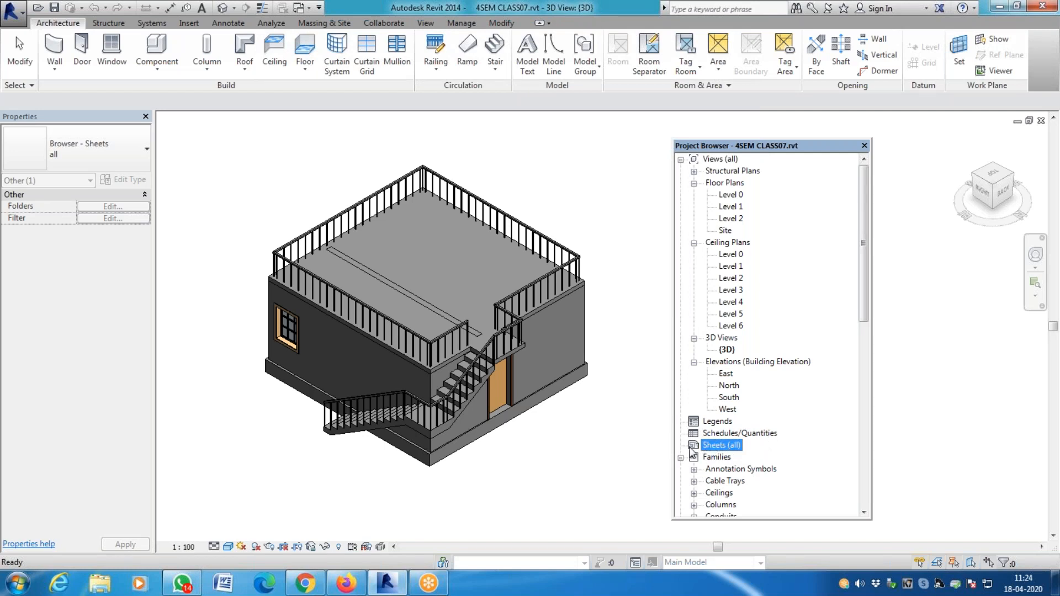
right_click(723, 450)
key("Escape")
right_click(718, 450)
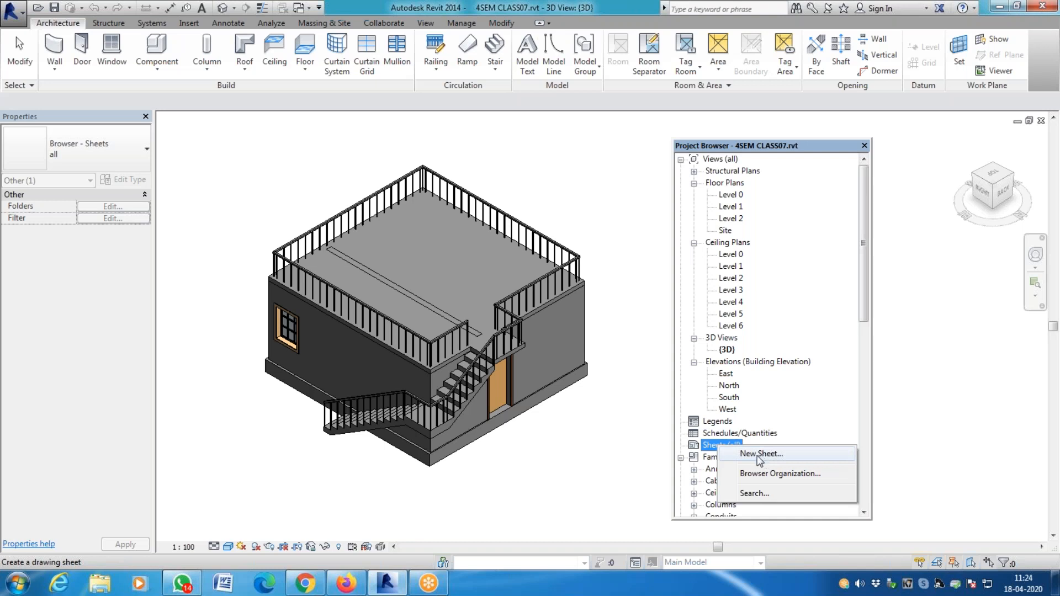
left_click(758, 457)
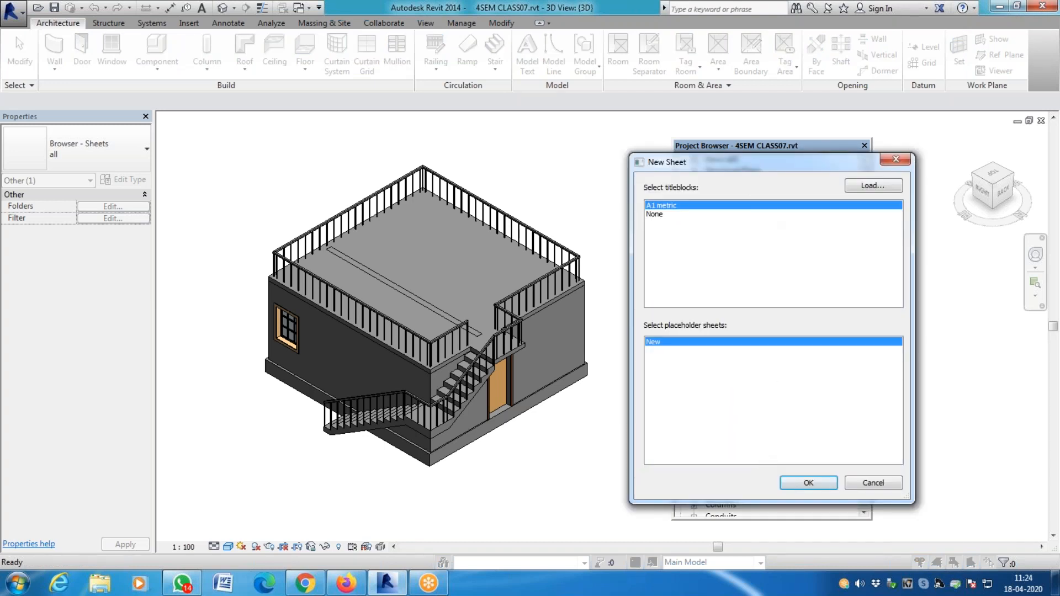
left_click_drag(760, 168, 414, 168)
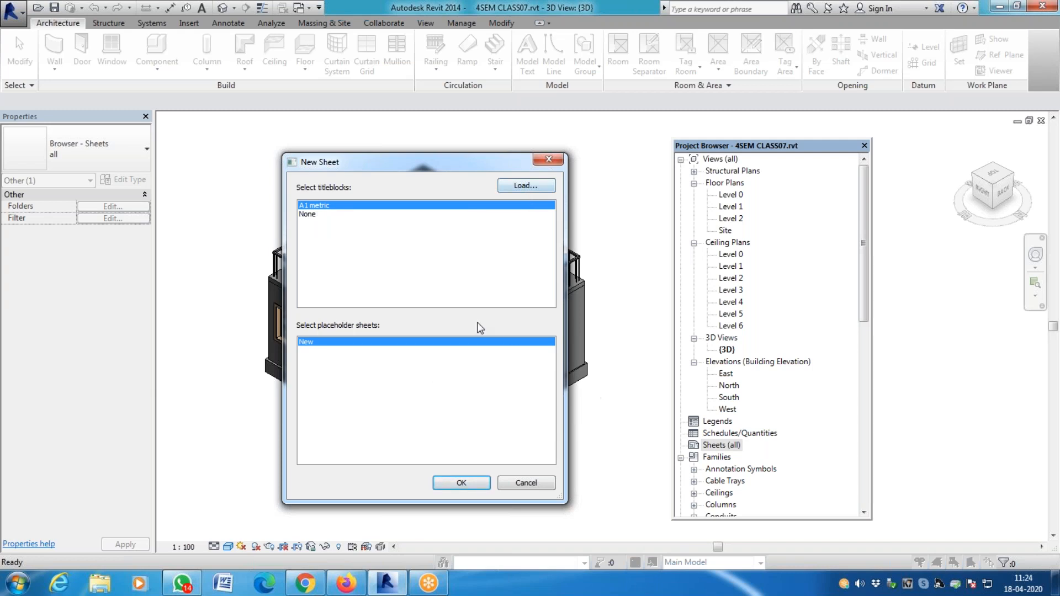
Start loading a title block family and browse to the US Metric folder in the RVT 2014 libraries.
left_click(538, 188)
left_click(488, 146)
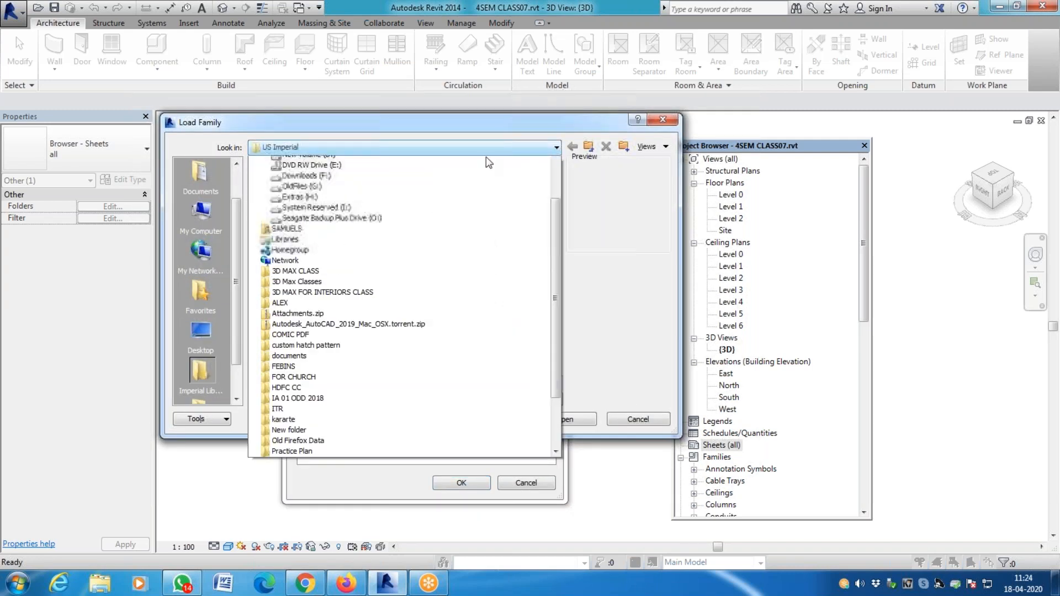
scroll(489, 162, "up", 3)
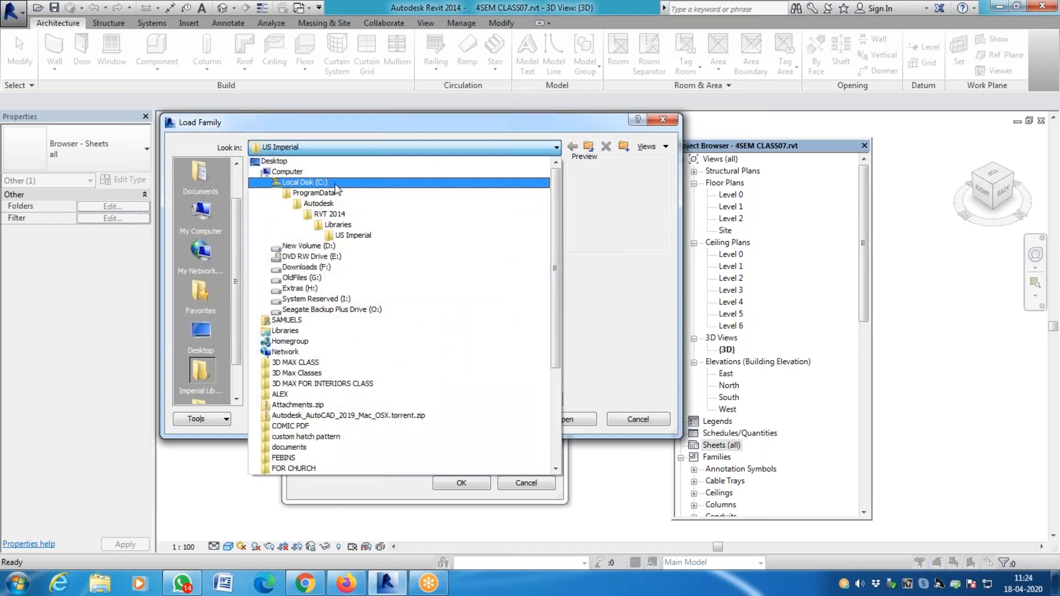
left_click(336, 186)
double_click(284, 329)
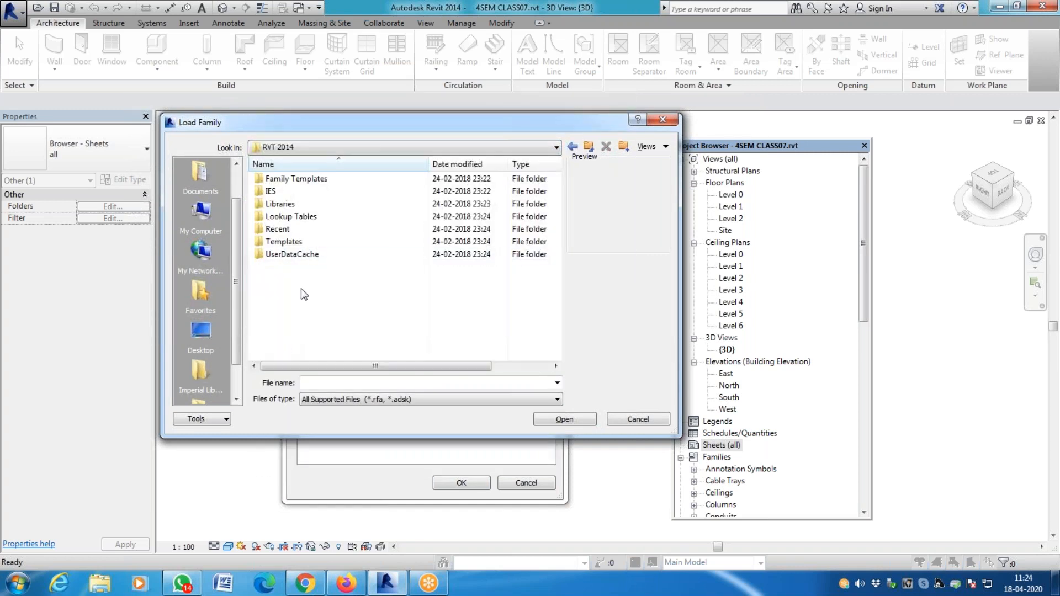
left_click(291, 207)
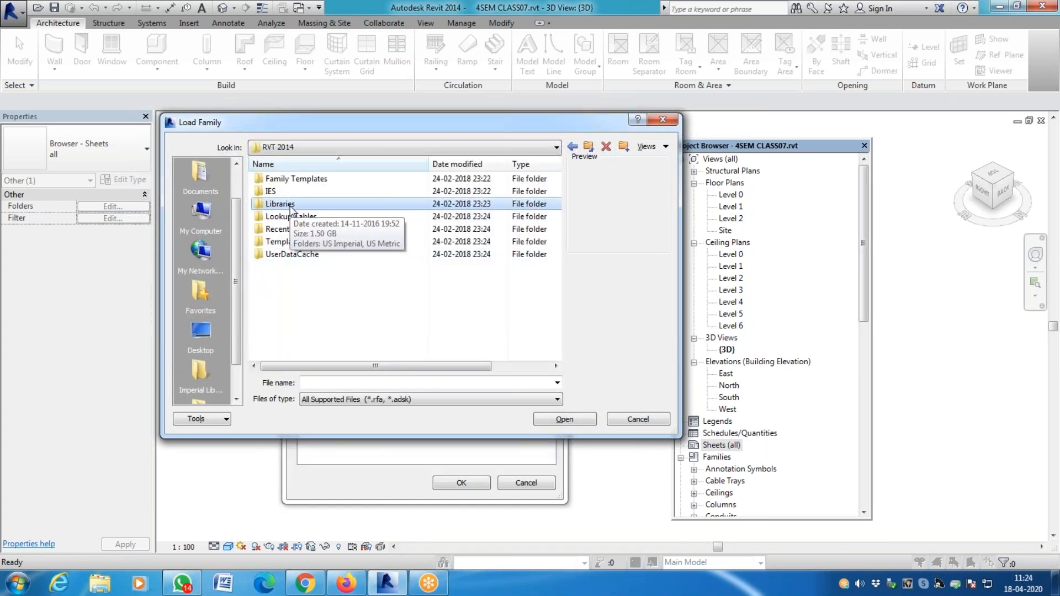
double_click(291, 207)
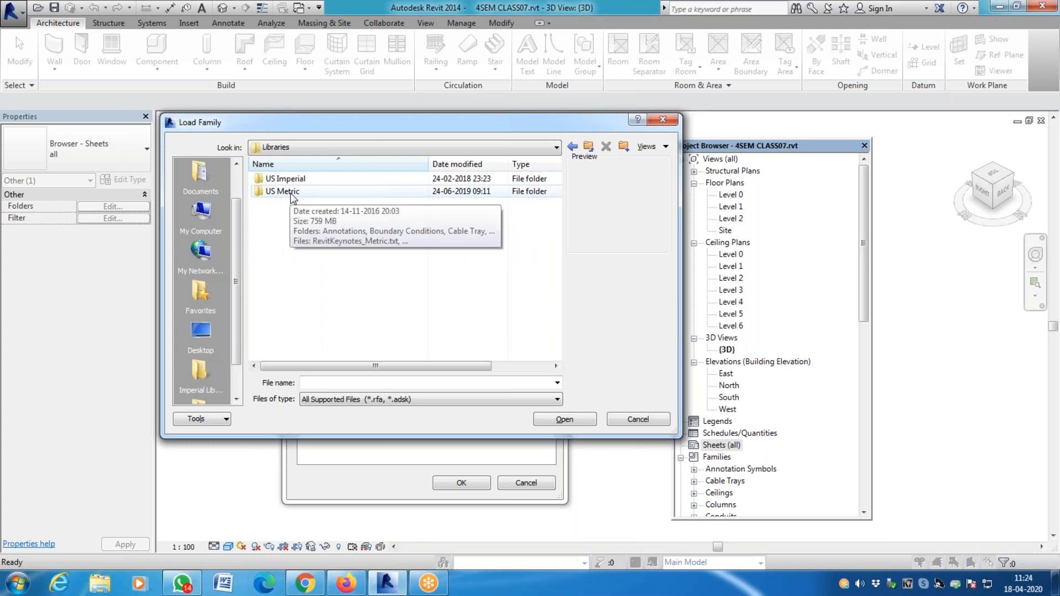
double_click(291, 193)
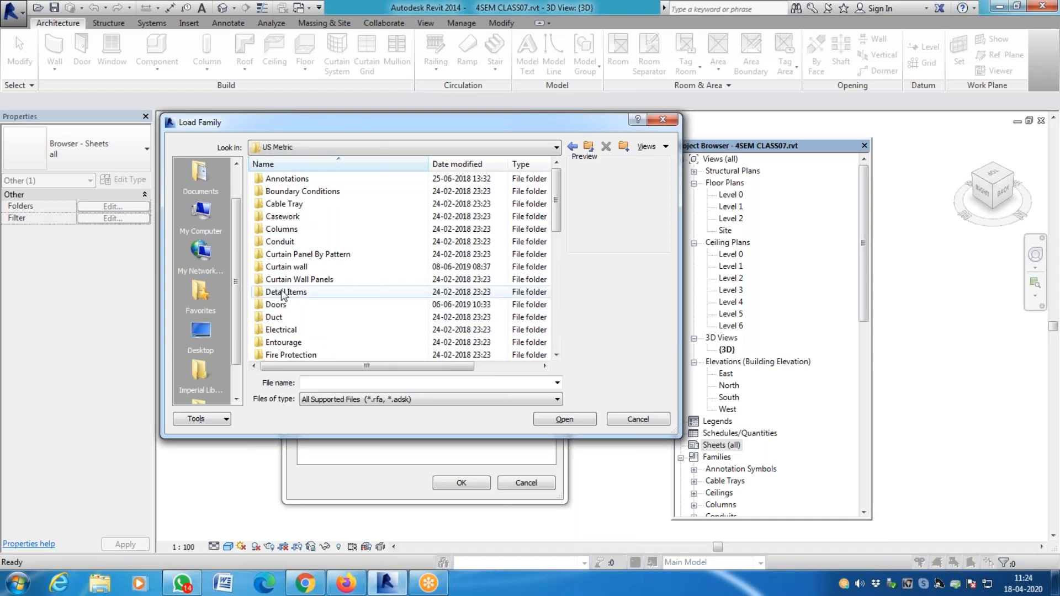
Find and open the Titleblocks folder within the US Metric library.
scroll(284, 298, "down", 5)
scroll(295, 315, "up", 5)
scroll(308, 316, "down", 5)
scroll(284, 273, "down", 1)
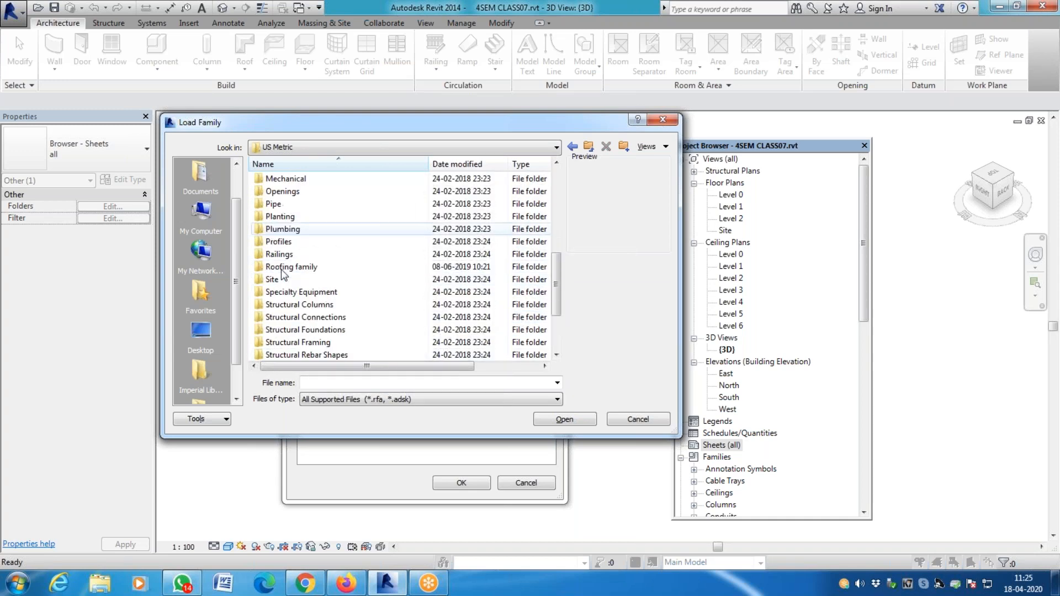
scroll(284, 275, "down", 2)
left_click(291, 343)
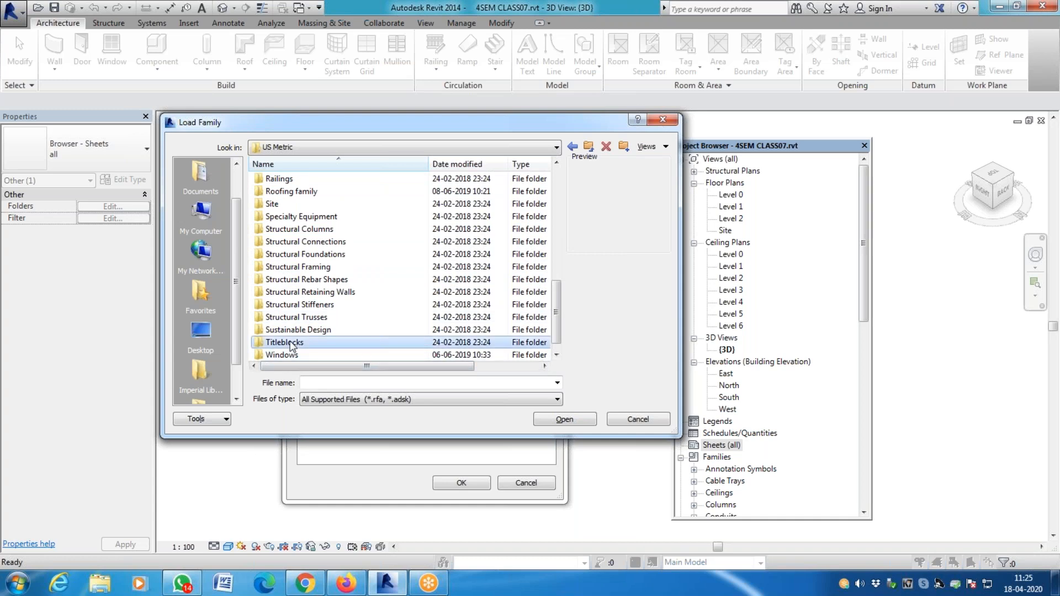
double_click(291, 343)
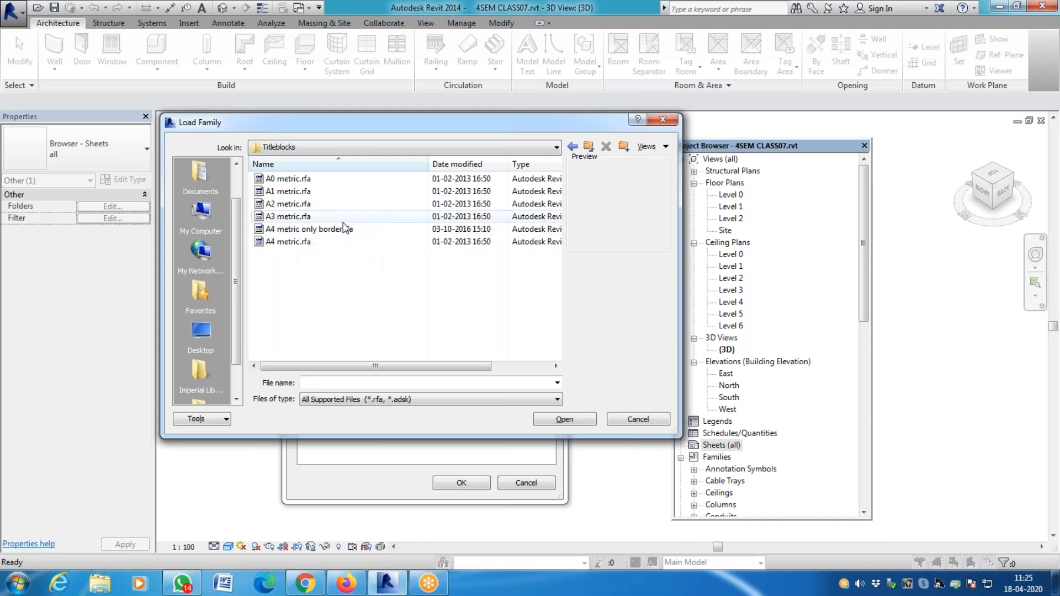
Load the A3 metric.rfa title block and create the new sheet with it.
left_click(310, 217)
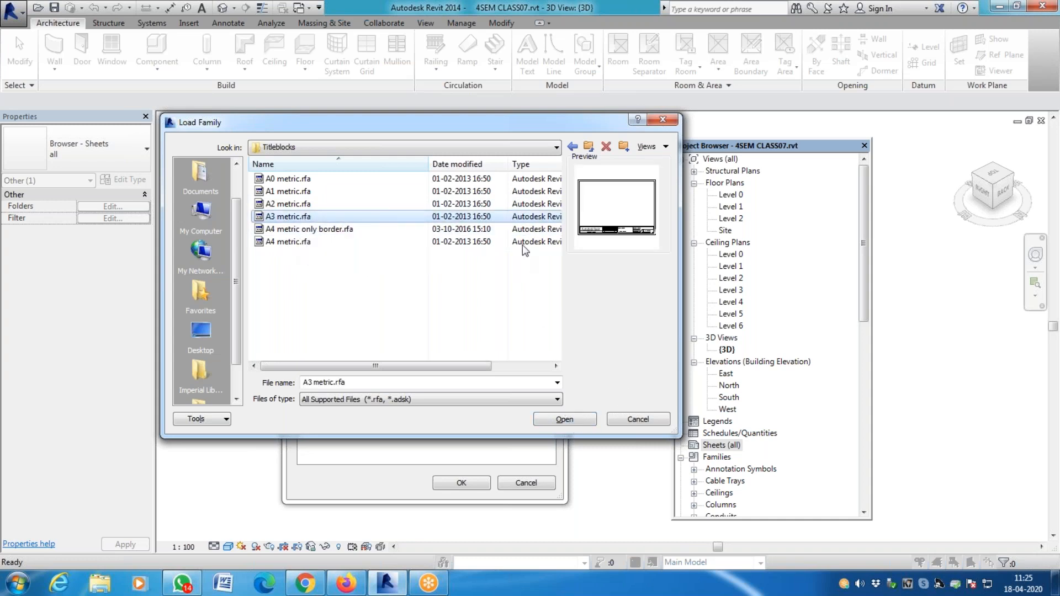
left_click_drag(486, 367, 540, 367)
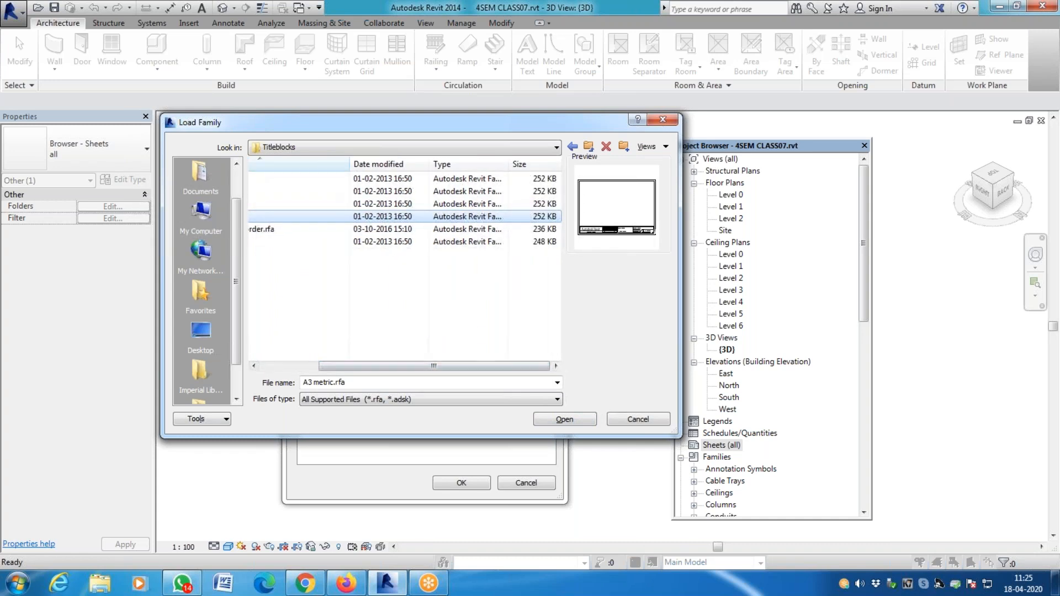
left_click_drag(454, 368, 327, 371)
left_click(571, 419)
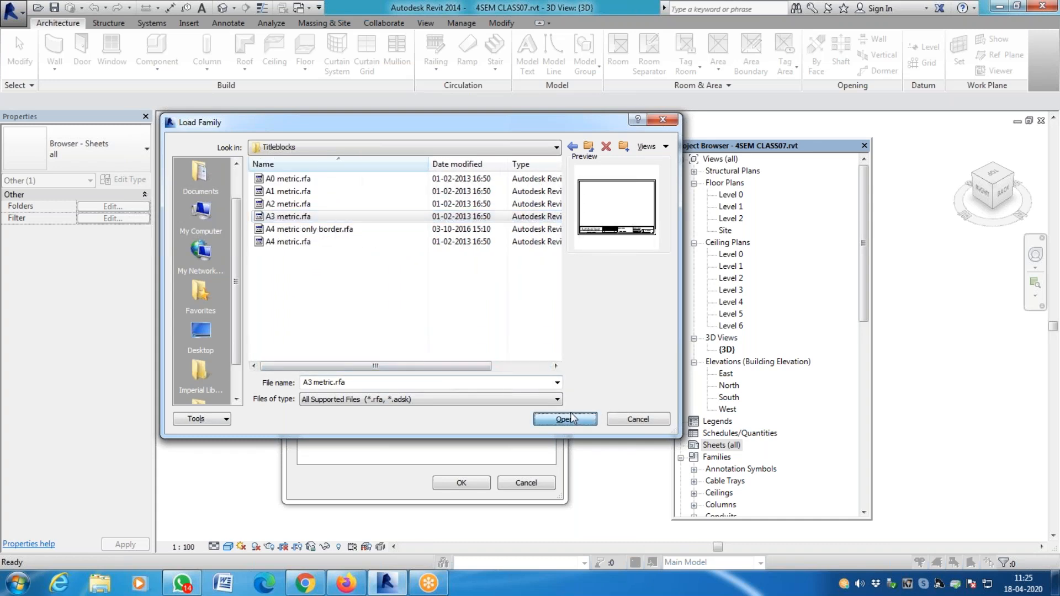
left_click(461, 483)
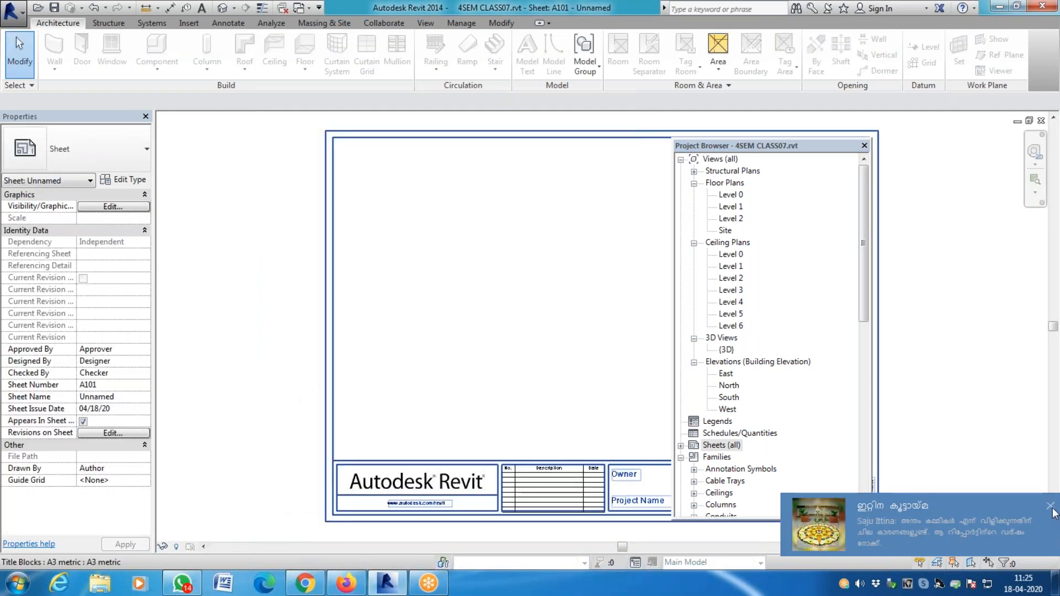
Close the WhatsApp window running in the background.
left_click(798, 589)
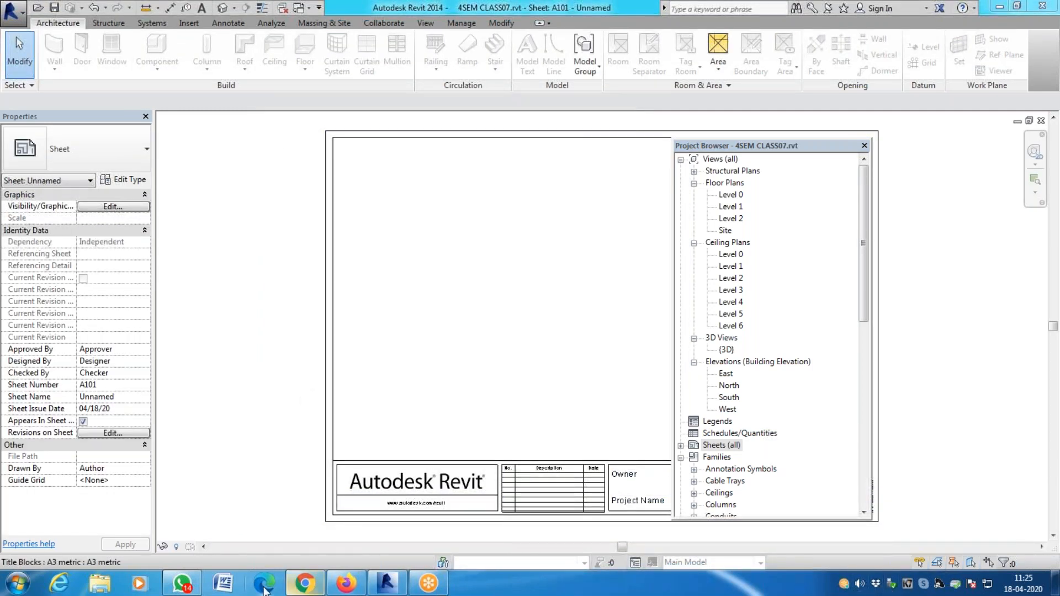
right_click(187, 587)
left_click(176, 554)
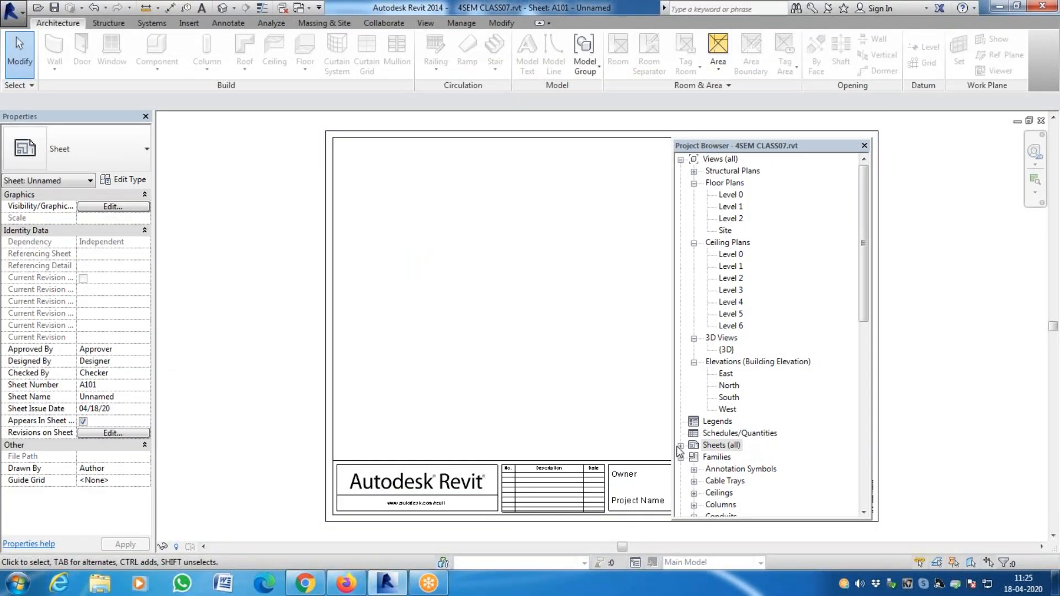
Expand the list of sheets and view the whole A101 sheet beside the project browser.
left_click(681, 446)
left_click(722, 458)
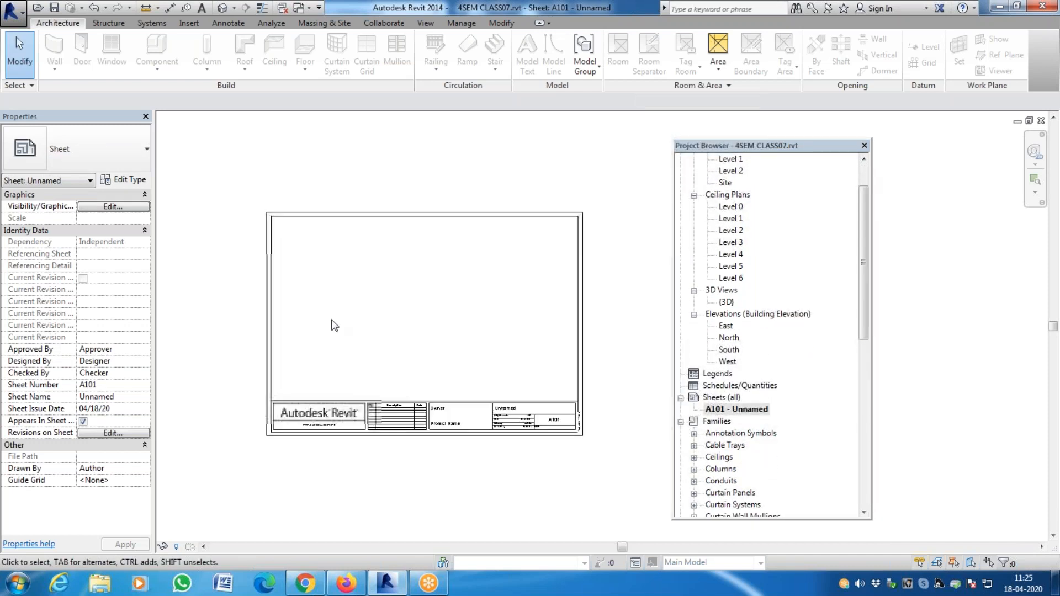
scroll(335, 329, "up", 1)
scroll(480, 386, "down", 2)
scroll(493, 386, "up", 3)
scroll(523, 379, "down", 2)
Place aligned dimensions on the width and height of the A3 sheet's outer border.
left_click(170, 8)
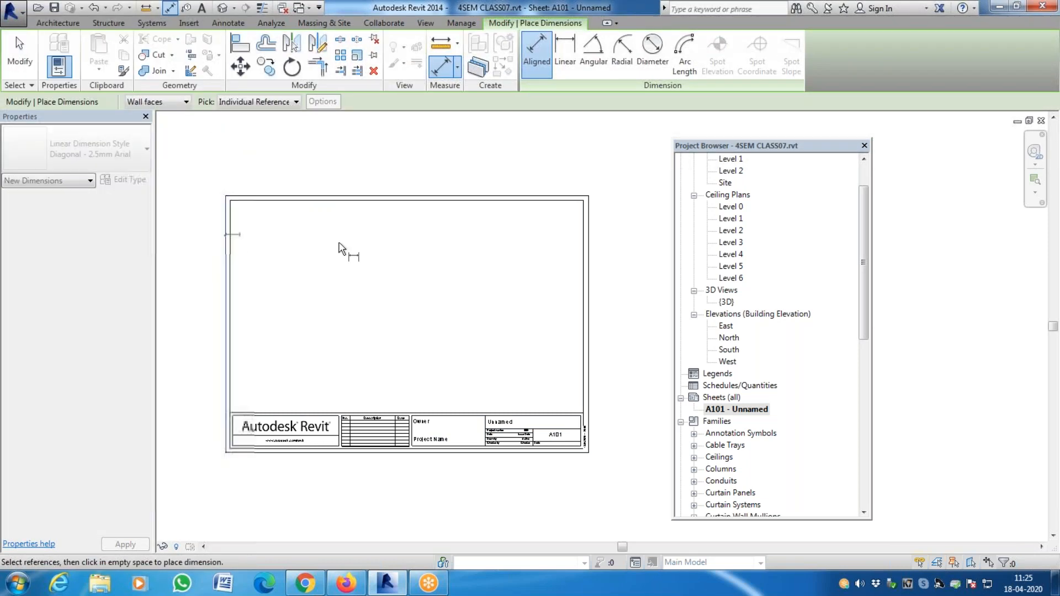
left_click(589, 258)
left_click(568, 174)
scroll(401, 165, "up", 3)
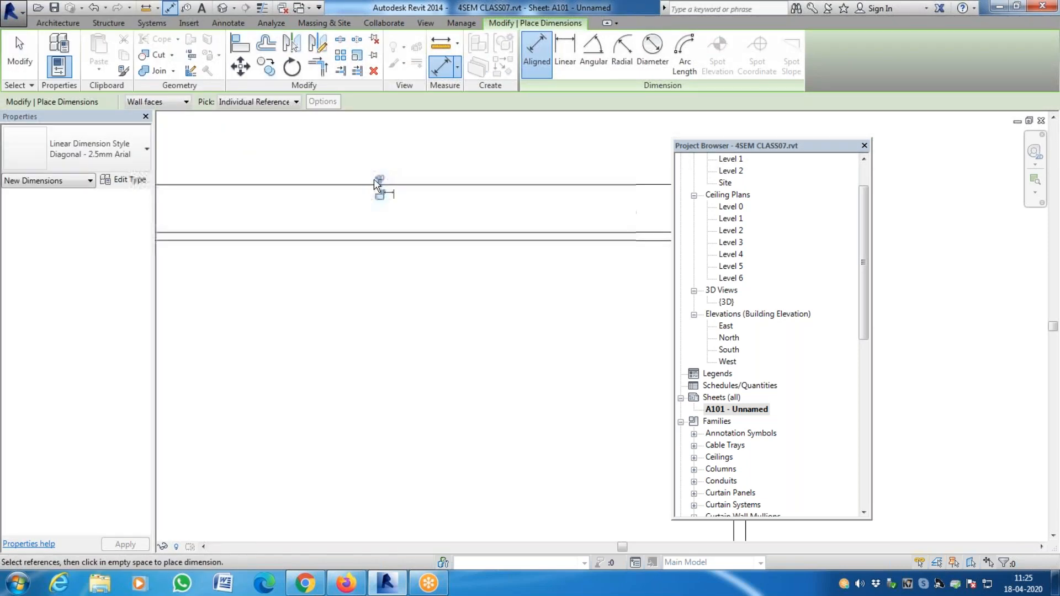
scroll(419, 205, "down", 2)
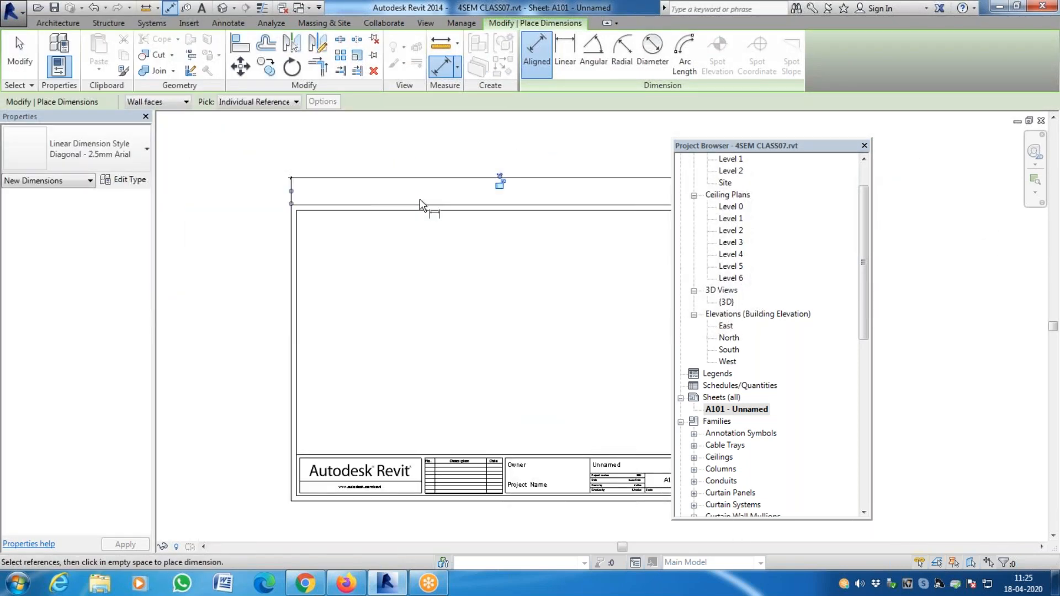
left_click(355, 205)
left_click(352, 502)
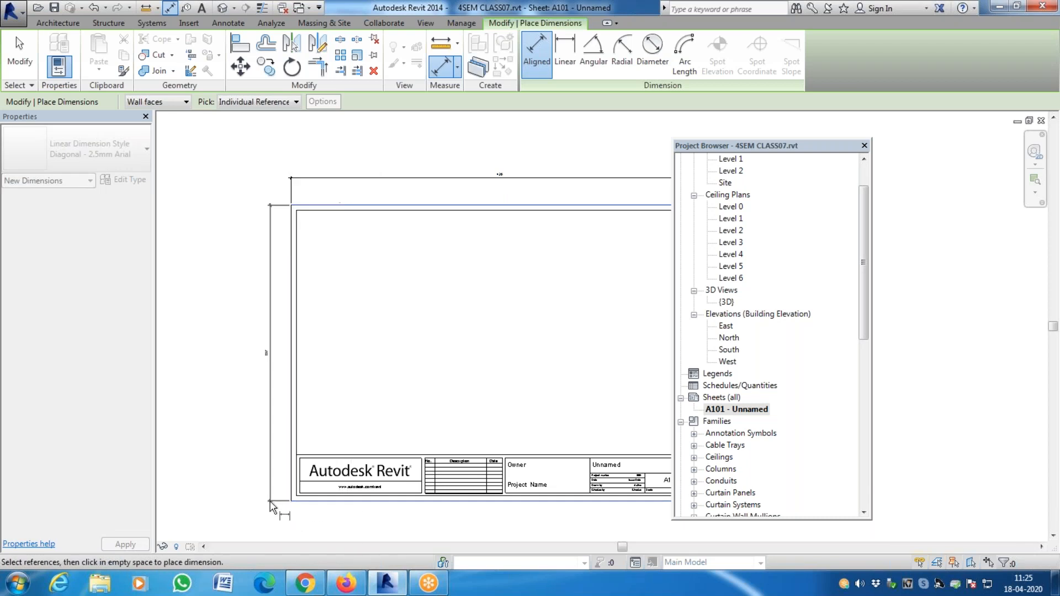
left_click(269, 354)
scroll(265, 345, "up", 4)
scroll(303, 425, "down", 4)
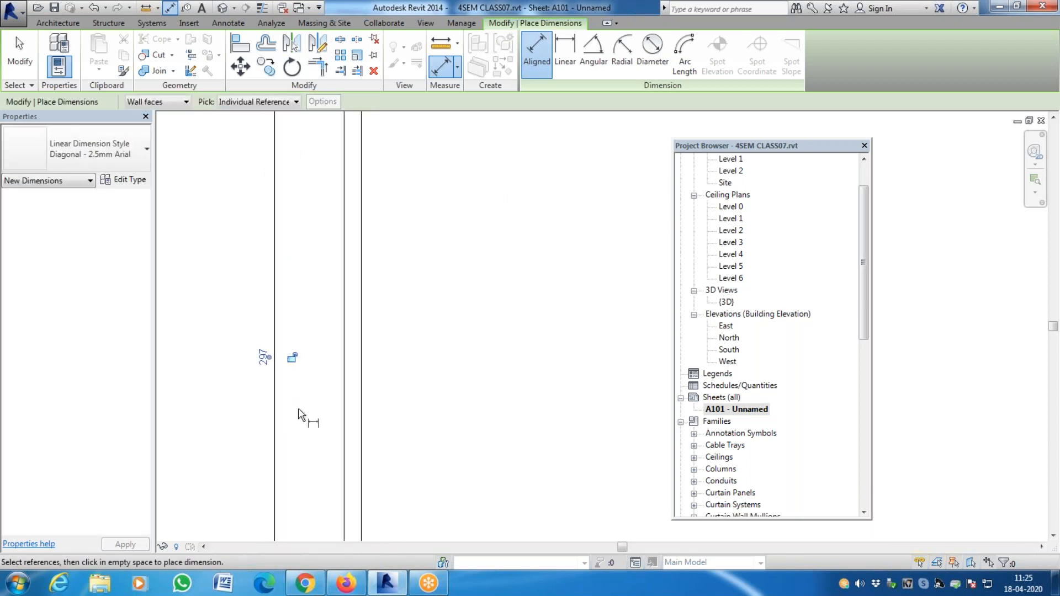
key("Escape")
key("Escape")
Delete the width and height dimensions from the A3 sheet.
left_click(408, 237)
key("Delete")
left_click(296, 301)
key("Delete")
Examine the title block strip along the sheet's lower edge, including the Autodesk Revit logo and web address cells.
scroll(285, 265, "down", 3)
scroll(497, 445, "down", 2)
scroll(442, 436, "up", 3)
scroll(425, 447, "down", 2)
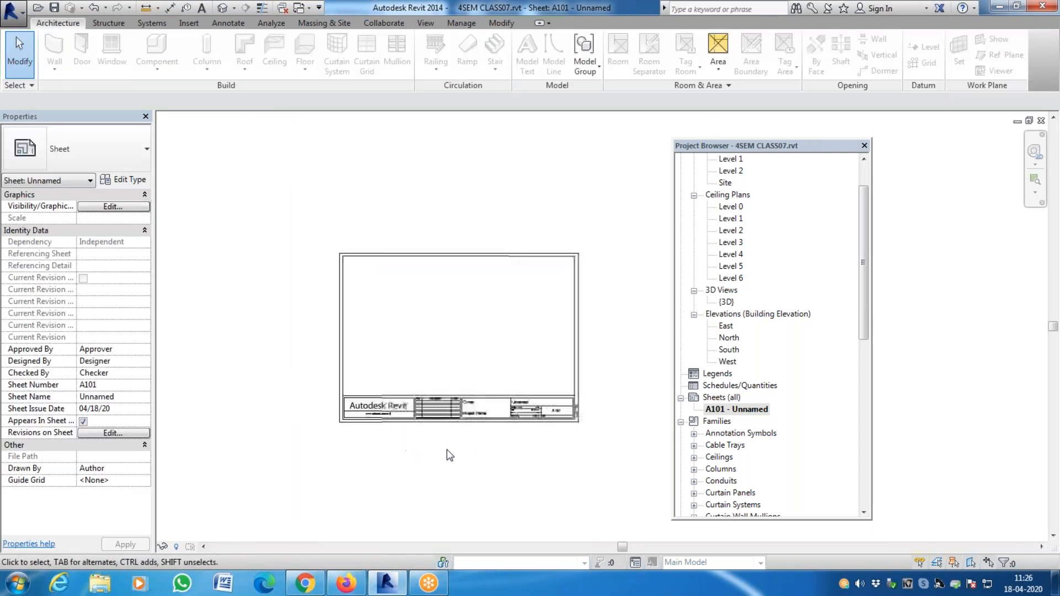
scroll(420, 451, "up", 1)
scroll(497, 448, "up", 2)
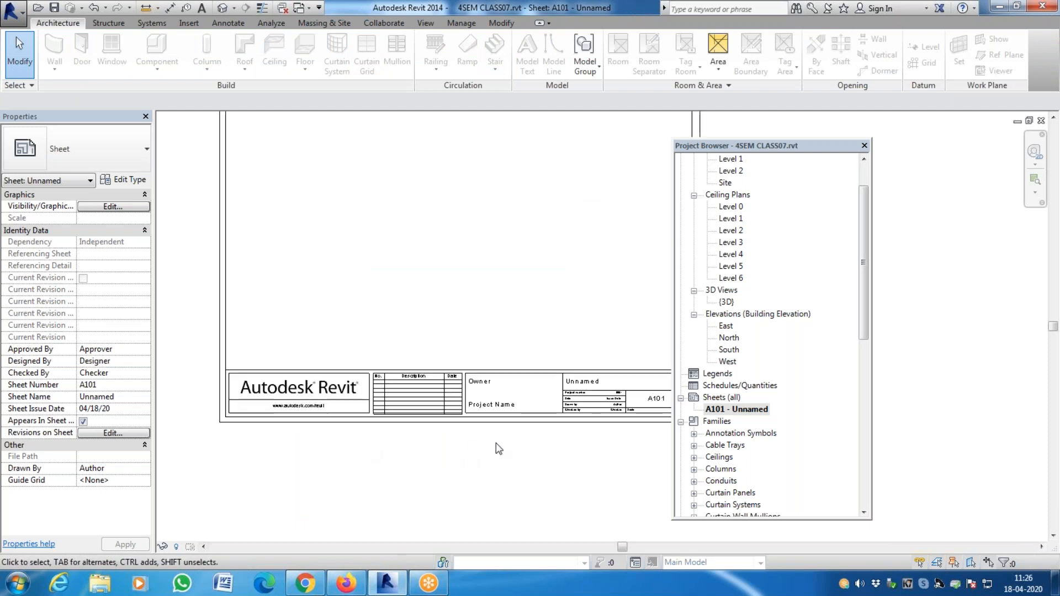
scroll(420, 442, "down", 3)
scroll(347, 428, "up", 3)
scroll(330, 430, "up", 1)
scroll(414, 445, "down", 2)
scroll(316, 431, "up", 3)
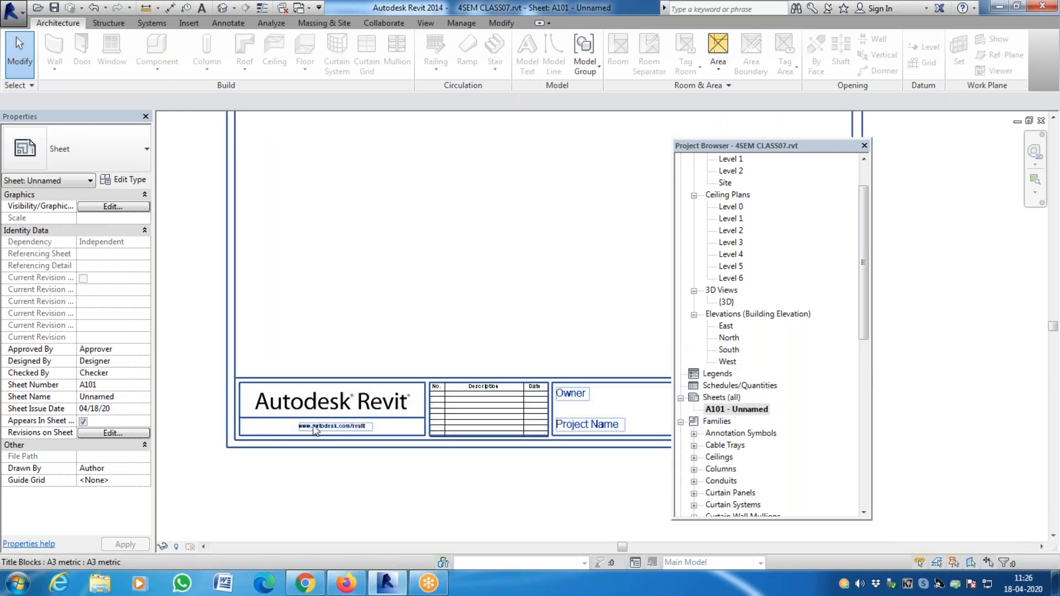
scroll(332, 456, "down", 1)
scroll(323, 428, "up", 1)
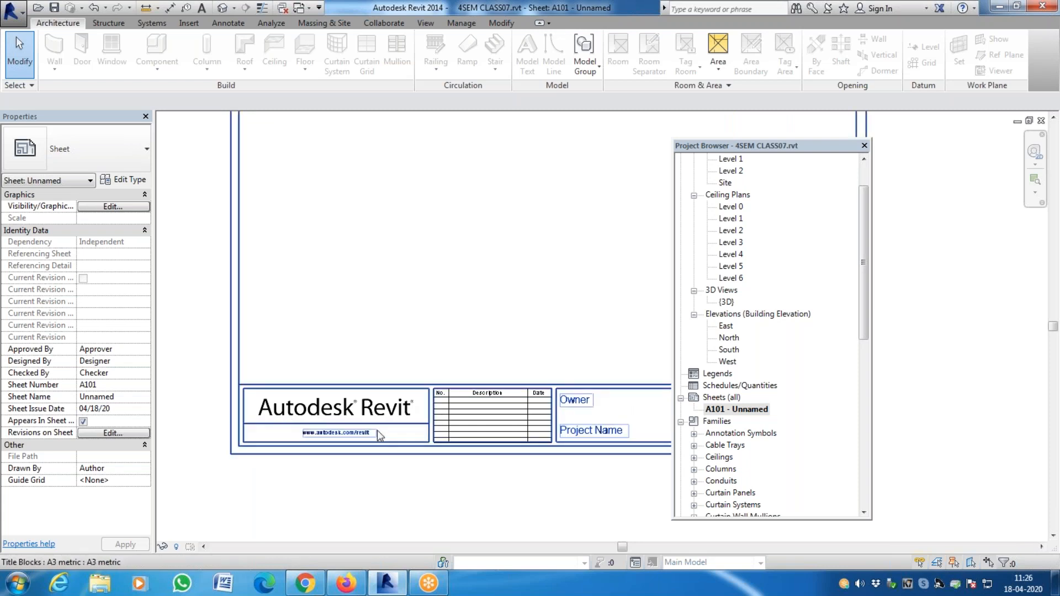
scroll(331, 442, "down", 2)
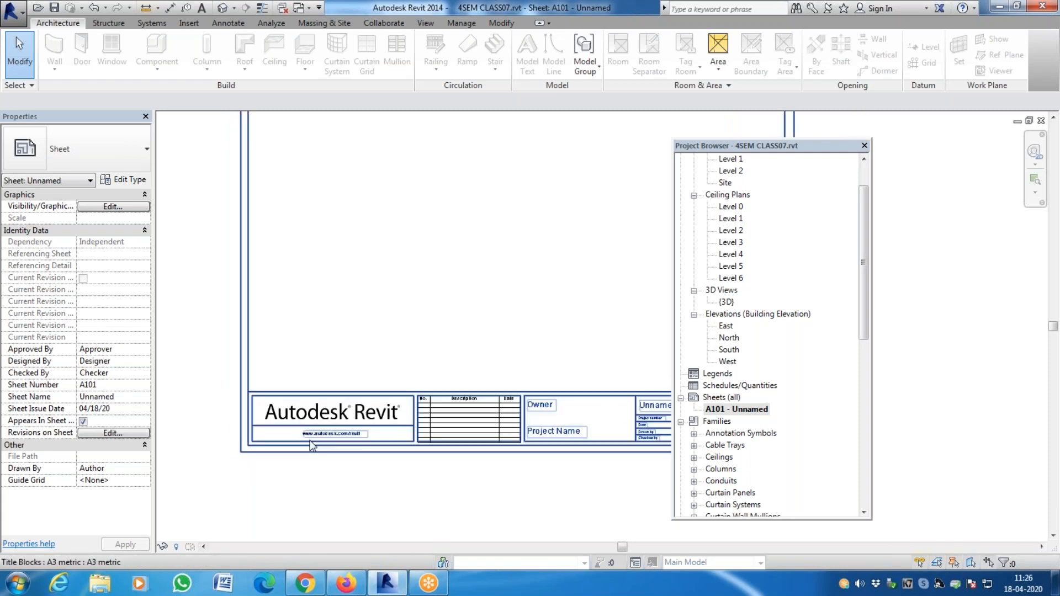
Examine the title block's revision table with its No., Description and Date columns.
scroll(442, 430, "up", 3)
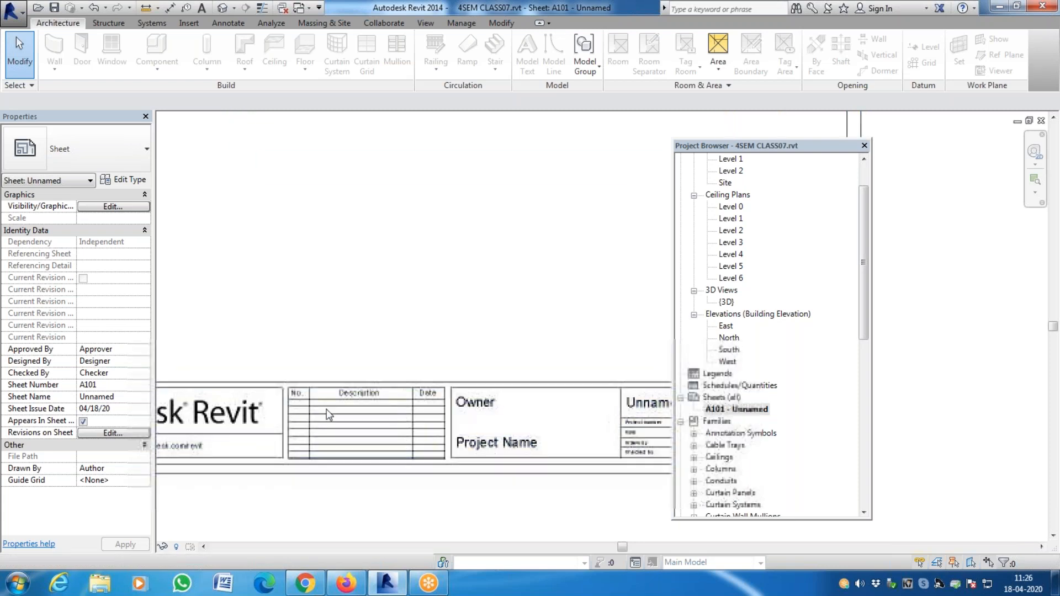
scroll(254, 430, "down", 2)
scroll(287, 418, "up", 2)
scroll(287, 418, "up", 1)
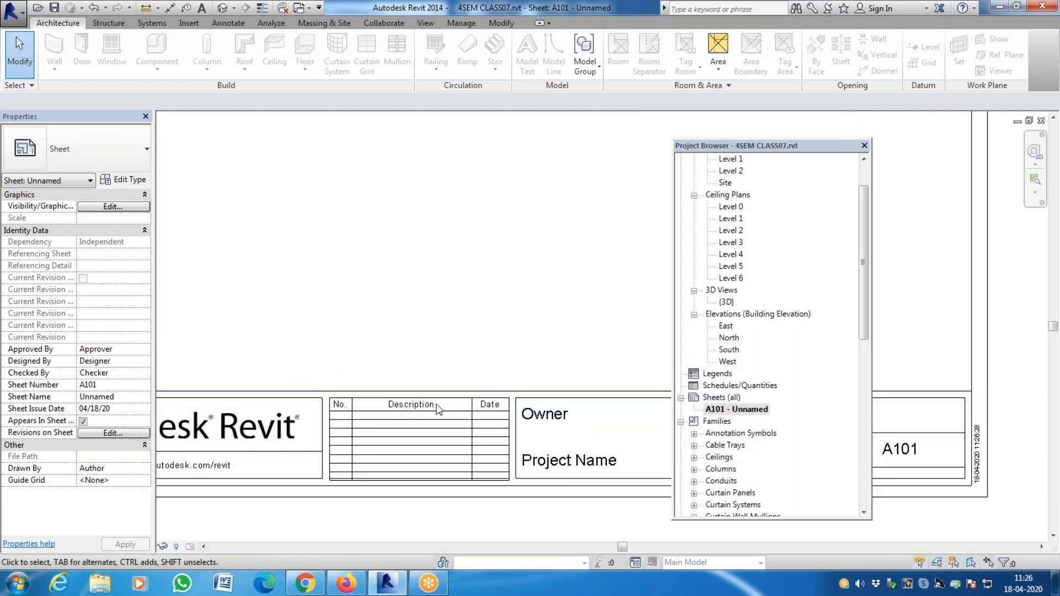
scroll(423, 435, "down", 1)
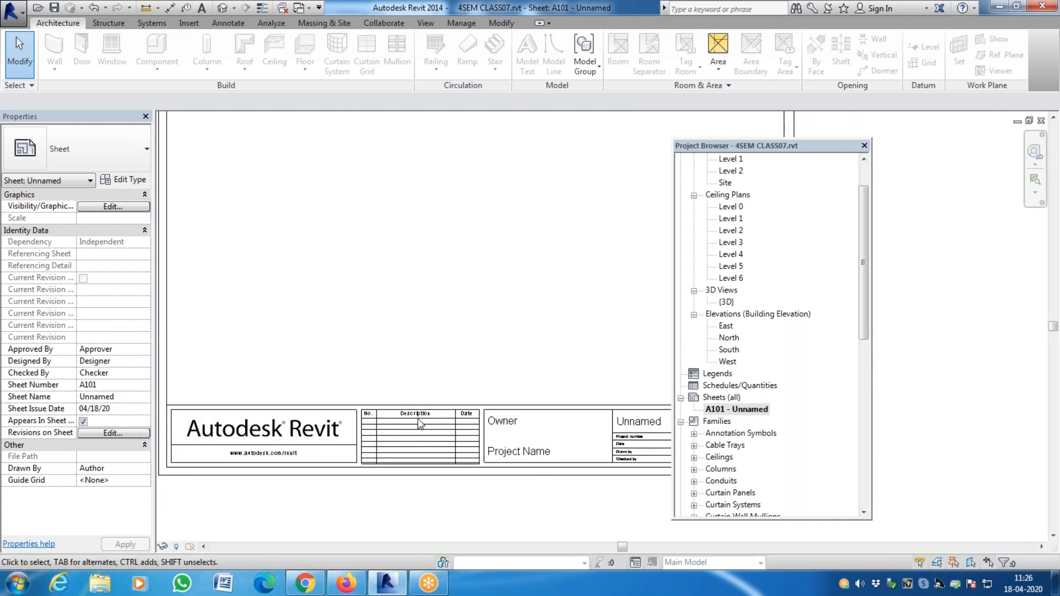
scroll(377, 423, "up", 1)
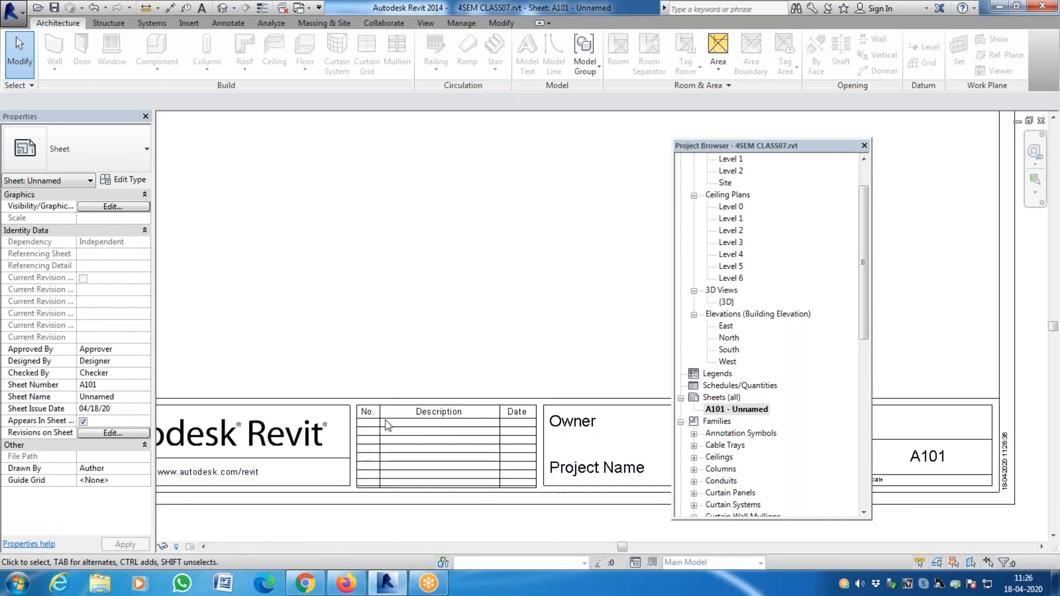
Examine the title block's Owner, Project Name and sheet name cells, including the project number, date, drawn by and checked by rows.
scroll(499, 423, "down", 3)
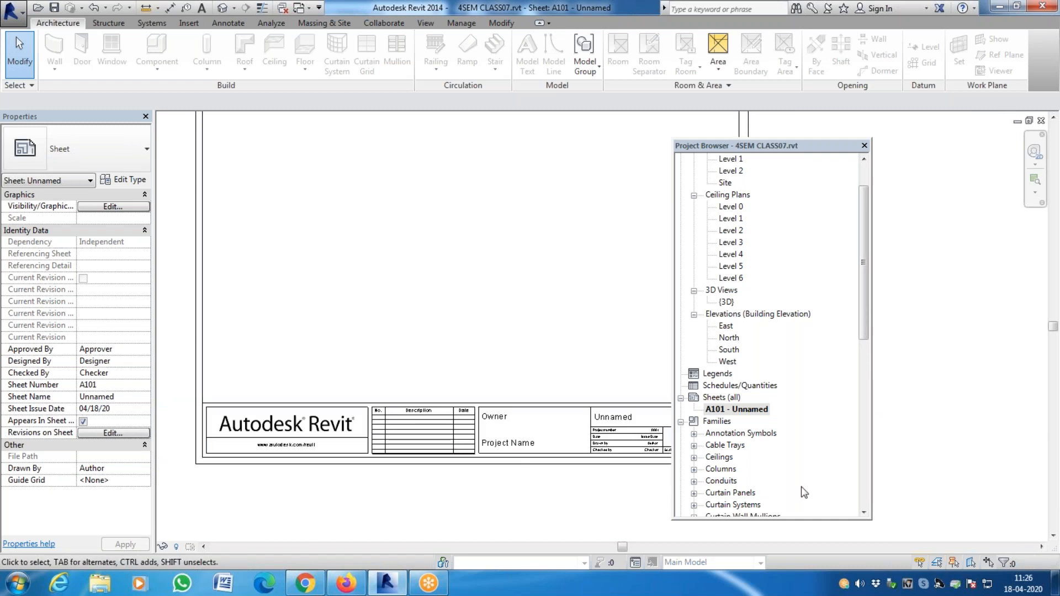
scroll(575, 449, "up", 2)
scroll(332, 442, "up", 2)
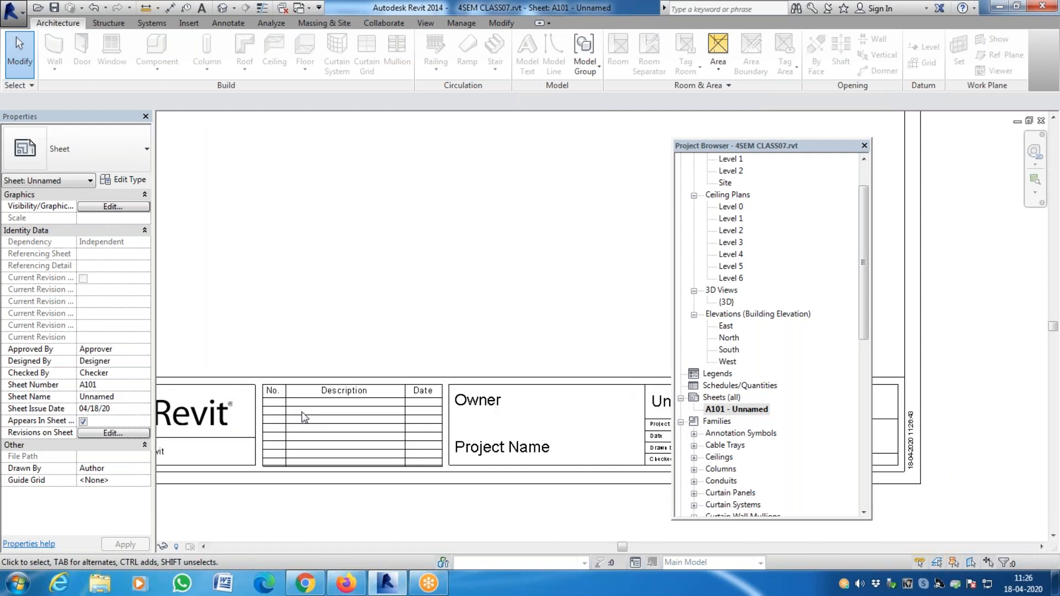
scroll(407, 514, "down", 2)
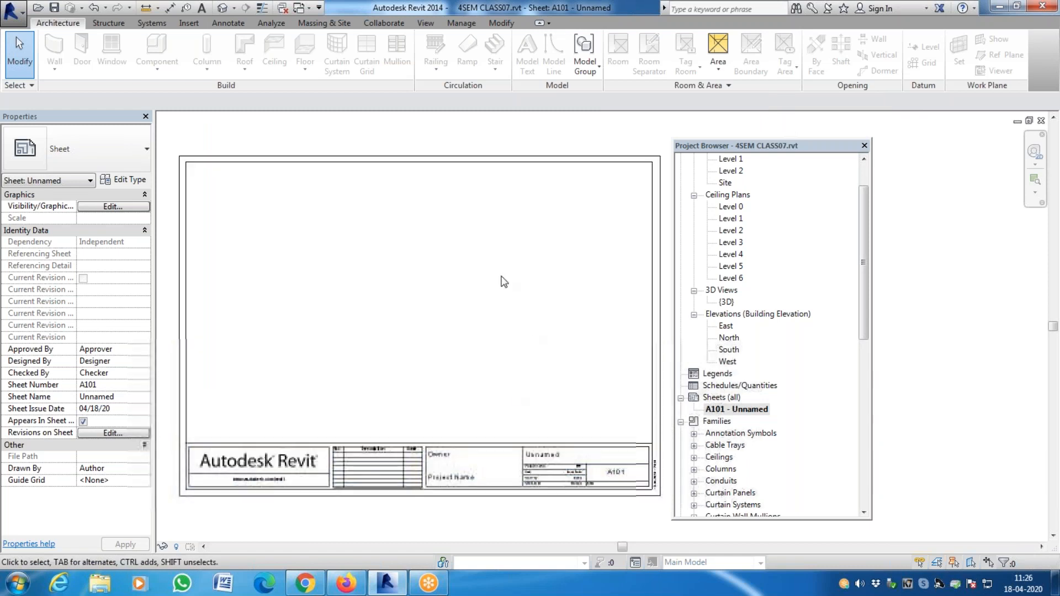
scroll(530, 485, "up", 3)
scroll(524, 478, "down", 2)
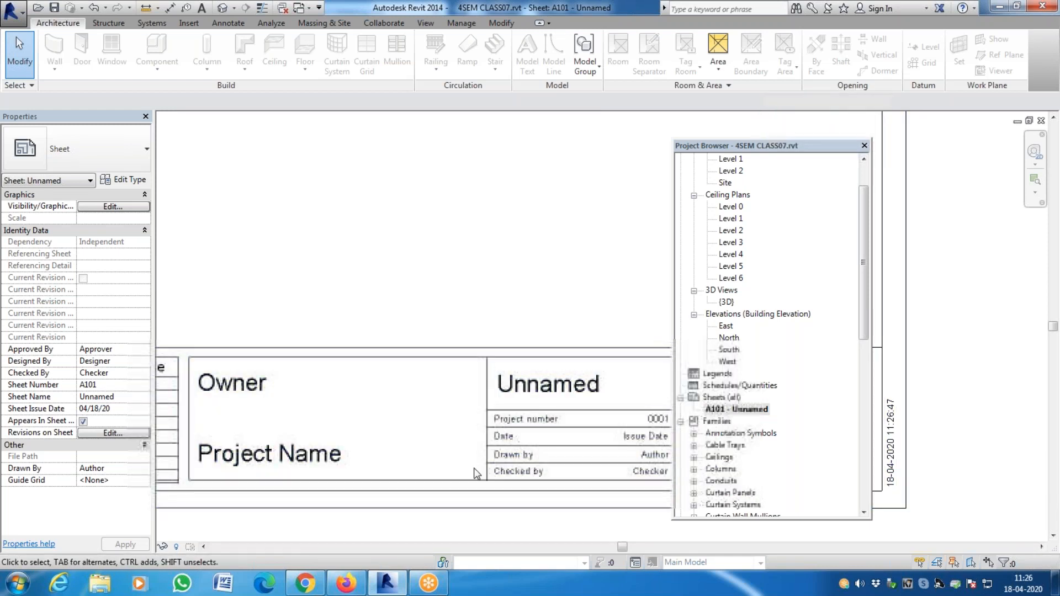
scroll(608, 452, "up", 1)
scroll(539, 443, "down", 2)
scroll(559, 427, "up", 3)
scroll(559, 422, "down", 4)
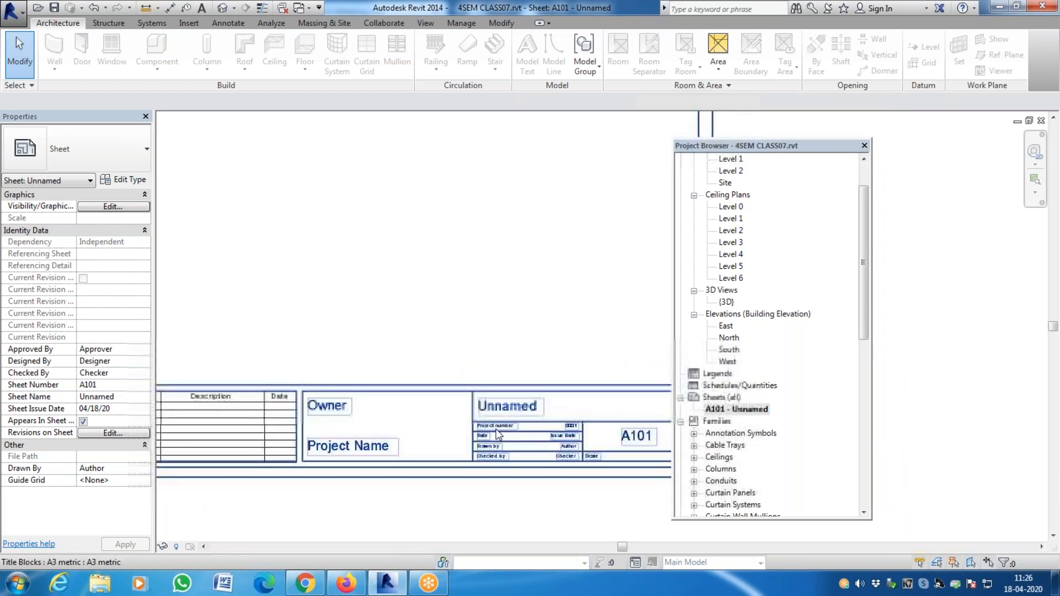
scroll(295, 434, "up", 3)
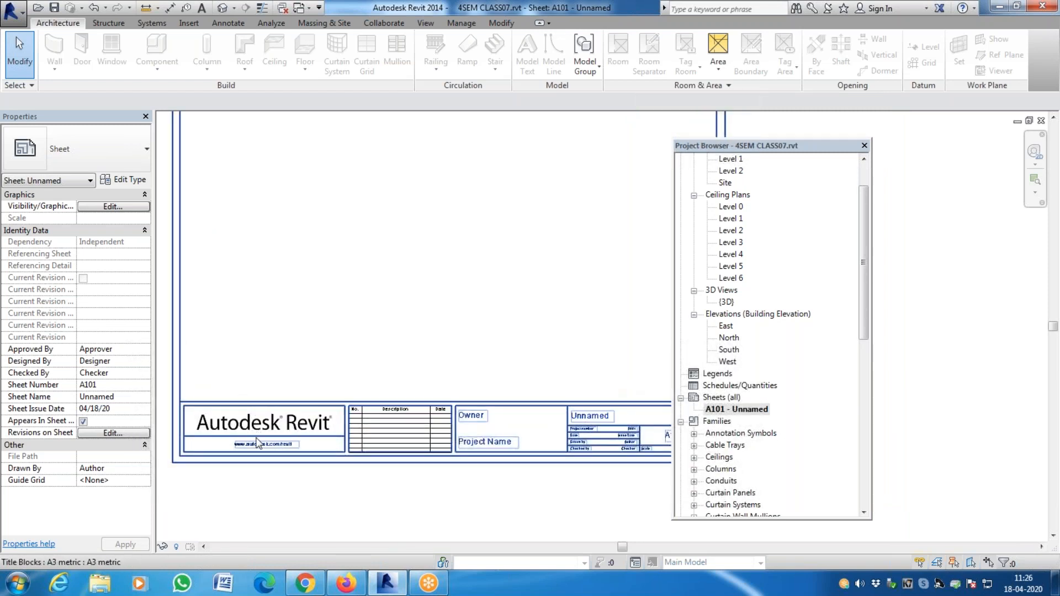
Examine the A101 sheet number cell, the Scale cell and the vertical date and time stamp beside the title block.
scroll(257, 443, "down", 3)
scroll(516, 426, "up", 5)
scroll(509, 431, "up", 2)
scroll(613, 471, "down", 5)
scroll(662, 470, "up", 1)
scroll(667, 467, "down", 2)
scroll(668, 466, "up", 6)
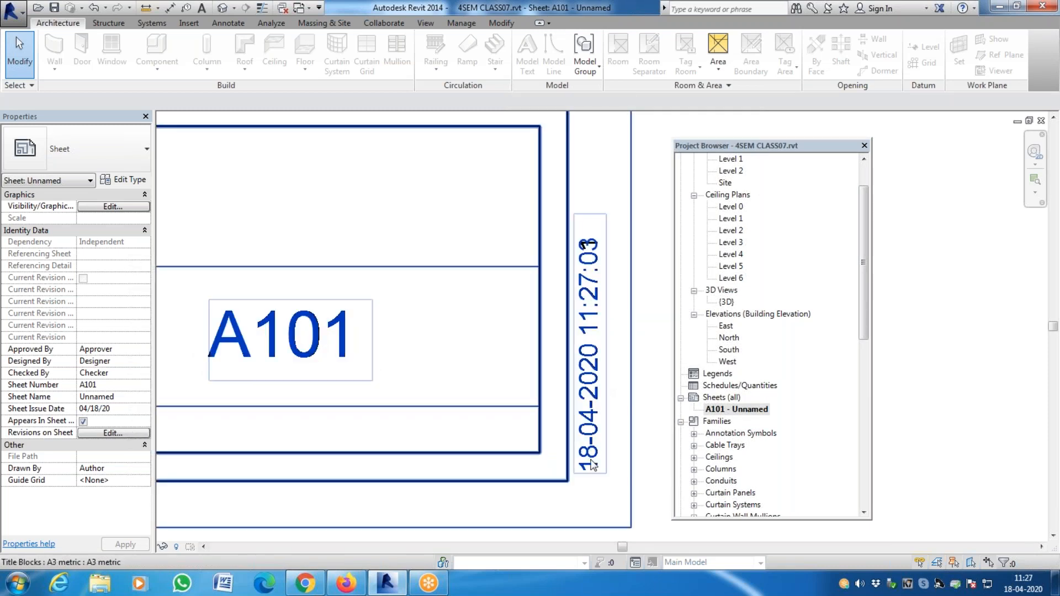
scroll(578, 413, "down", 3)
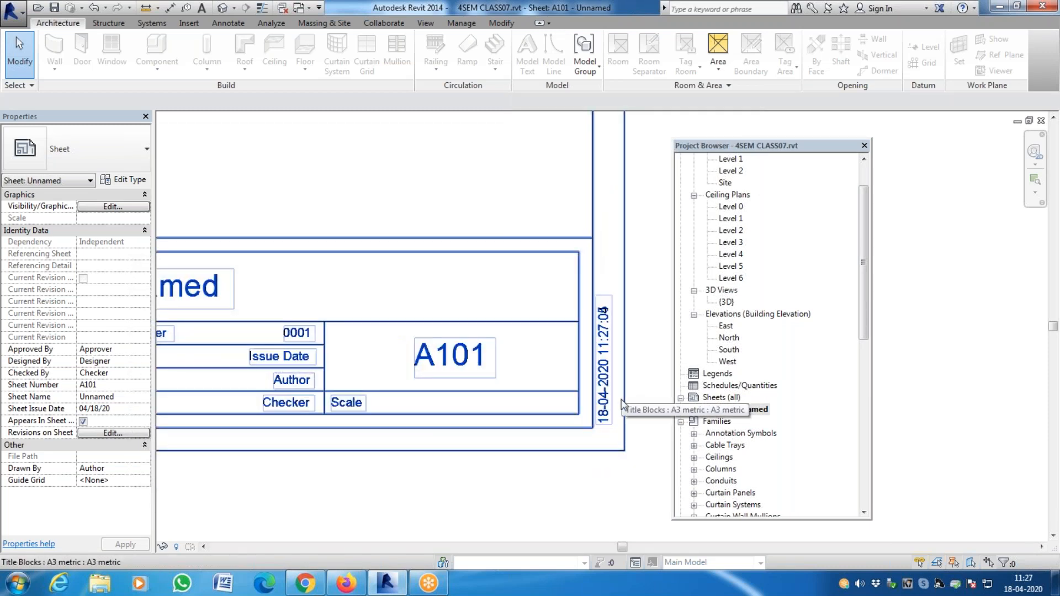
scroll(630, 398, "down", 2)
scroll(632, 387, "up", 5)
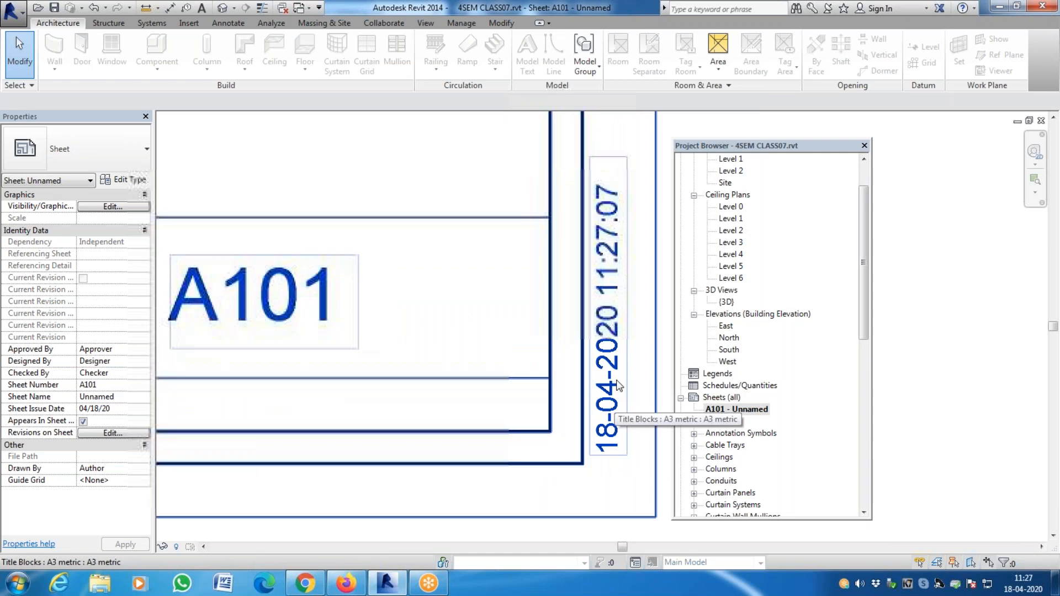
scroll(630, 365, "down", 5)
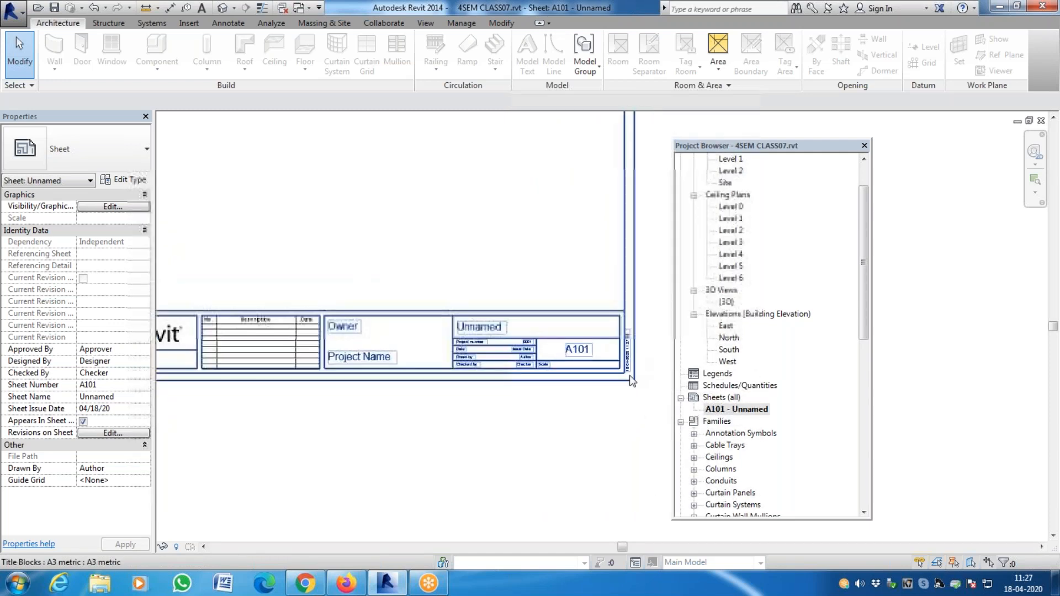
scroll(633, 396, "down", 3)
scroll(641, 397, "up", 5)
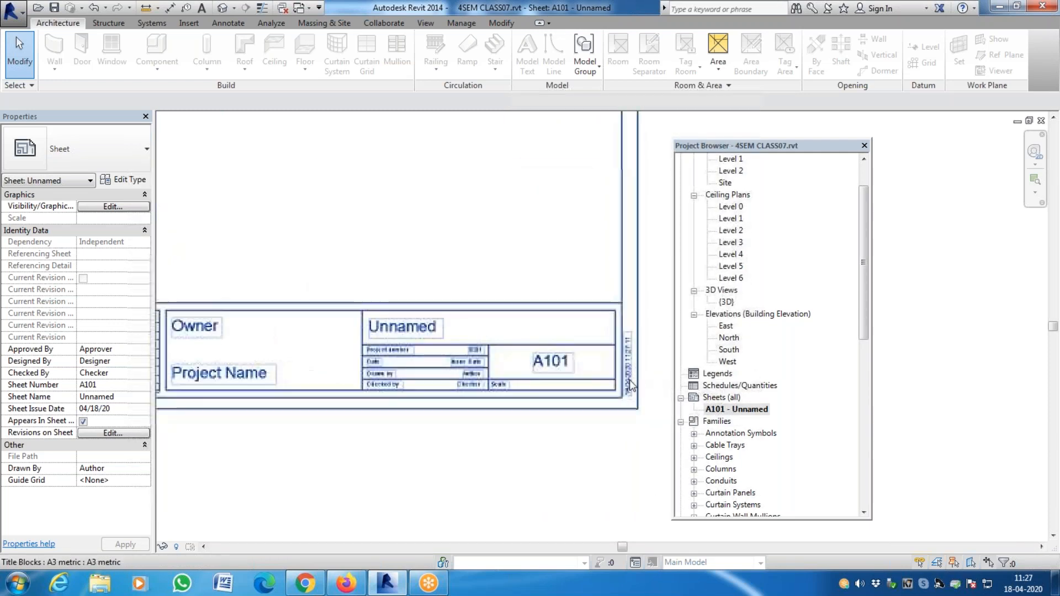
scroll(644, 399, "up", 3)
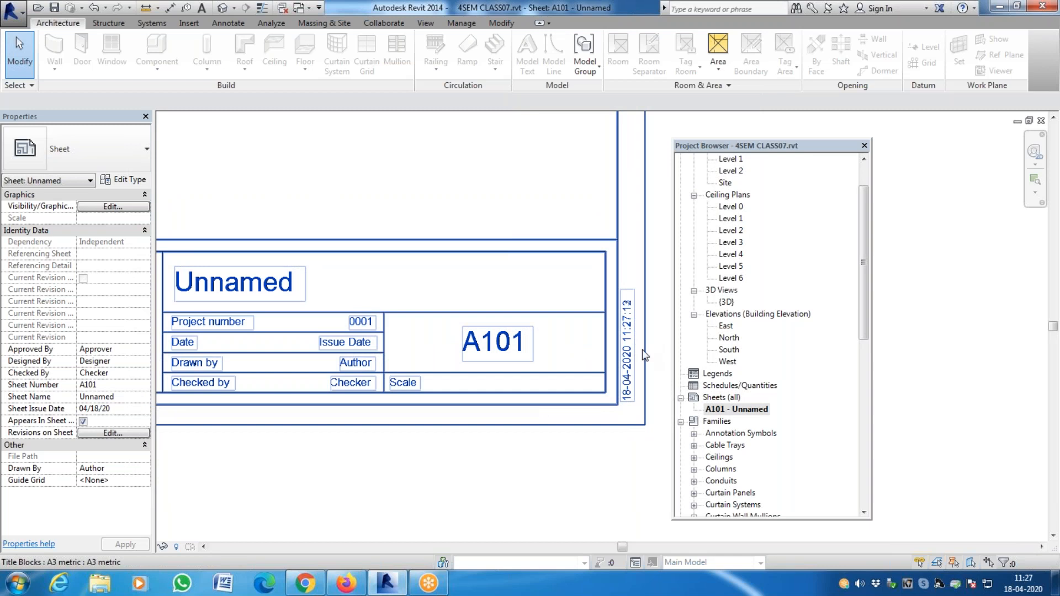
Compare the time stamp at the sheet's corner with the overall A3 sheet border and title block layout.
scroll(636, 325, "down", 4)
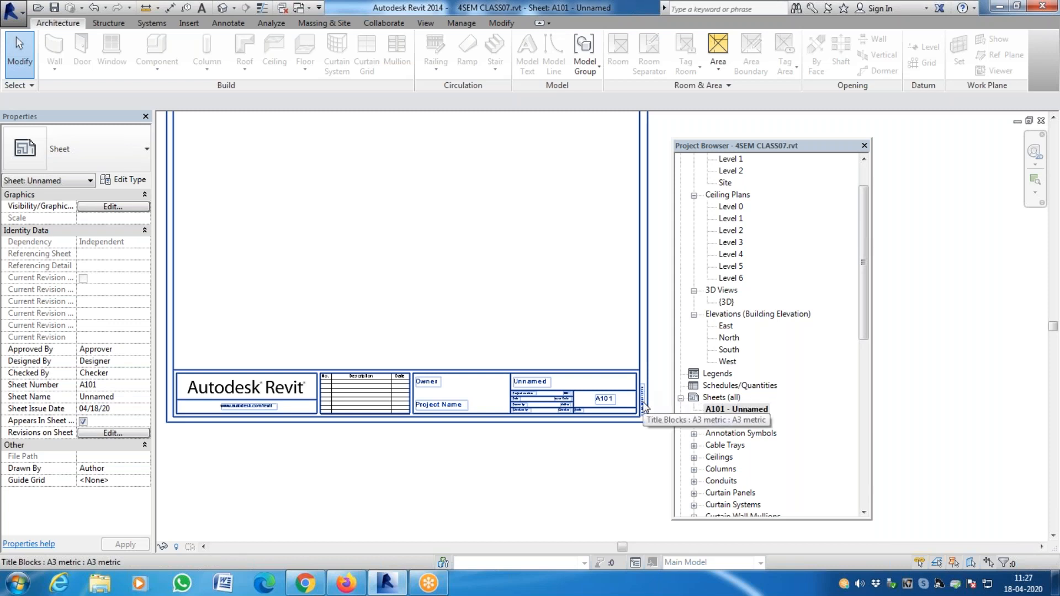
scroll(642, 402, "up", 5)
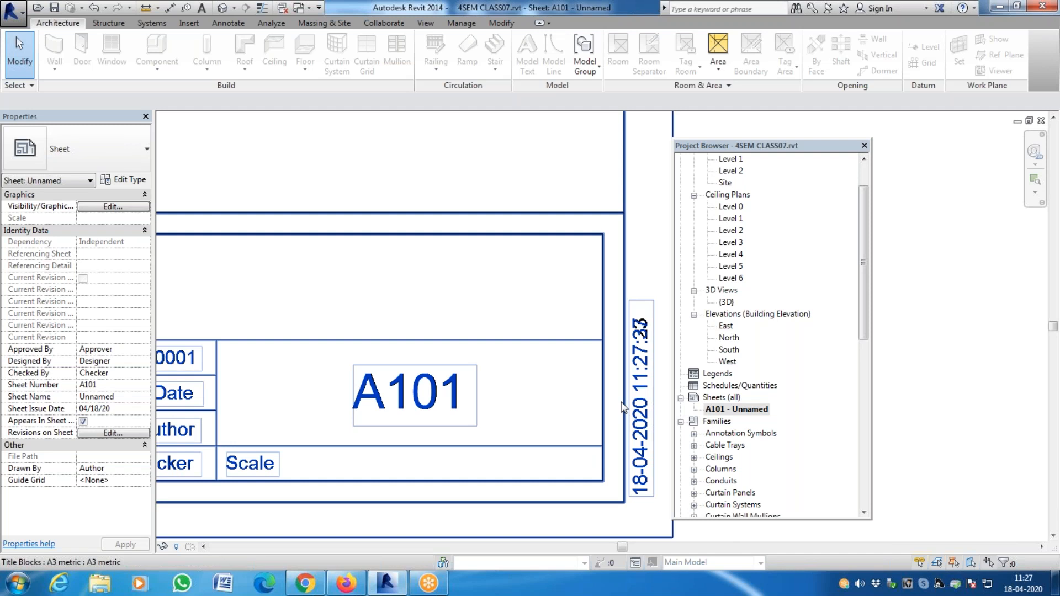
scroll(622, 407, "down", 4)
scroll(611, 473, "up", 4)
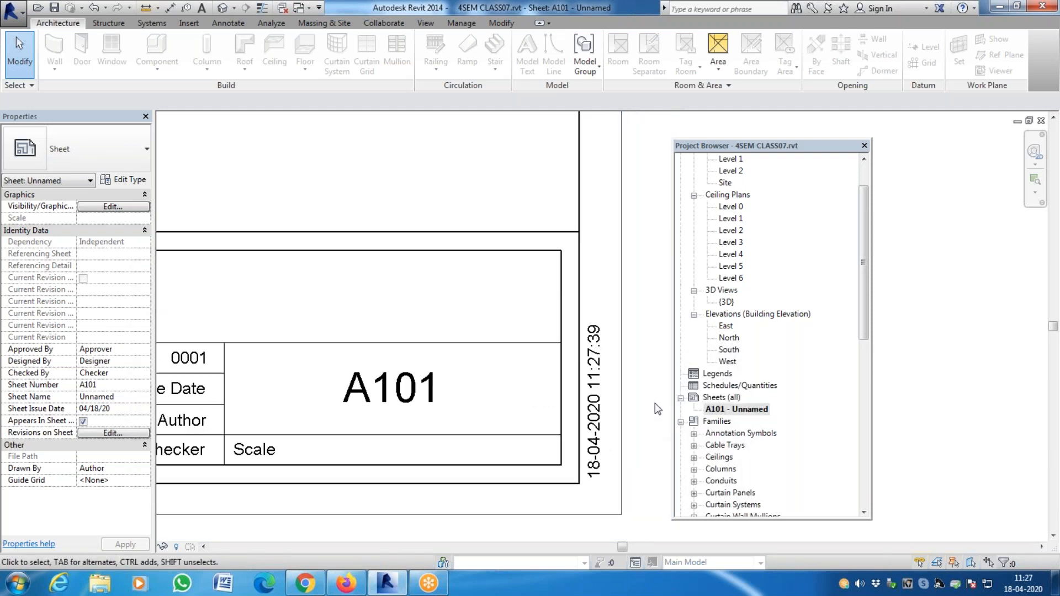
scroll(657, 408, "down", 3)
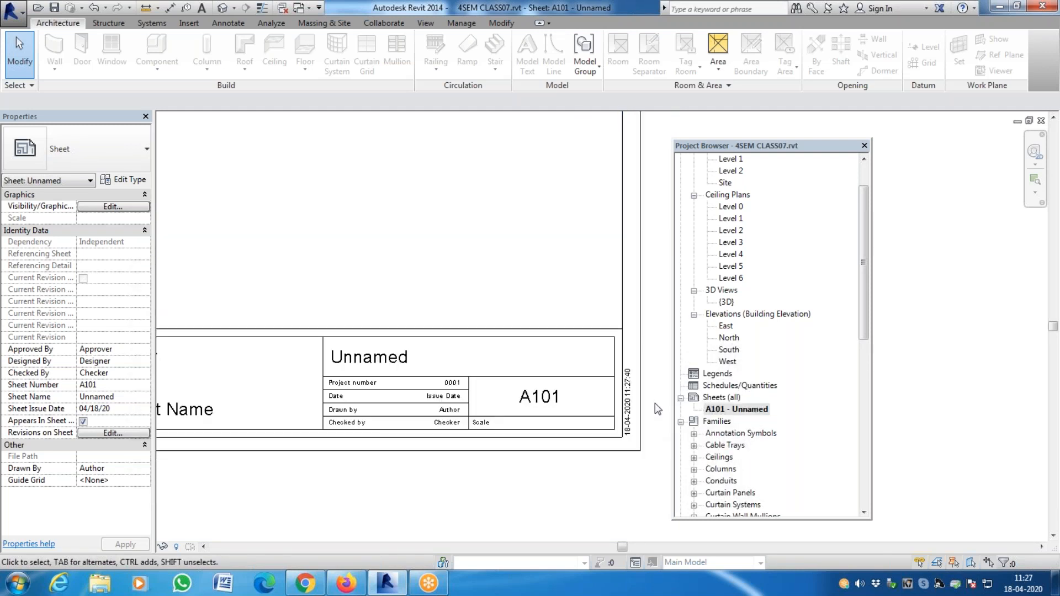
scroll(656, 400, "up", 3)
scroll(651, 371, "down", 3)
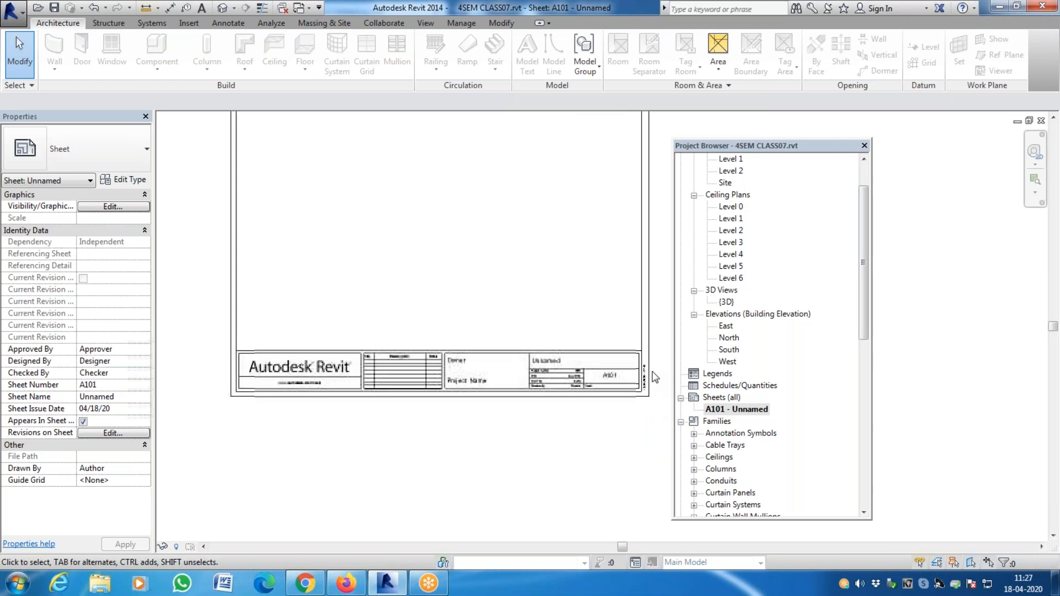
scroll(492, 265, "down", 1)
scroll(604, 486, "up", 1)
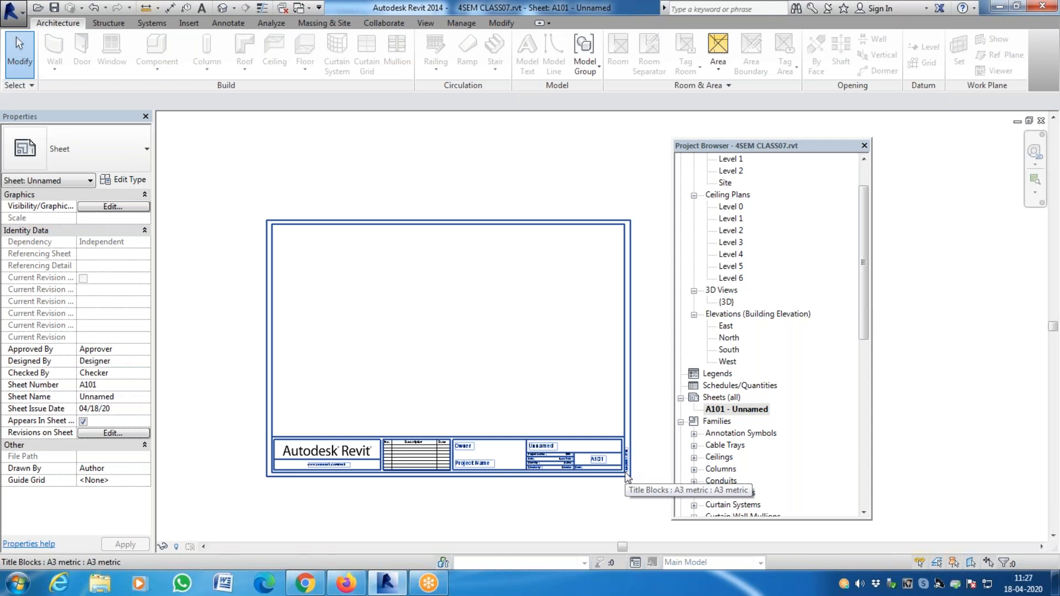
scroll(328, 468, "up", 2)
scroll(337, 472, "down", 1)
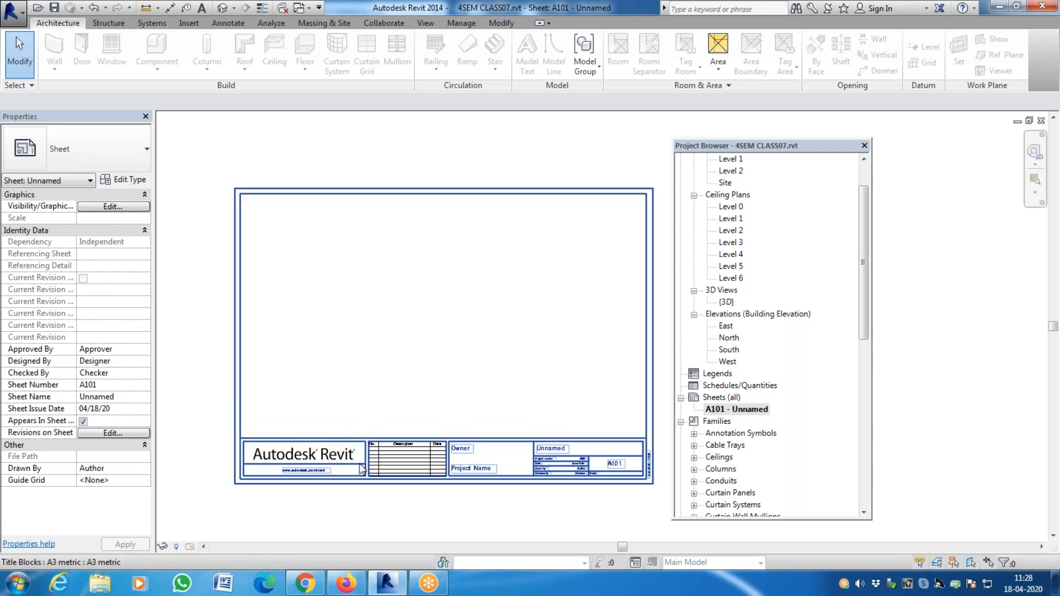
Open the A3 metric title block family for editing from the sheet.
left_click(327, 462)
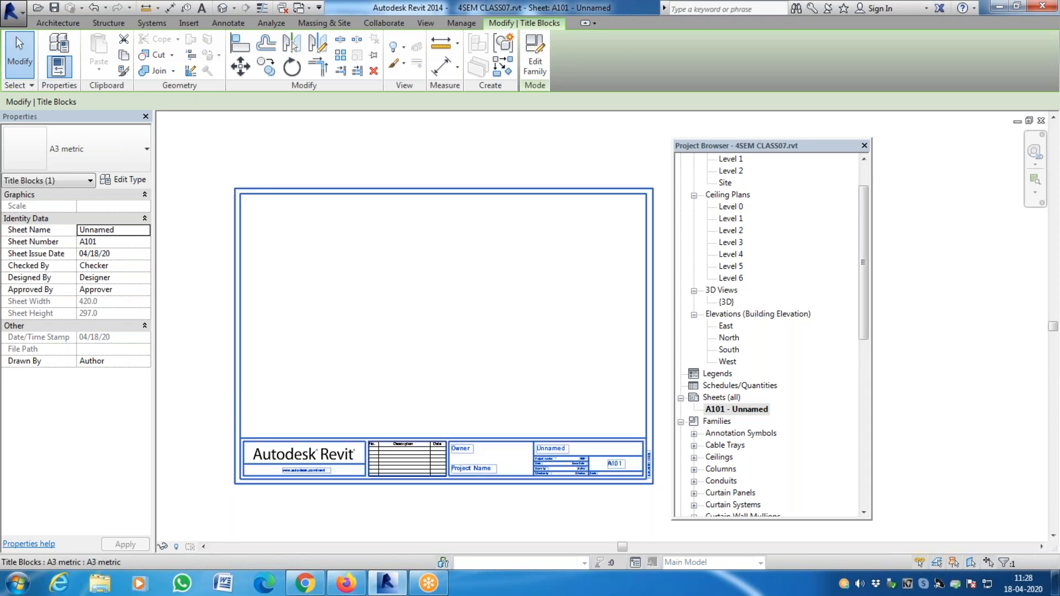
double_click(515, 196)
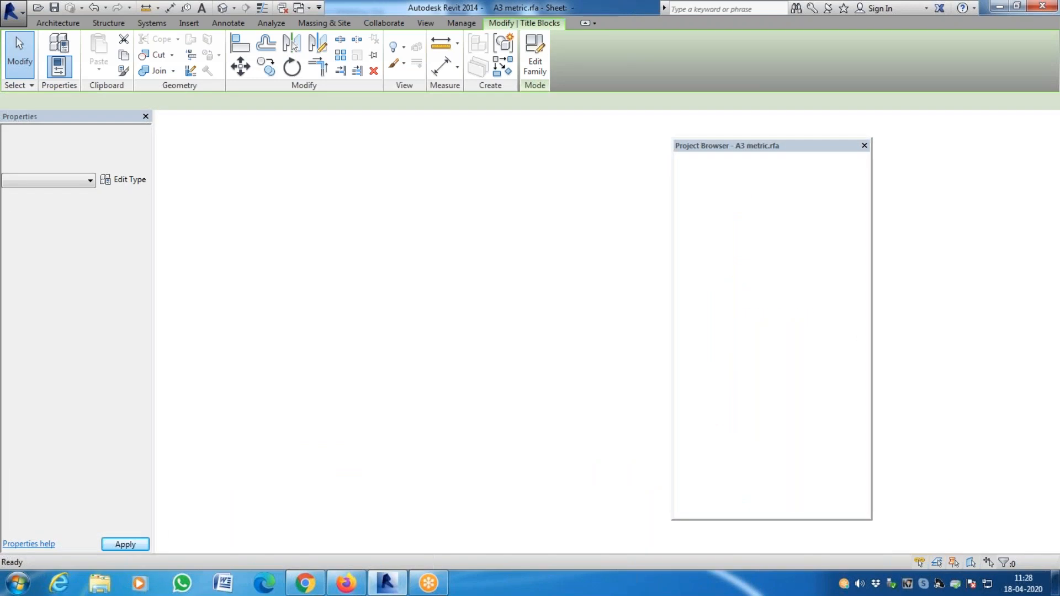
scroll(310, 344, "down", 3)
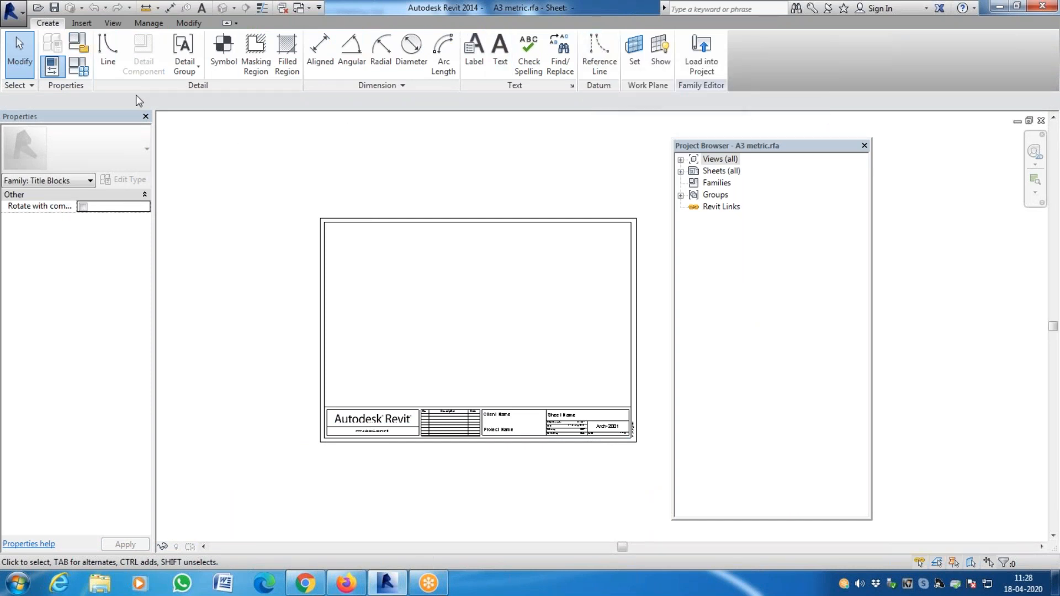
Load the unedited A3 metric title block family into the 4SEM CLASS07.rvt project.
left_click(704, 63)
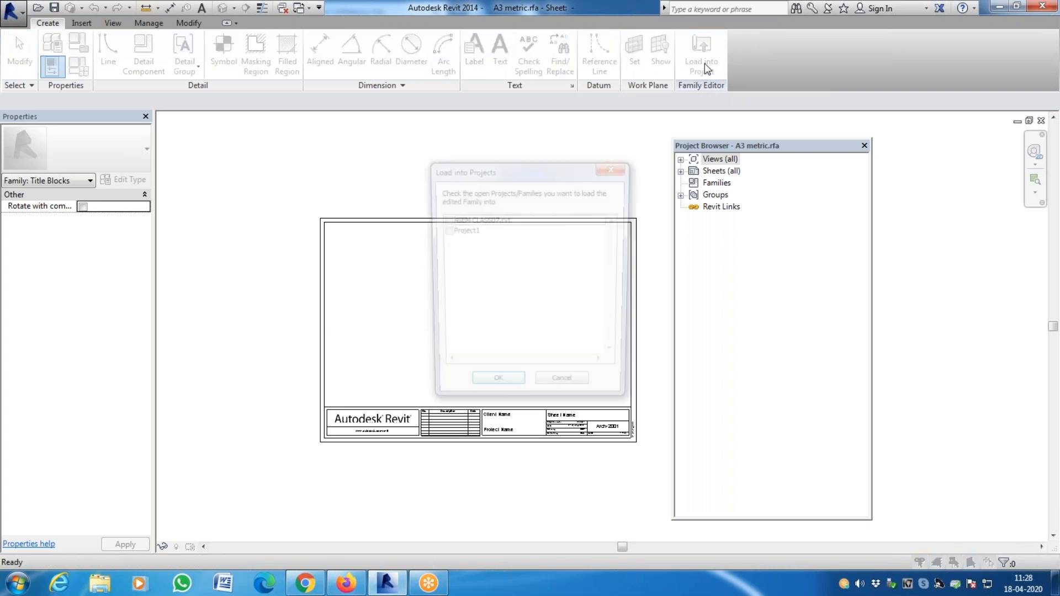
left_click(487, 221)
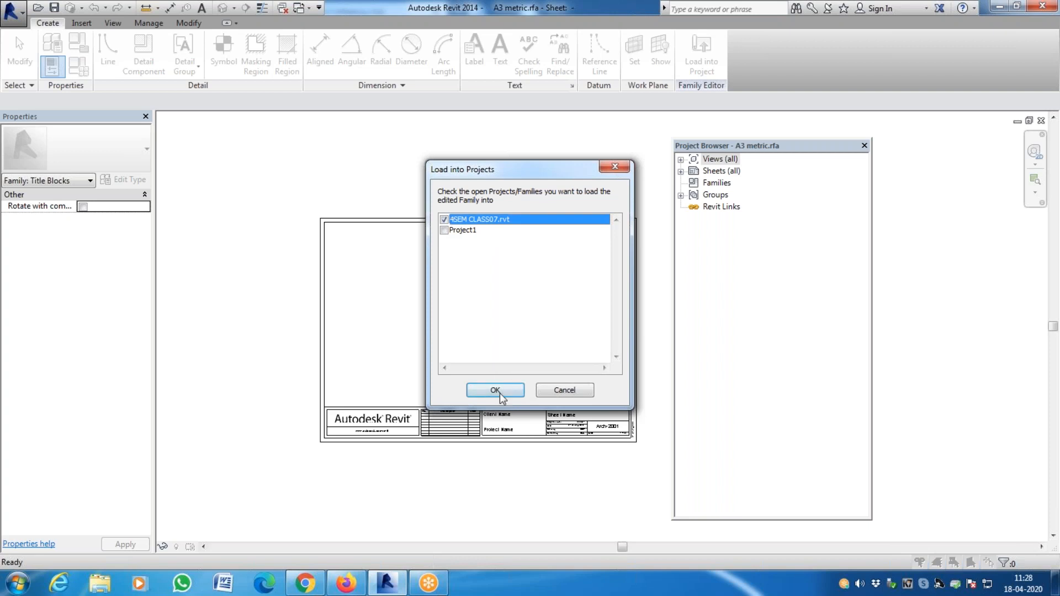
left_click(497, 390)
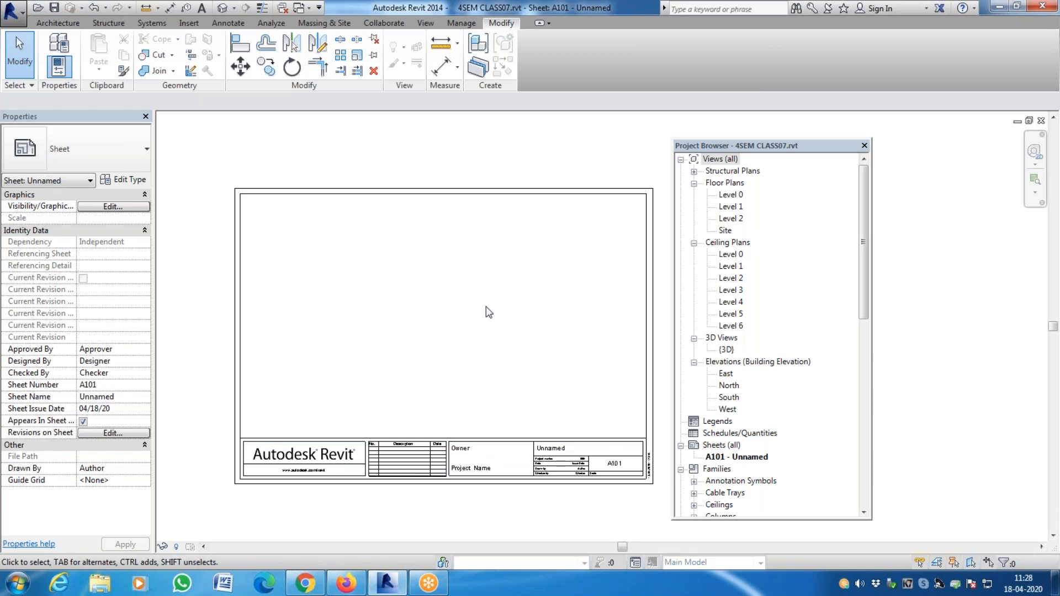
Open the A3 metric title block family for editing again and select the Autodesk Revit logo image.
double_click(460, 190)
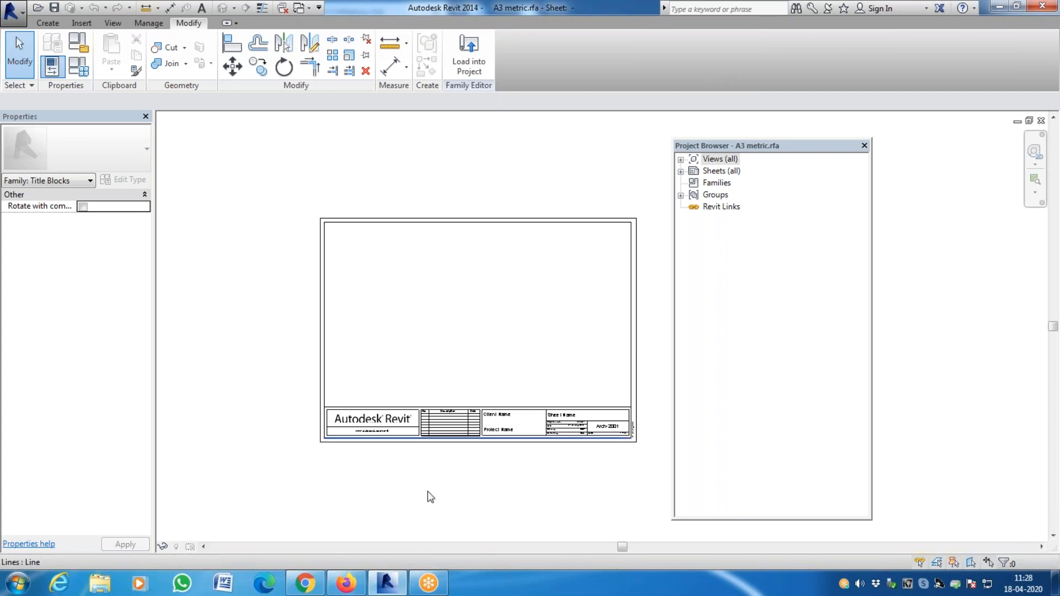
scroll(383, 473, "up", 3)
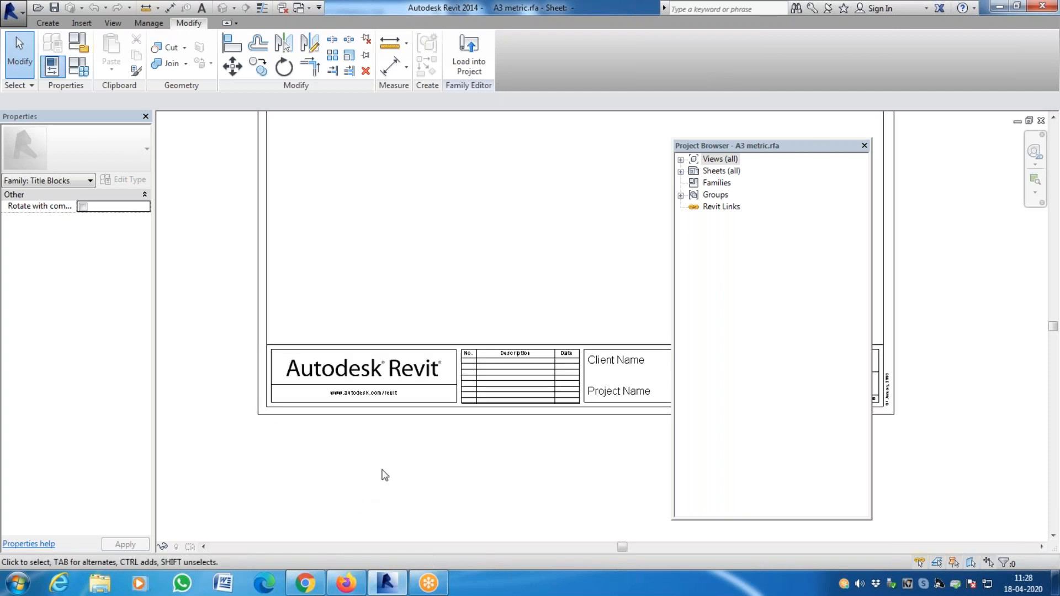
left_click(349, 379)
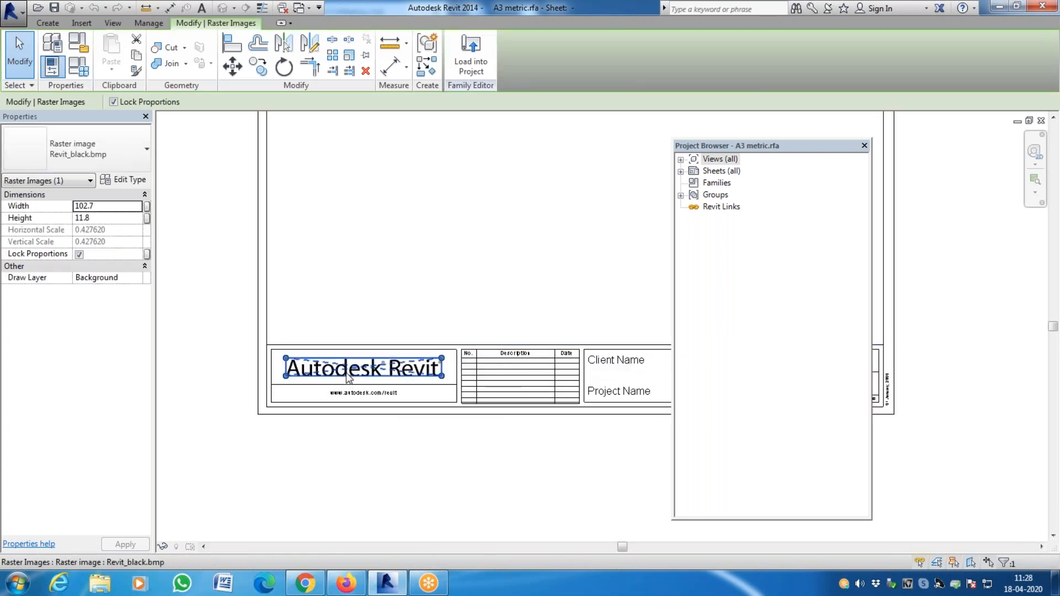
scroll(348, 377, "up", 3)
Replace "autodesk" with "3dsolutions.co.in" in the web address text note below the logo.
double_click(356, 426)
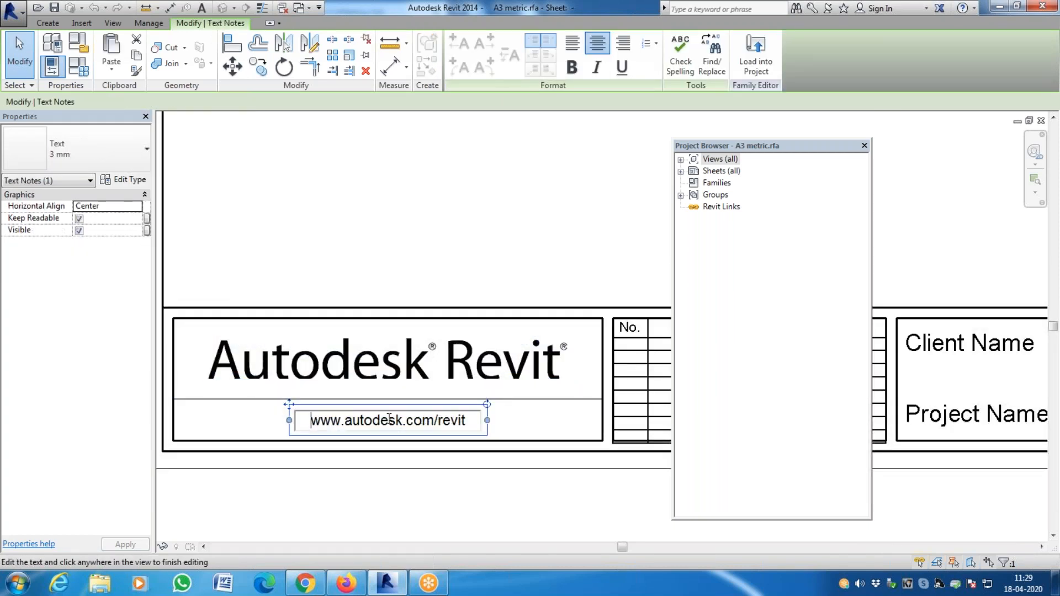
left_click_drag(359, 424, 415, 424)
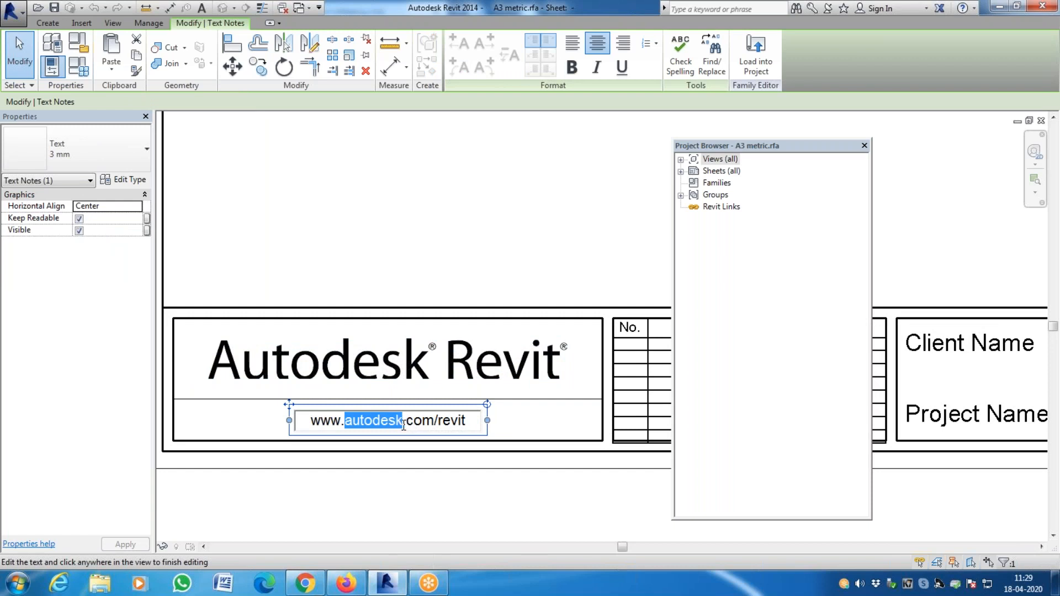
type("3dsolutio")
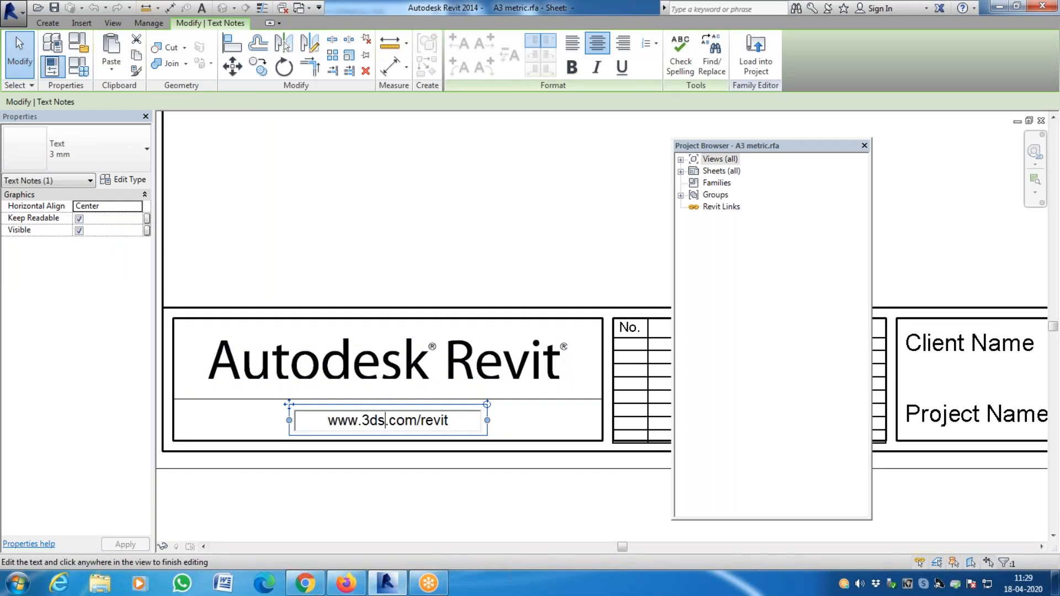
type("ns")
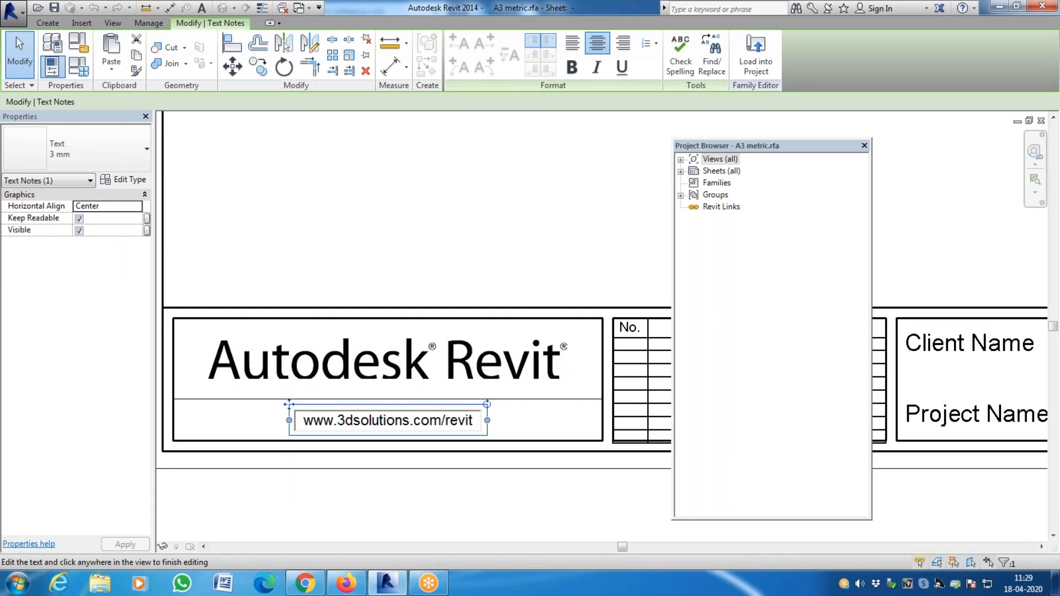
type(".")
type("co.in")
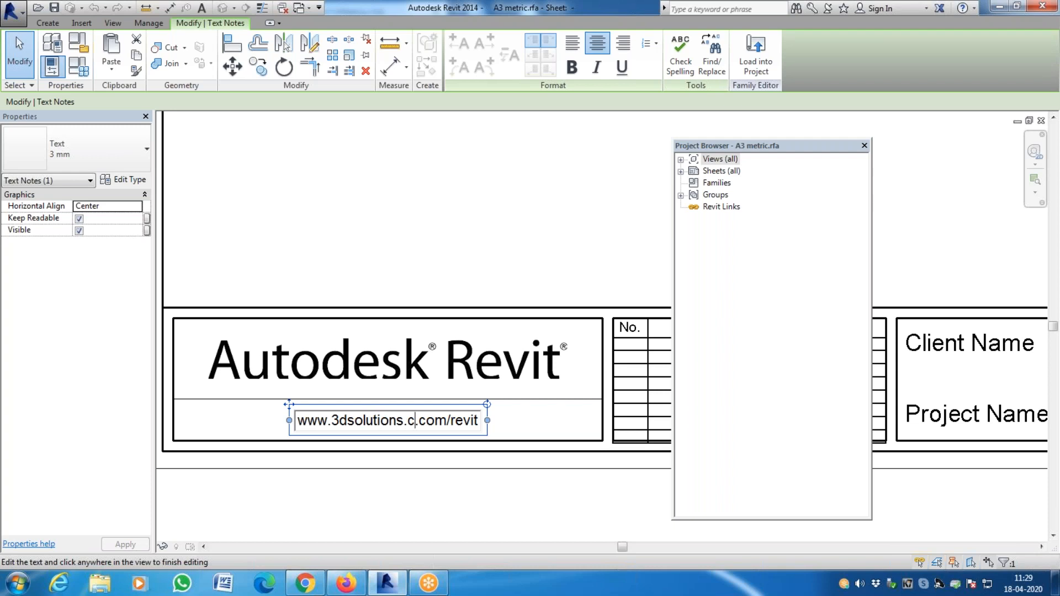
key("shift+Right")
key("shift+Right")
key("shift+Right")
key("shift+Right")
key("shift+Right")
key("shift+Right")
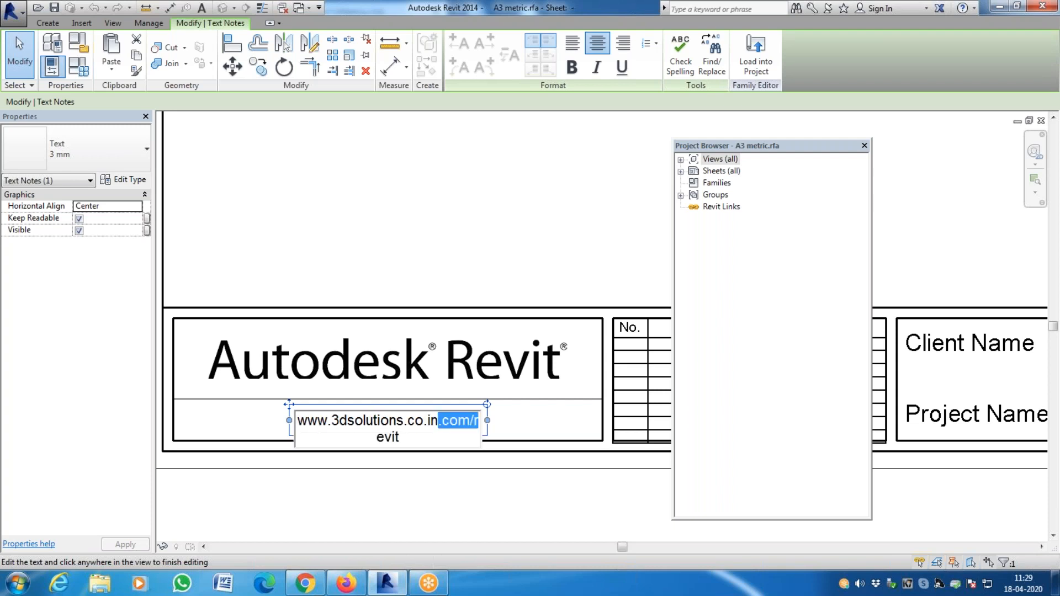
key("Delete")
key("shift+Right")
key("shift+Right")
key("shift+Right")
key("shift+Right")
key("Delete")
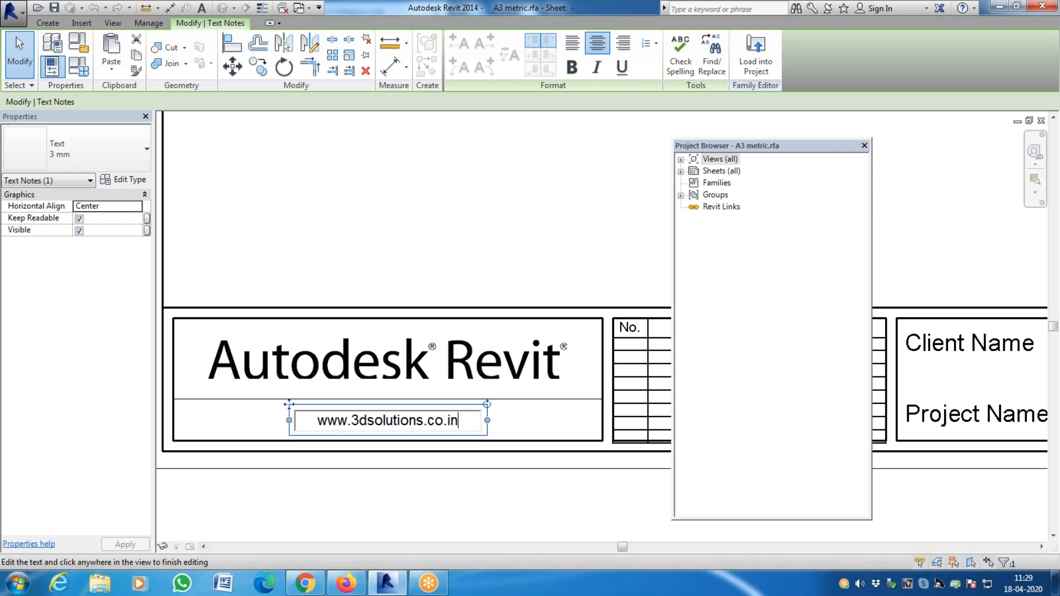
Delete the Autodesk Revit logo image above the web address in the title block.
left_click(414, 272)
left_click(395, 364)
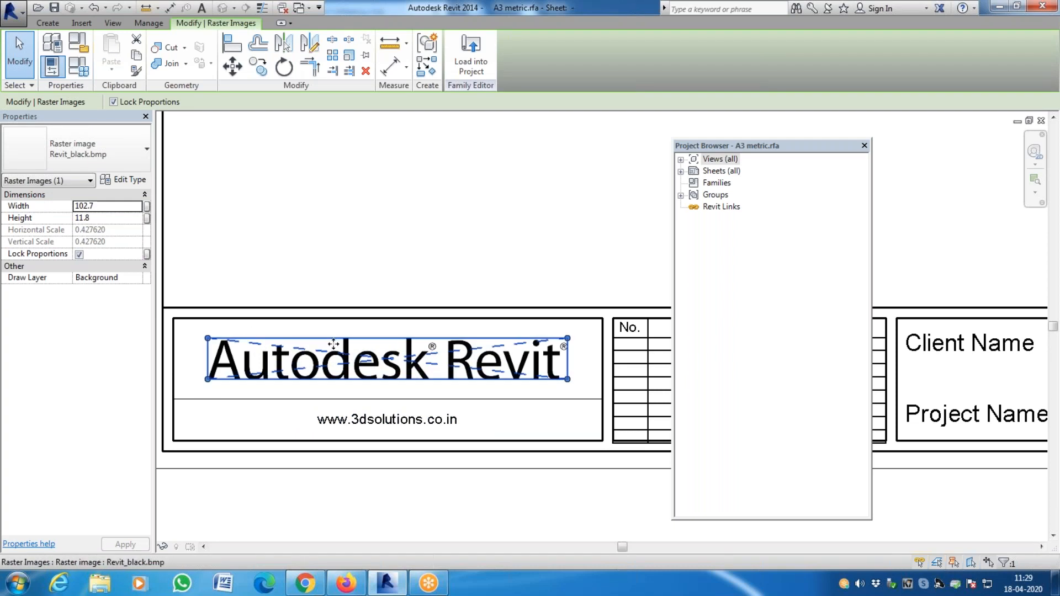
key("Delete")
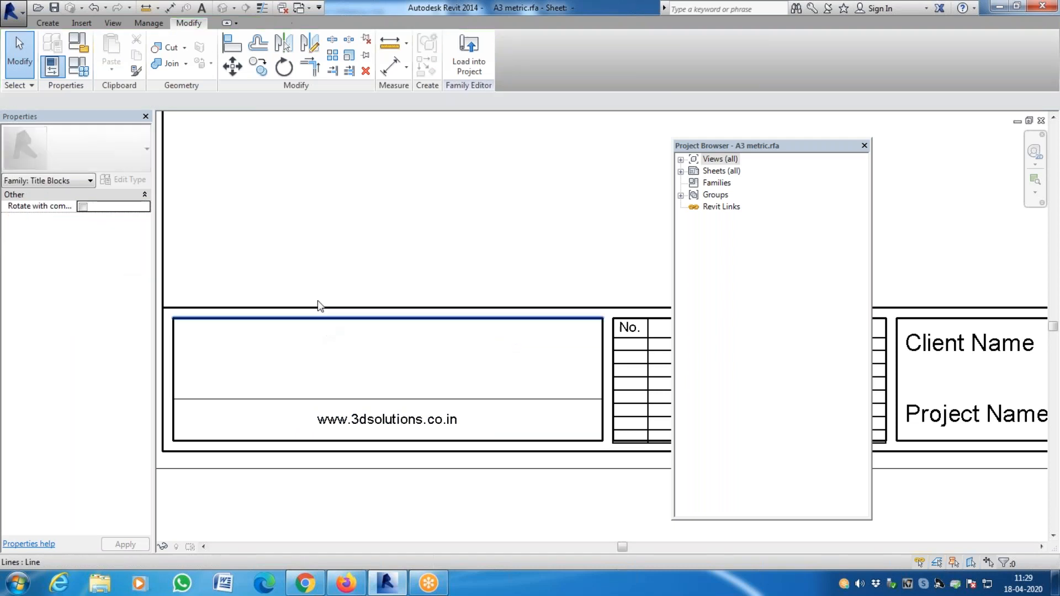
Add an 8mm text note reading "3D Solutions" in the empty logo cell above the web address.
left_click(82, 23)
left_click(47, 23)
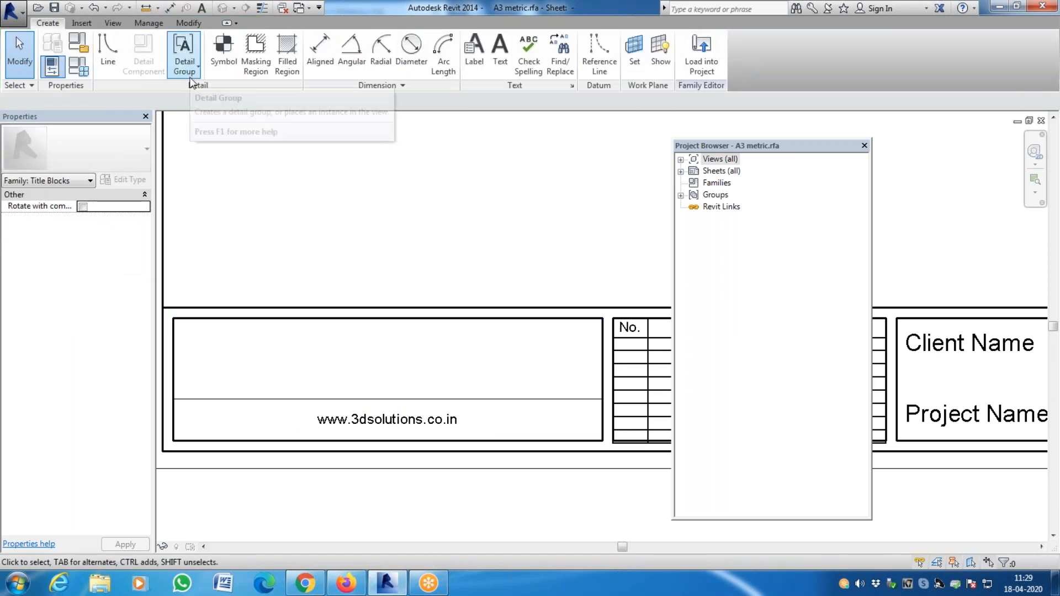
left_click(506, 56)
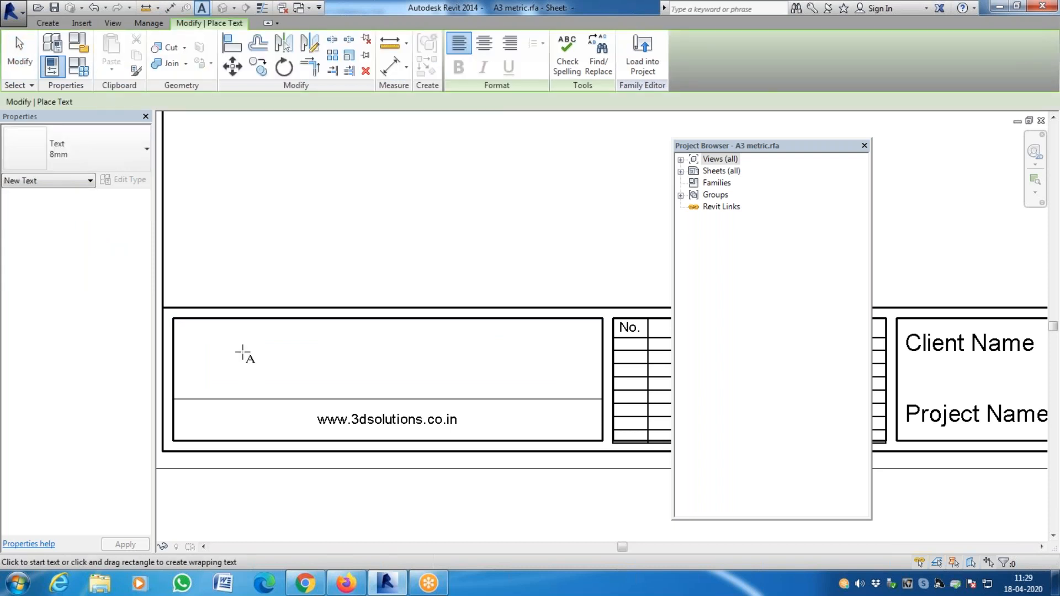
left_click_drag(242, 343, 552, 388)
type("3D Solutio")
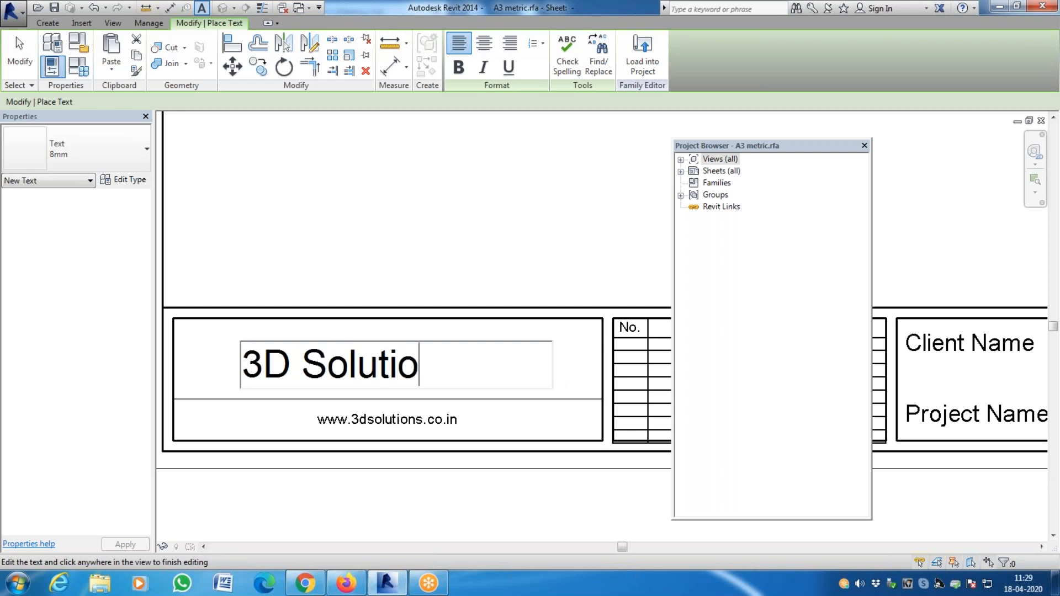
type("ns")
left_click(401, 502)
scroll(323, 469, "down", 5)
scroll(499, 422, "up", 6)
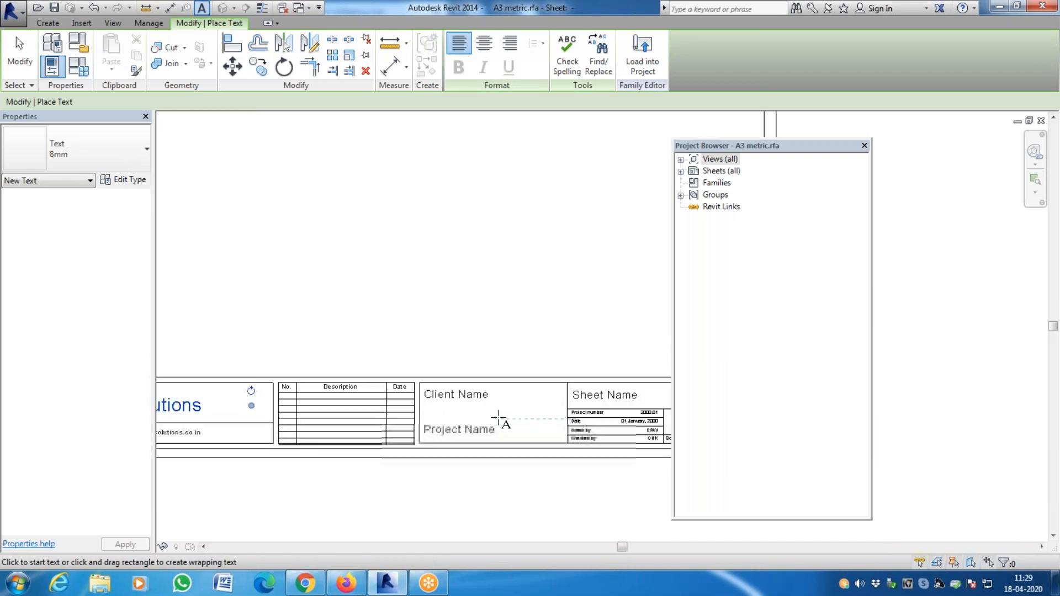
key("Escape")
left_click(486, 397)
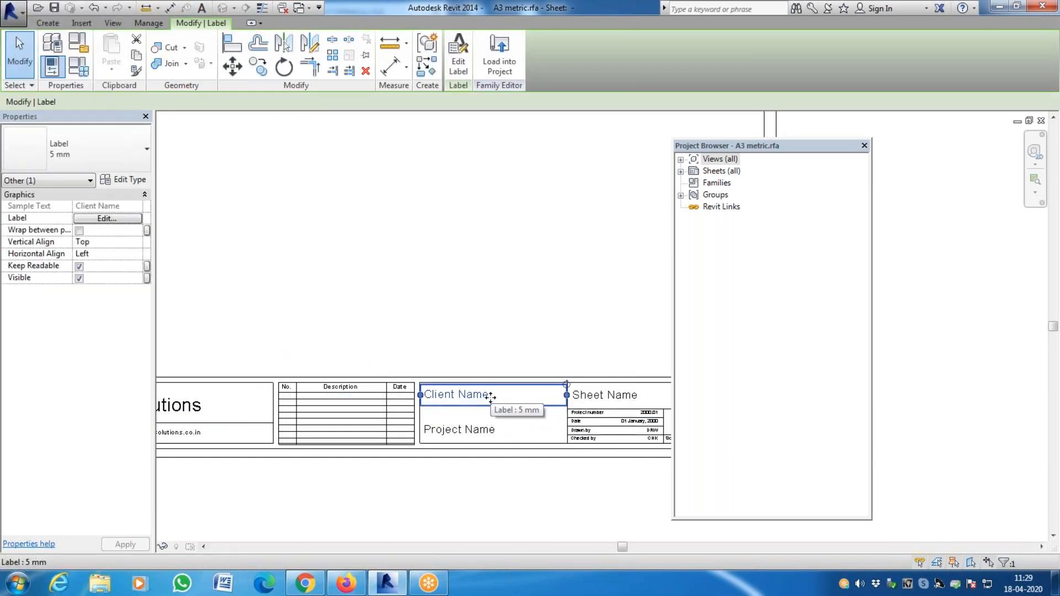
right_click(488, 395)
left_click(491, 420)
left_click(551, 516)
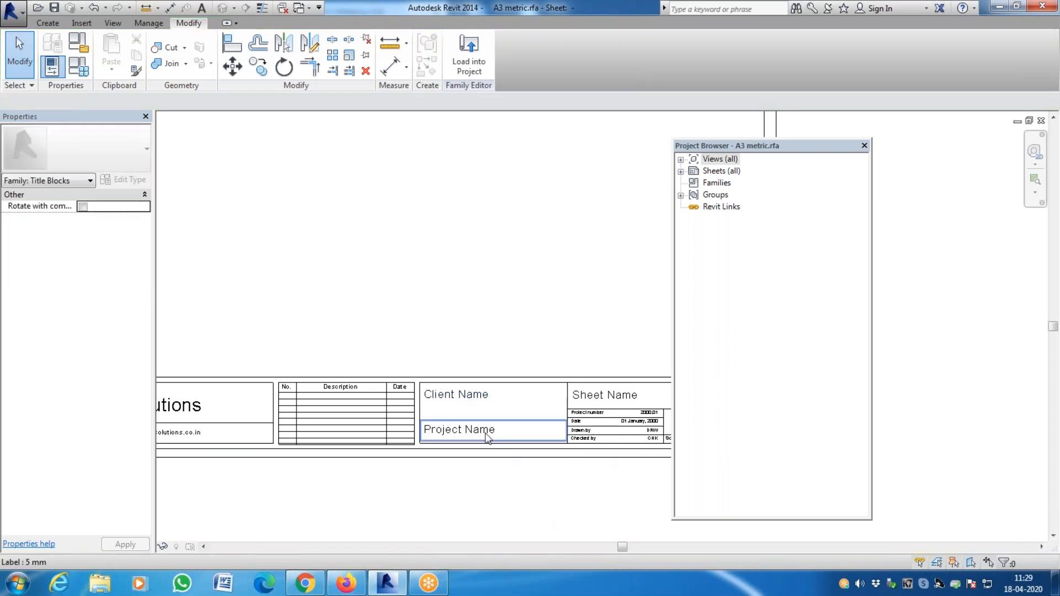
Place an 8mm text note reading "Shilpa Builders" below the Client Name label in the title block.
scroll(458, 422, "up", 2)
scroll(457, 422, "up", 1)
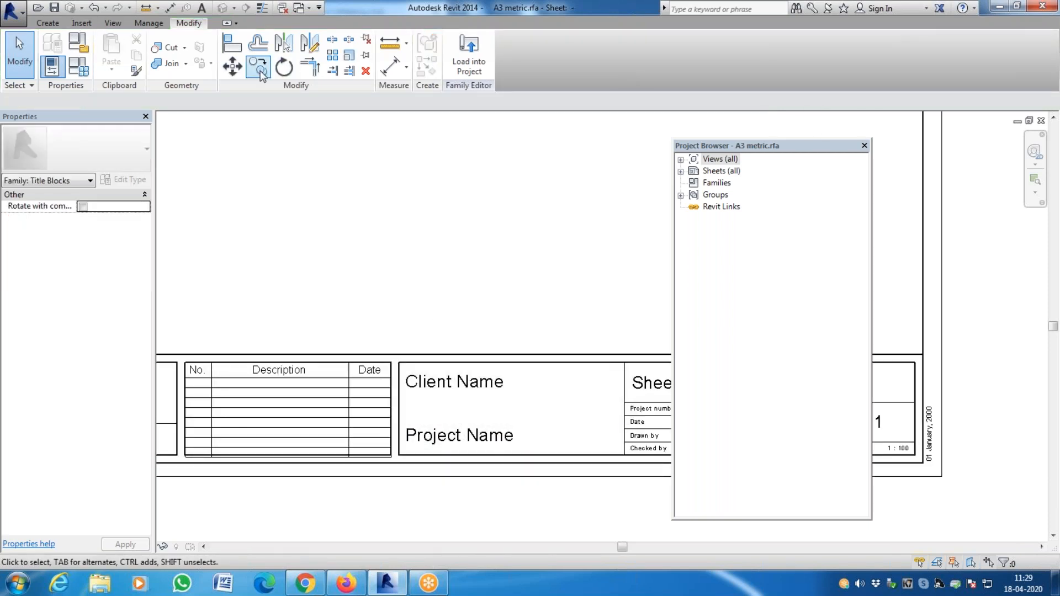
left_click(47, 23)
left_click(499, 55)
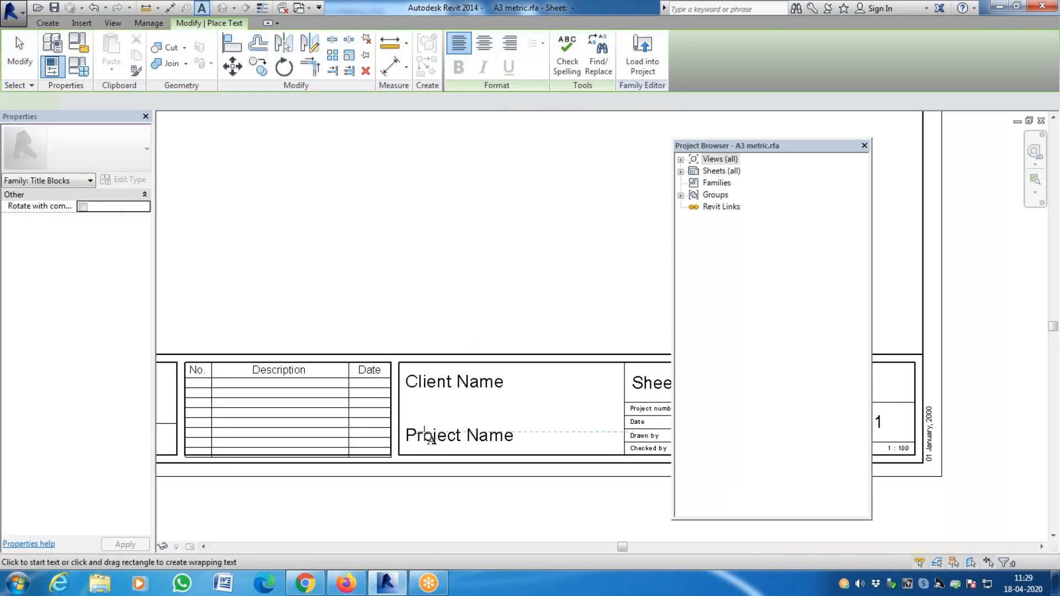
left_click(413, 405)
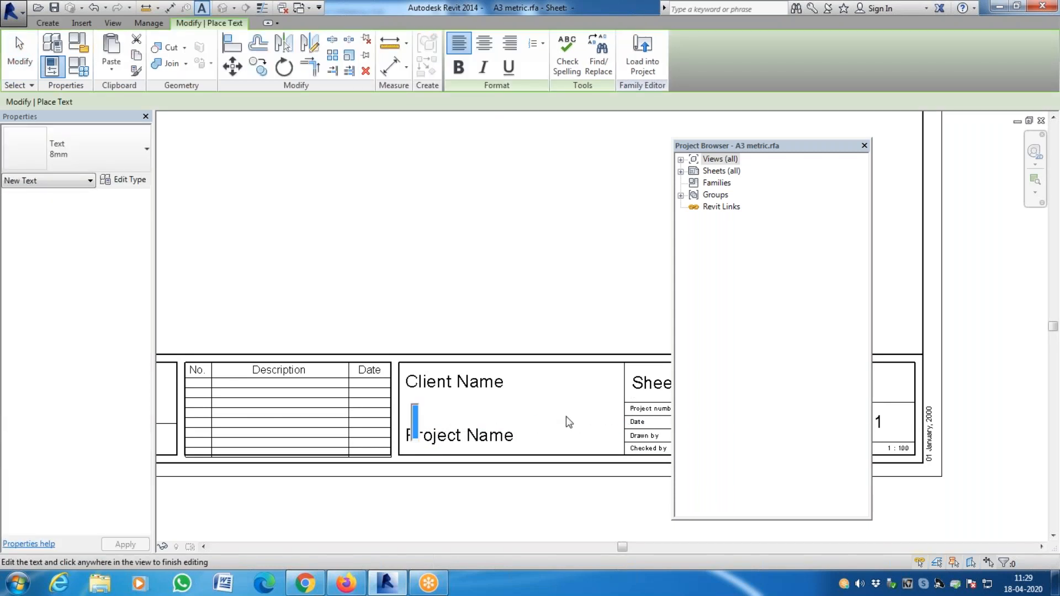
type("Shilp")
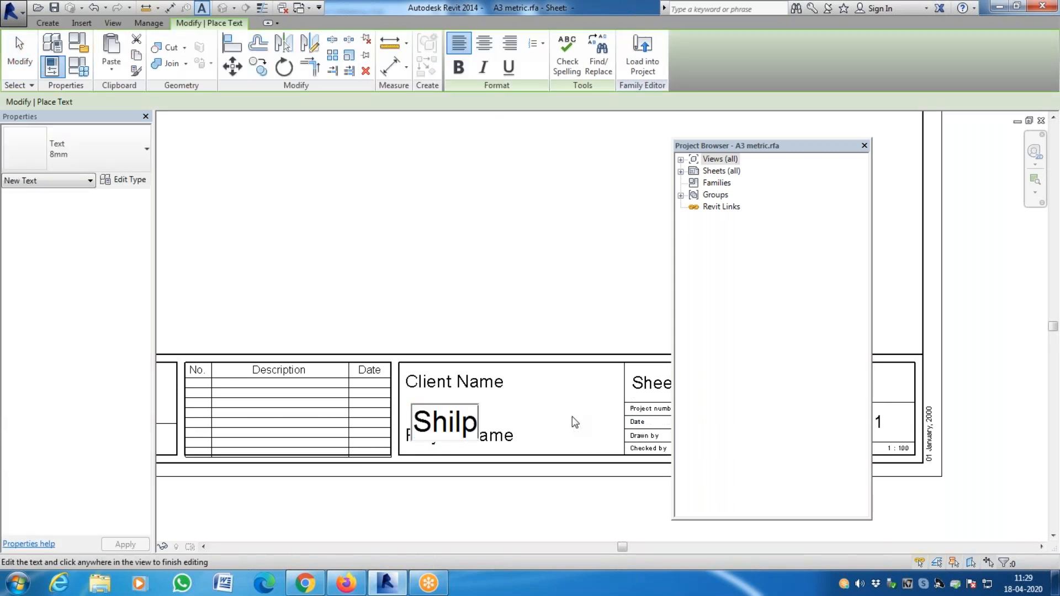
type("a Builders")
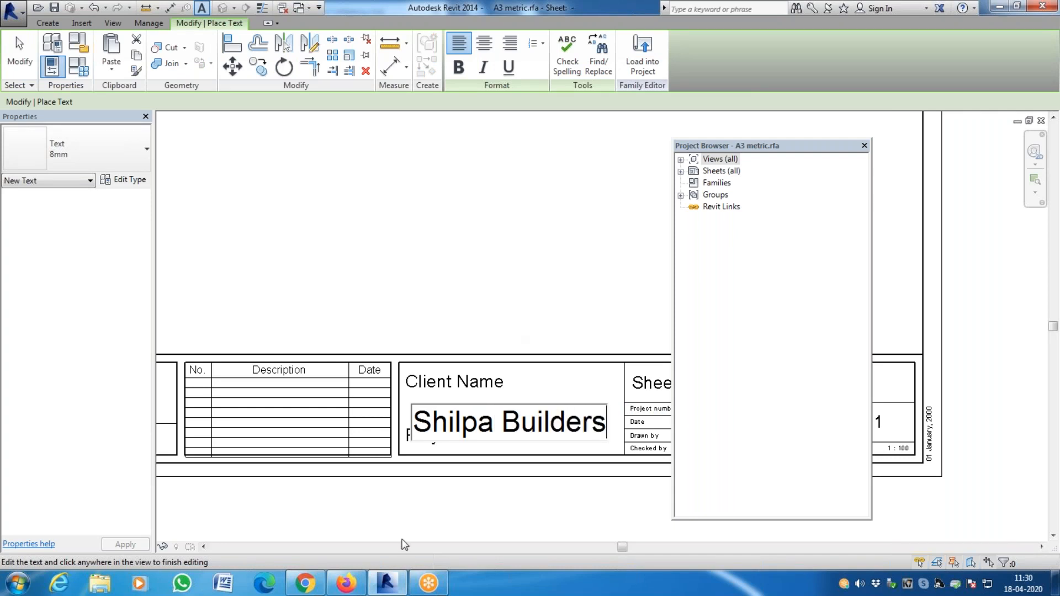
left_click(415, 485)
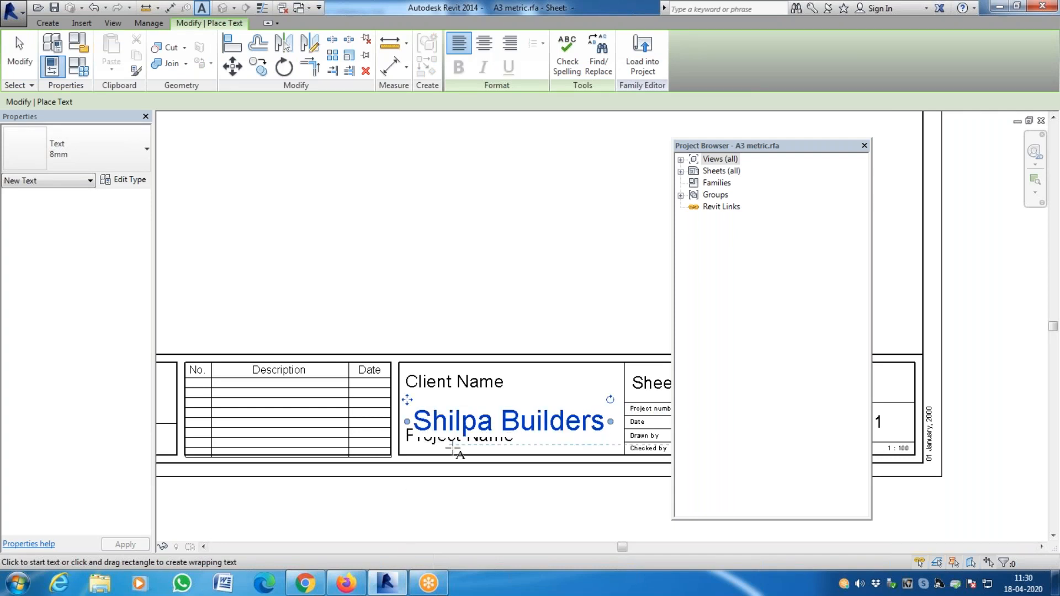
key("Escape")
key("Escape")
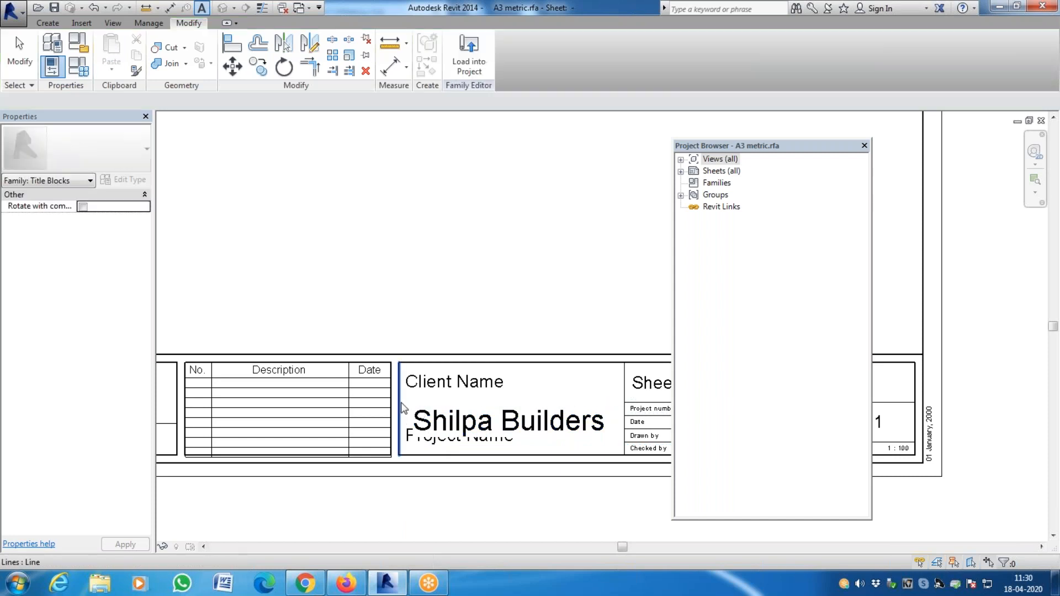
Nudge the "Shilpa Builders" text note upward so it sits between the Client Name and Project Name labels.
left_click(423, 415)
key("Up")
key("Up")
key("Up")
key("Up")
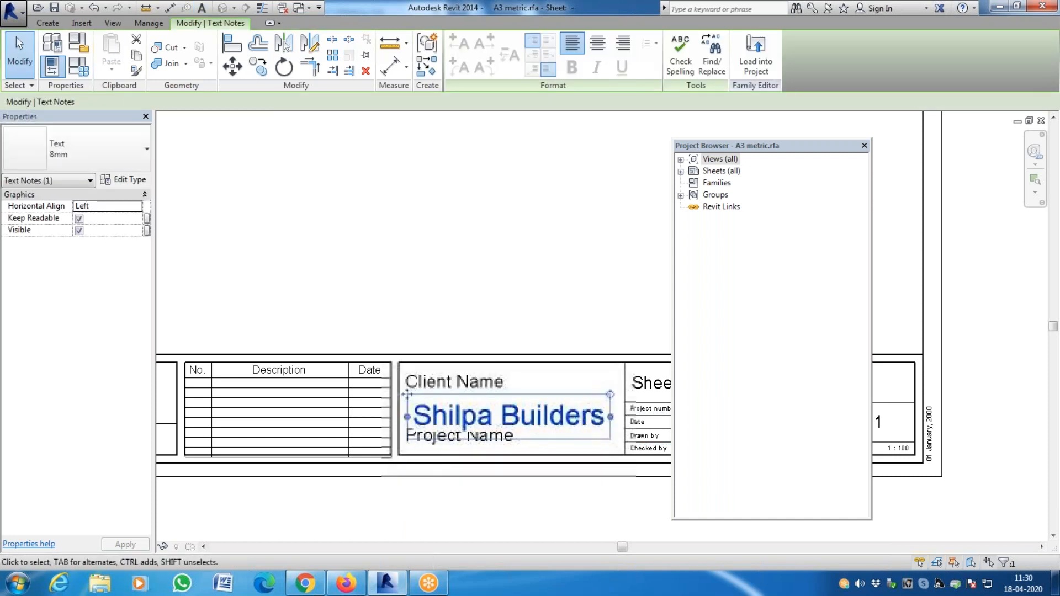
key("Up")
key("Up")
key("Up")
key("Up")
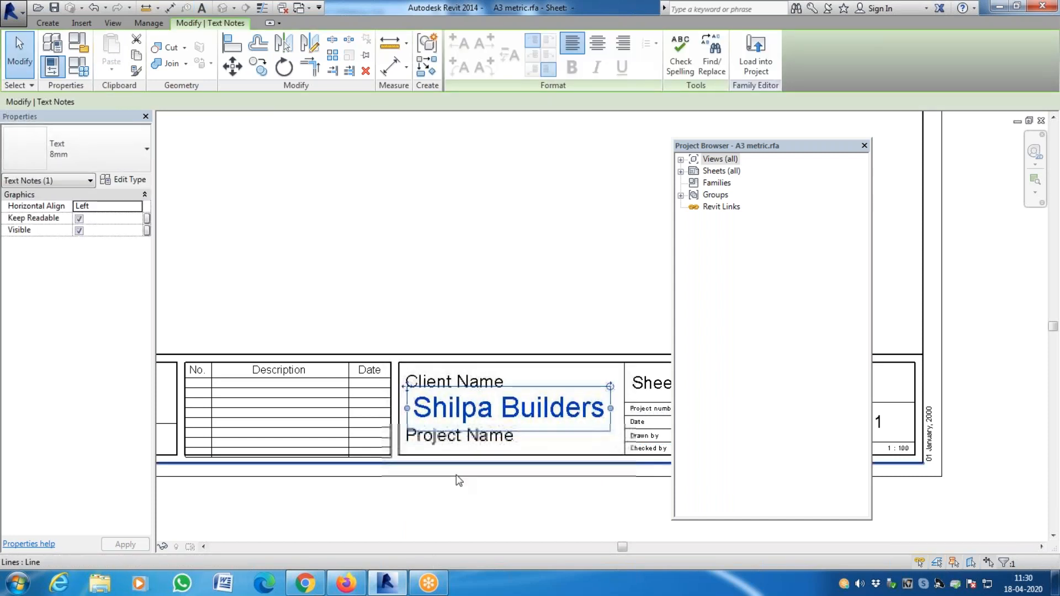
key("Escape")
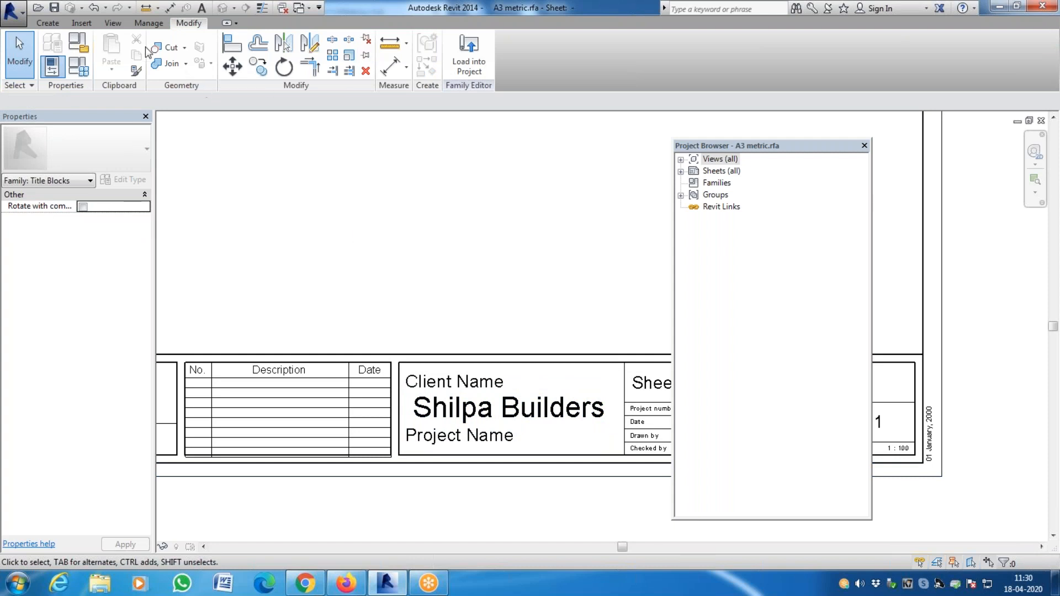
Place an 8mm text note reading "Laksh" just below and to the right of the Project Name label.
left_click(48, 23)
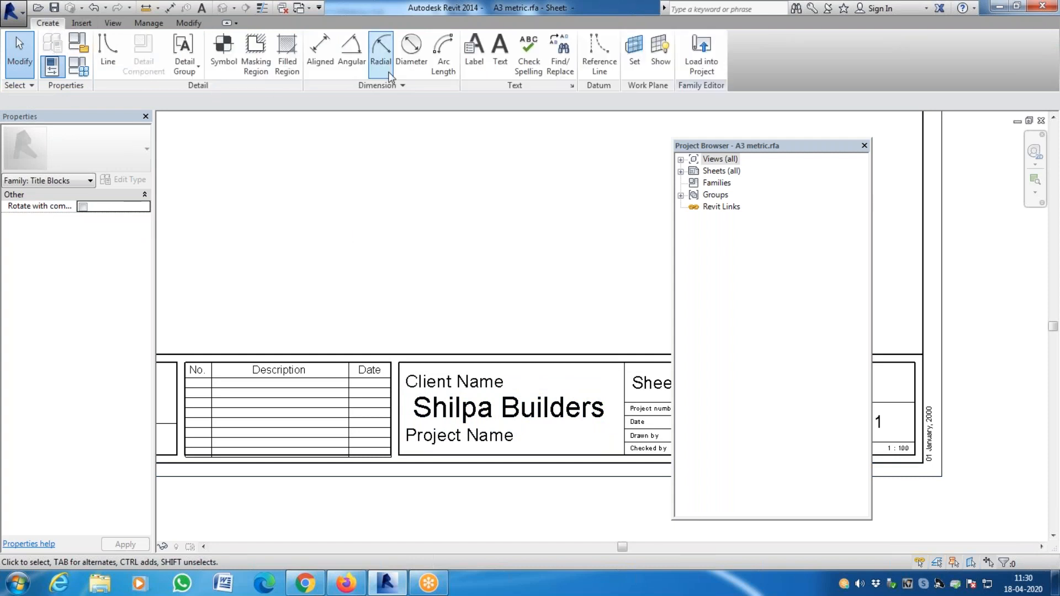
left_click(500, 58)
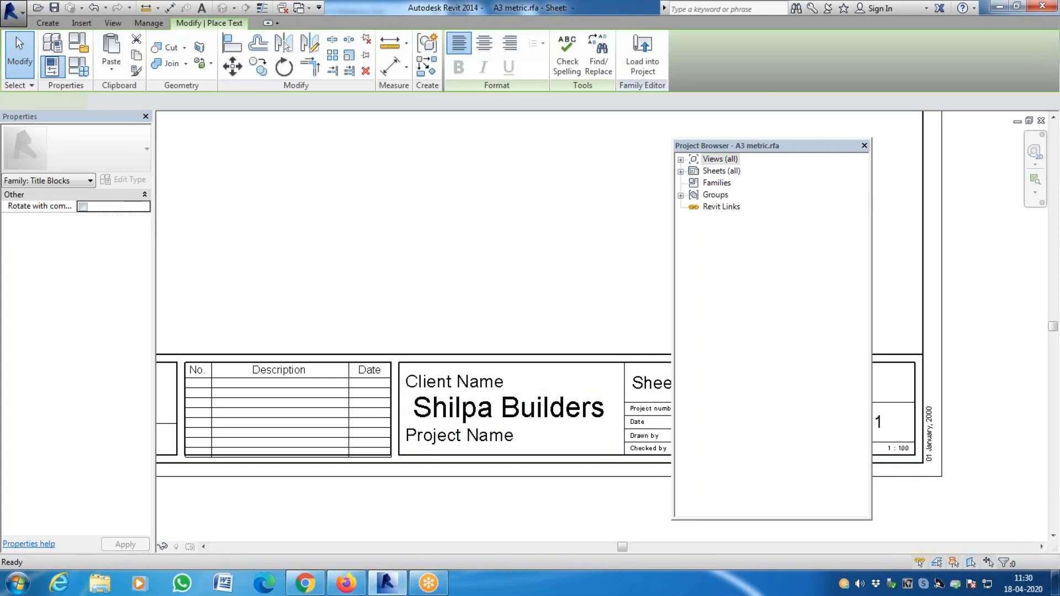
left_click(530, 442)
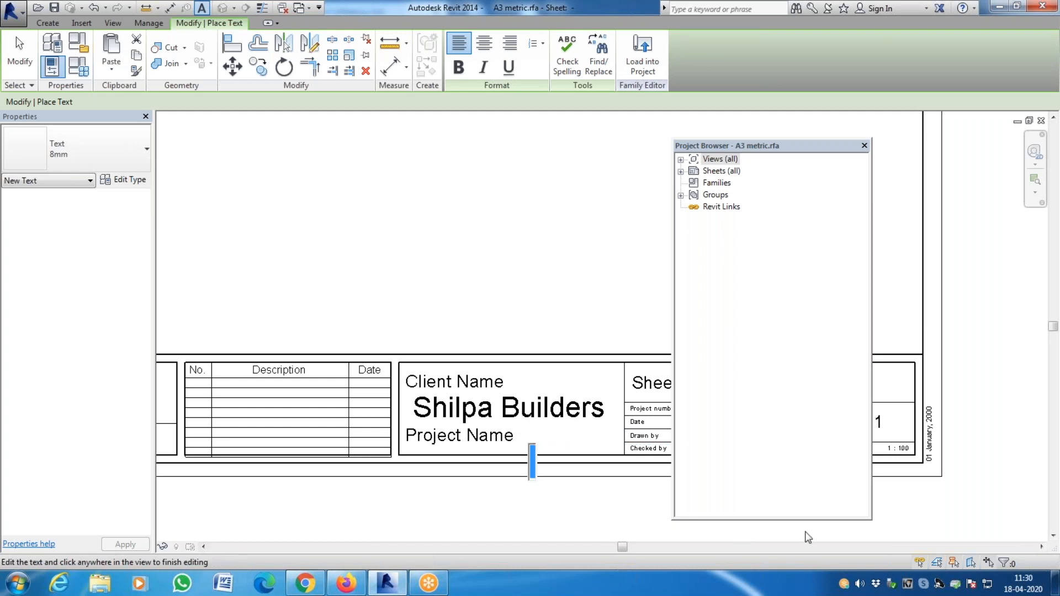
type("Lsksh")
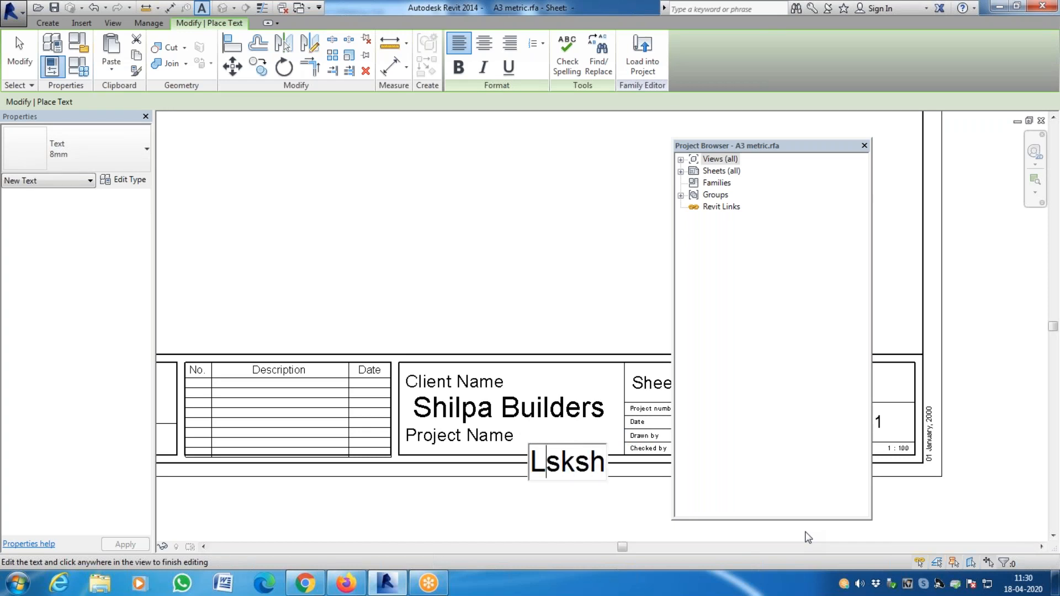
key("Delete")
type("aksh")
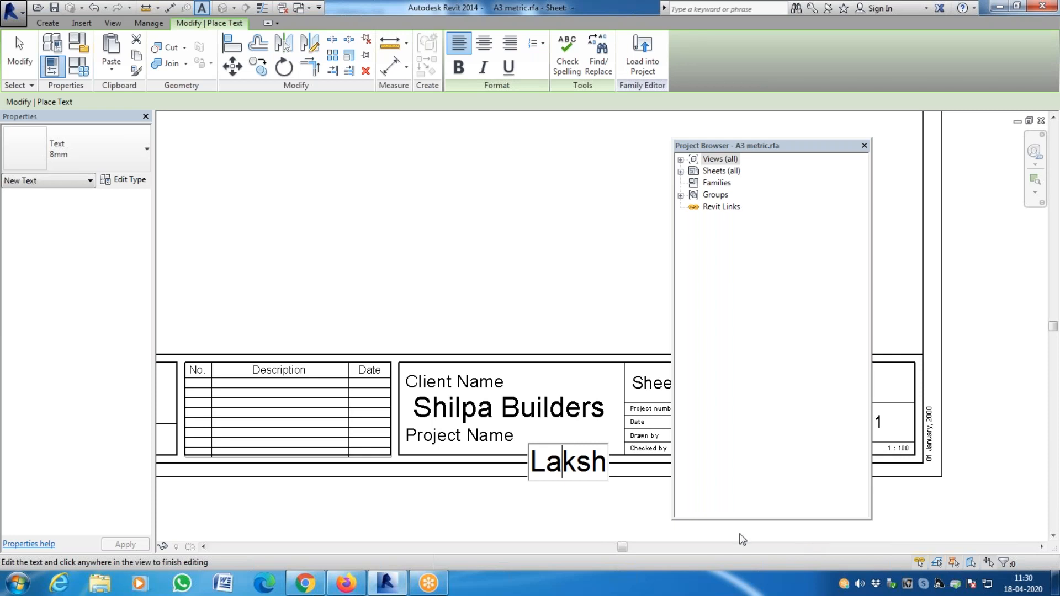
left_click(20, 49)
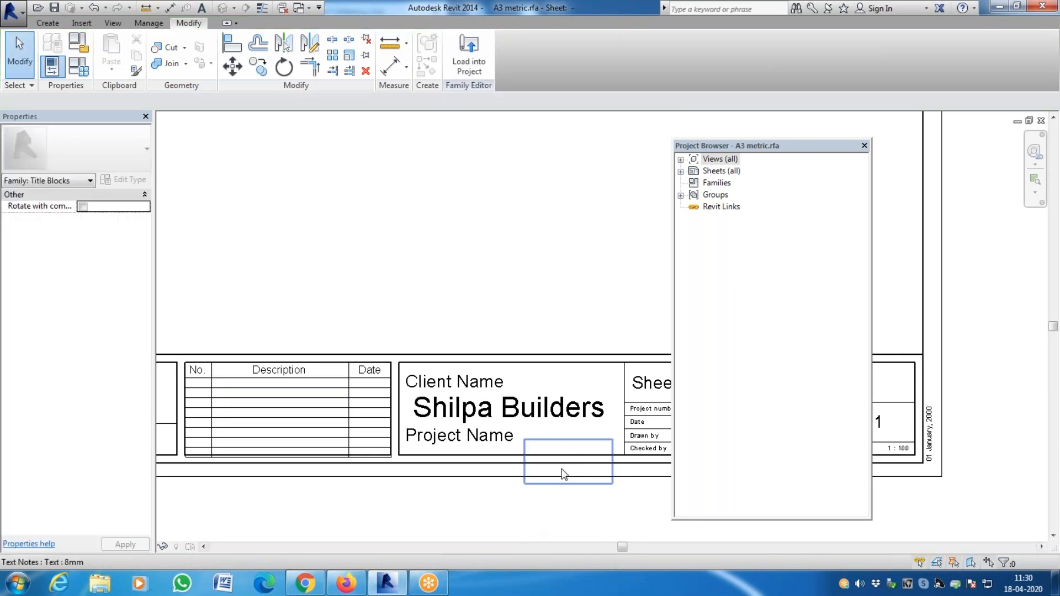
Move the "Laksh" text note up into line with the Project Name label.
left_click_drag(569, 439, 568, 418)
left_click(542, 525)
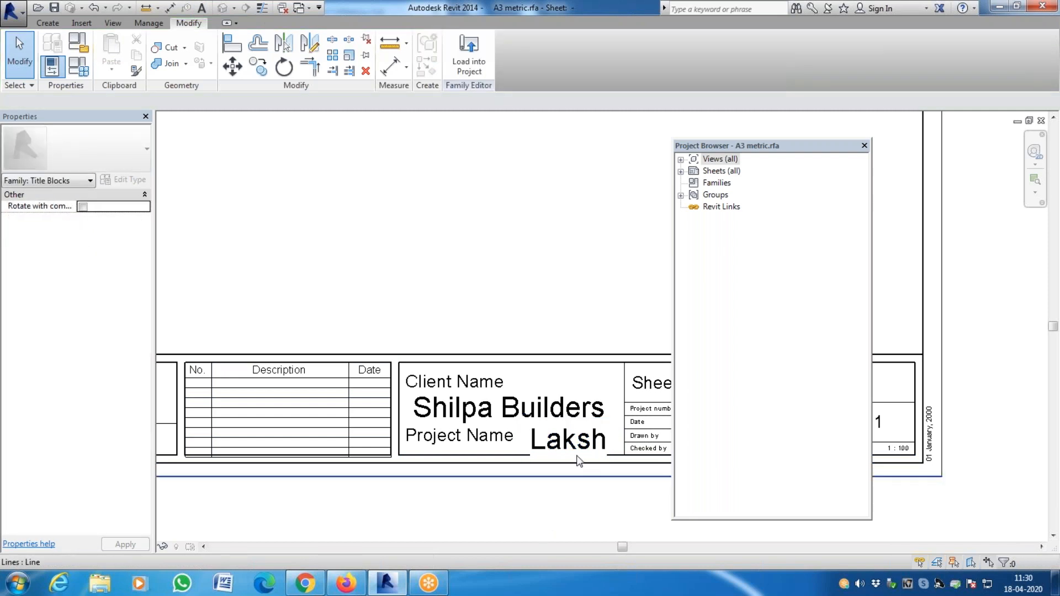
left_click(575, 445)
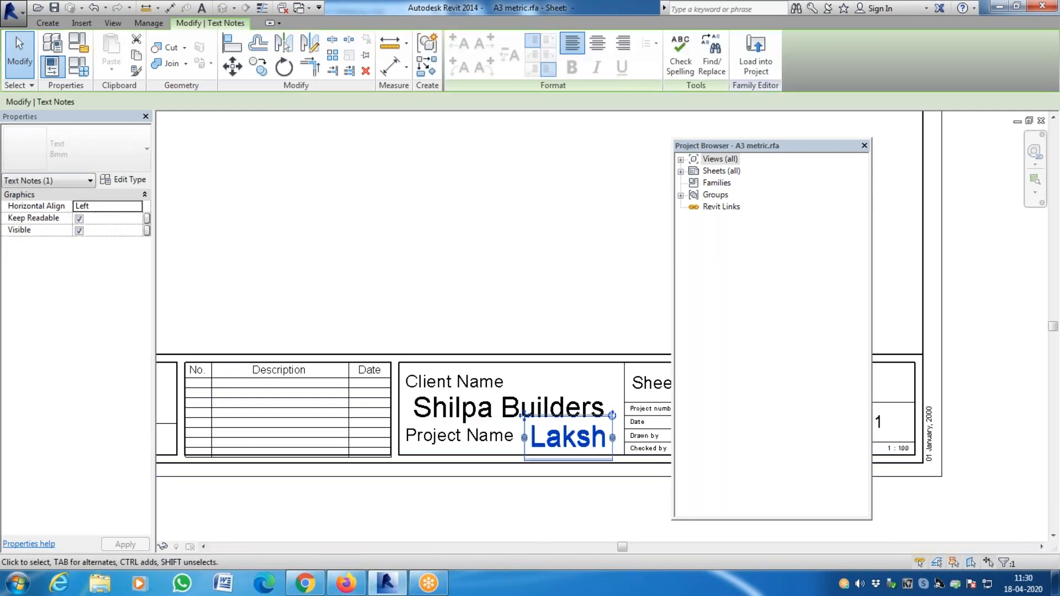
left_click_drag(577, 447, 577, 442)
left_click(435, 244)
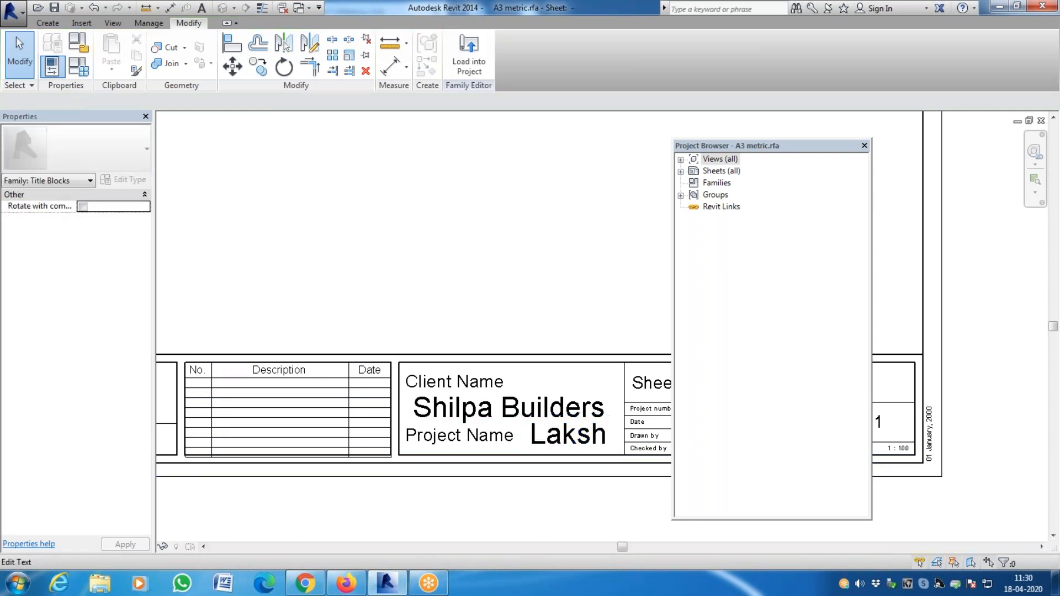
Examine the title block's company, client, project and sheet information cells.
scroll(441, 293, "down", 4)
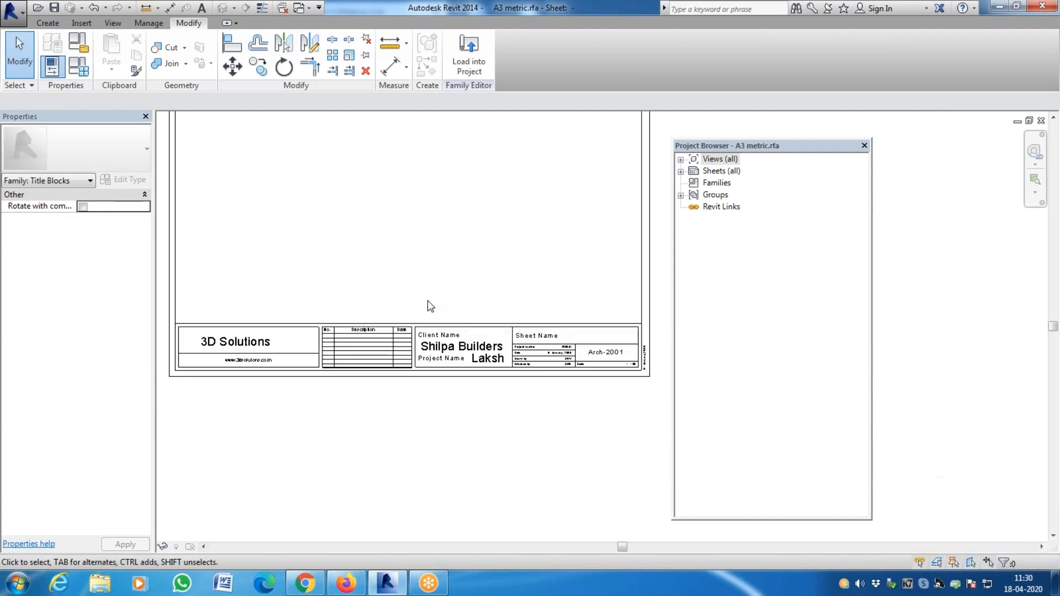
scroll(447, 359, "up", 3)
scroll(446, 357, "up", 2)
scroll(442, 339, "down", 2)
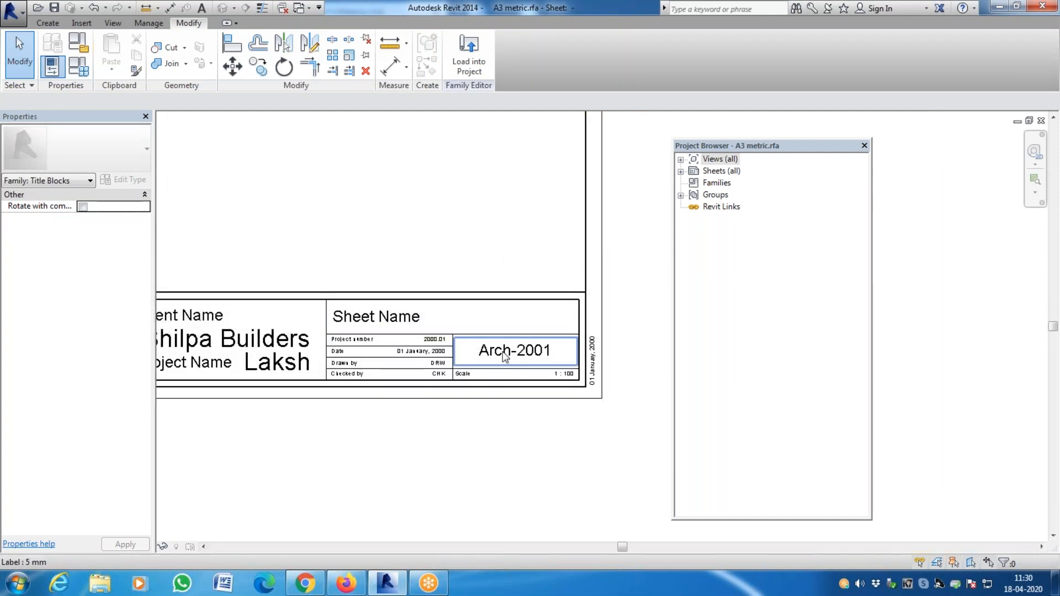
scroll(476, 345, "down", 2)
scroll(416, 360, "up", 3)
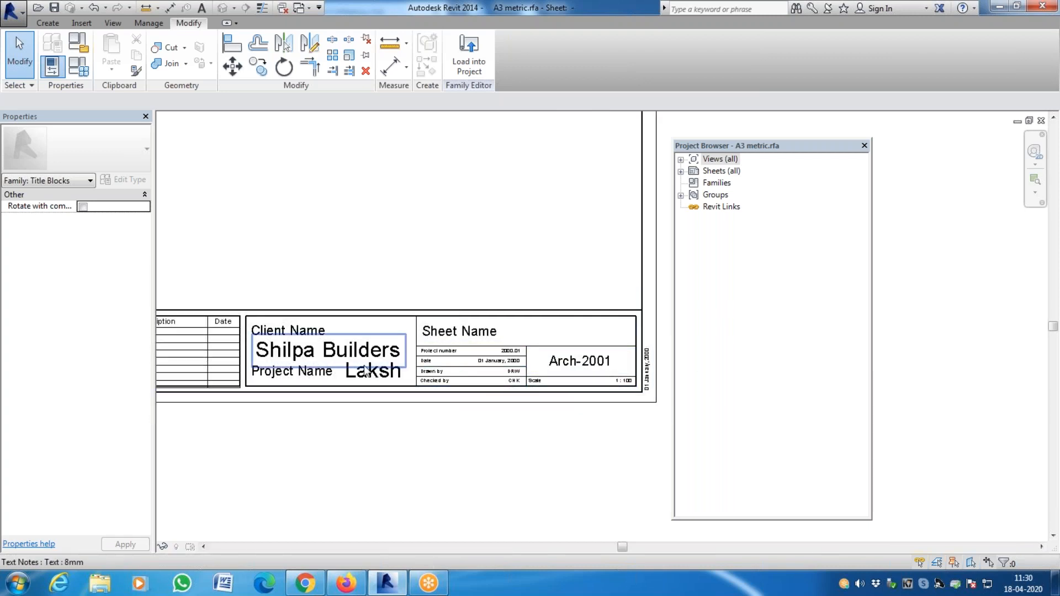
scroll(762, 373, "down", 5)
scroll(459, 381, "up", 4)
scroll(262, 390, "down", 2)
scroll(622, 377, "up", 3)
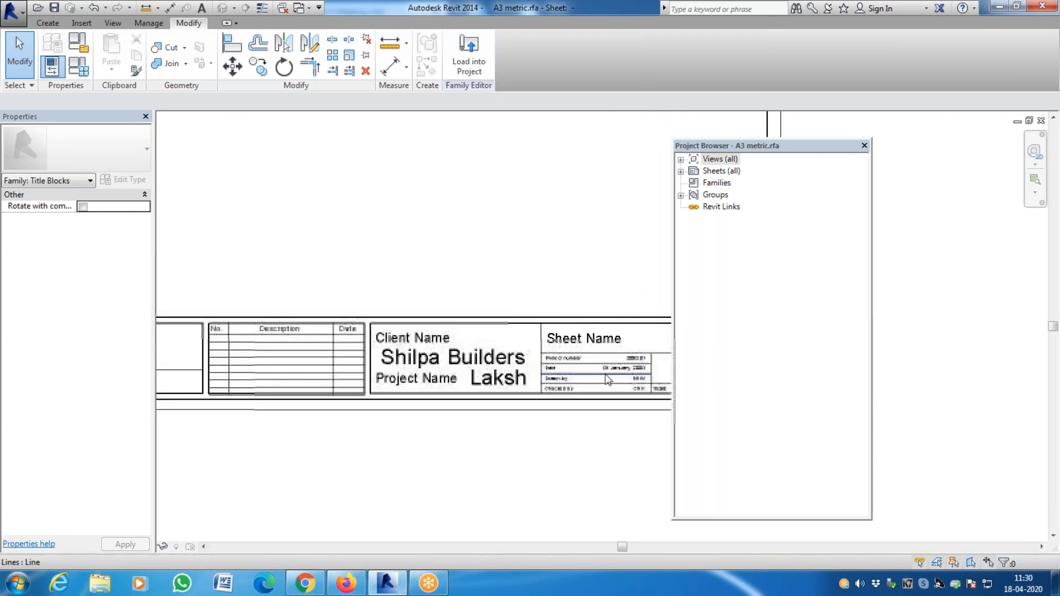
Delete the "Shilpa Builders" and "Laksh" text notes from the client and project cell.
scroll(607, 380, "up", 1)
left_click(475, 358)
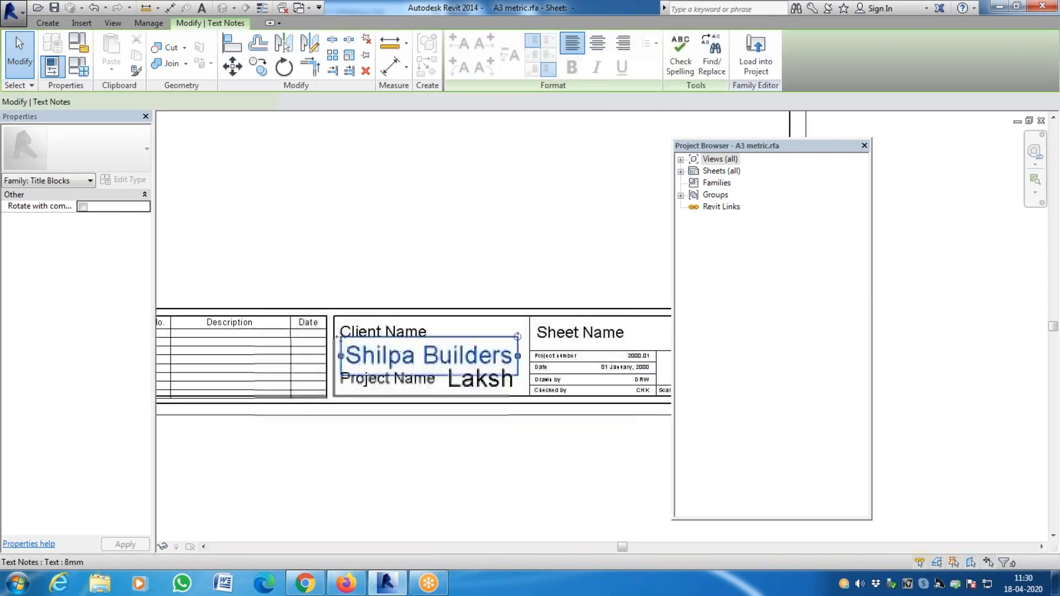
key("Delete")
left_click(479, 386)
key("Delete")
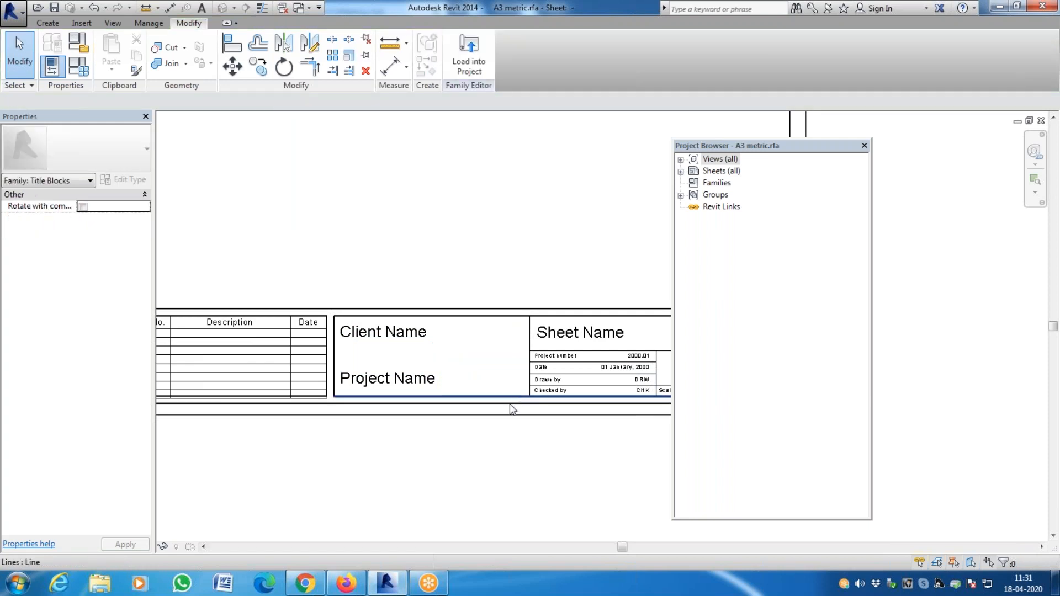
scroll(469, 399, "up", 2)
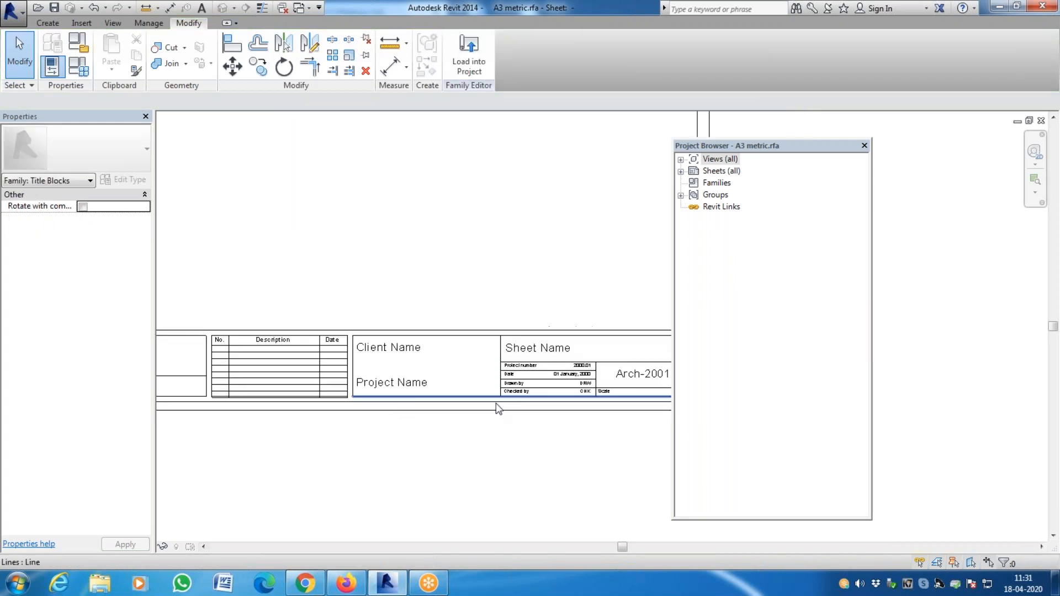
scroll(446, 398, "down", 2)
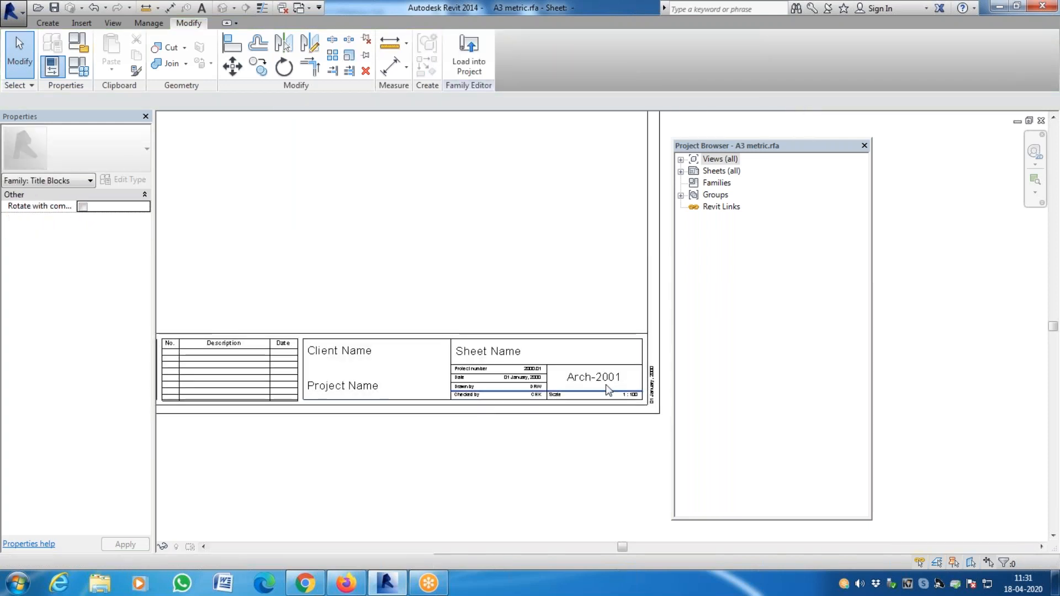
Save the edited title block family as "A3 metric 3dsolutions.rfa" in the Titleblocks folder.
scroll(516, 390, "up", 2)
scroll(607, 392, "down", 4)
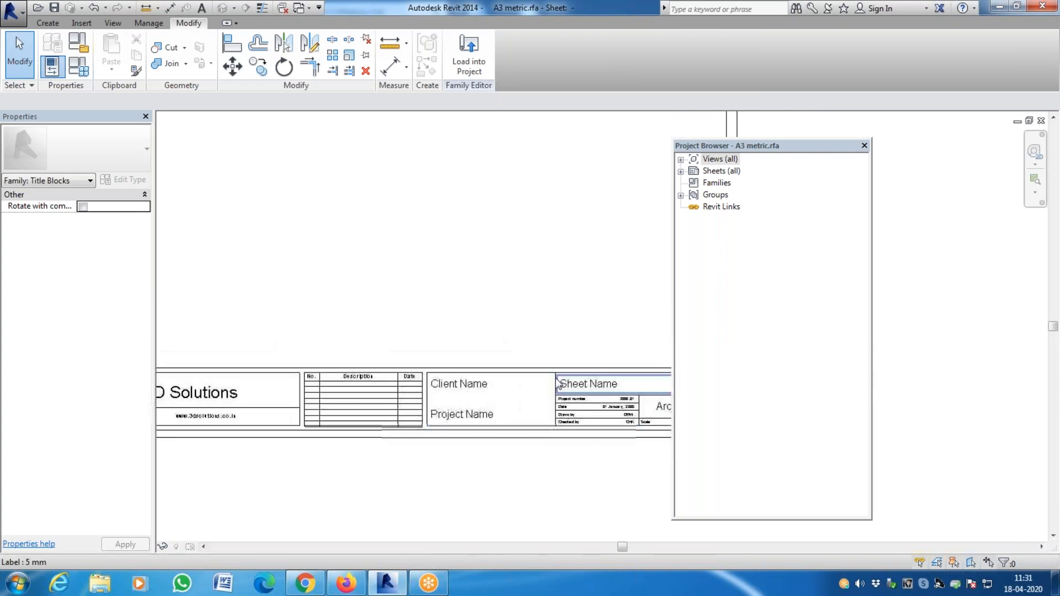
scroll(343, 304, "down", 2)
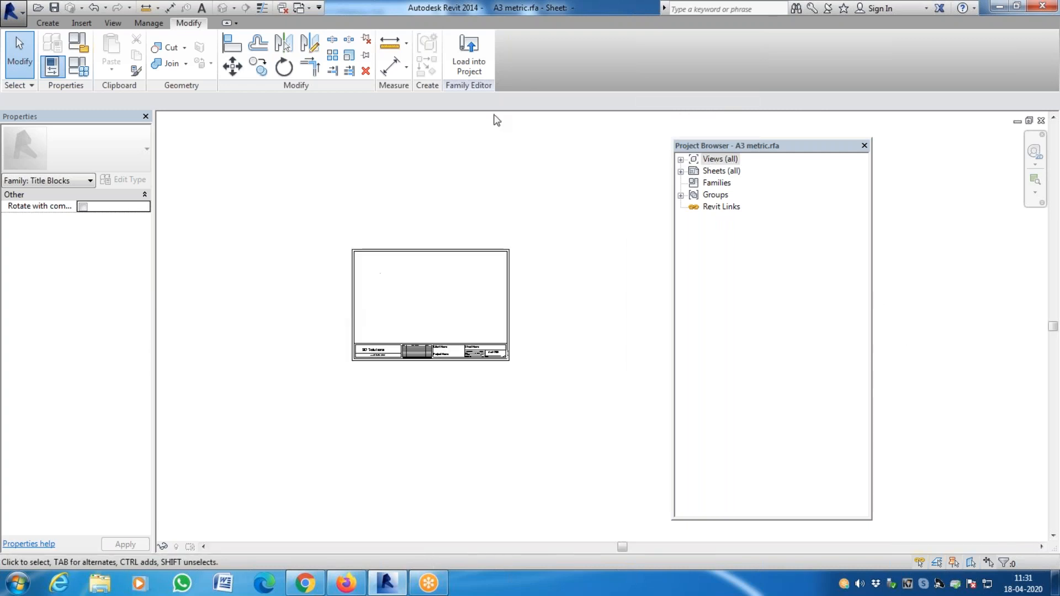
left_click(14, 13)
mouse_move(78, 159)
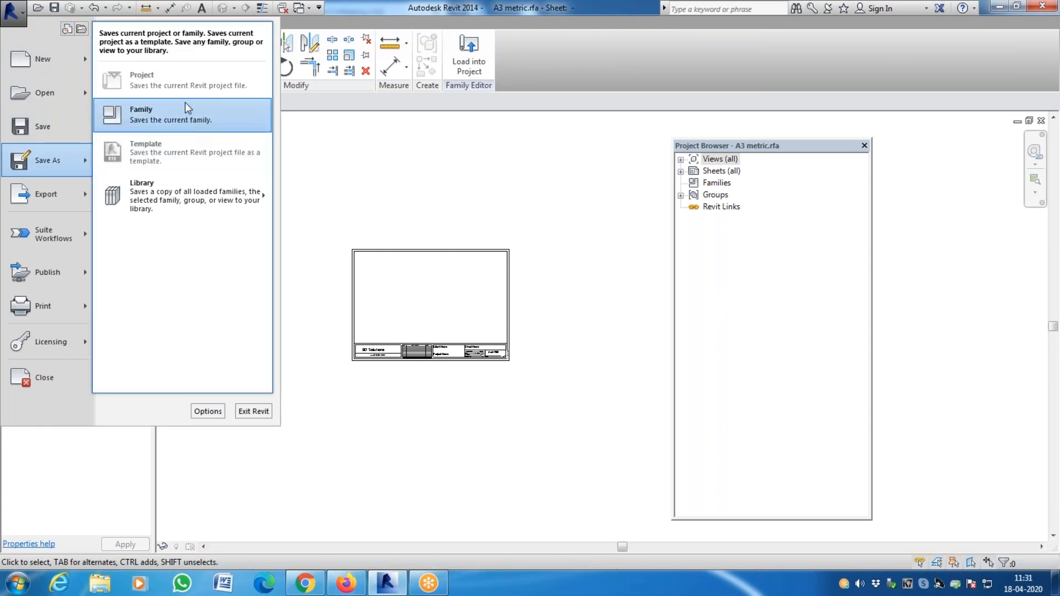
left_click(161, 114)
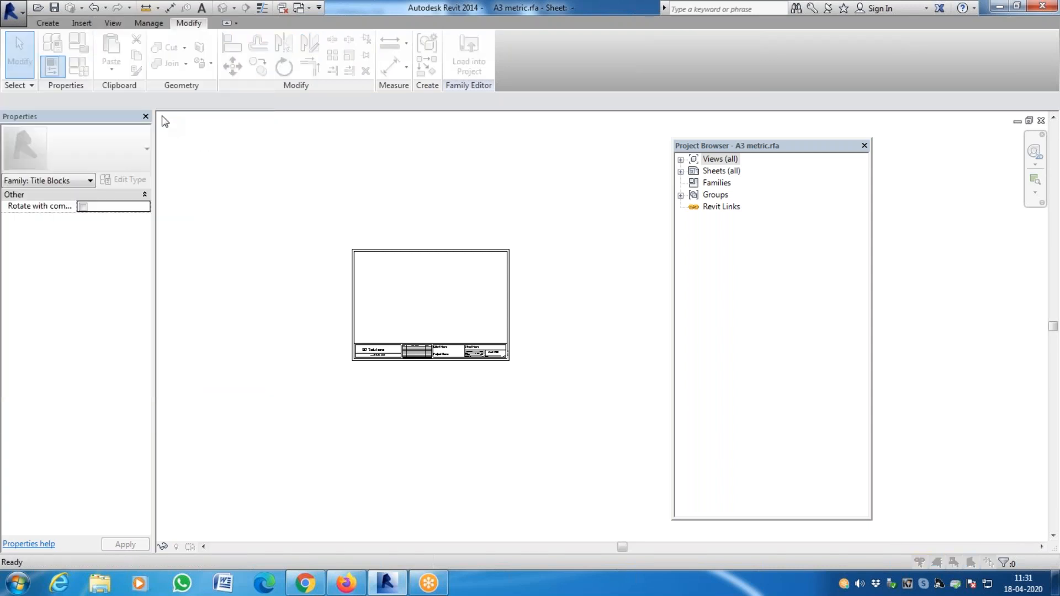
left_click(361, 343)
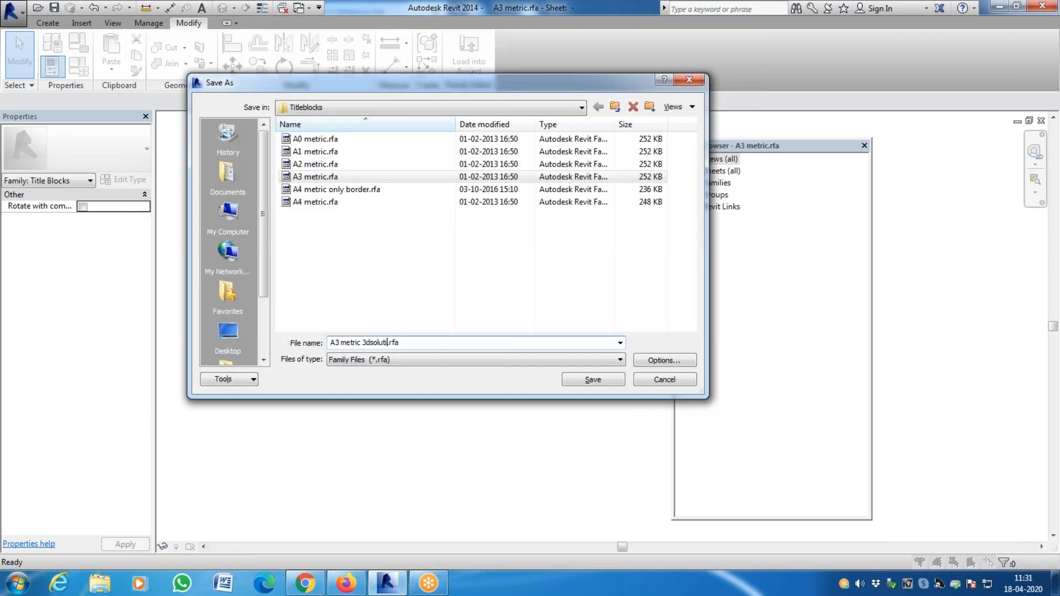
key("ctrl+a")
key("Return")
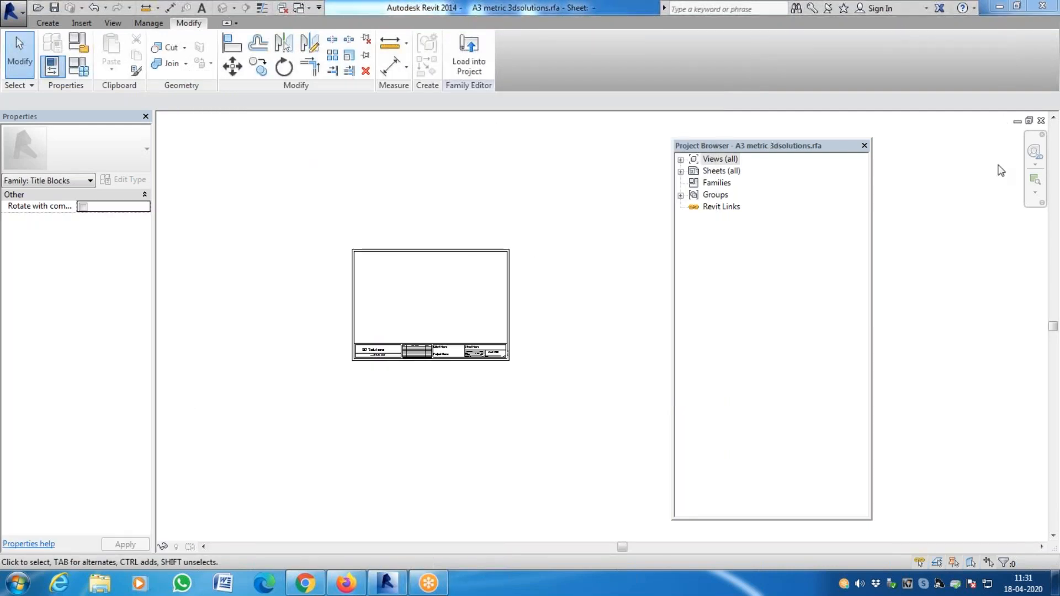
Close the title block family and return to the 4SEM CLASS07 project, keeping the project open.
left_click(1047, 10)
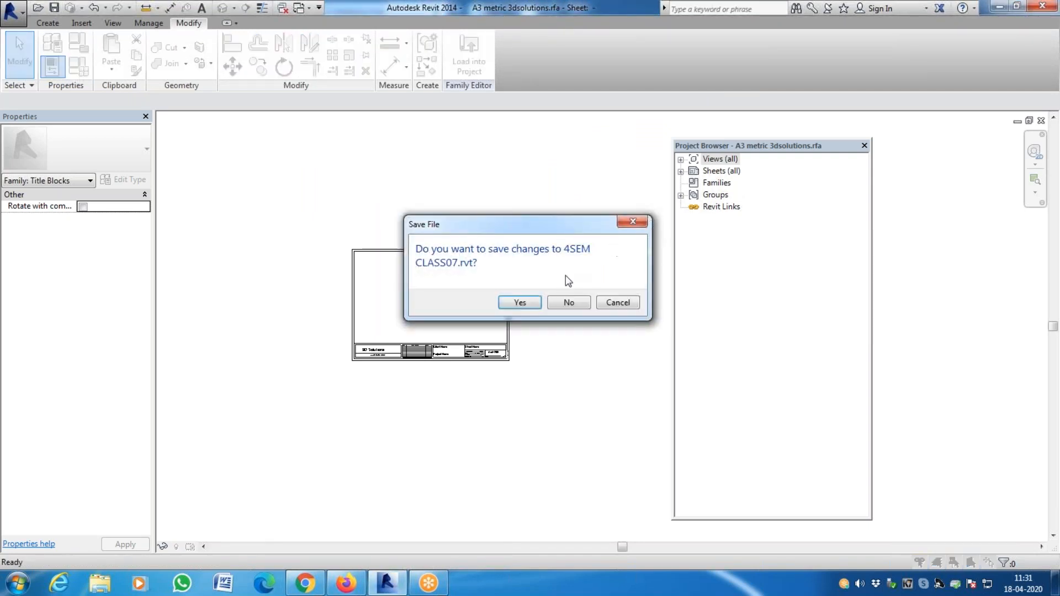
left_click(588, 304)
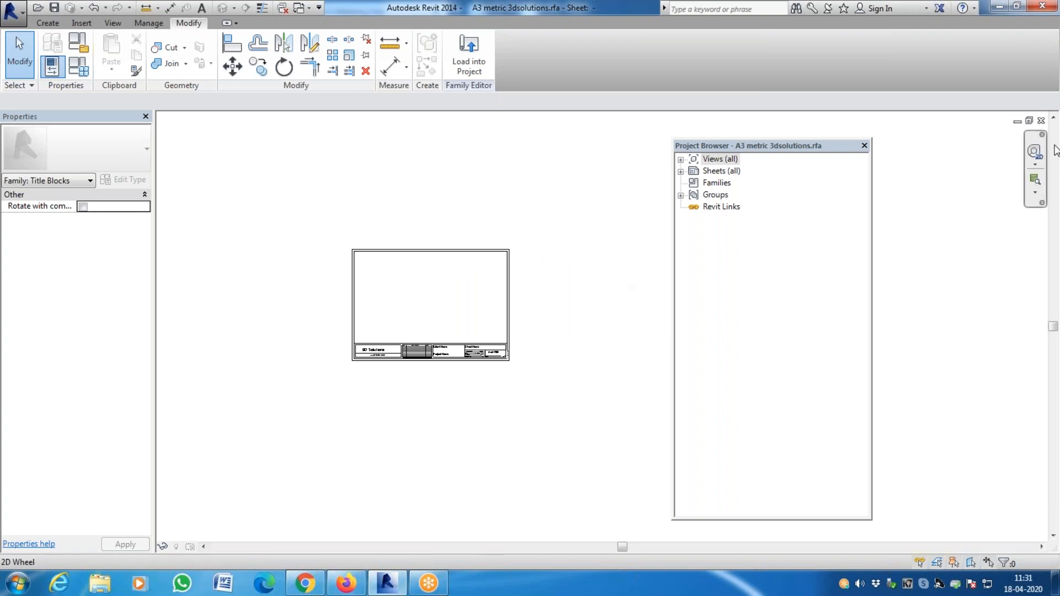
left_click(1042, 120)
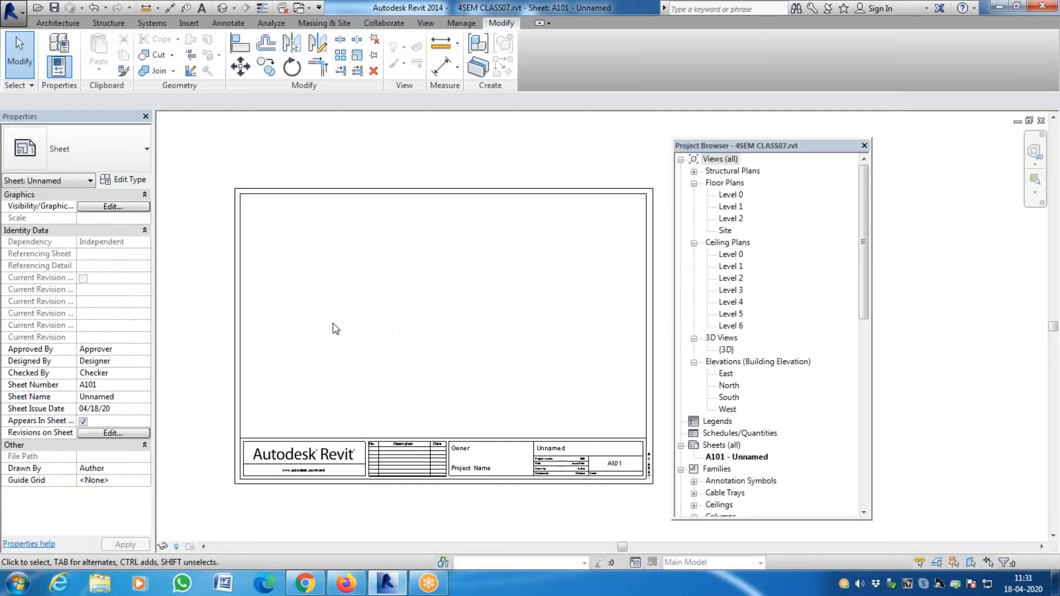
Delete the existing sheet "A101 - Unnamed" from the project.
left_click(718, 457)
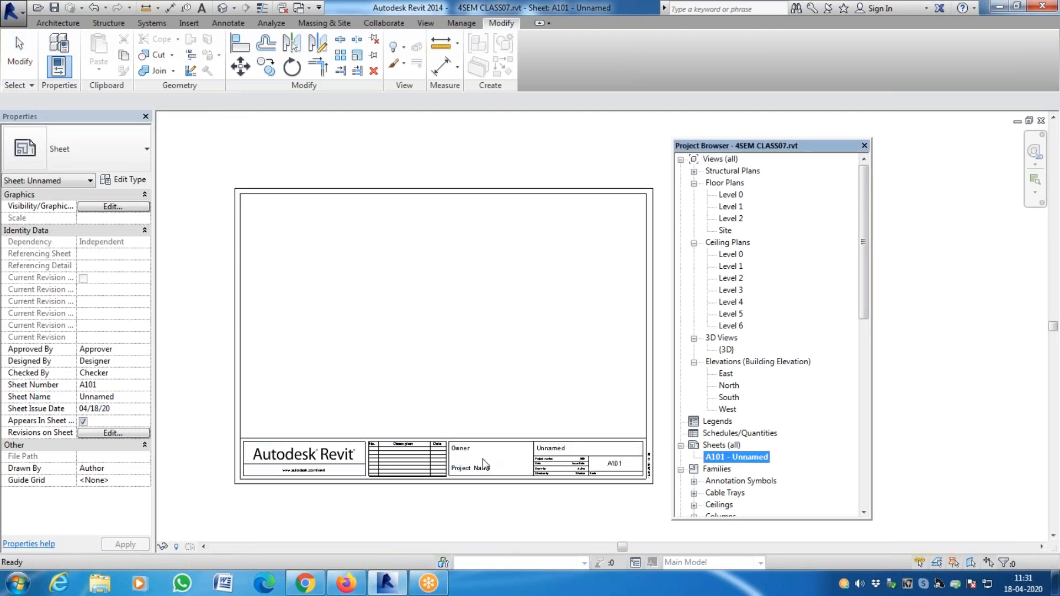
right_click(738, 457)
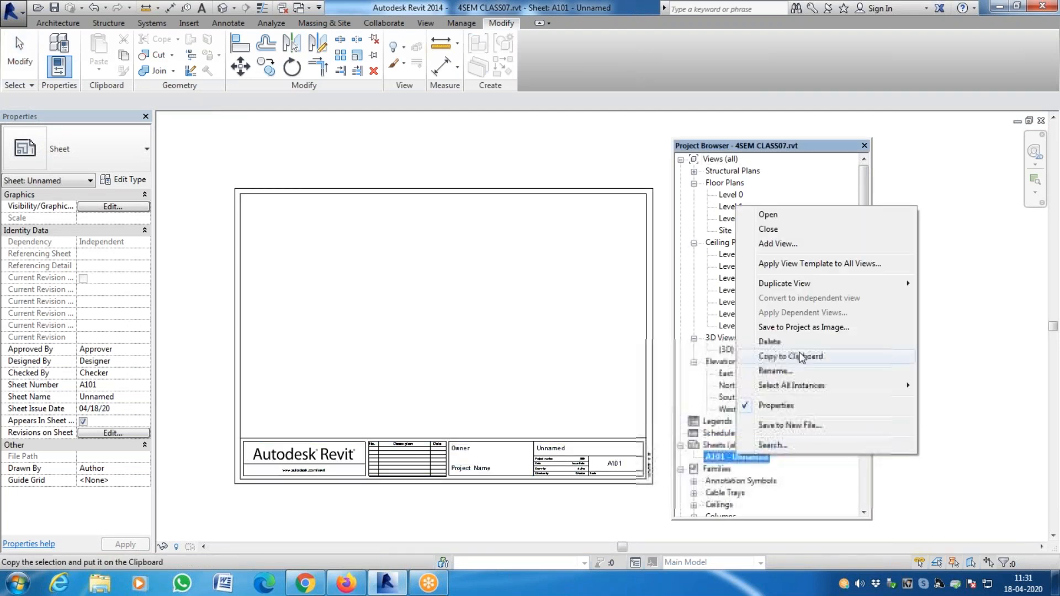
left_click(769, 342)
Start a new sheet and load the "A3 metric 3dsolutions.rfa" title block from the US Metric library's Titleblocks folder.
right_click(730, 447)
left_click(773, 458)
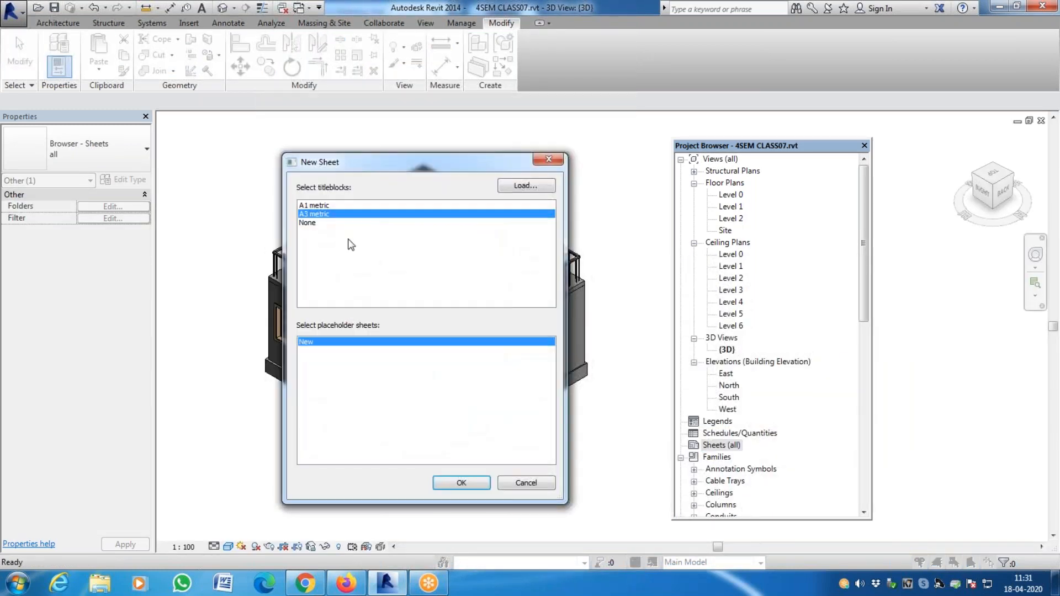
left_click(546, 188)
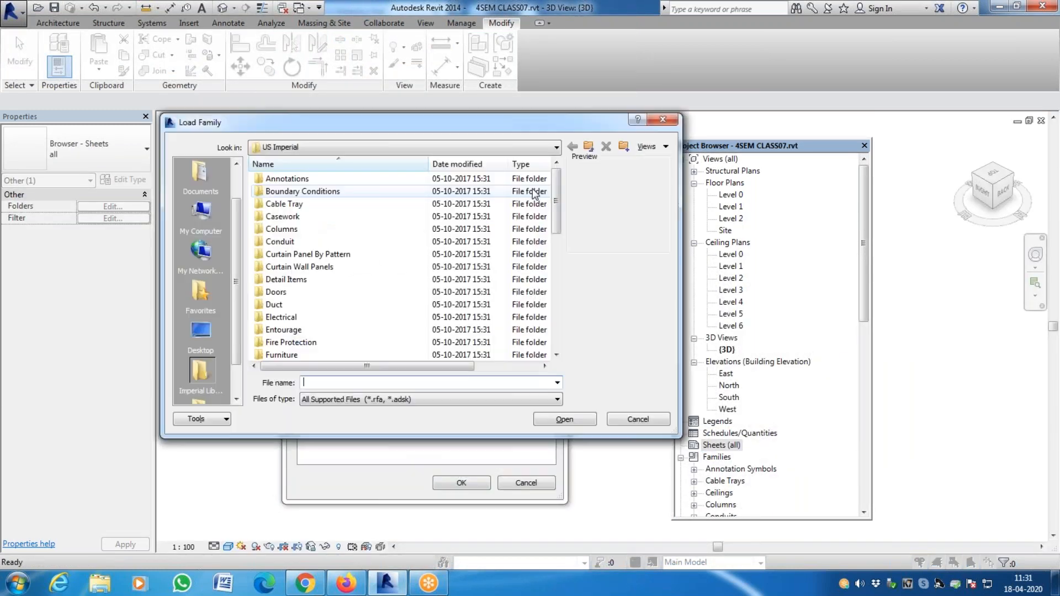
left_click(400, 148)
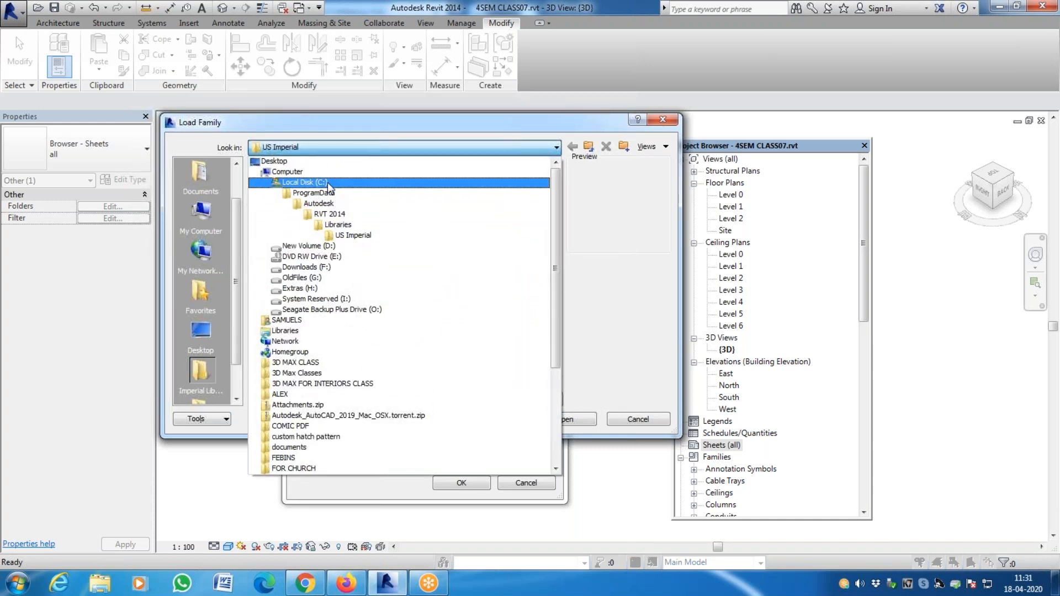
left_click(327, 183)
double_click(285, 279)
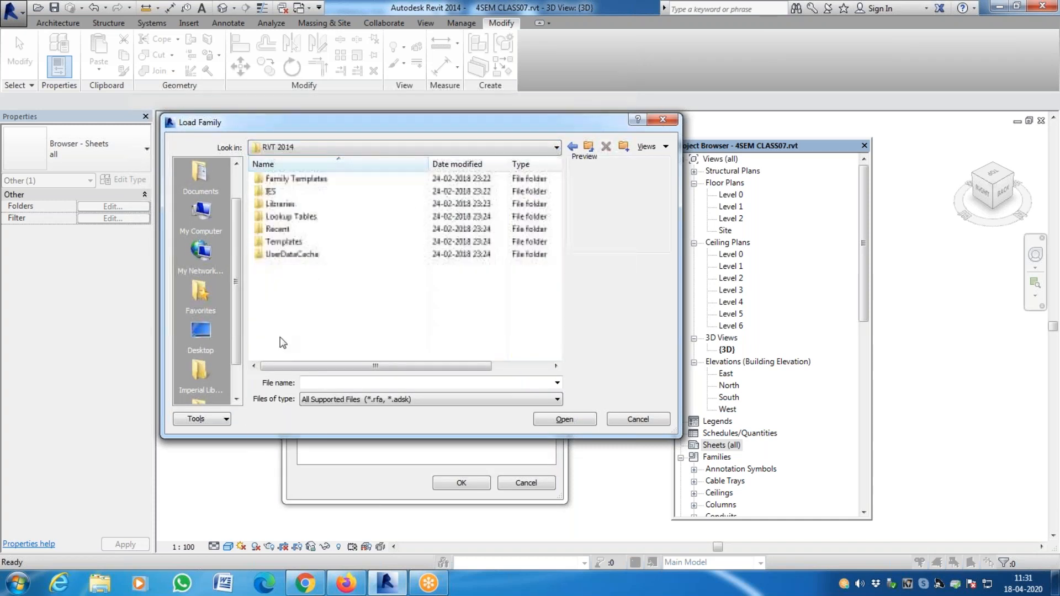
double_click(285, 204)
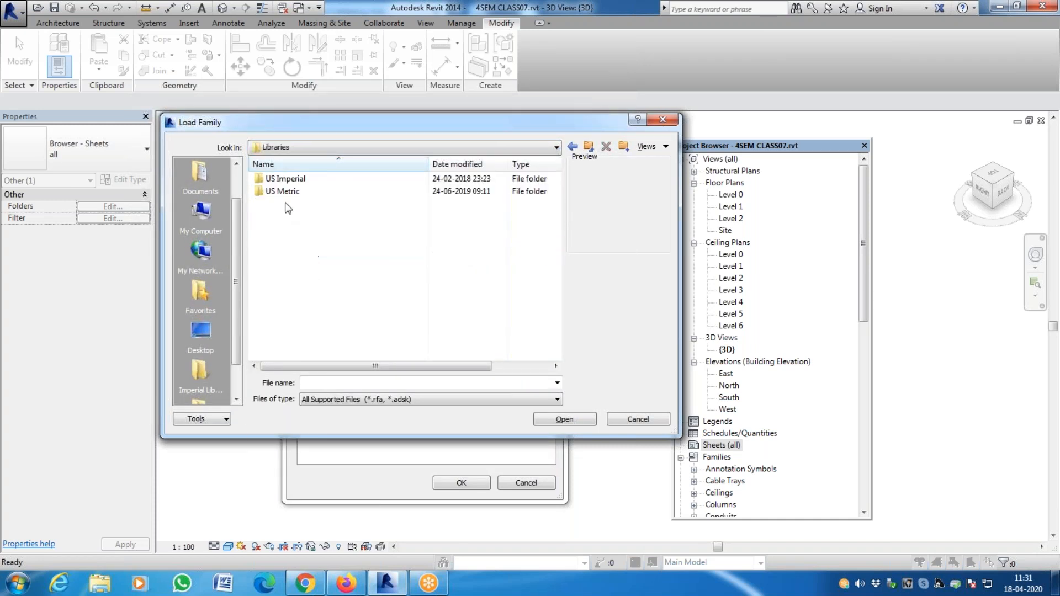
double_click(292, 192)
scroll(295, 315, "down", 5)
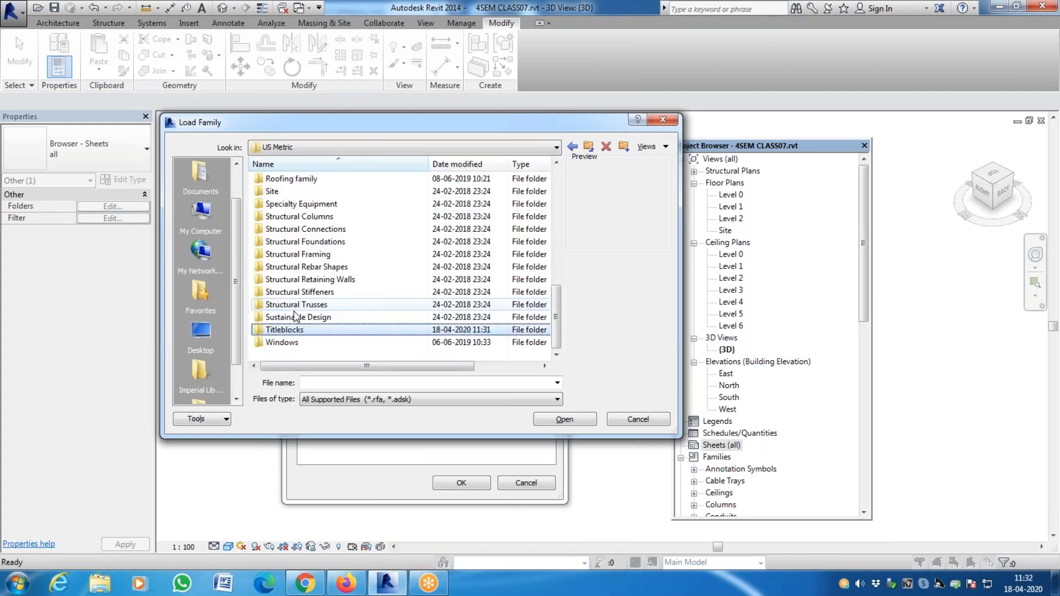
double_click(300, 333)
left_click(323, 218)
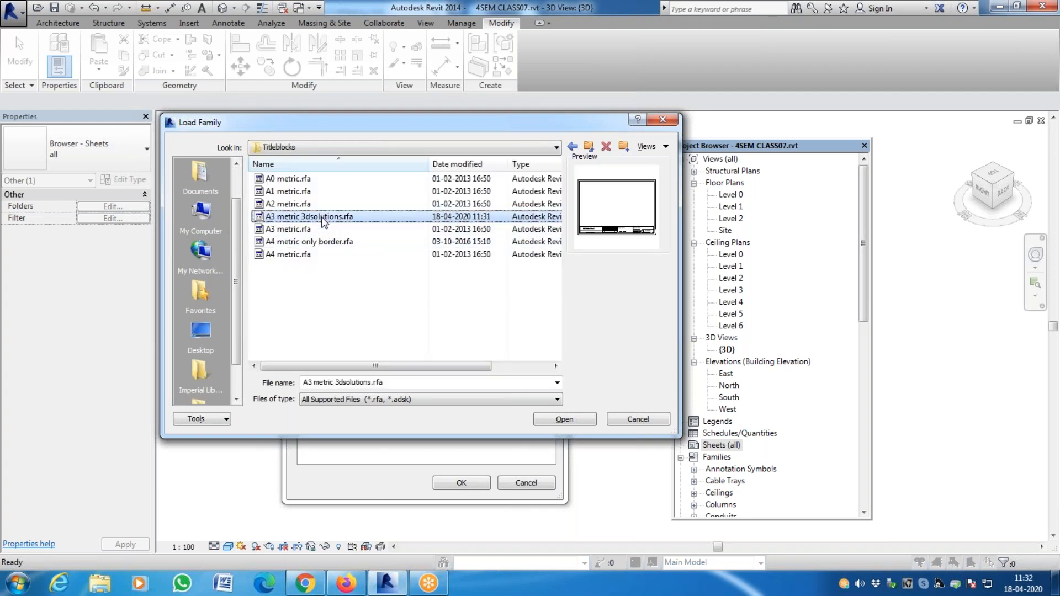
double_click(323, 218)
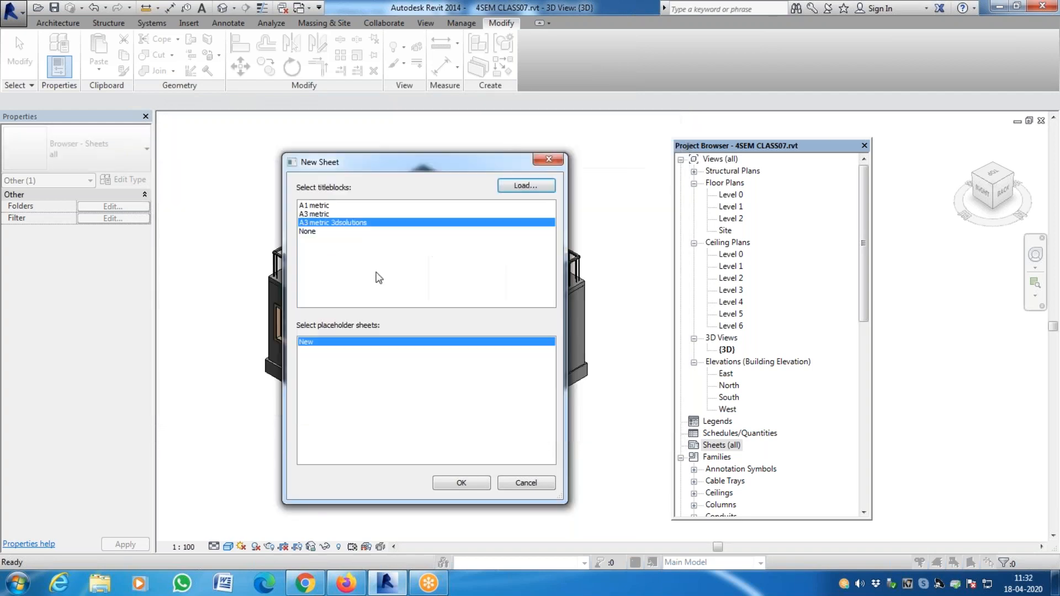
Create the sheet with the A3 metric 3dsolutions title block and inspect its company and project cells.
left_click(461, 483)
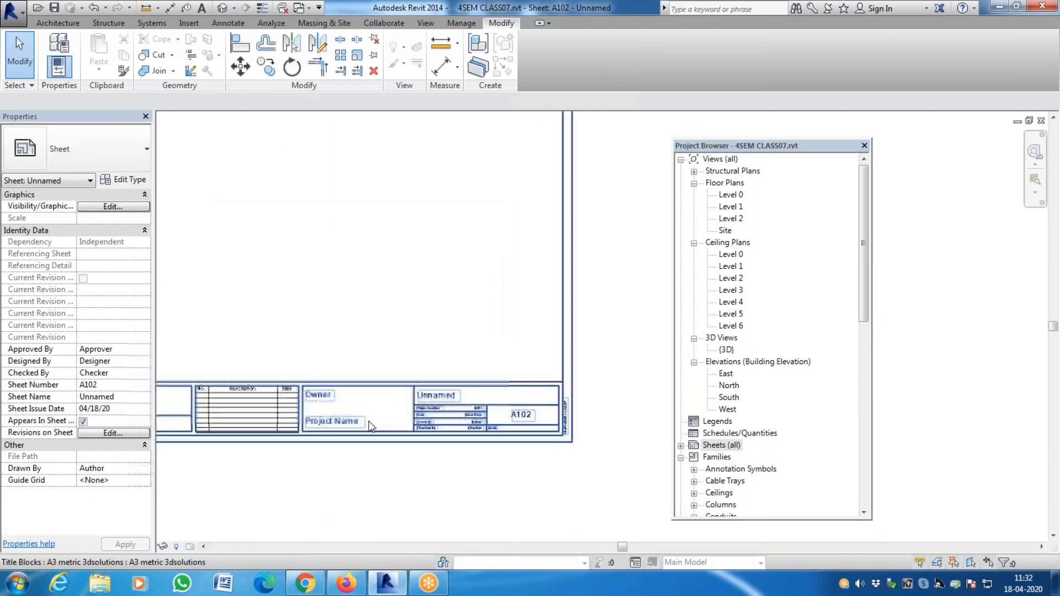
scroll(257, 455, "up", 4)
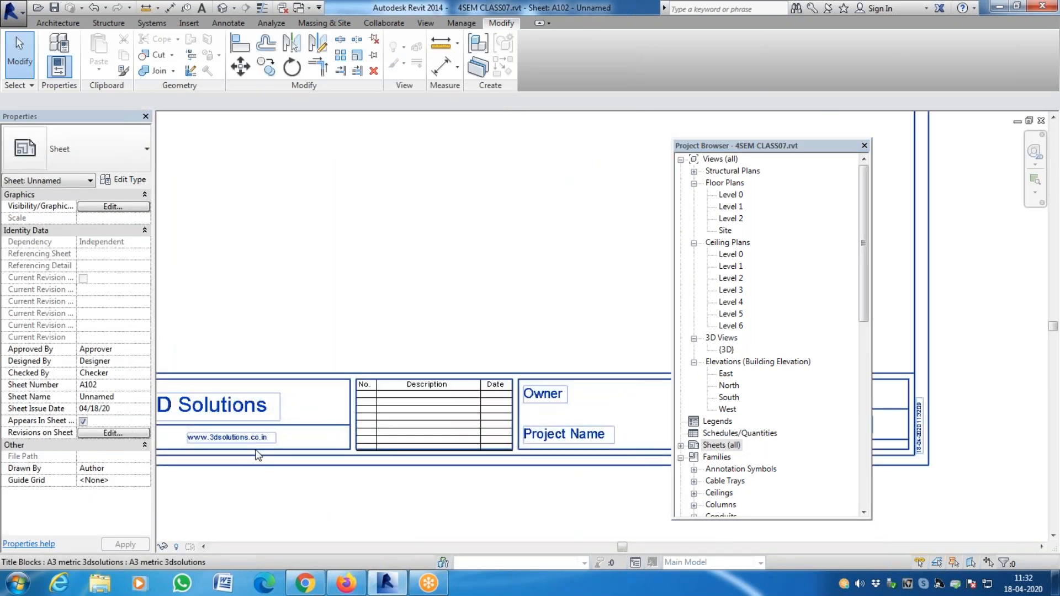
scroll(540, 485, "down", 3)
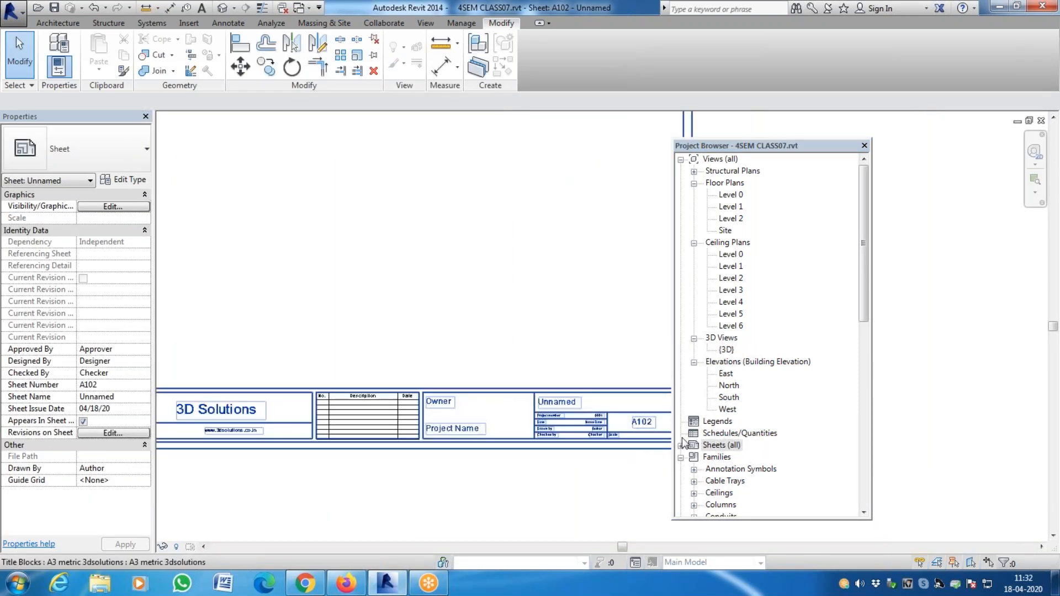
scroll(598, 465, "down", 1)
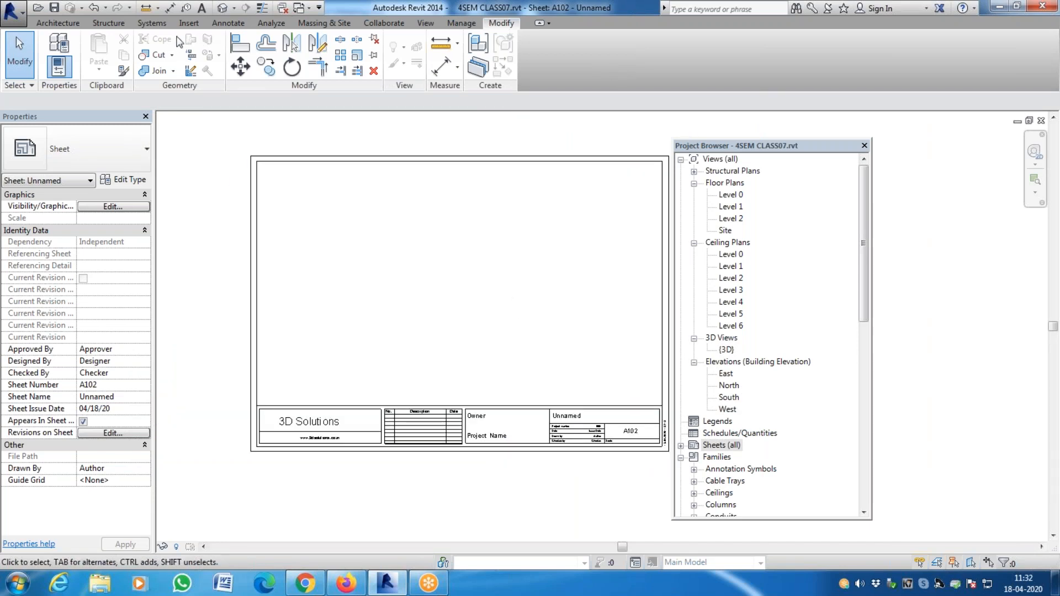
Place a 2.5mm Arial text note reading "Shilpa Builders" beside and slightly below the Owner label.
left_click(201, 8)
scroll(494, 450, "up", 3)
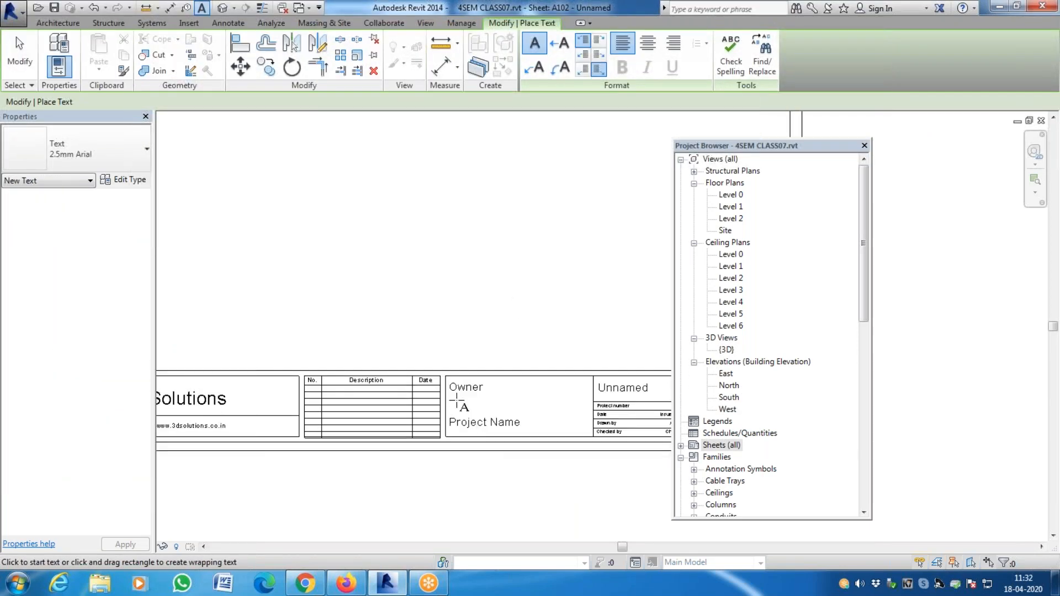
left_click_drag(496, 387, 579, 402)
left_click_drag(580, 401, 580, 401)
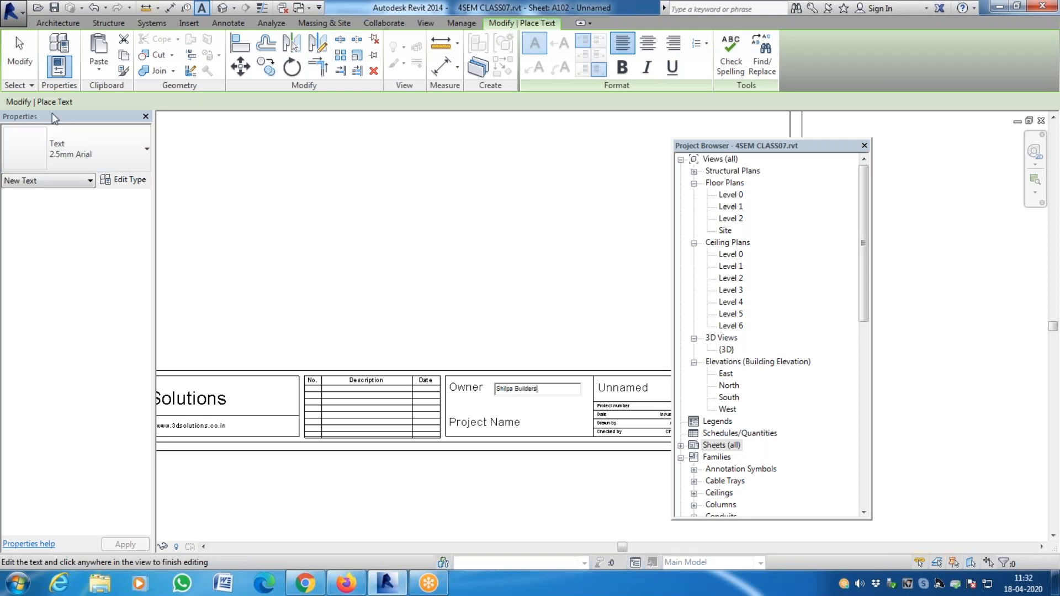
left_click(20, 55)
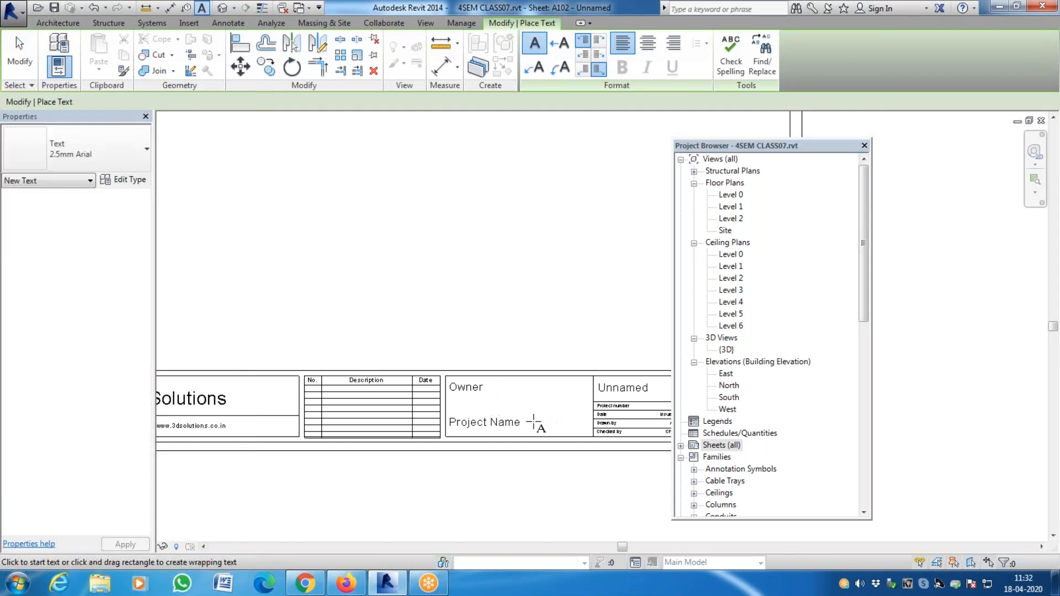
key("Escape")
left_click(512, 392)
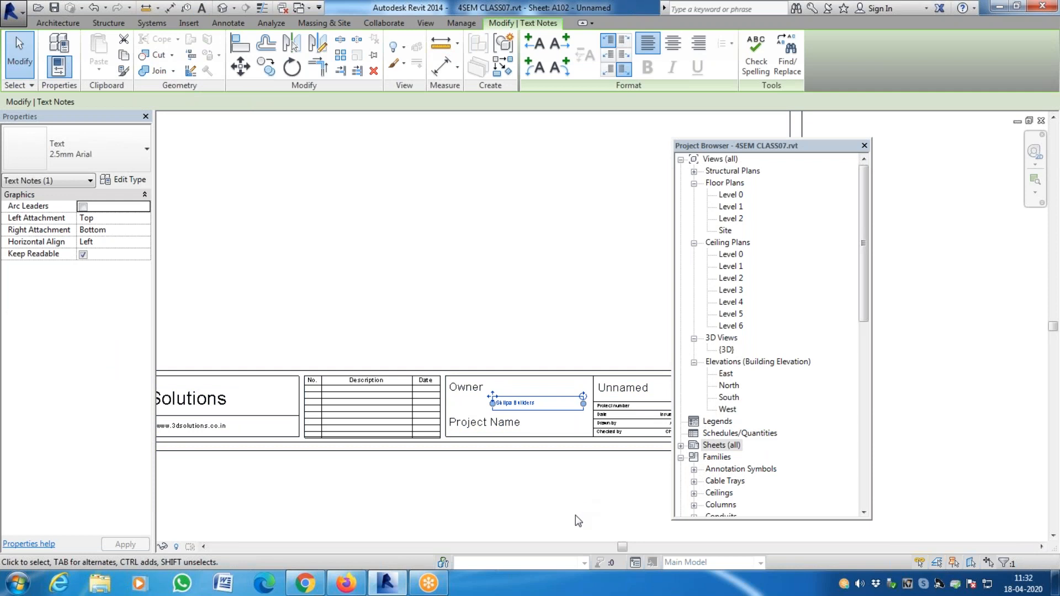
left_click(579, 506)
Change the "Shilpa Builders" text note's type to 5mm Arial.
scroll(529, 446, "up", 3)
double_click(490, 383)
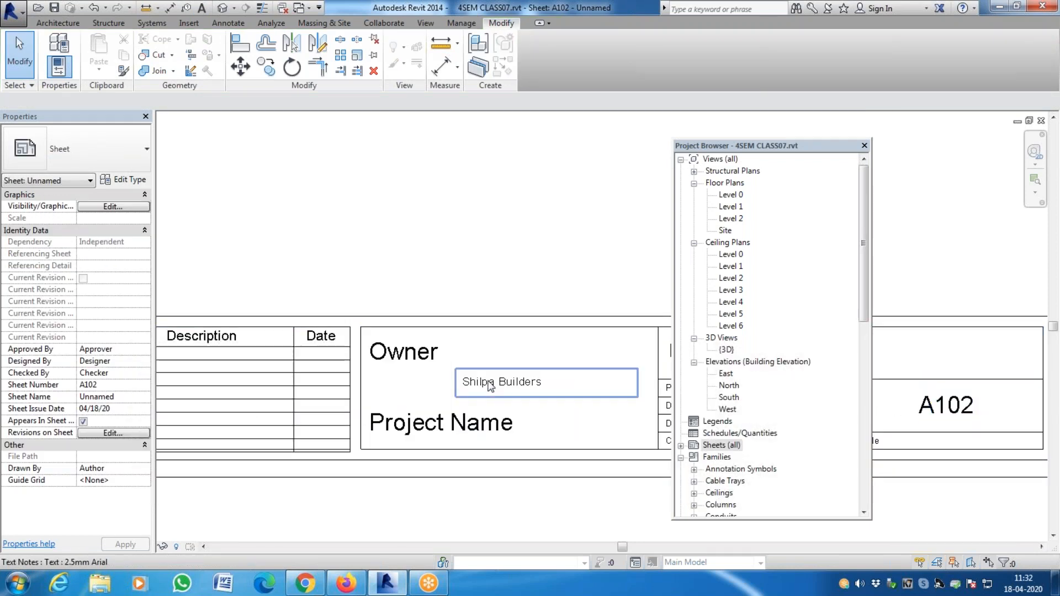
key("ctrl+a")
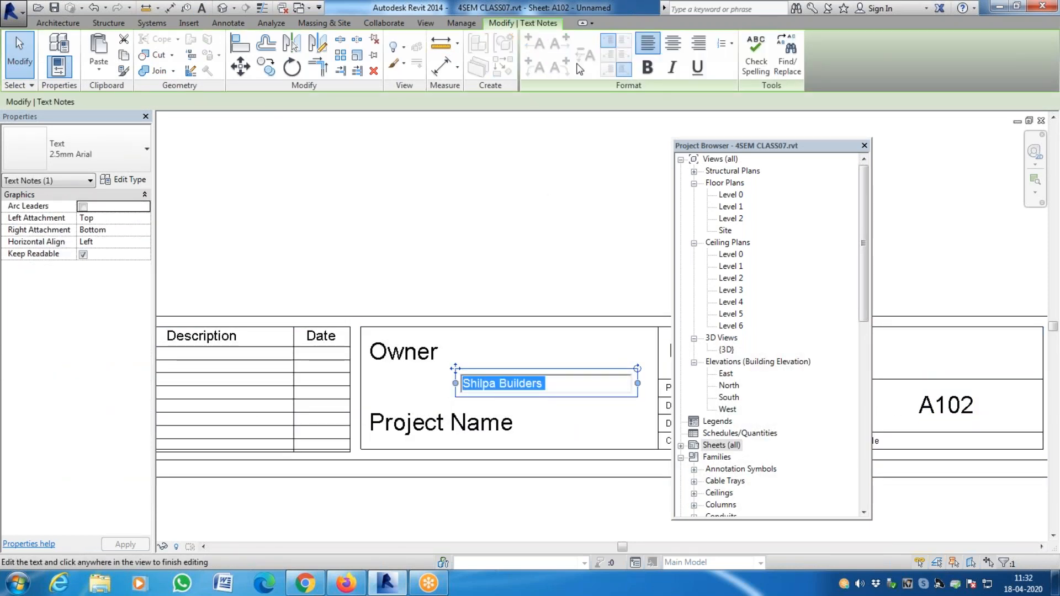
left_click_drag(545, 386, 440, 380)
left_click(624, 69)
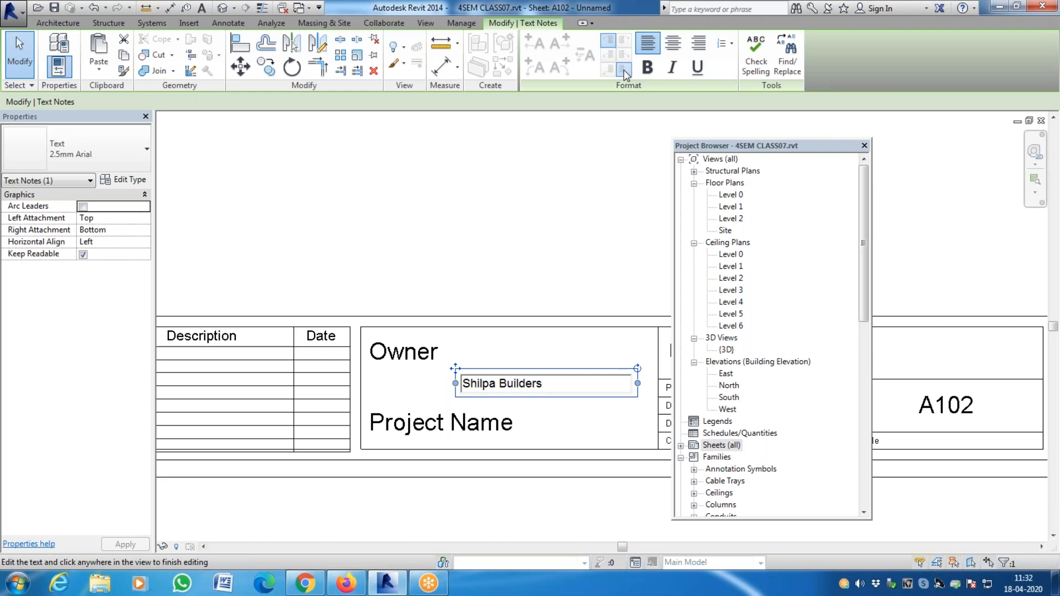
left_click(140, 157)
left_click(71, 227)
left_click(472, 503)
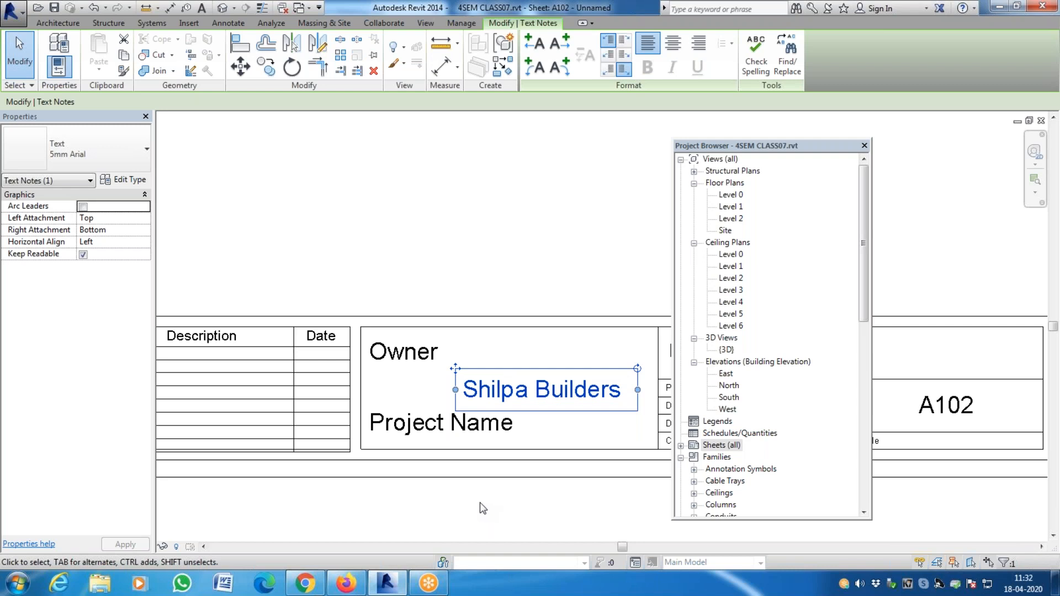
left_click(519, 508)
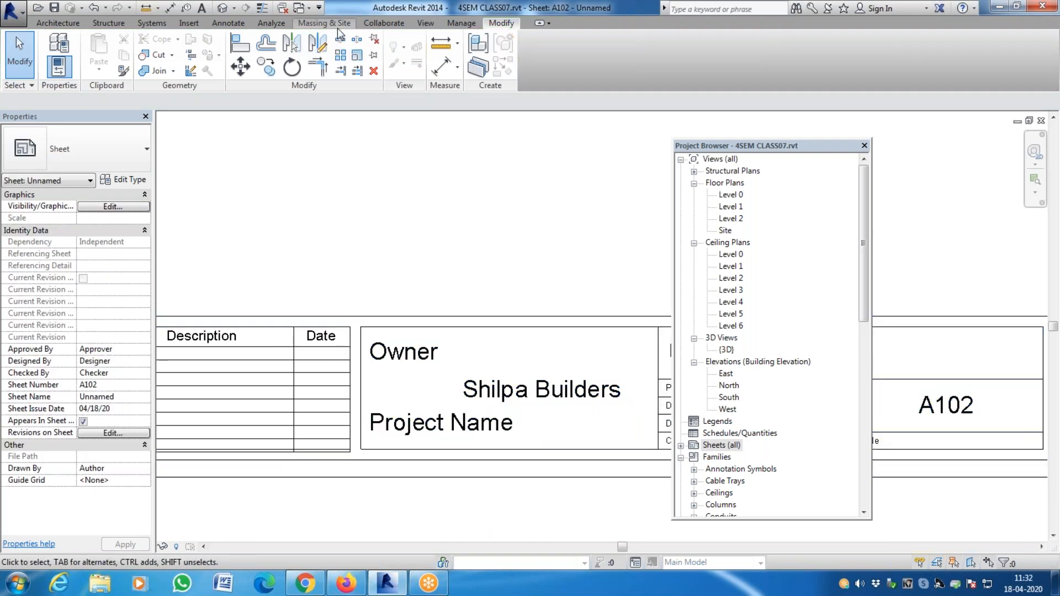
Place a 2.5mm Arial text note reading "Laksh" beside the Project Name label in the title block.
left_click(202, 8)
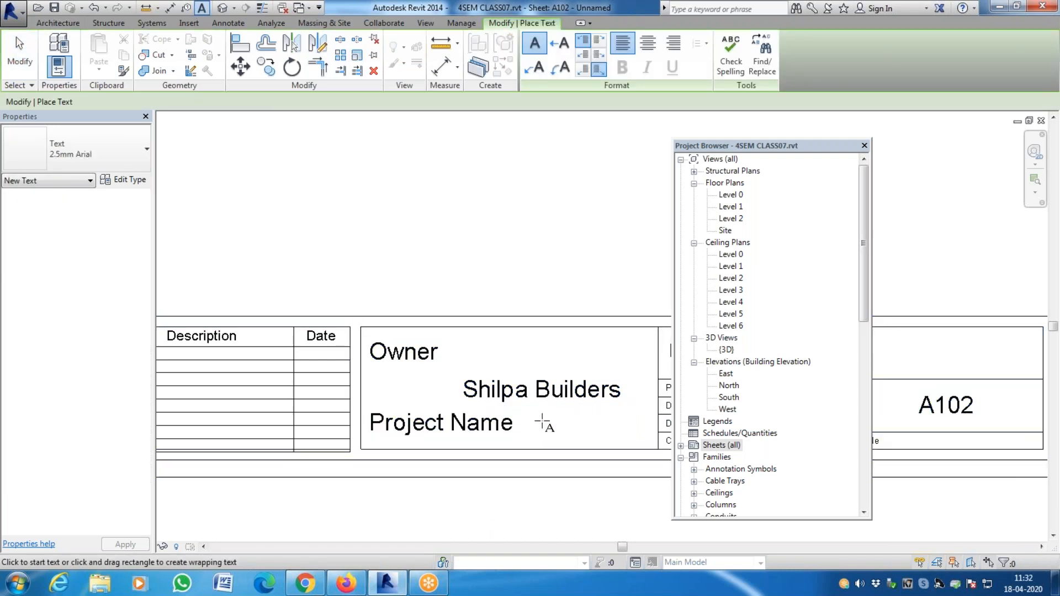
left_click_drag(533, 412, 646, 432)
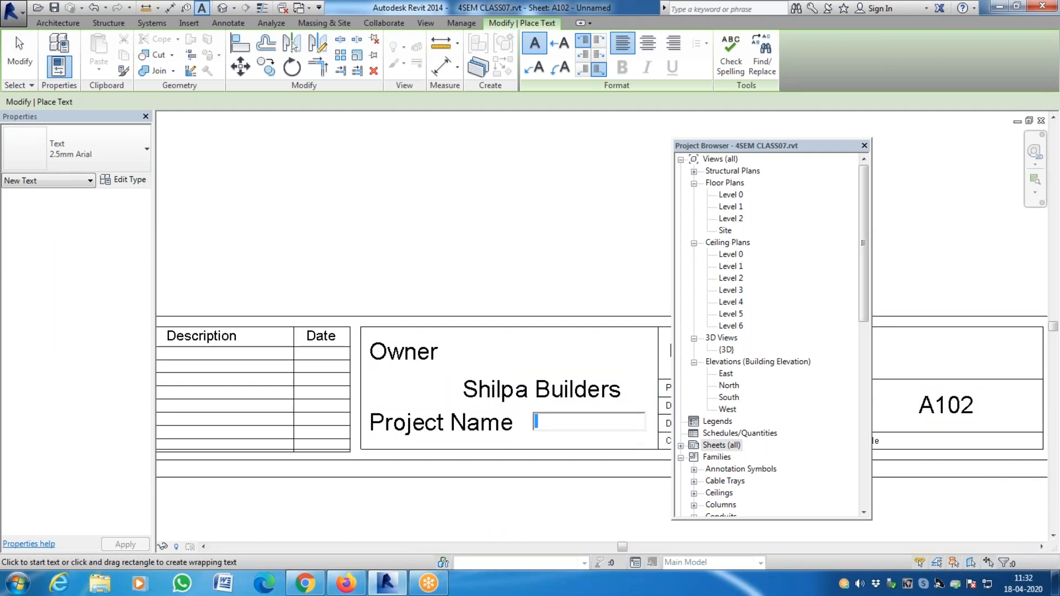
type("Laksh")
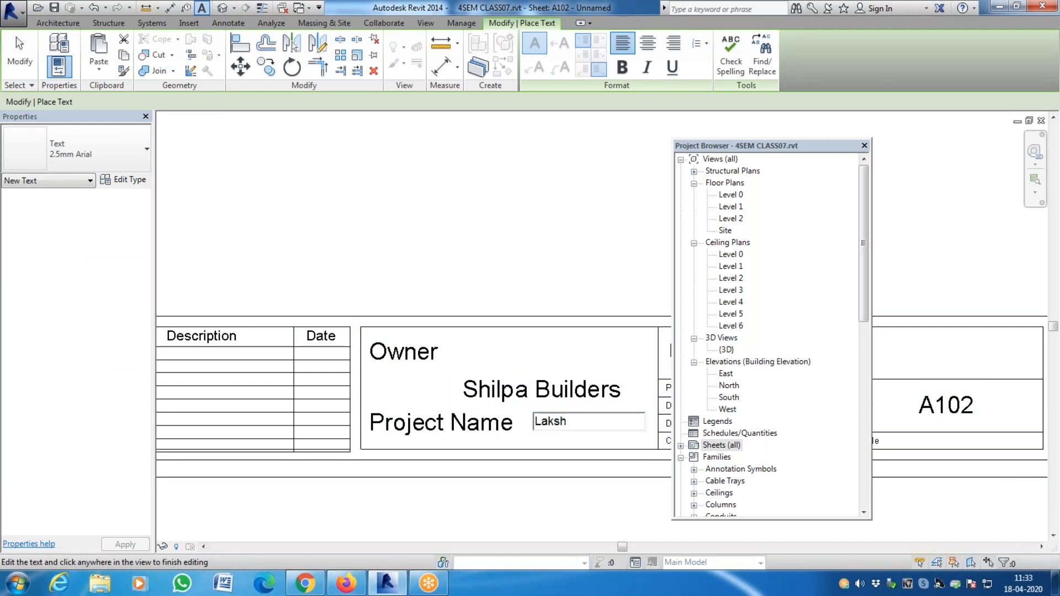
left_click(19, 55)
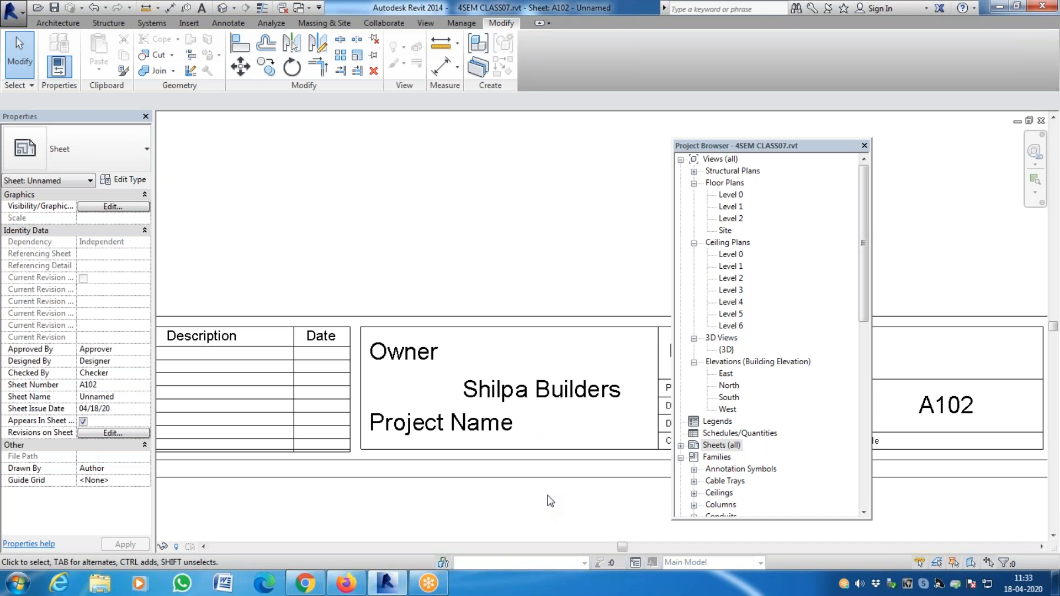
Move the "Laksh" text note slightly farther to the right of the Project Name label.
left_click(542, 423)
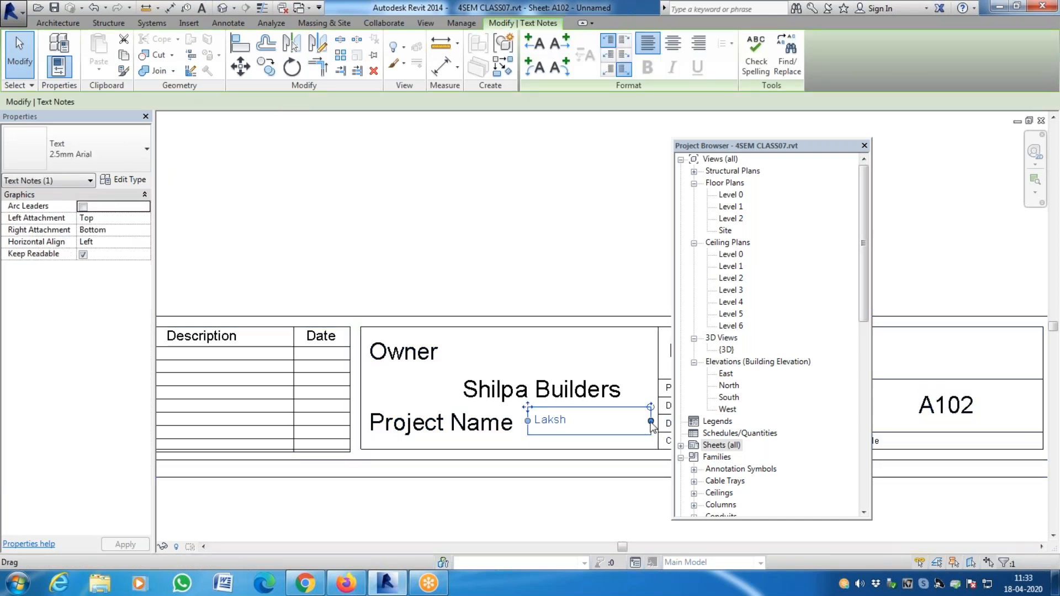
left_click_drag(568, 408, 604, 408)
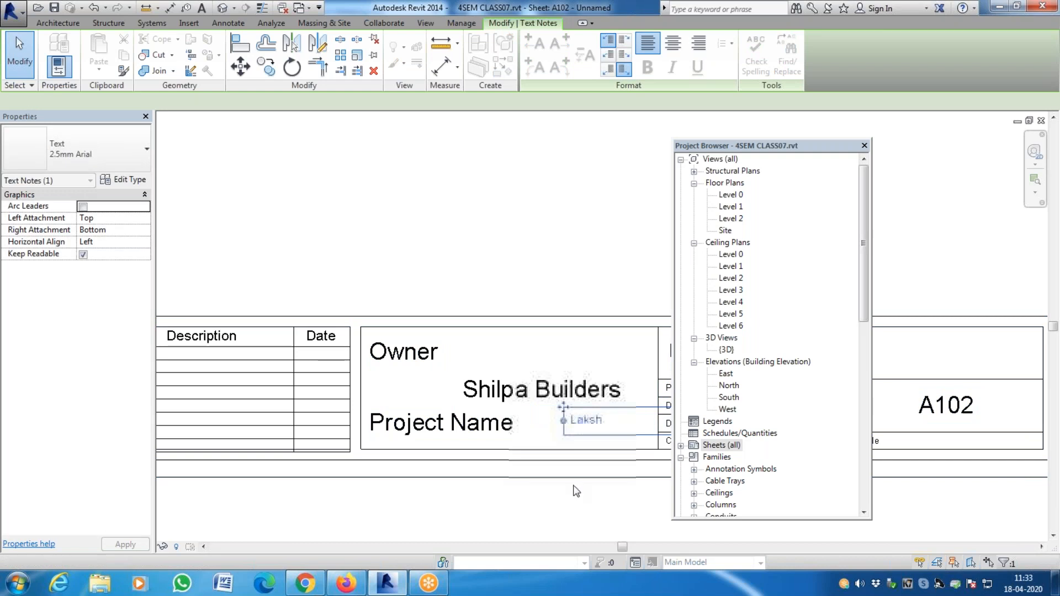
left_click(573, 500)
Make the text of the "Laksh" note bold.
left_click(581, 425)
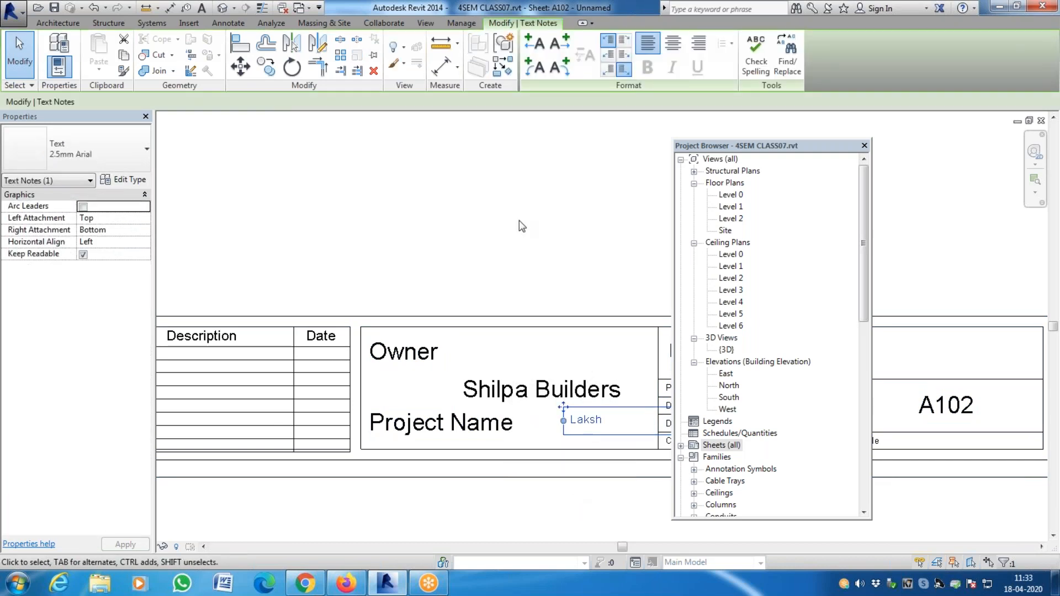
left_click(594, 422)
double_click(596, 420)
left_click(648, 66)
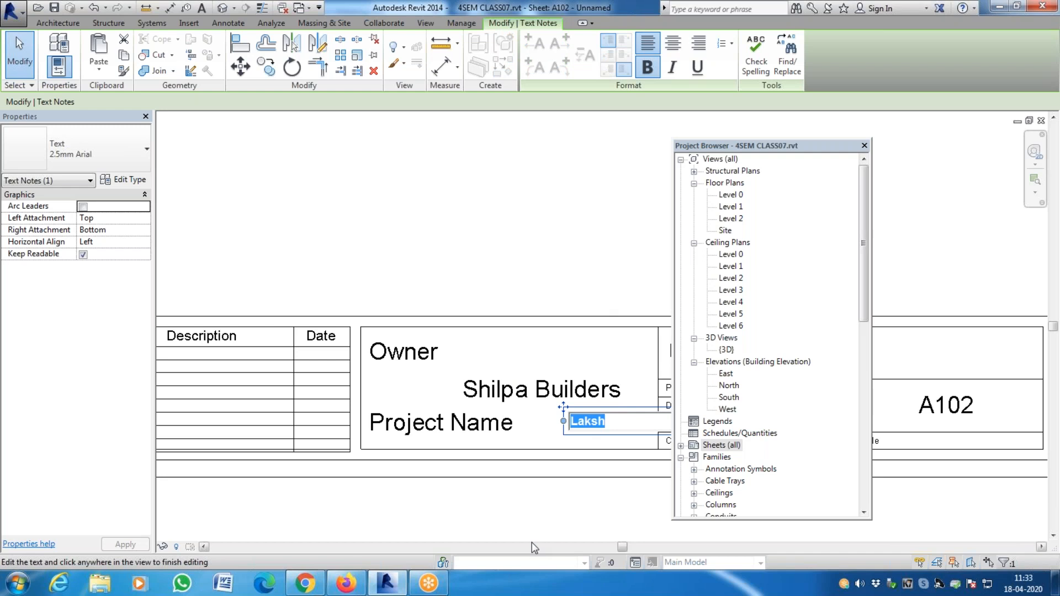
left_click(469, 513)
scroll(422, 462, "down", 4)
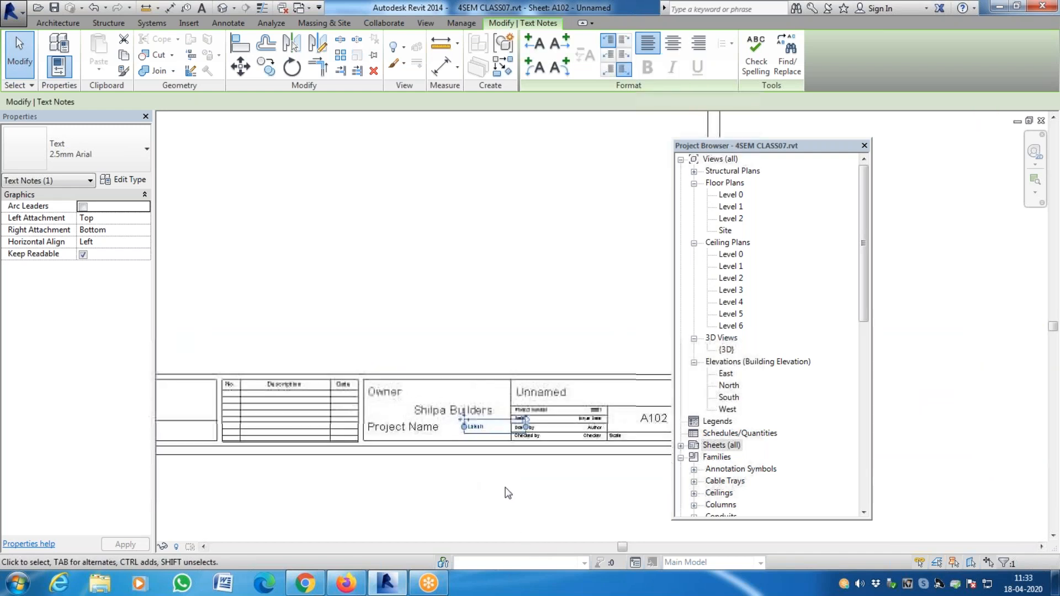
scroll(497, 483, "up", 3)
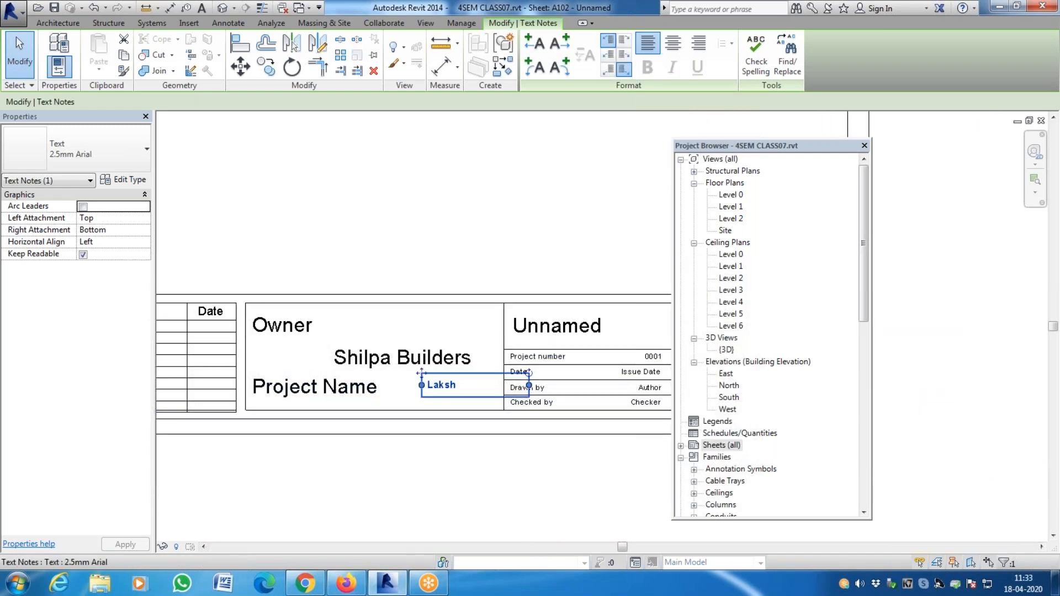
left_click(514, 507)
Examine the title block's project number, date, drawn by, checked by and scale cells, its side date stamp, and the whole sheet.
scroll(416, 483, "down", 4)
scroll(491, 469, "up", 3)
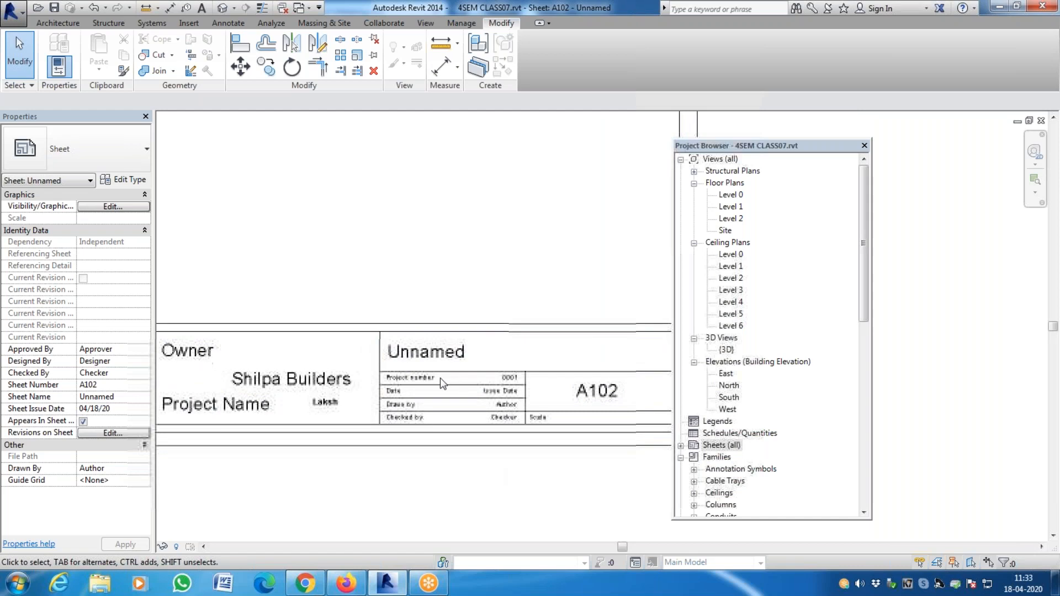
left_click(202, 8)
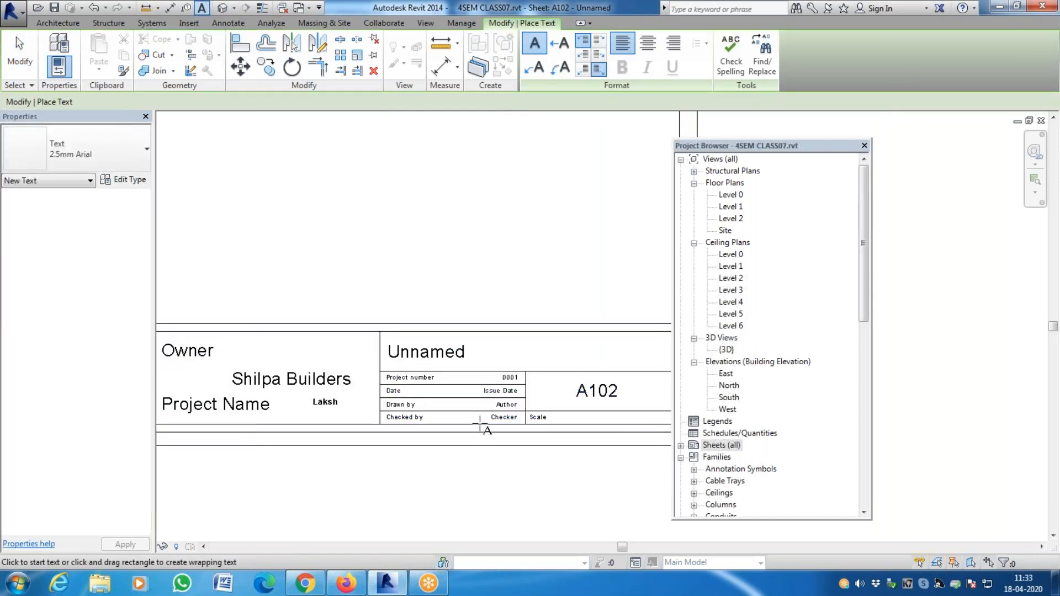
key("Escape")
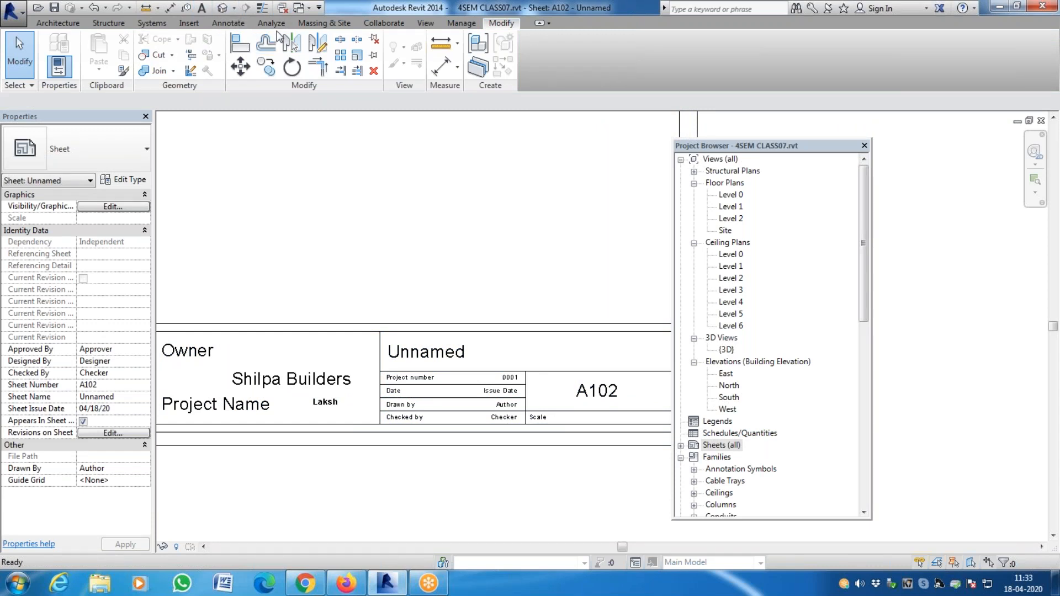
left_click(229, 24)
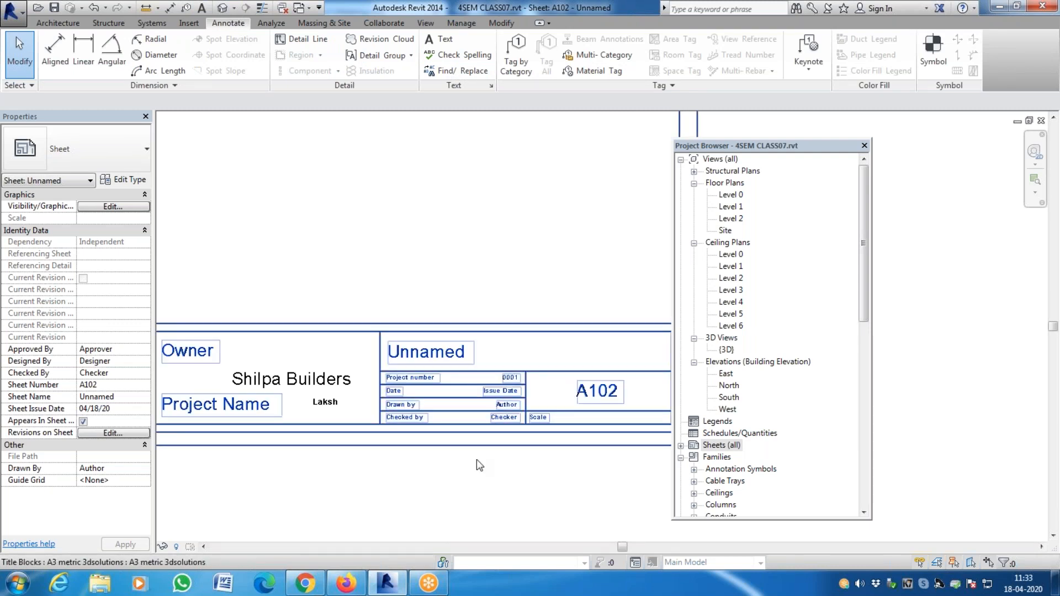
scroll(479, 466, "down", 1)
scroll(442, 441, "up", 2)
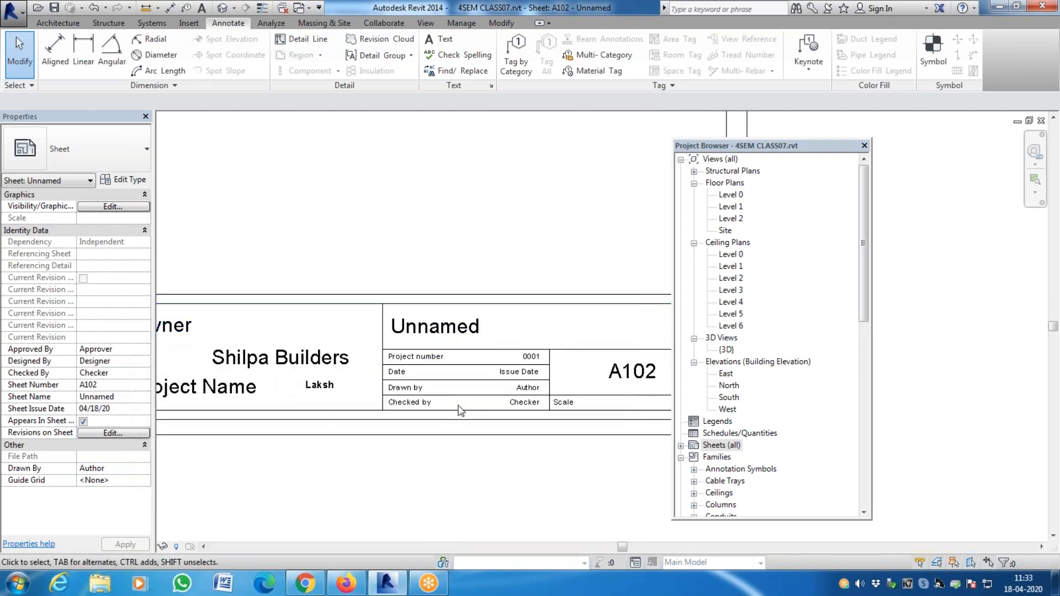
scroll(469, 410, "down", 3)
scroll(573, 409, "up", 2)
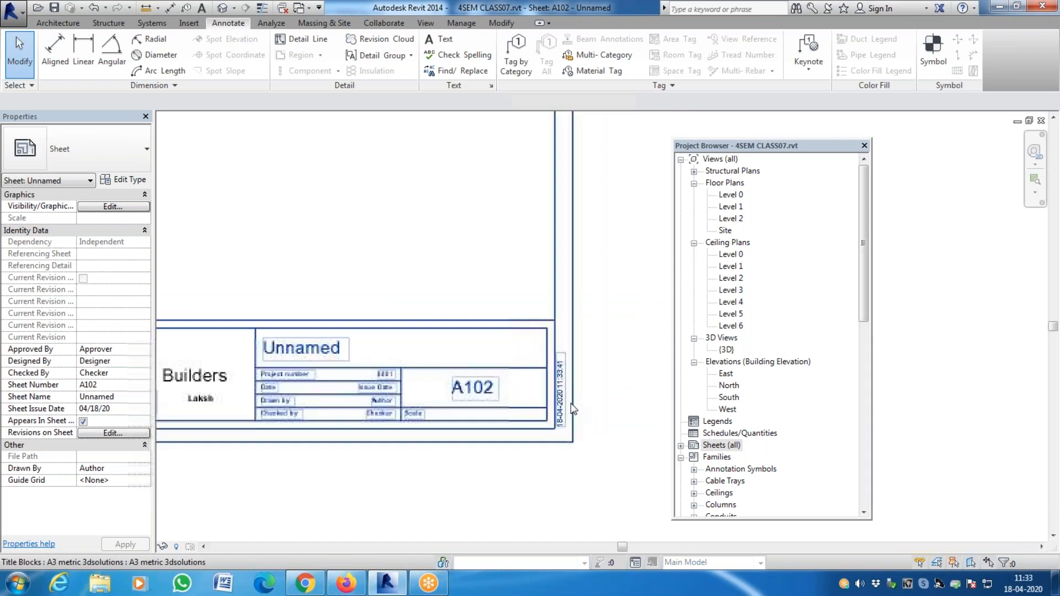
scroll(572, 409, "up", 3)
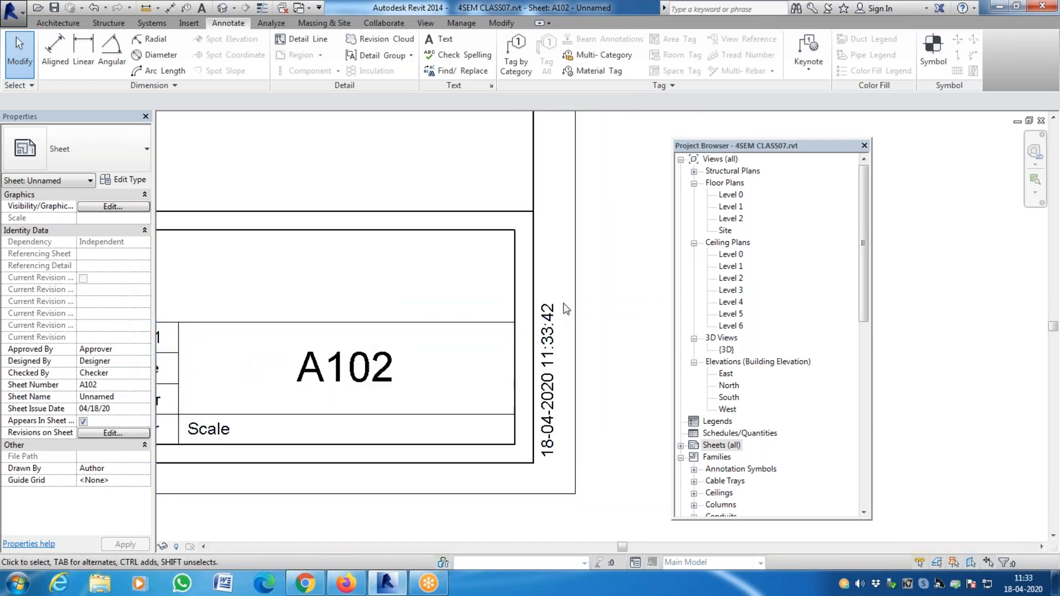
scroll(585, 337, "down", 5)
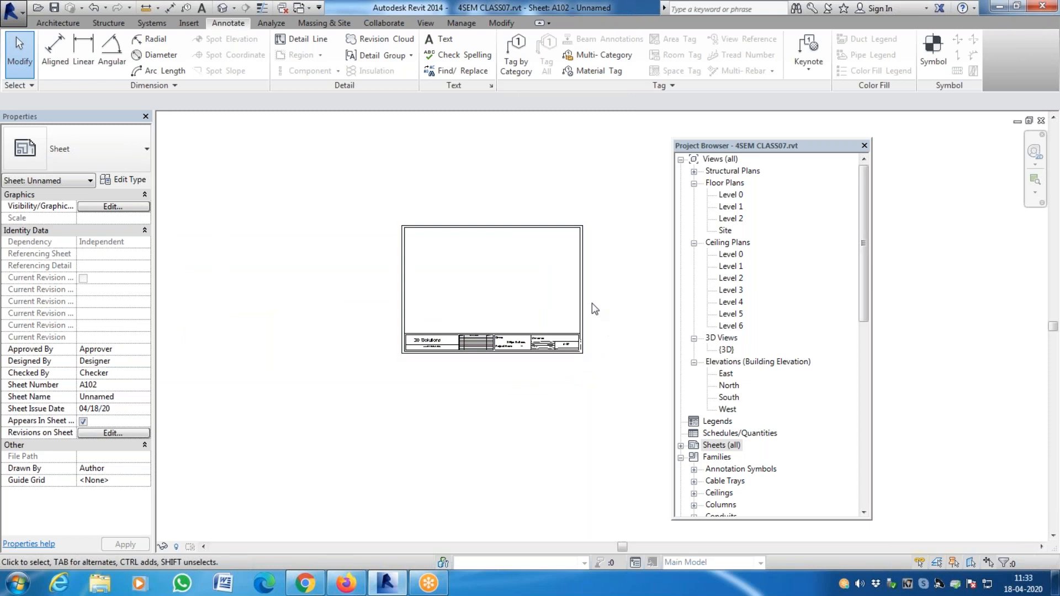
scroll(592, 303, "up", 2)
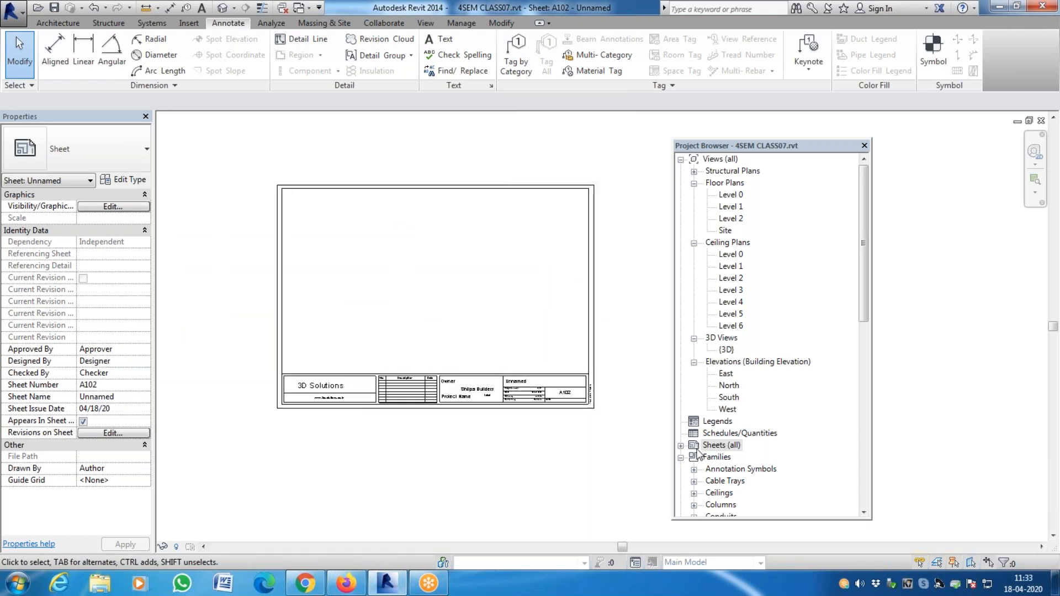
Open the Level 1 floor plan and draw a horizontal building section across its lower rooms, facing the upper rooms.
double_click(720, 445)
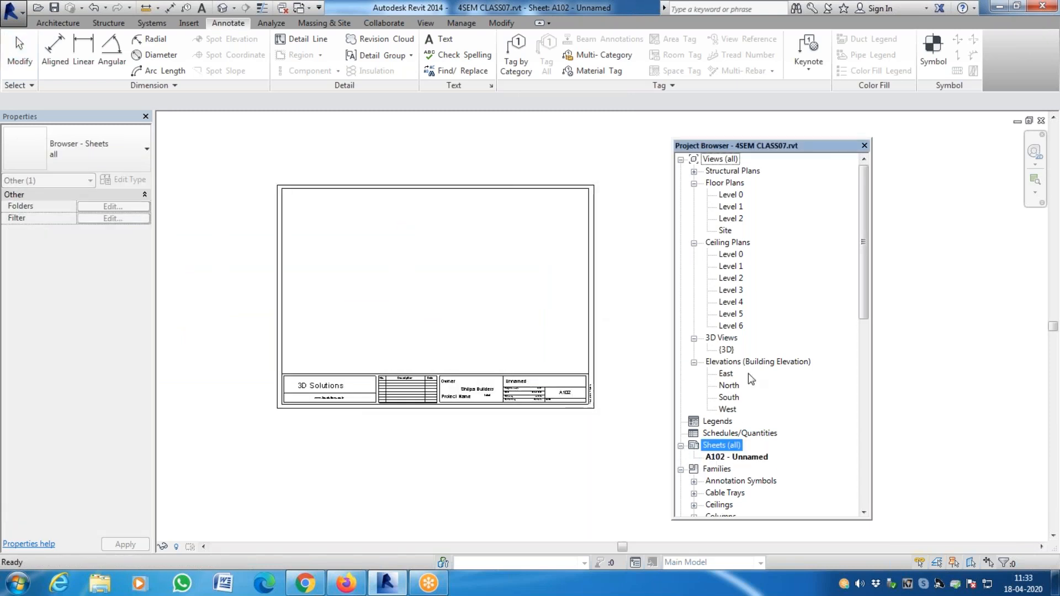
double_click(731, 208)
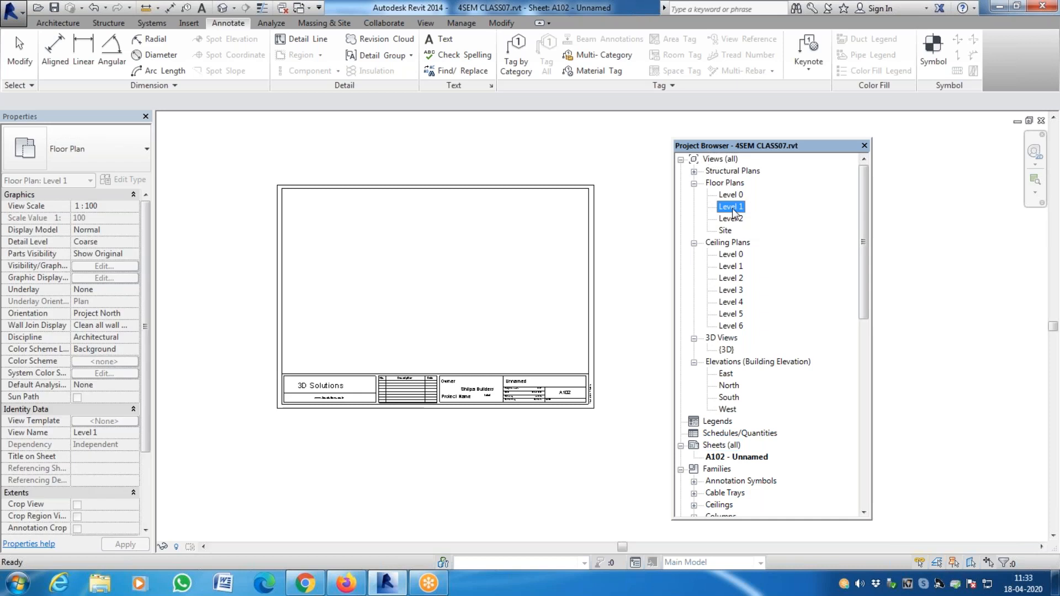
scroll(488, 335, "up", 6)
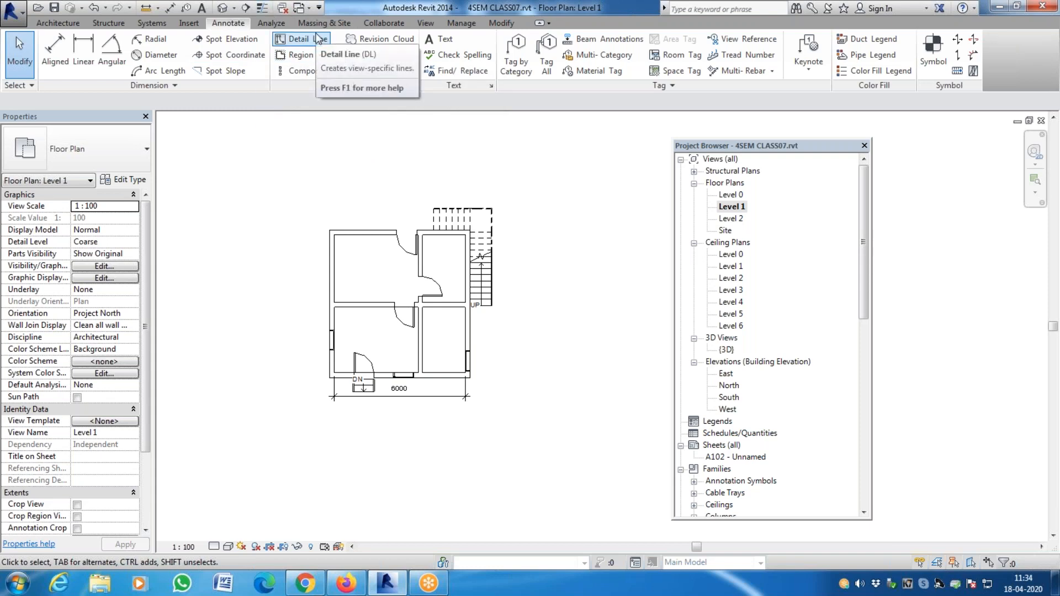
left_click(425, 23)
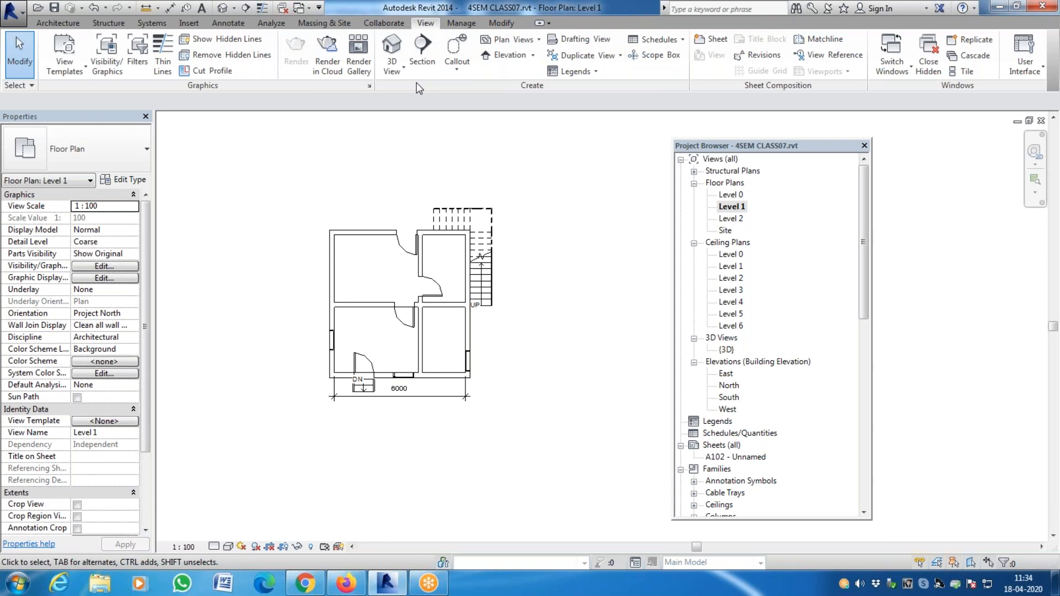
left_click(421, 51)
left_click(313, 338)
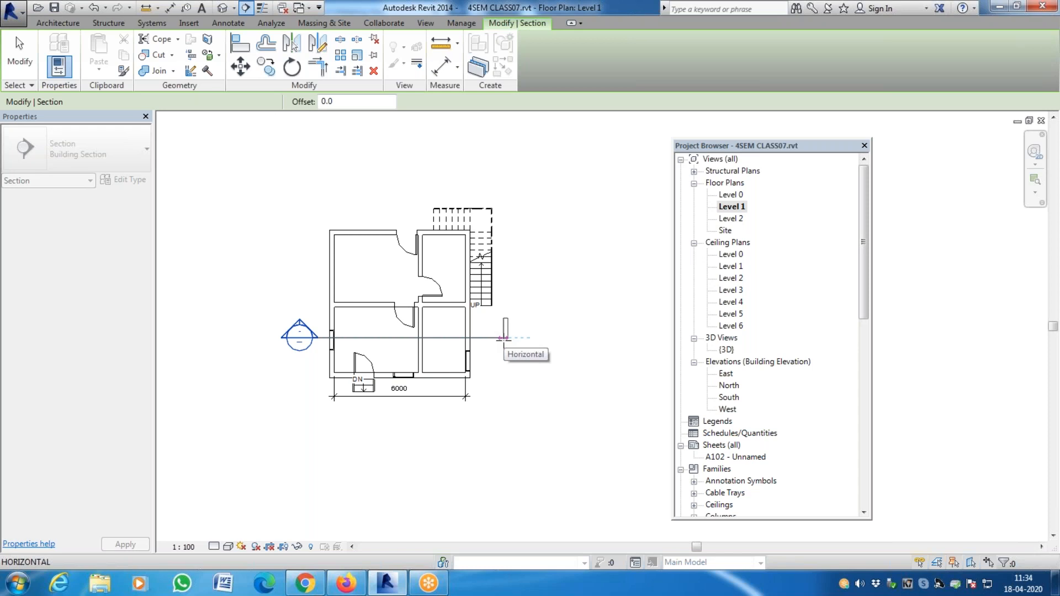
left_click(504, 338)
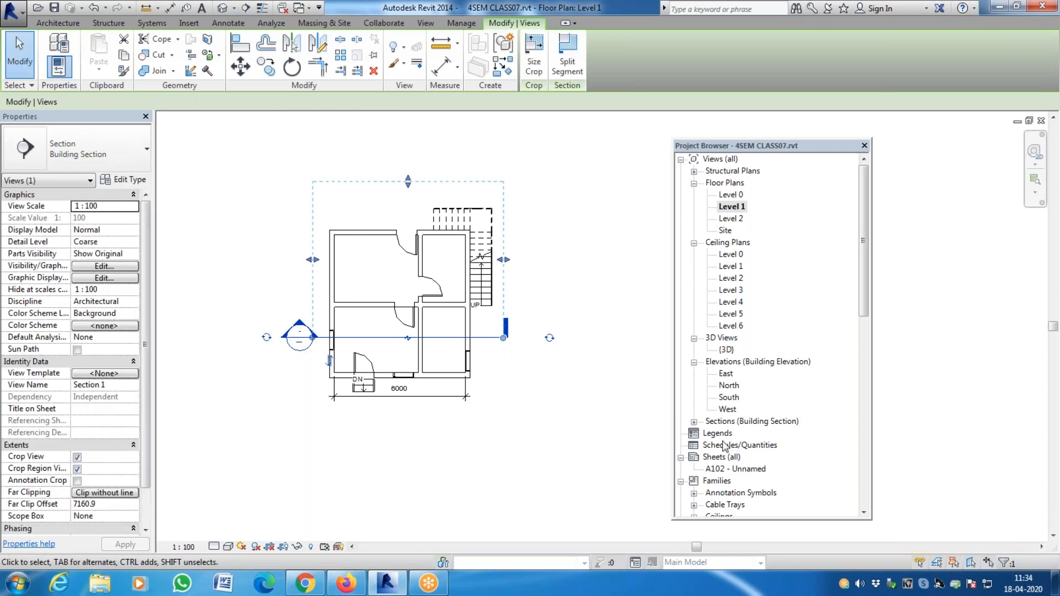
left_click(694, 422)
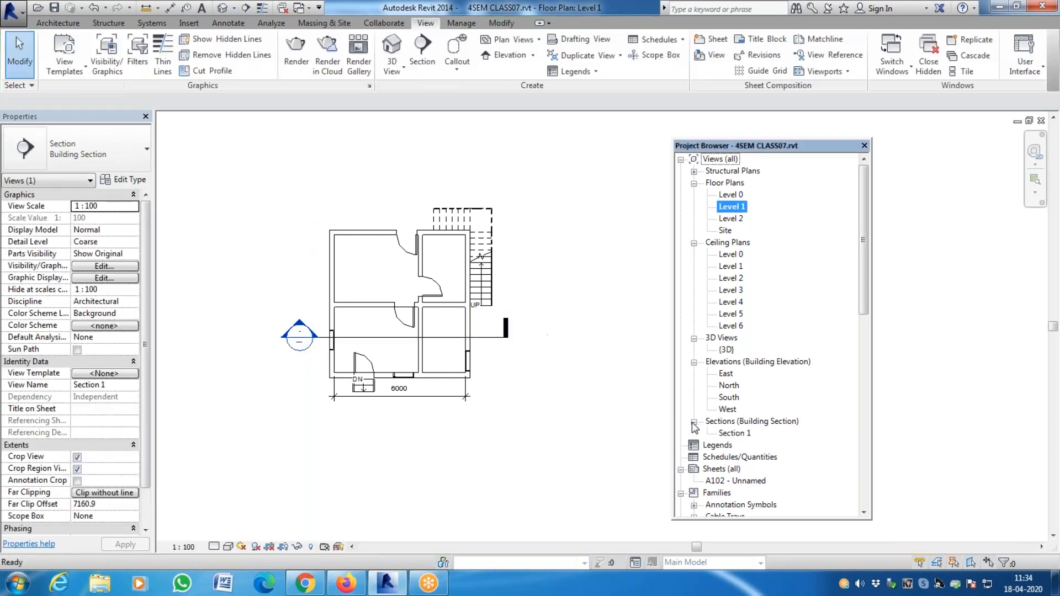
left_click(735, 434)
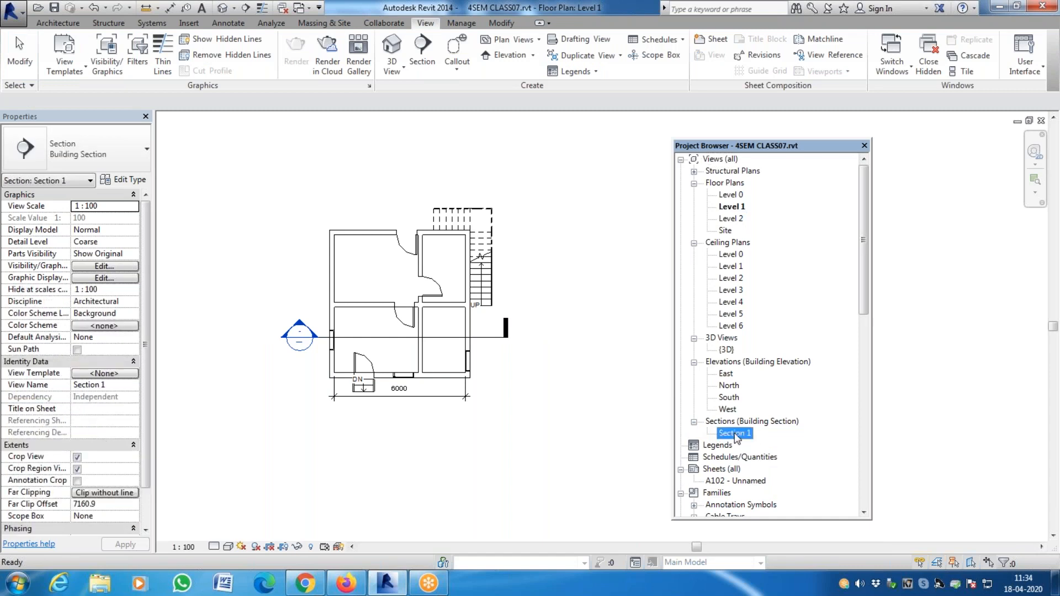
Draw a second, vertical building section through the full depth of the Level 1 plan near its interior doors, facing left.
left_click_drag(536, 376, 489, 325)
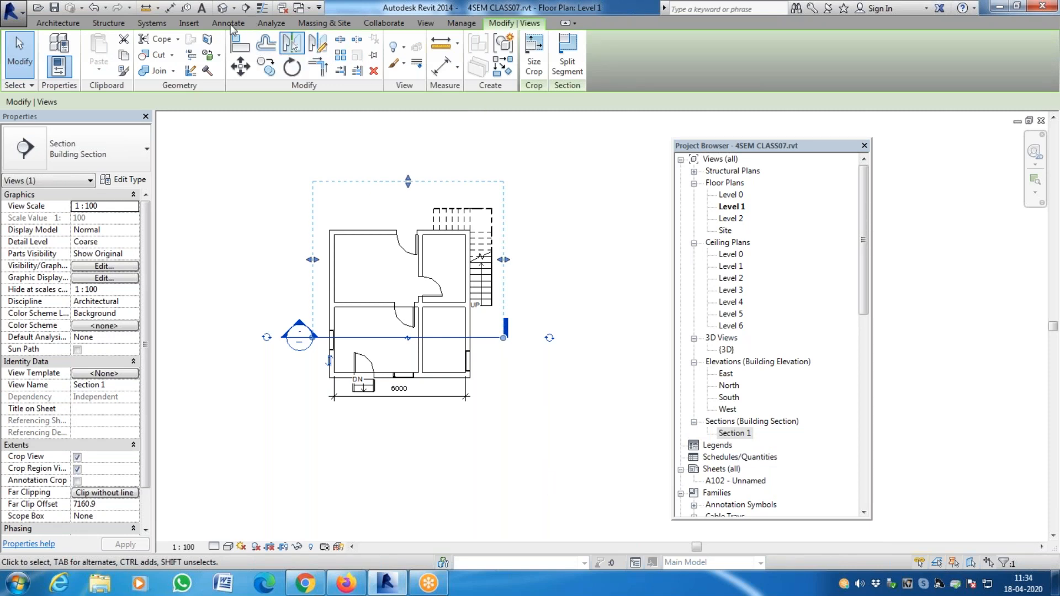
left_click(425, 22)
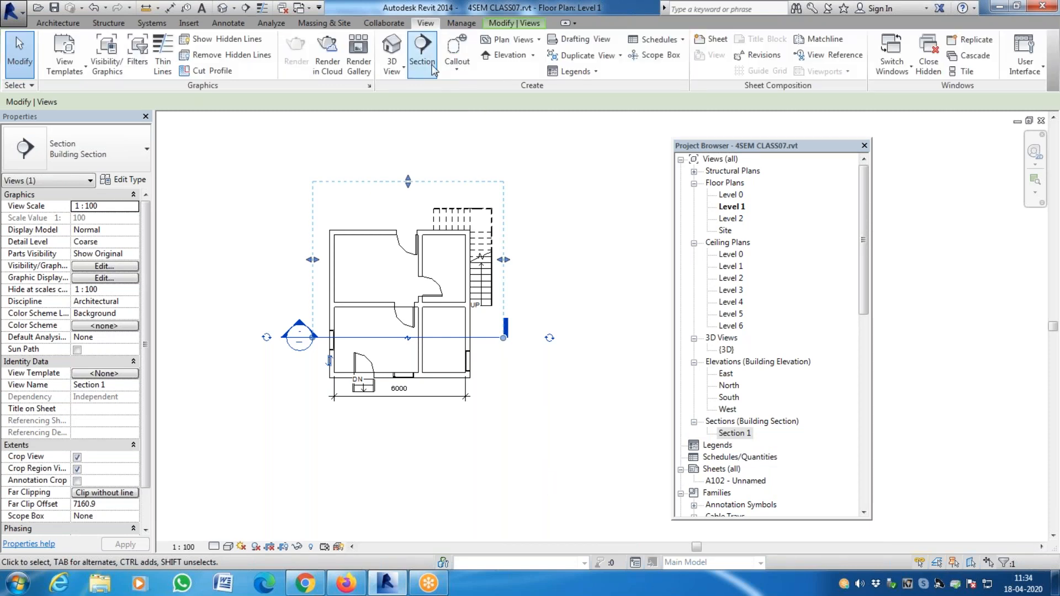
left_click(423, 55)
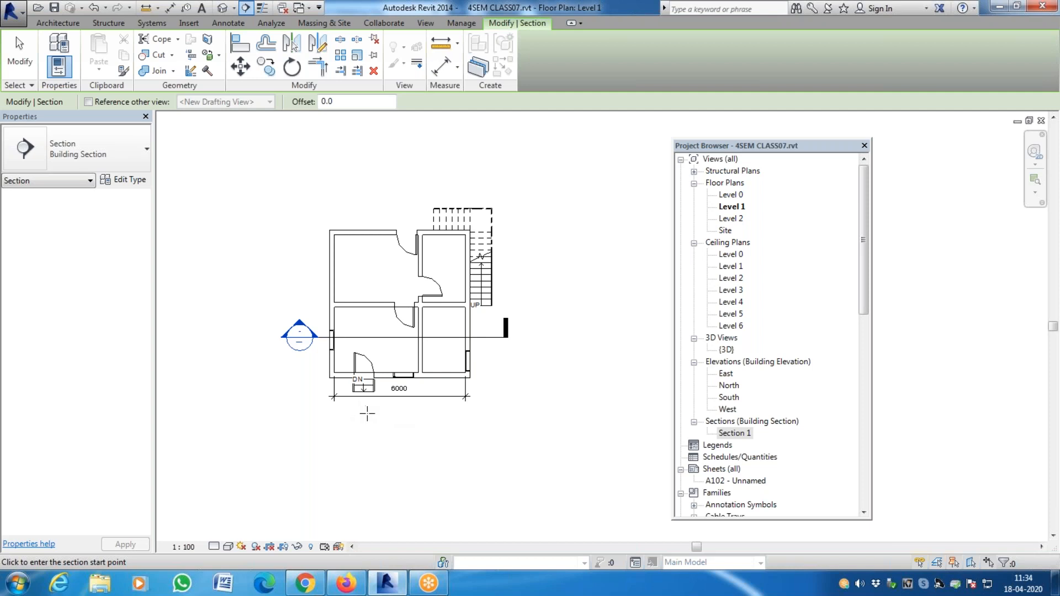
left_click(405, 415)
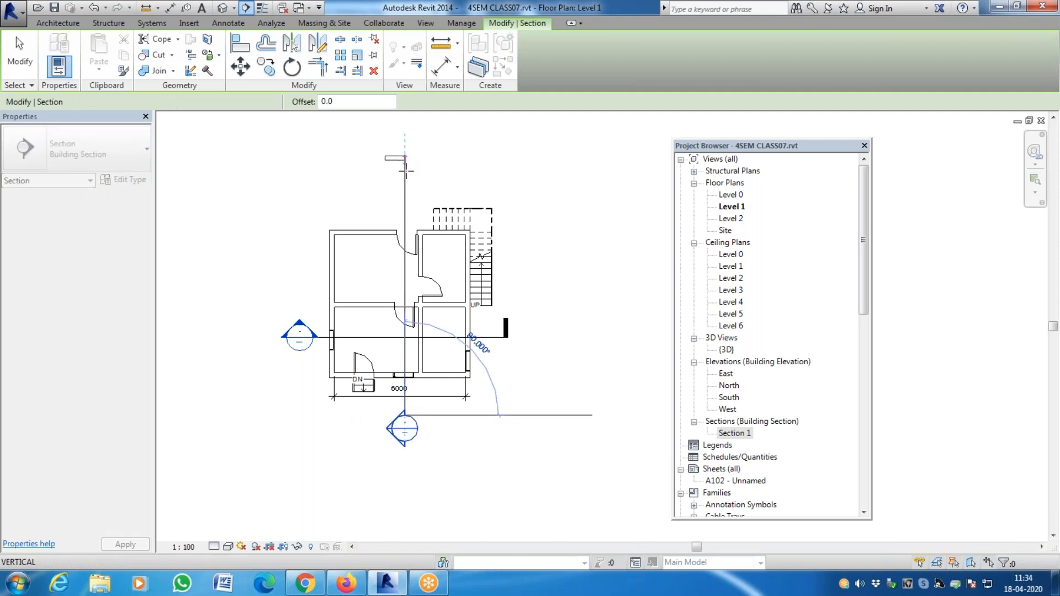
left_click(404, 176)
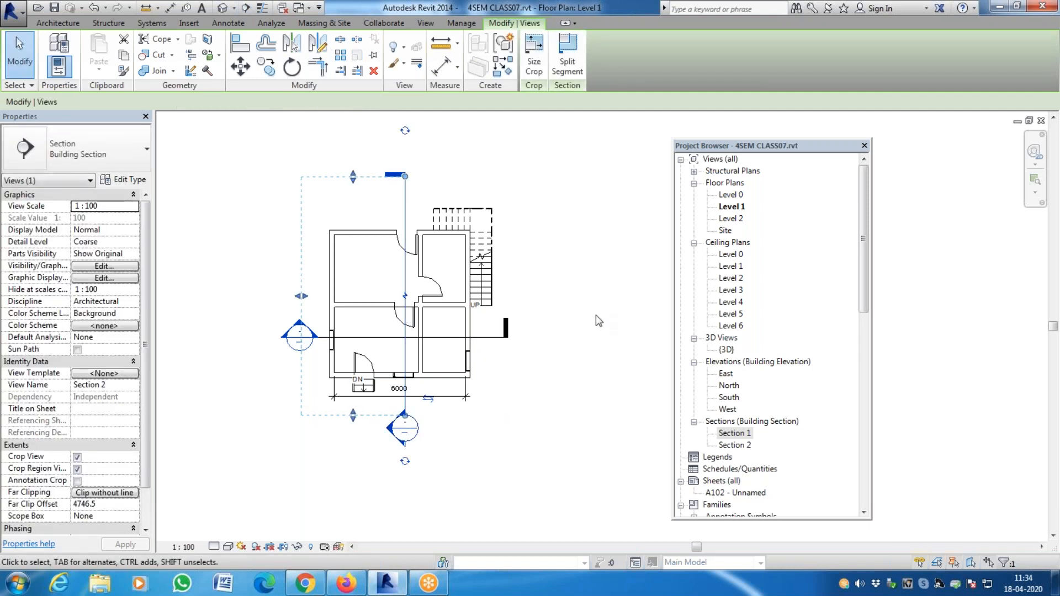
left_click(737, 446)
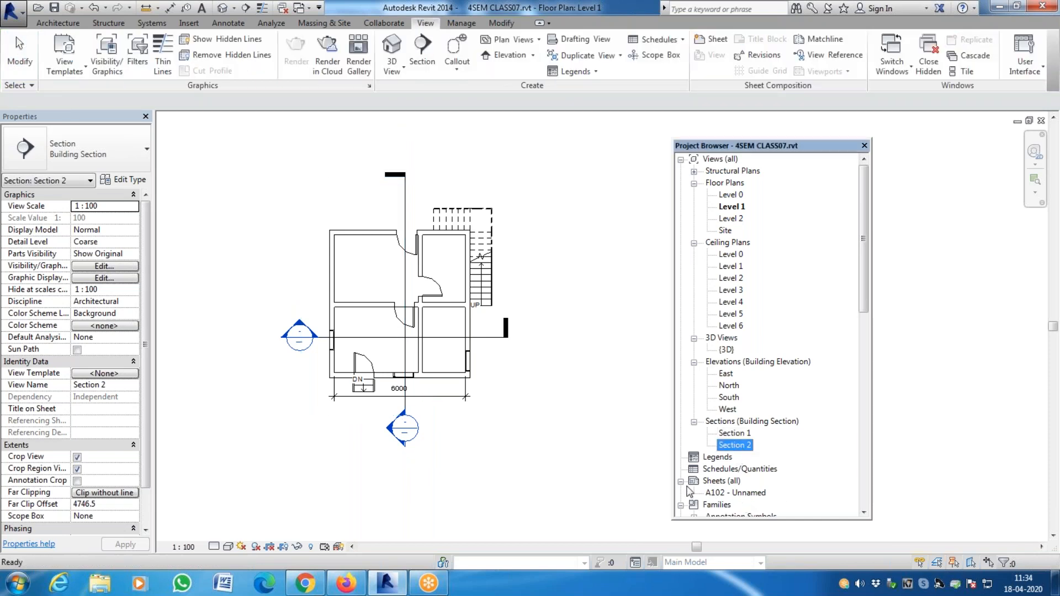
Open the sheet A102 - Unnamed again.
double_click(737, 496)
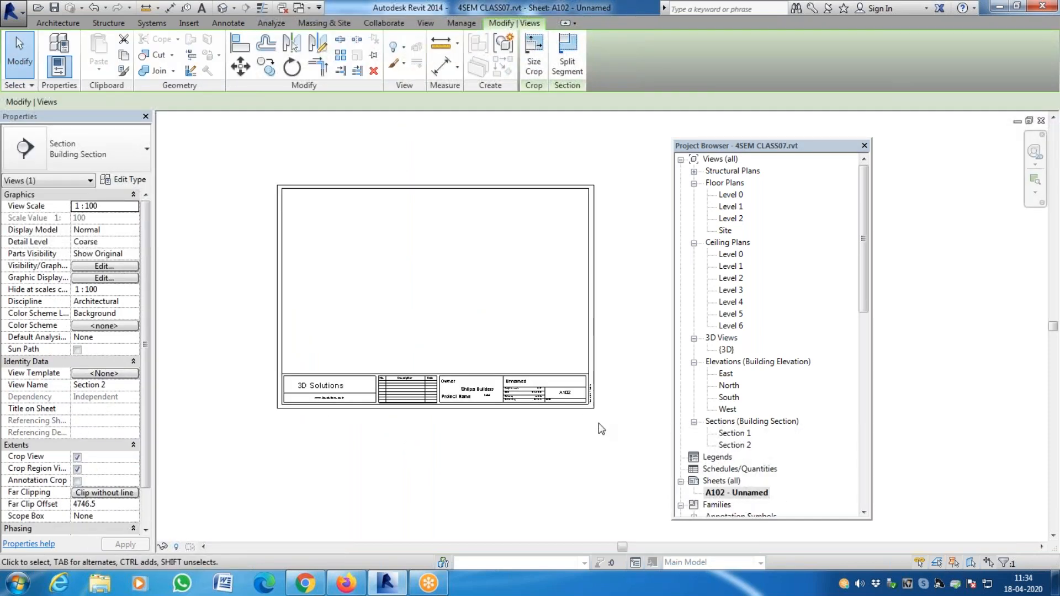
left_click(758, 494)
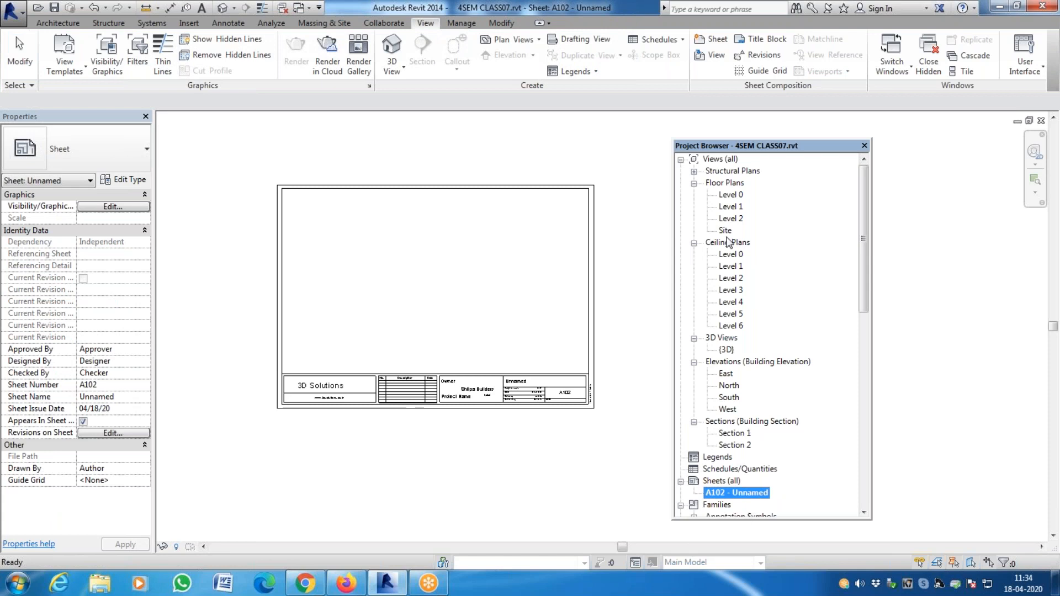
Select the sheet's title block and set its sheet number to A100.
left_click(730, 207)
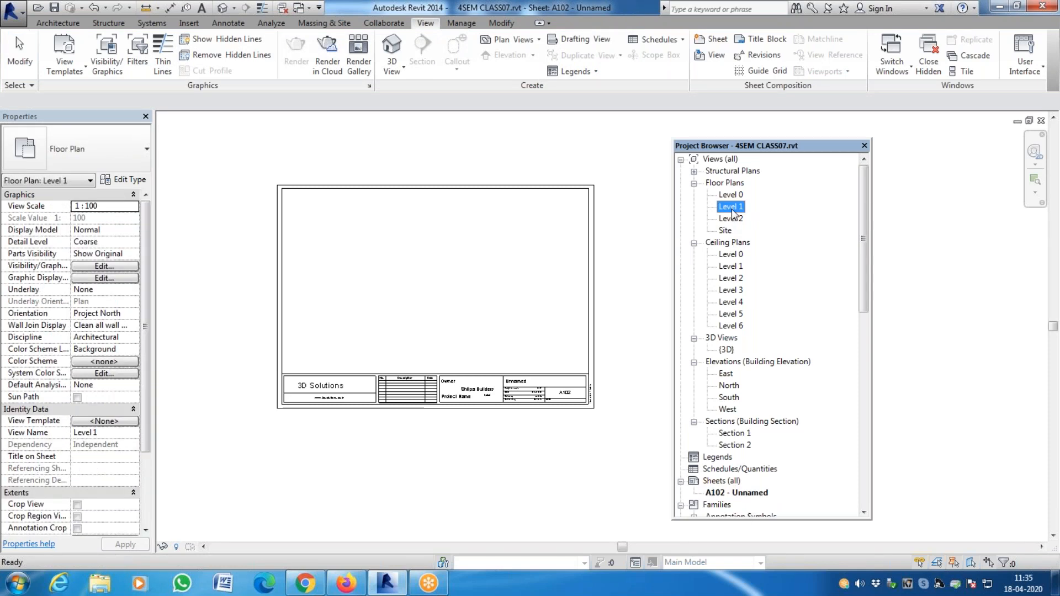
left_click_drag(737, 213, 331, 248)
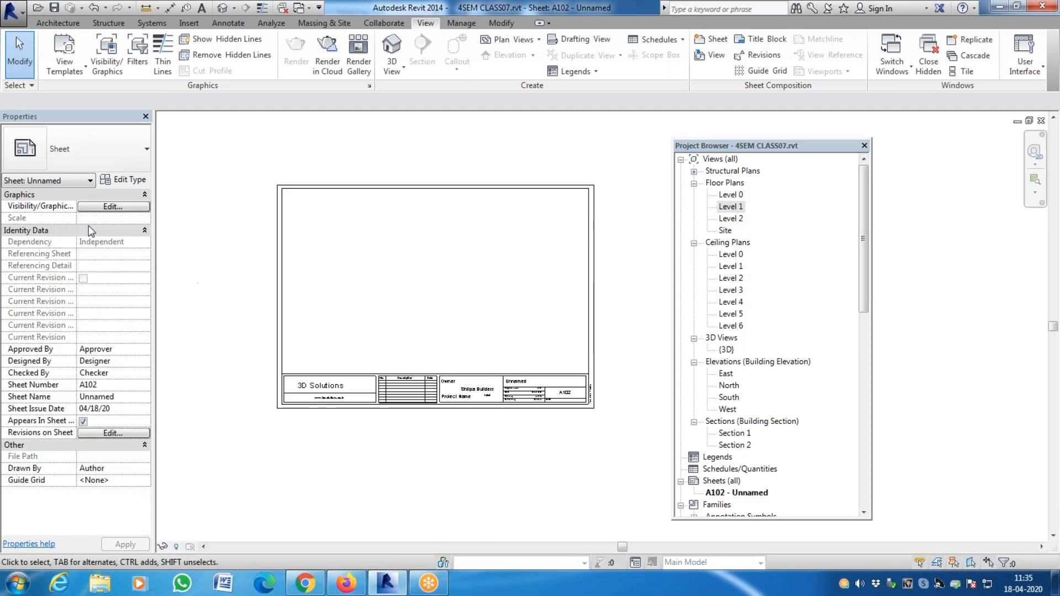
left_click(432, 188)
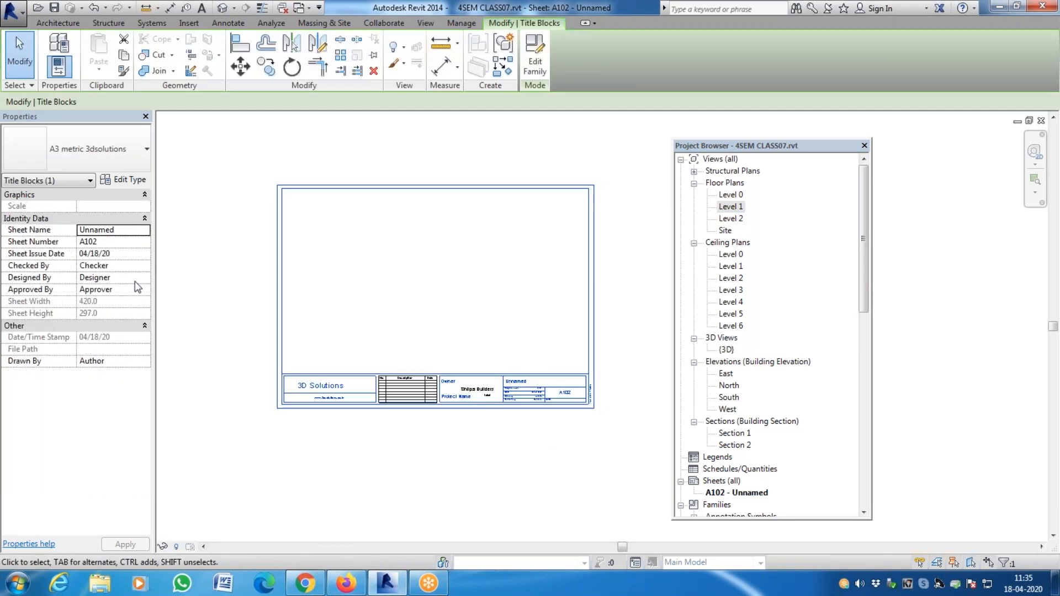
left_click(97, 244)
key("Return")
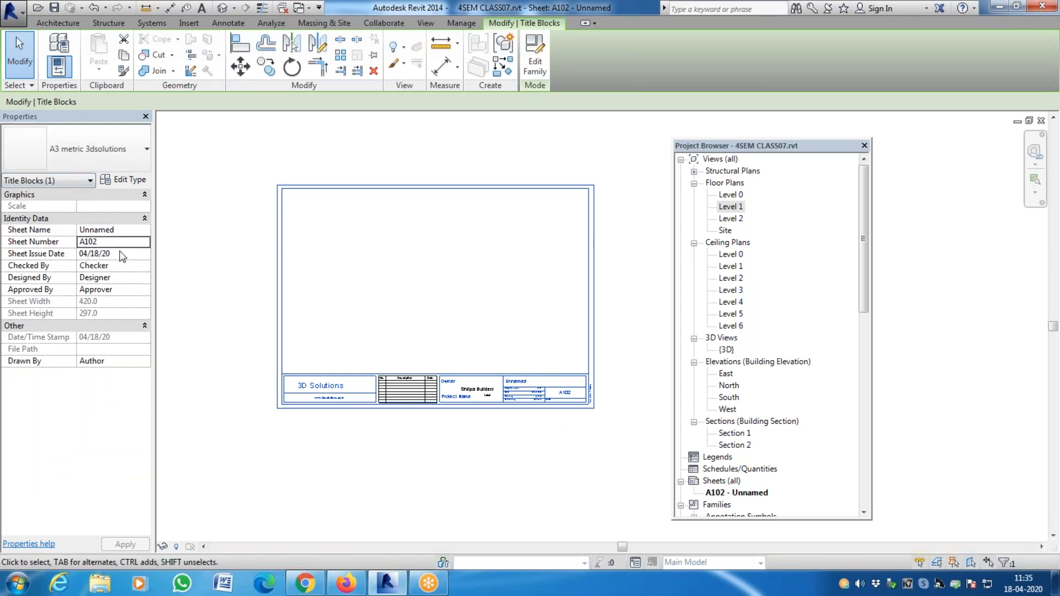
left_click_drag(92, 243, 136, 245)
type("0")
key("Return")
scroll(580, 430, "up", 2)
scroll(549, 368, "up", 2)
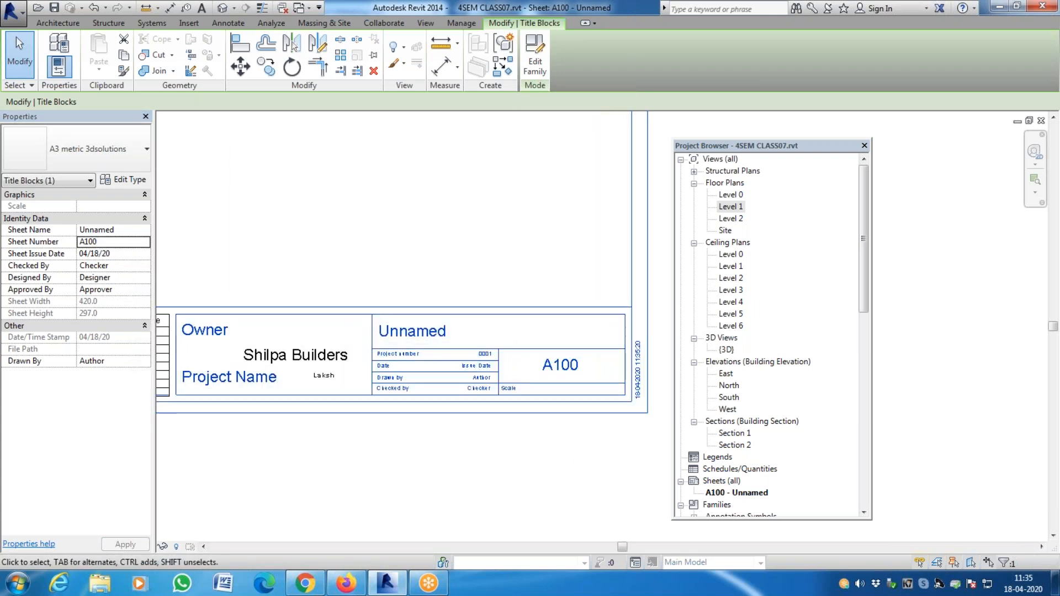
Enter the checker's full name as the title block's Checked By value.
left_click(112, 267)
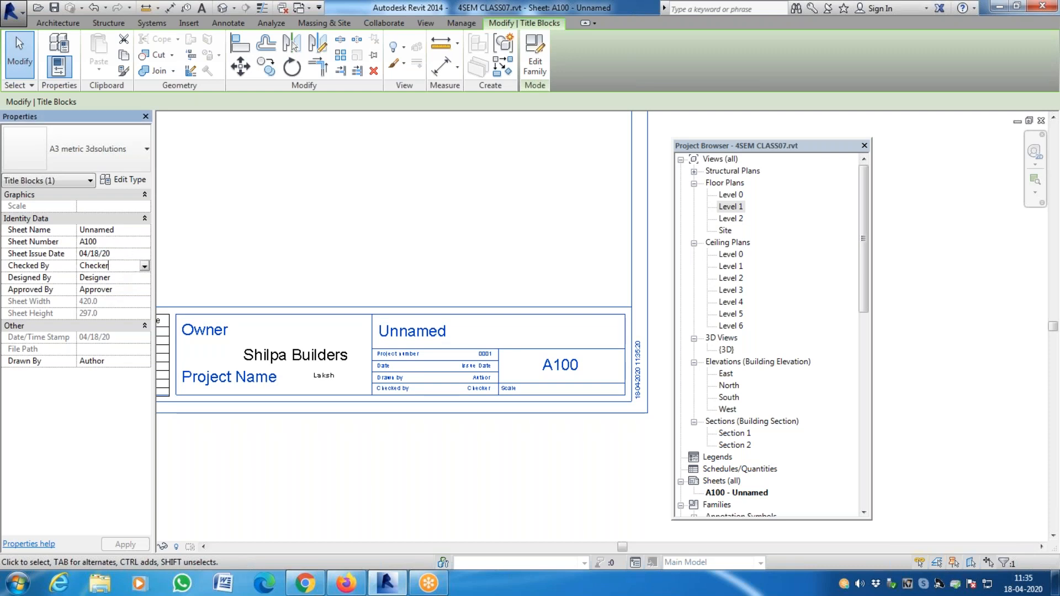
left_click(145, 266)
left_click(145, 266)
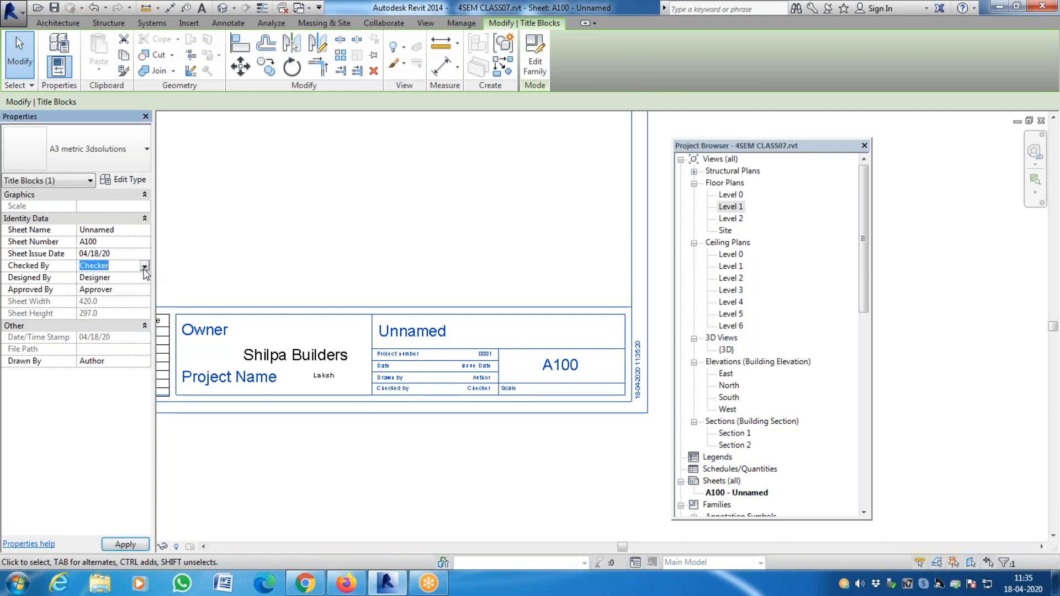
key("BackSpace")
type("RJoe")
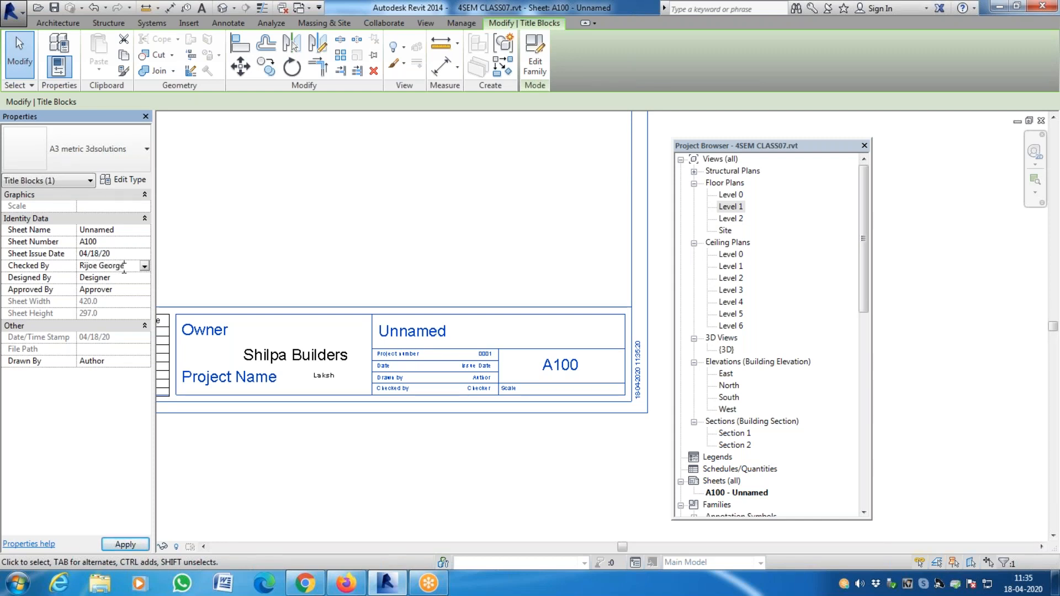
Enter the designer's full name as the title block's Designed By value and apply it.
left_click(109, 278)
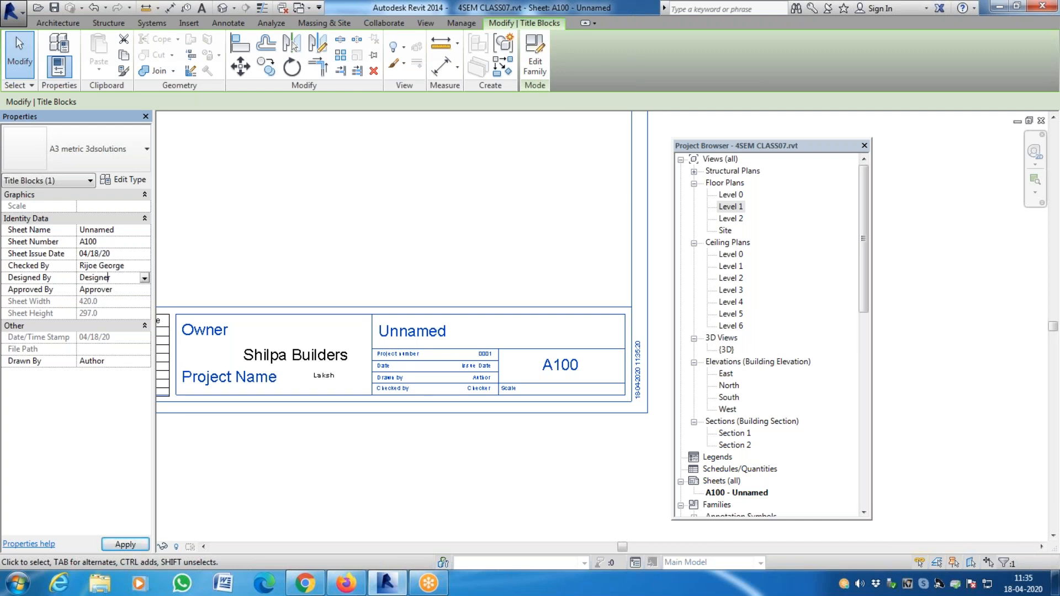
key("ctrl+a")
type("Ri")
left_click(401, 446)
scroll(438, 419, "down", 3)
scroll(598, 403, "down", 3)
left_click(563, 341)
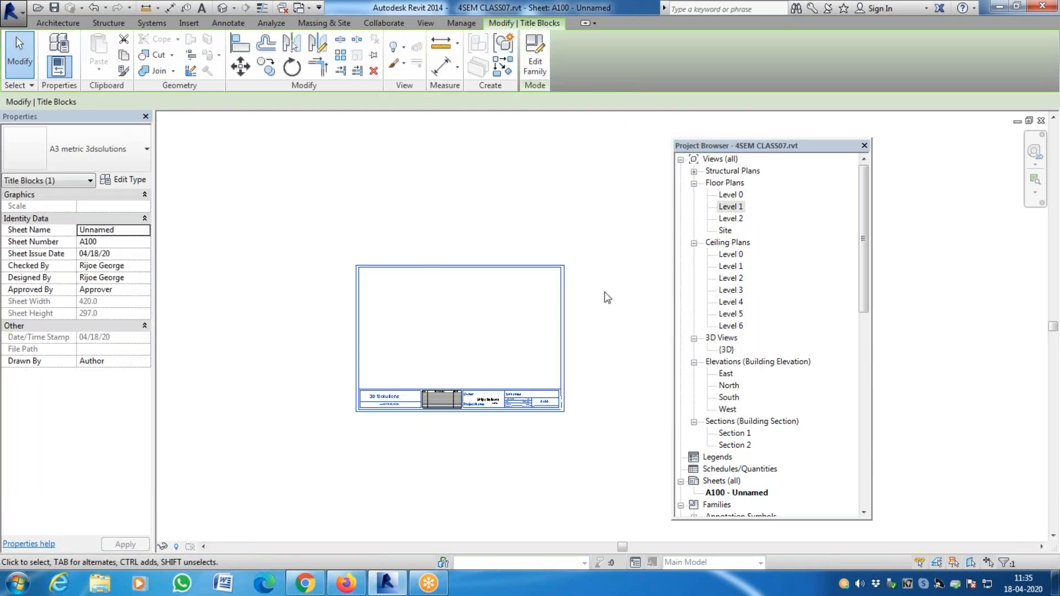
Examine the title block's project number, date, drawn by and checked by cells, its Drawn By property, and the revision table.
scroll(118, 286, "up", 3)
scroll(85, 300, "down", 3)
scroll(119, 310, "up", 1)
scroll(531, 490, "up", 1)
scroll(467, 393, "up", 2)
scroll(701, 431, "up", 3)
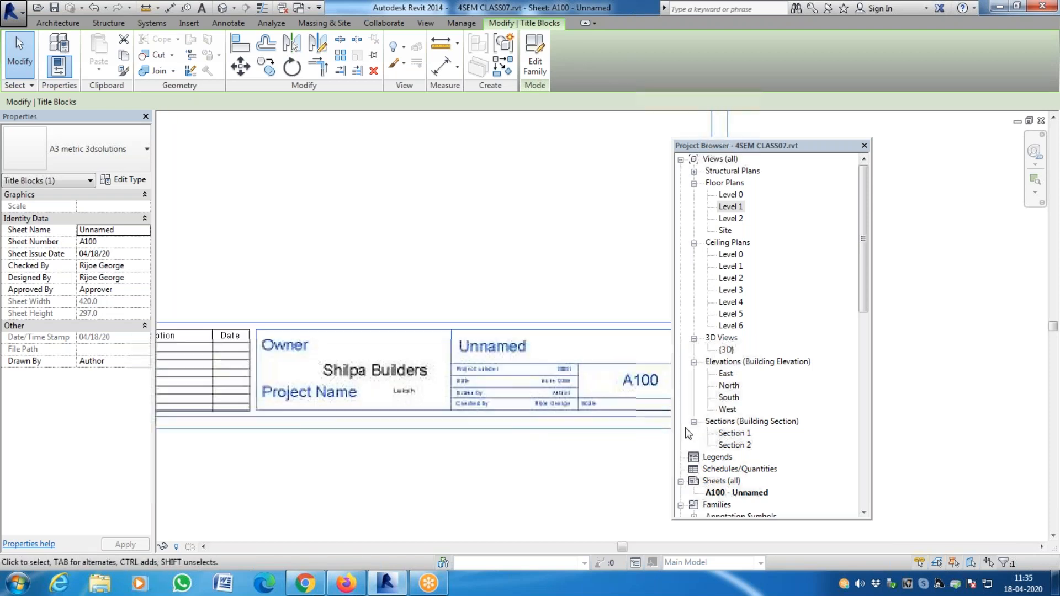
scroll(581, 413, "up", 2)
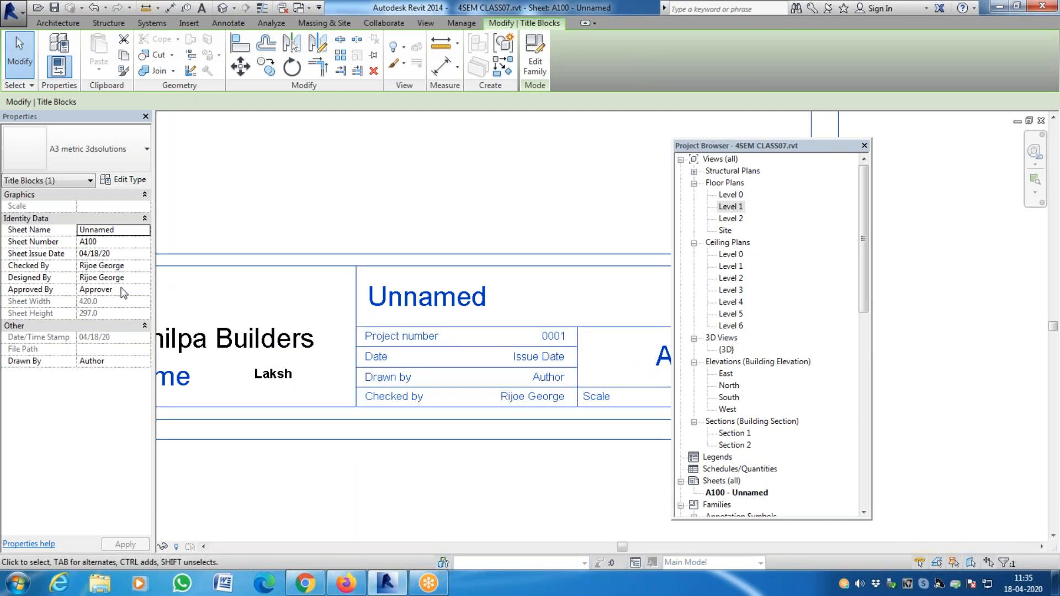
left_click(113, 362)
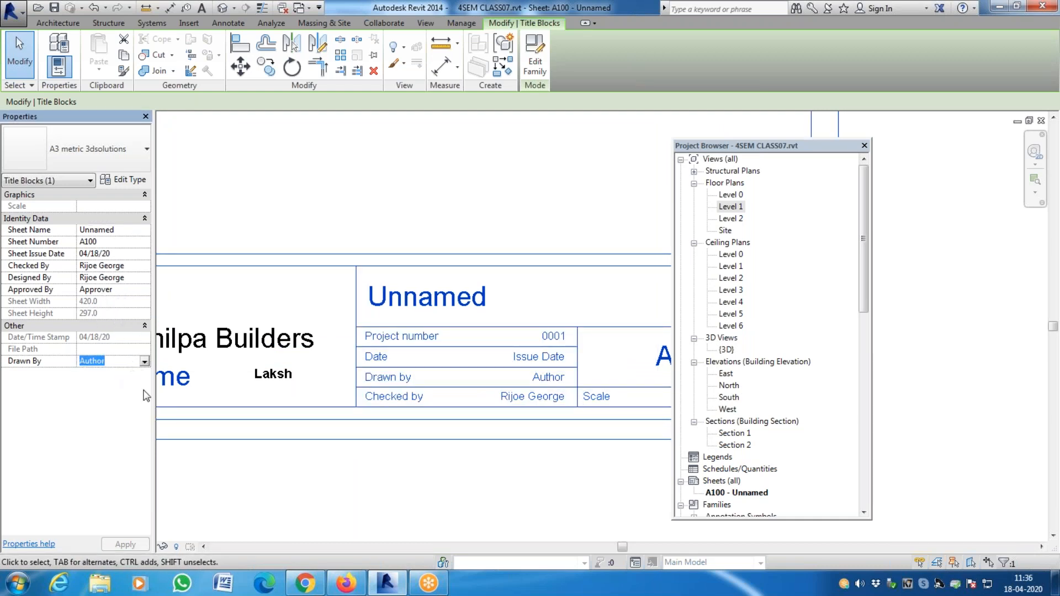
left_click(359, 522)
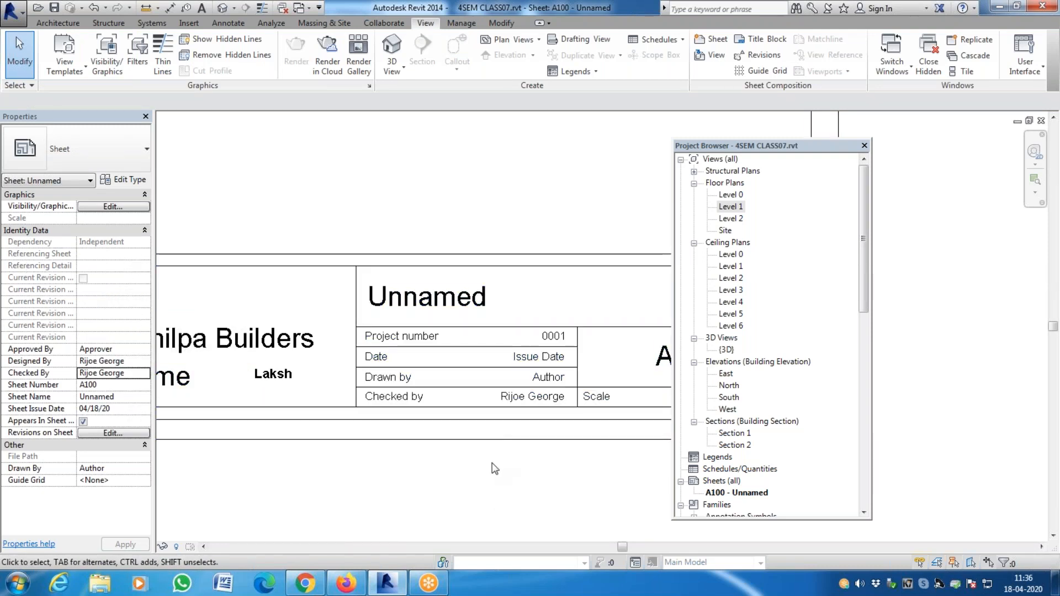
left_click(529, 366)
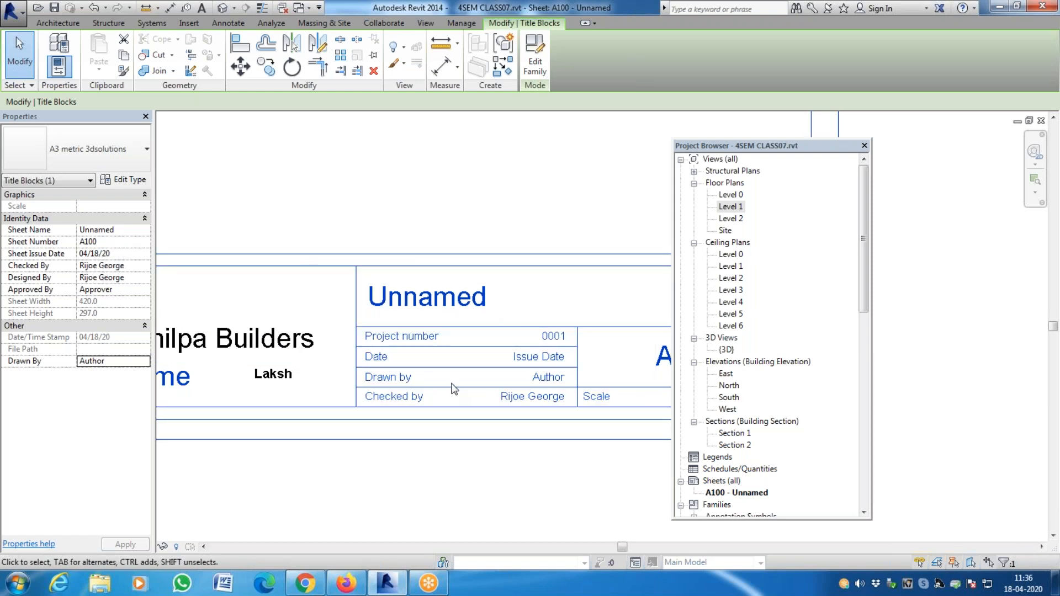
scroll(450, 391, "down", 4)
scroll(496, 416, "up", 3)
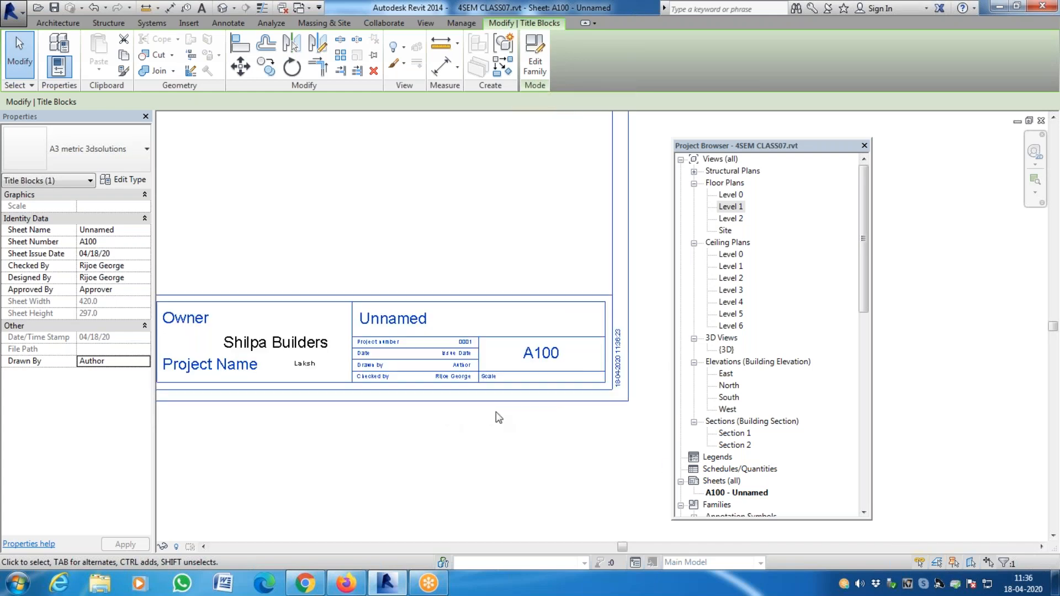
scroll(638, 413, "down", 2)
scroll(407, 403, "up", 3)
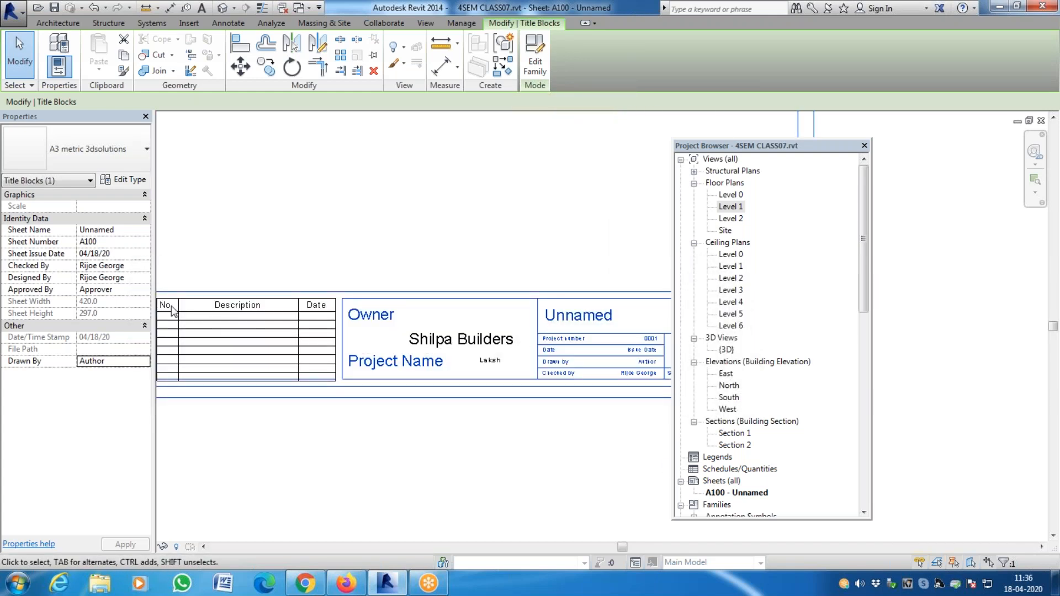
left_click(228, 22)
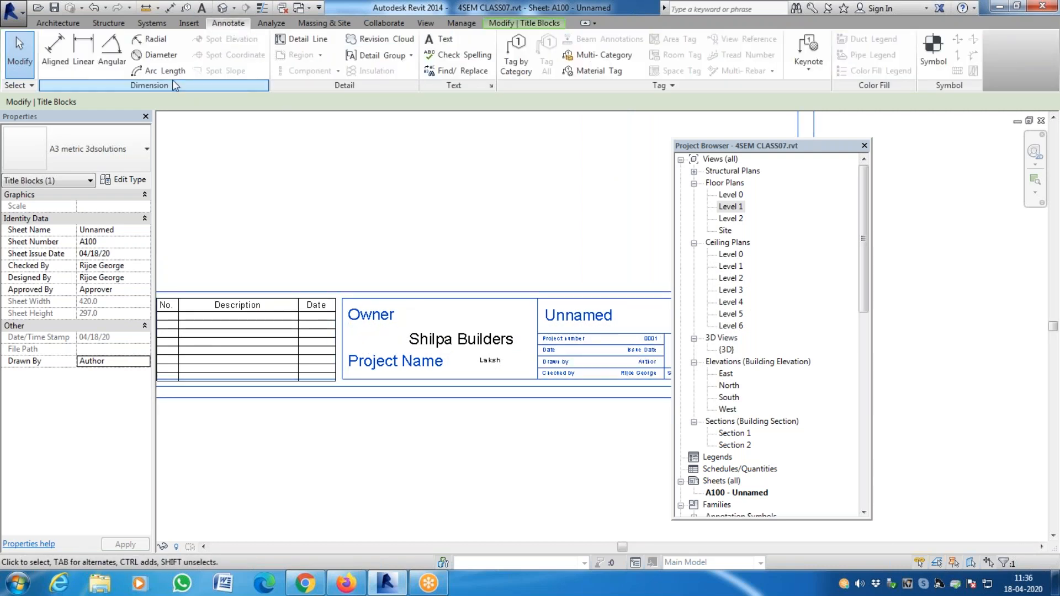
left_click(58, 23)
scroll(561, 440, "down", 5)
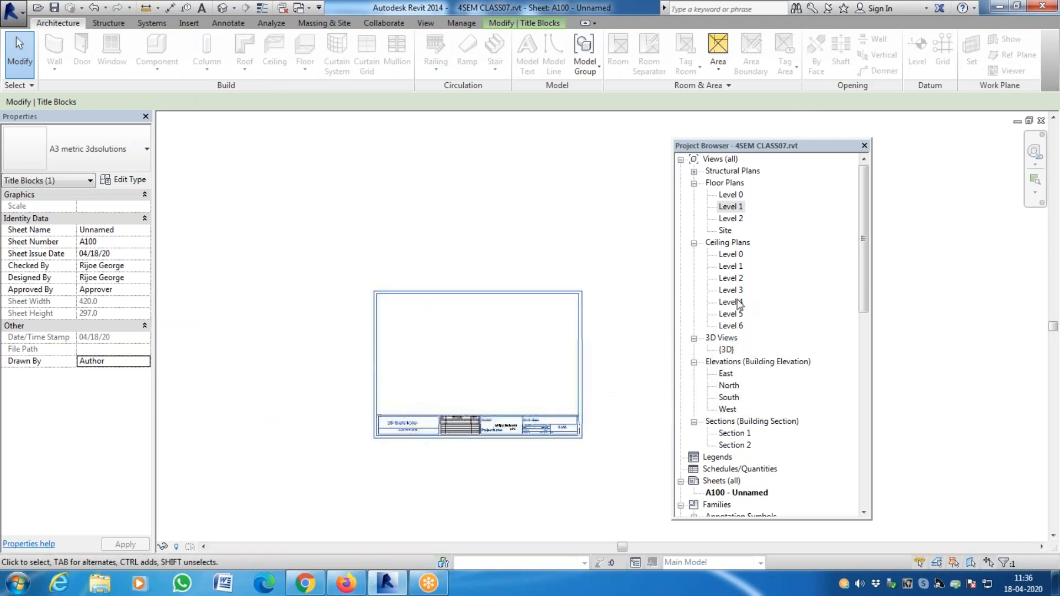
key("Escape")
Inspect the title block's type properties without changing them, and collapse its Identity Data properties.
left_click(580, 297)
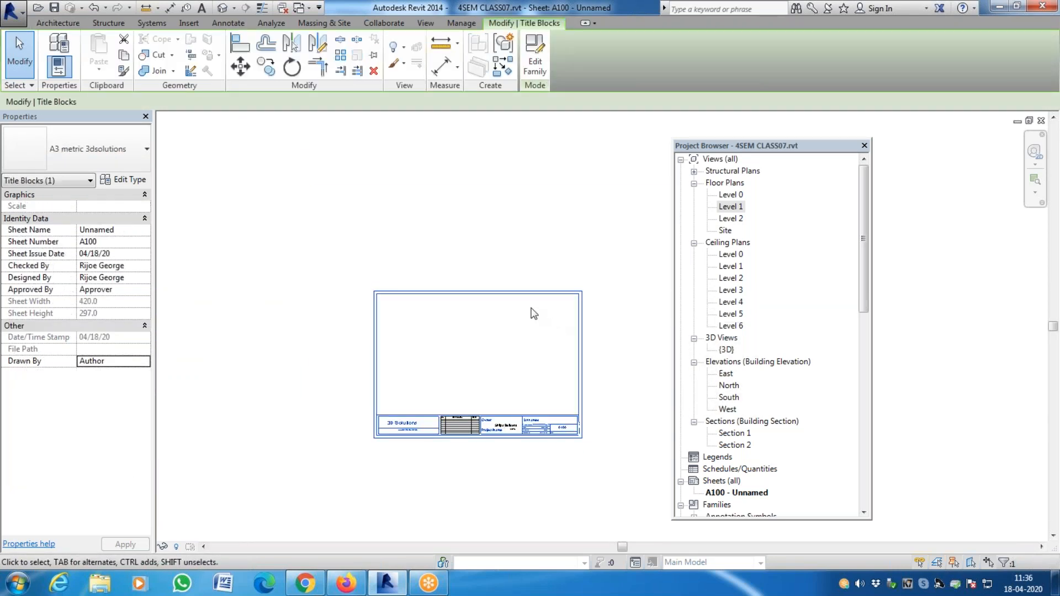
left_click(147, 149)
left_click(148, 150)
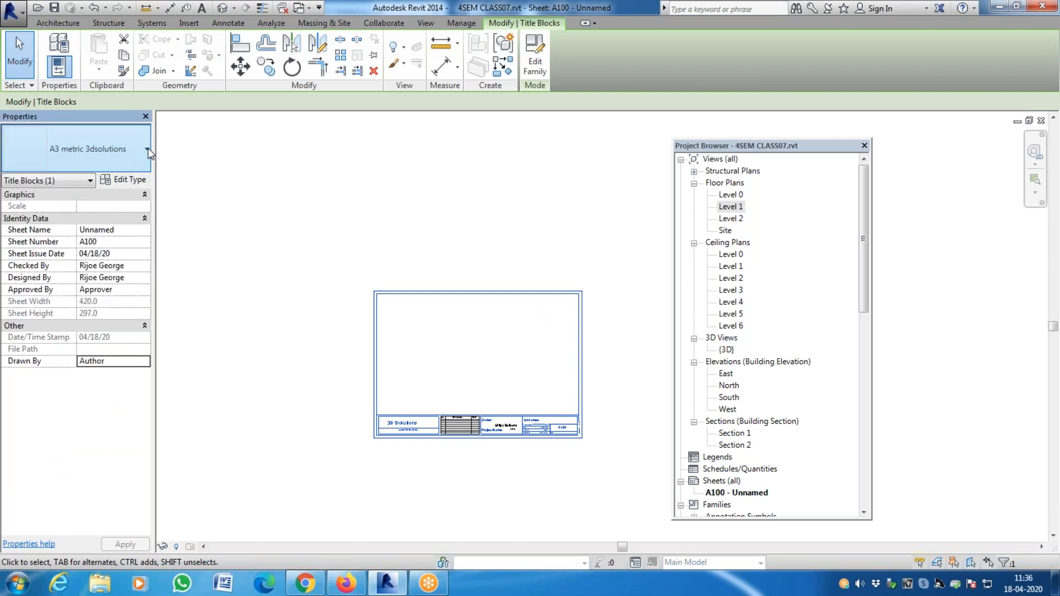
left_click(138, 180)
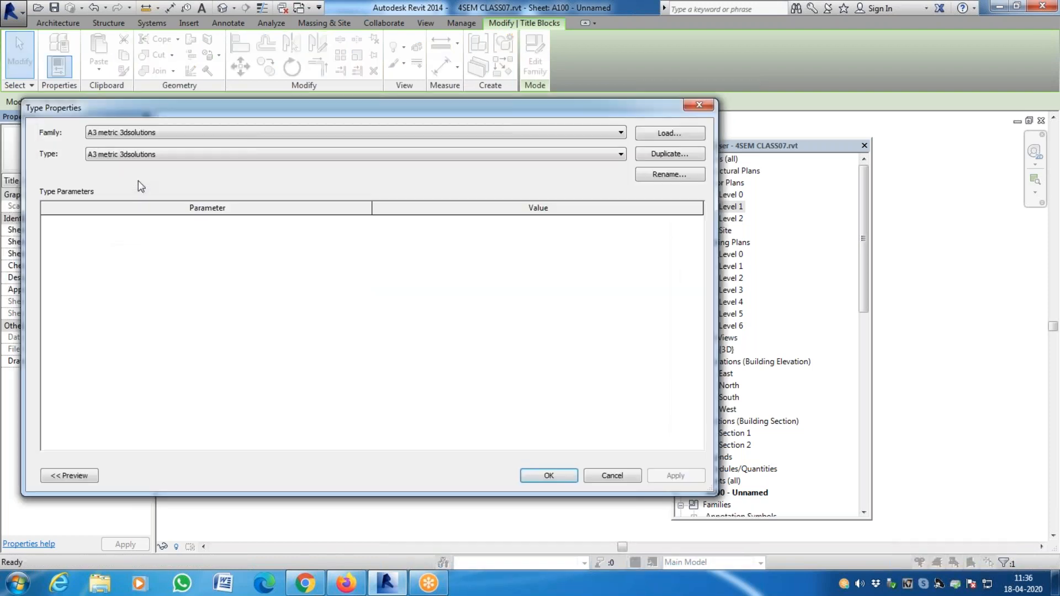
key("Escape")
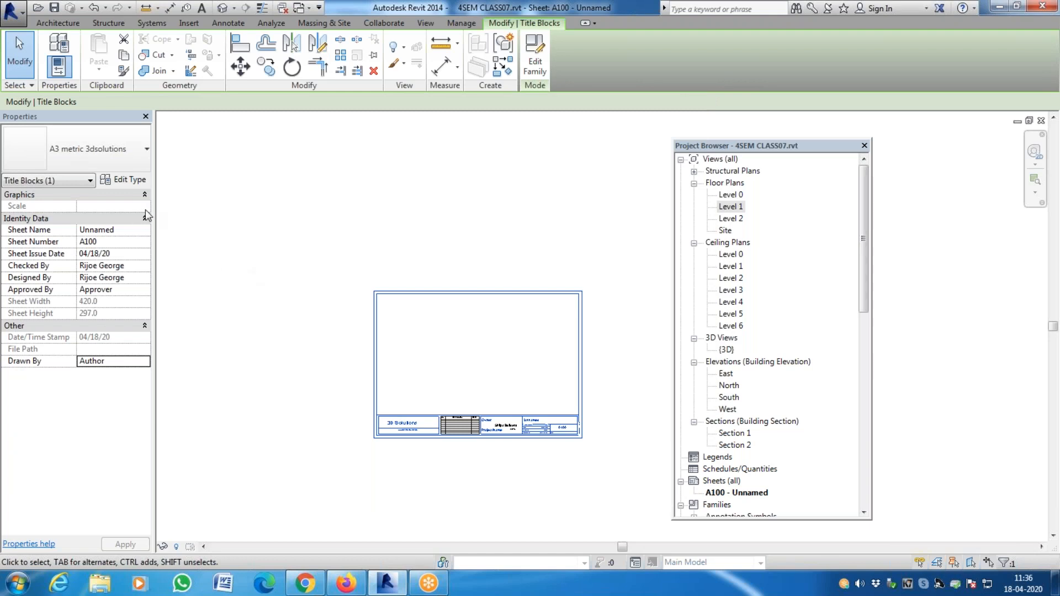
left_click(28, 218)
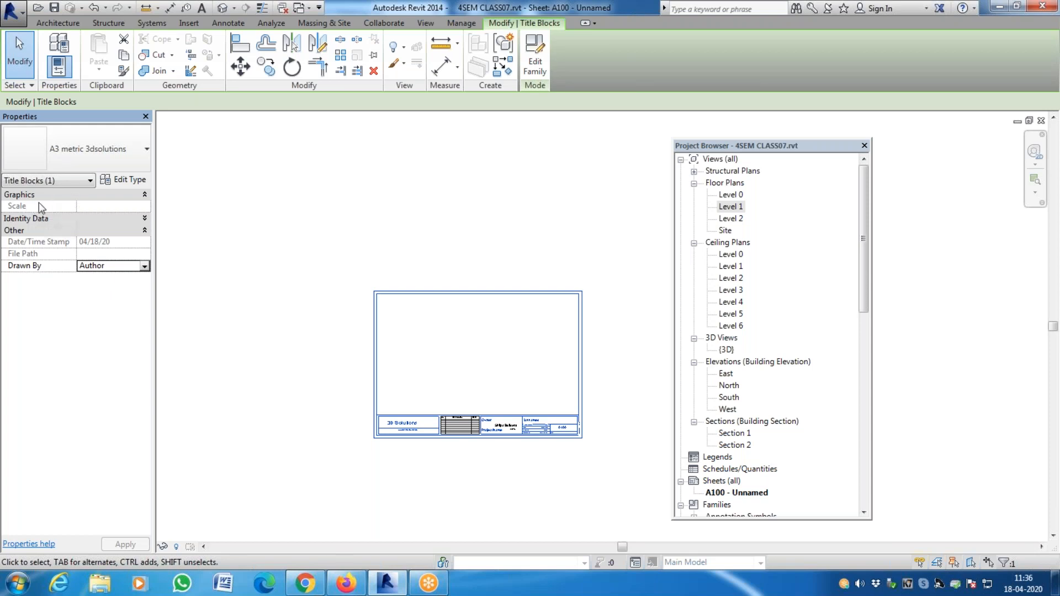
left_click(275, 383)
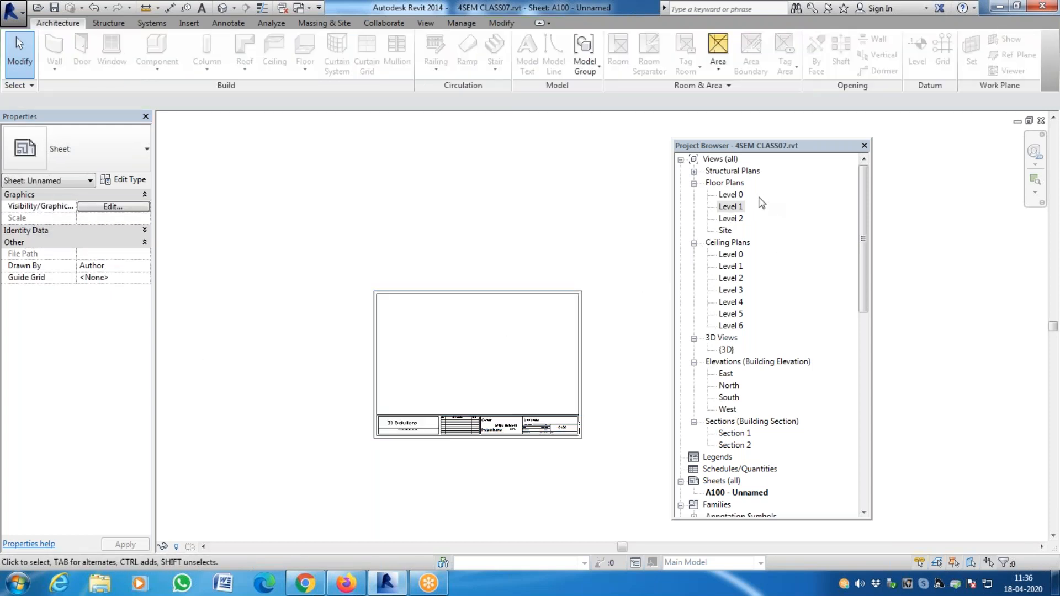
Place the Level 1 floor plan on sheet A100 with the building in the sheet's upper-left area.
left_click(730, 206)
left_click_drag(724, 217, 412, 338)
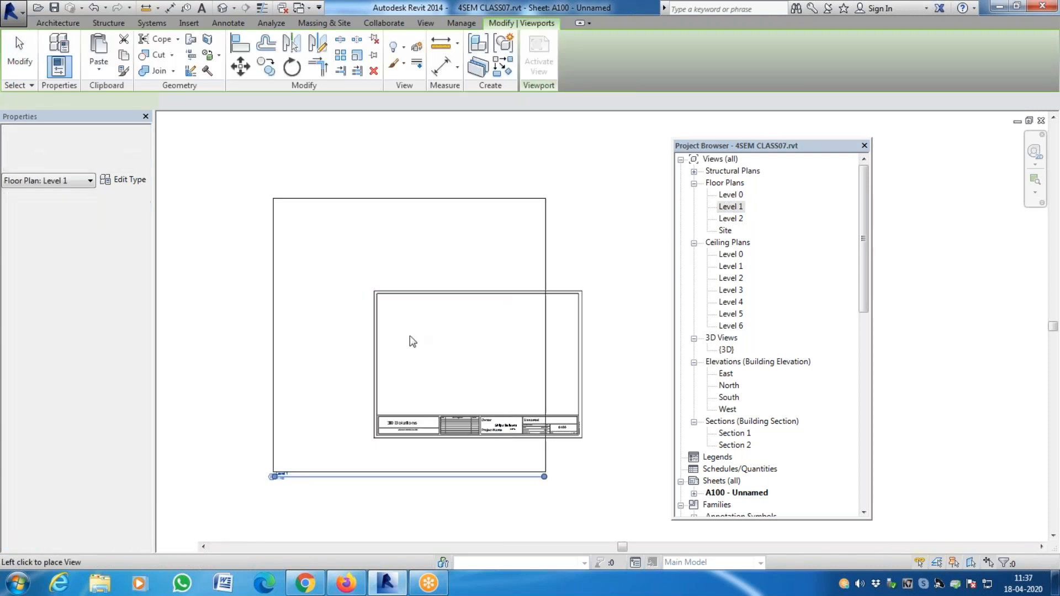
left_click(440, 336)
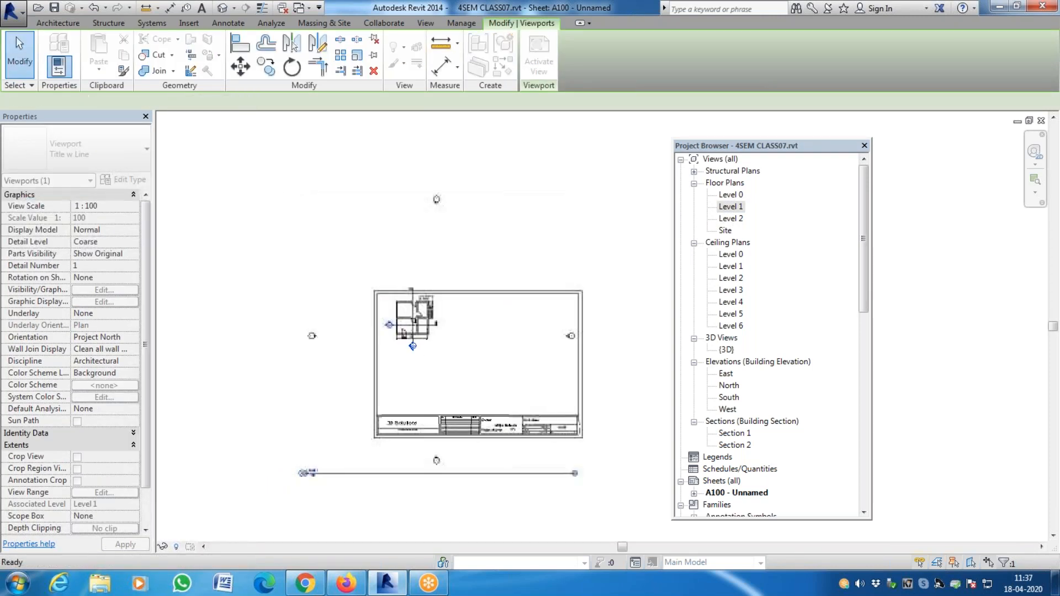
scroll(304, 469, "up", 5)
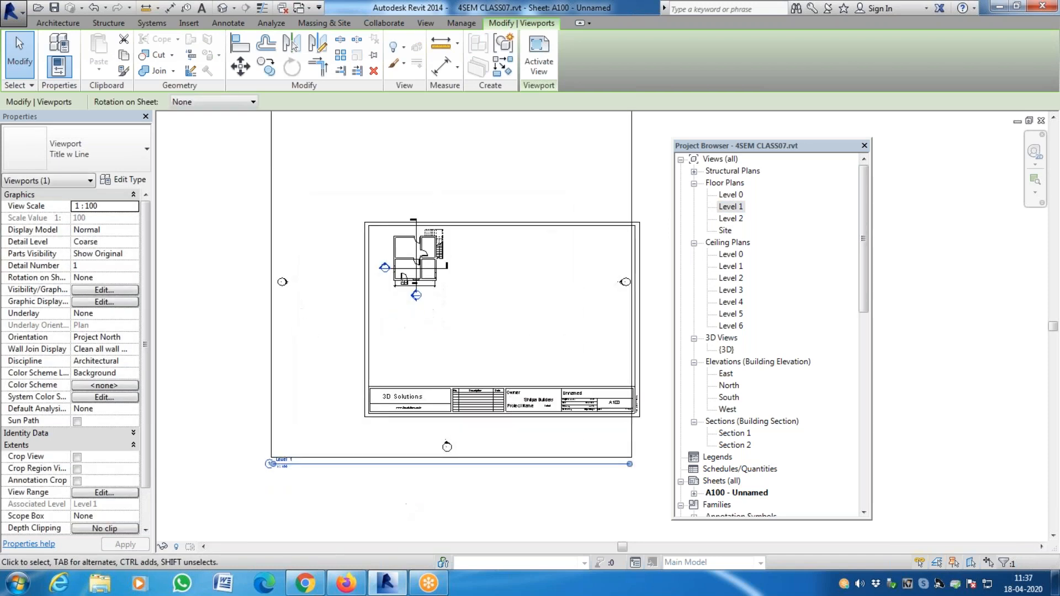
scroll(253, 469, "up", 2)
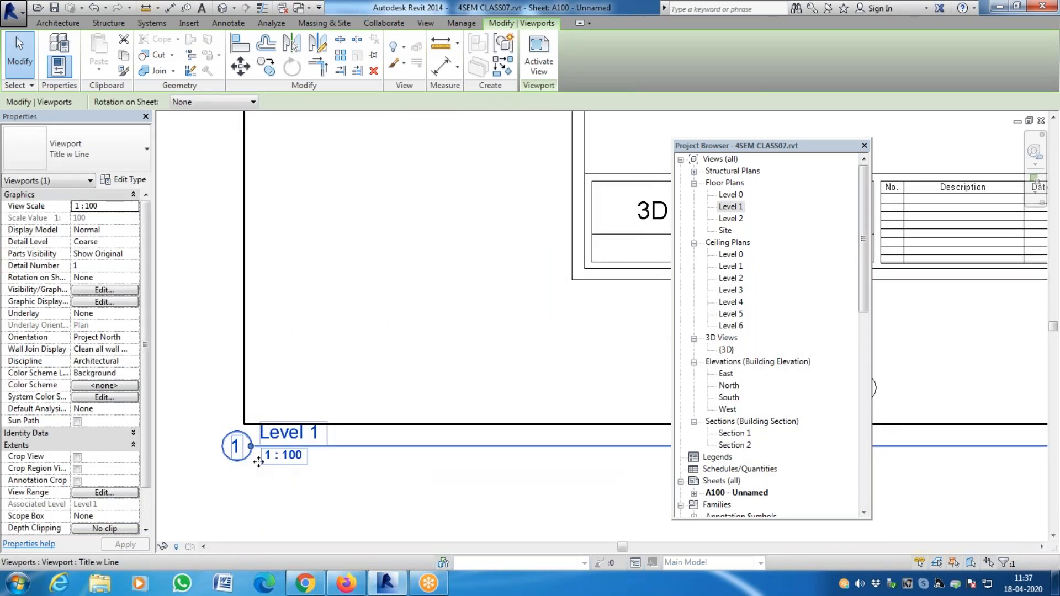
scroll(313, 474, "down", 5)
scroll(286, 337, "down", 2)
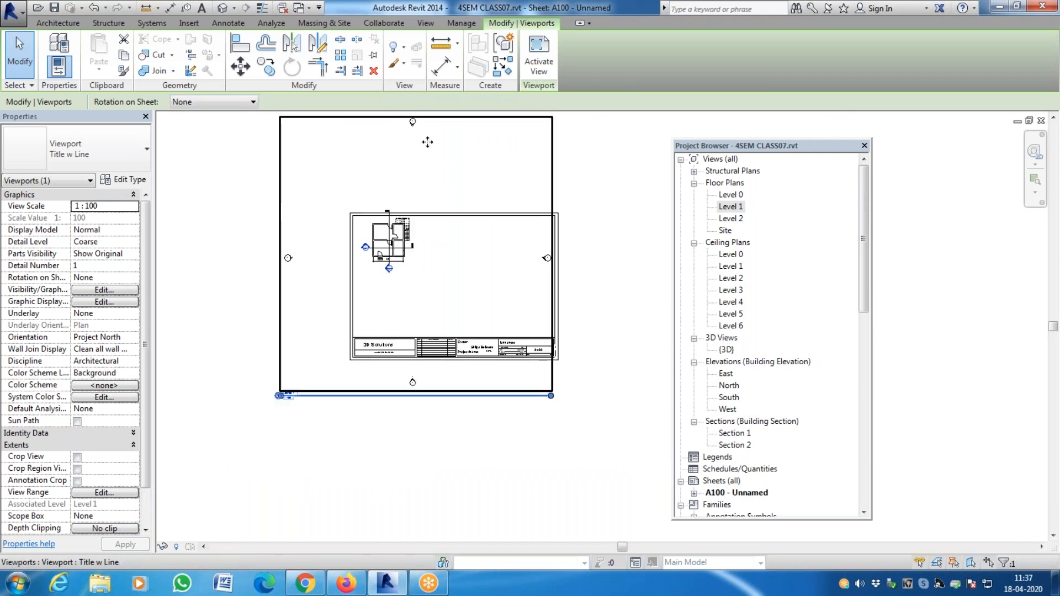
Reposition the Level 1 viewport so the building plan sits fully inside the sheet's upper-left drawing area.
left_click_drag(450, 118, 455, 141)
scroll(388, 287, "up", 4)
scroll(387, 298, "down", 2)
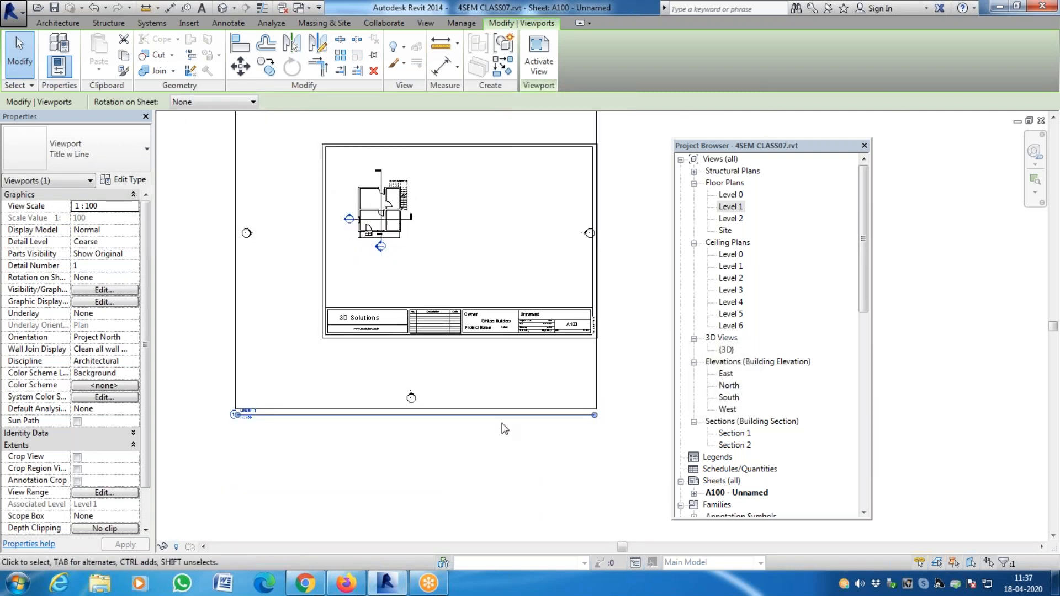
mouse_move(368, 228)
left_mouse_down()
mouse_move(363, 207)
mouse_move(363, 222)
left_mouse_up()
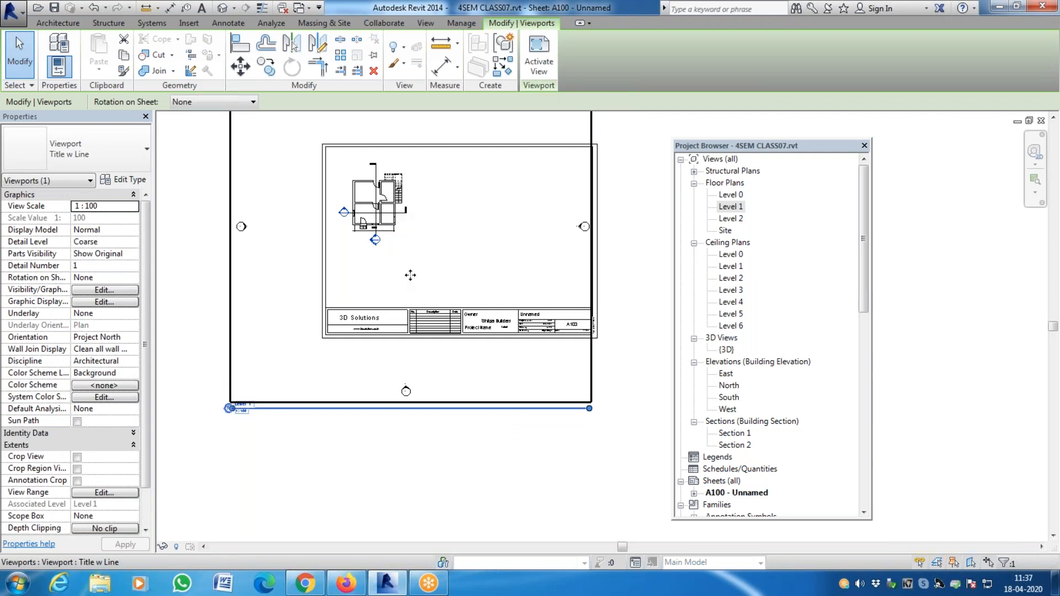
scroll(360, 215, "up", 5)
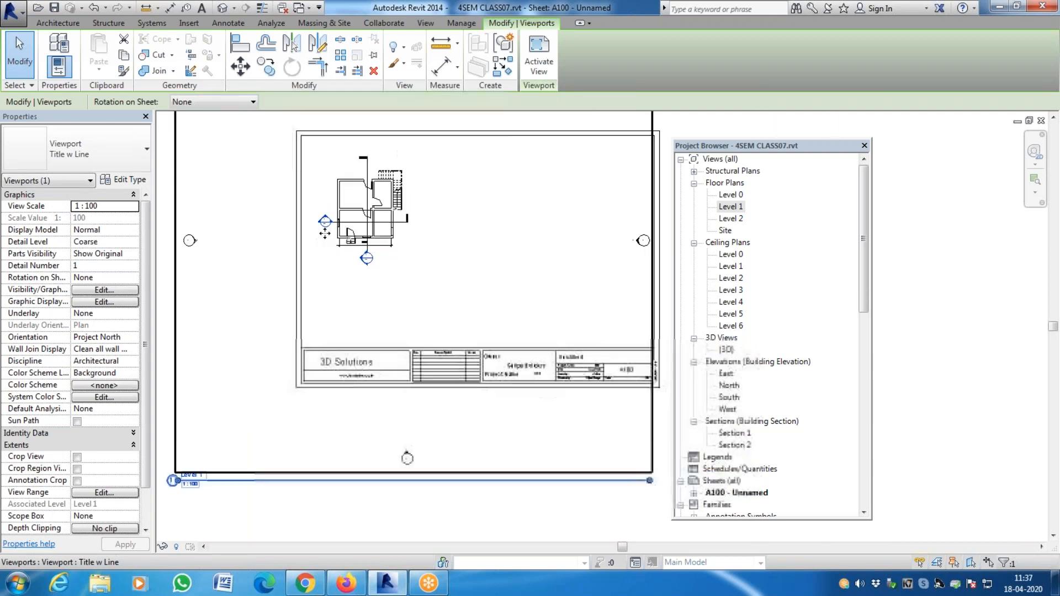
scroll(342, 243, "down", 2)
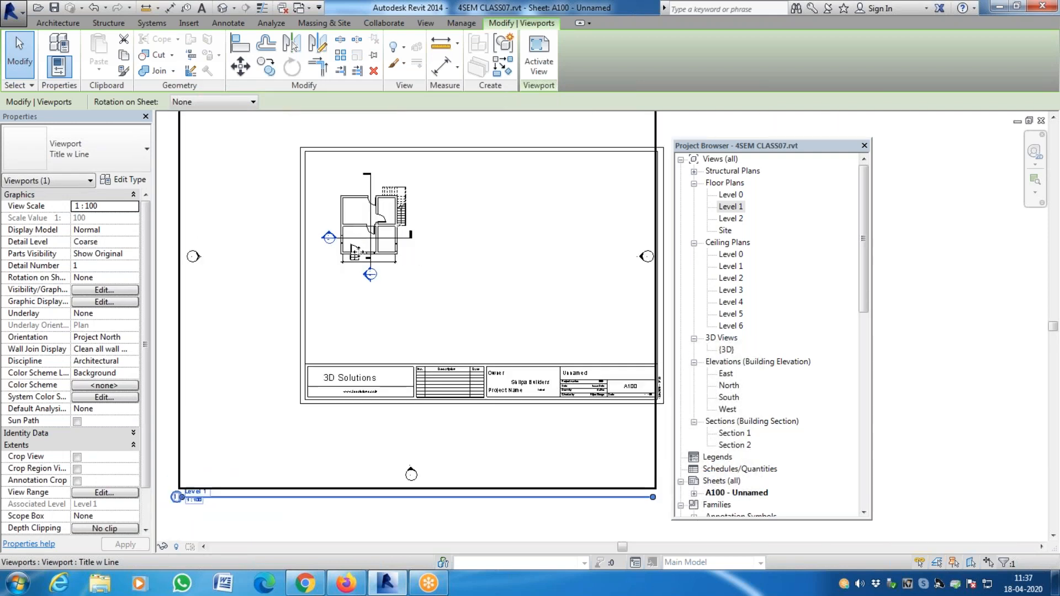
scroll(372, 296, "up", 3)
scroll(378, 275, "down", 3)
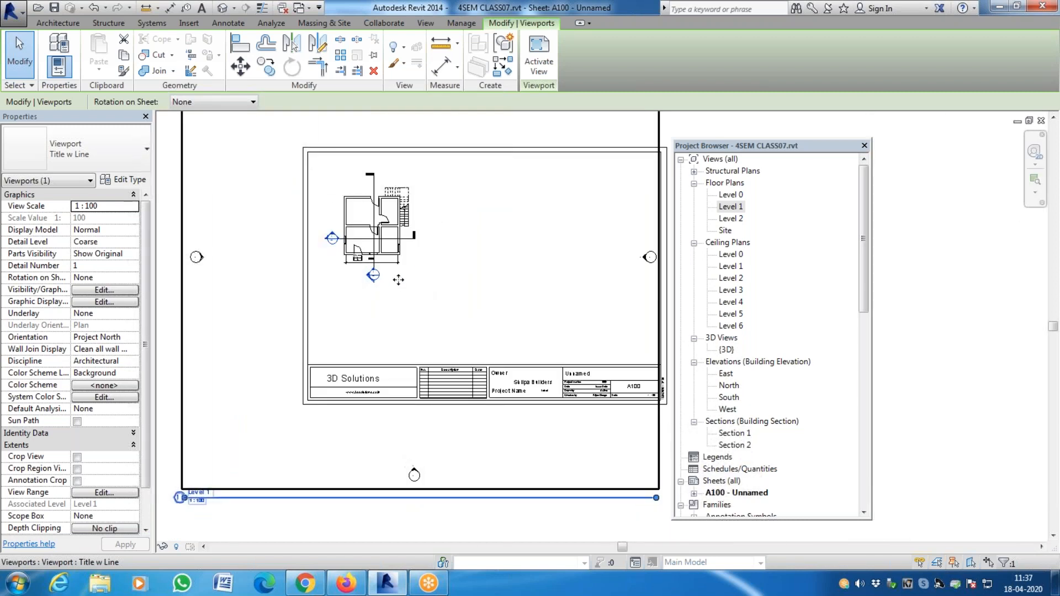
Delete the Level 1 viewport from sheet A100.
scroll(357, 257, "down", 2)
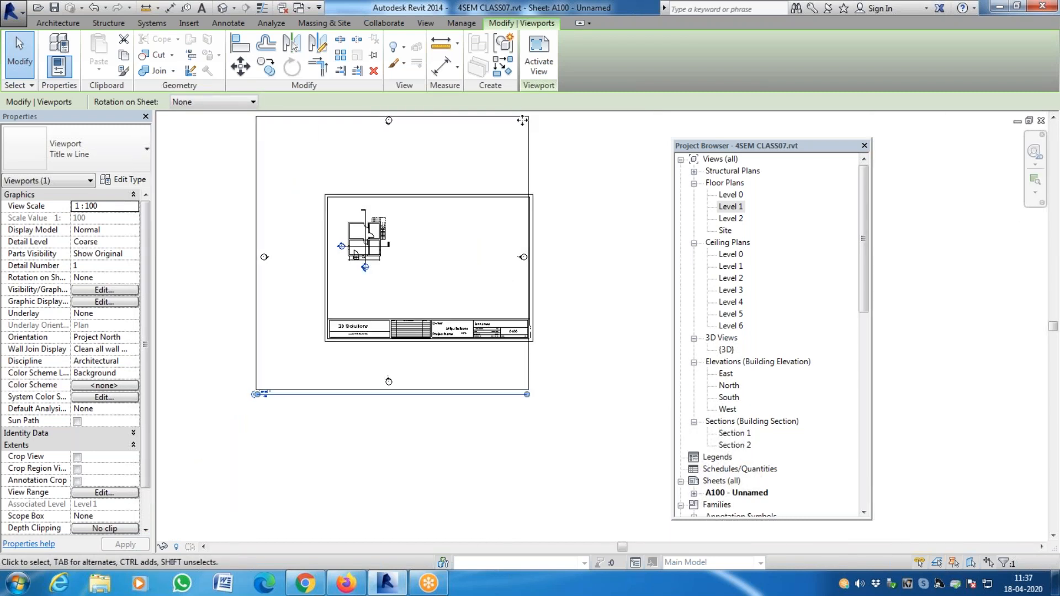
left_click(556, 141)
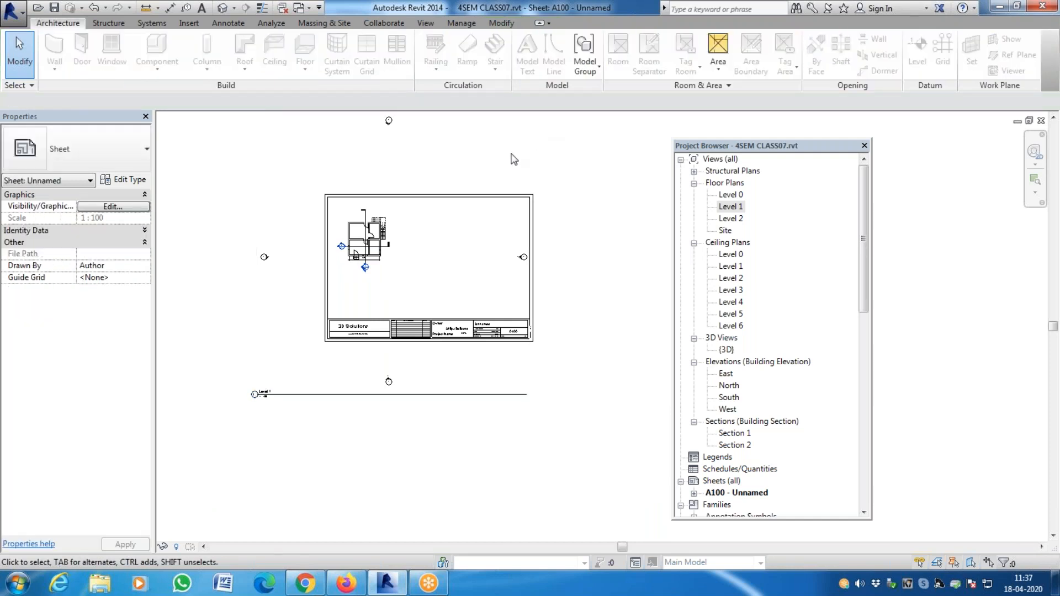
left_click(466, 122)
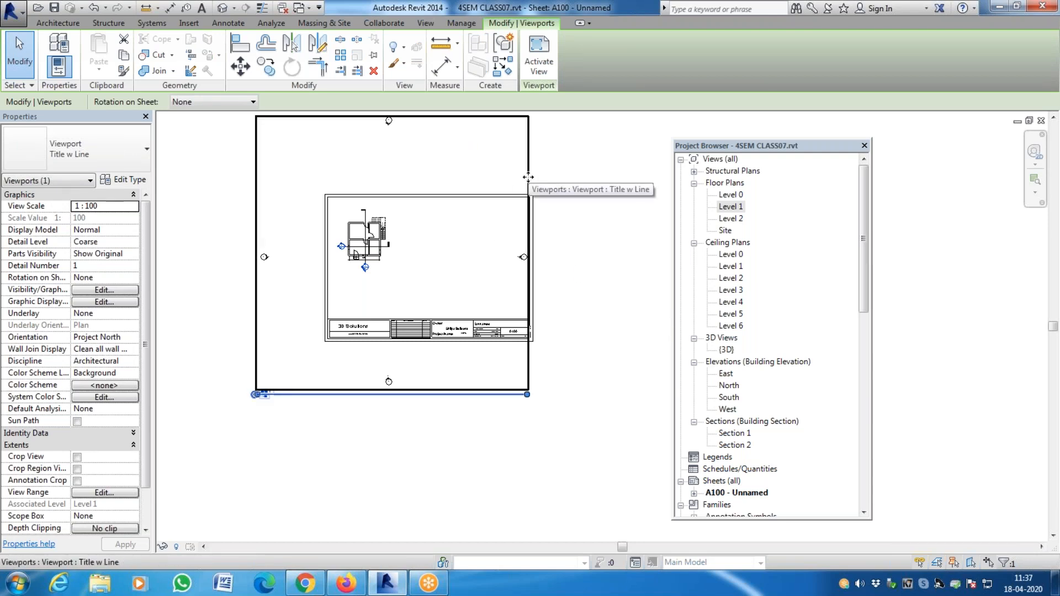
key("Delete")
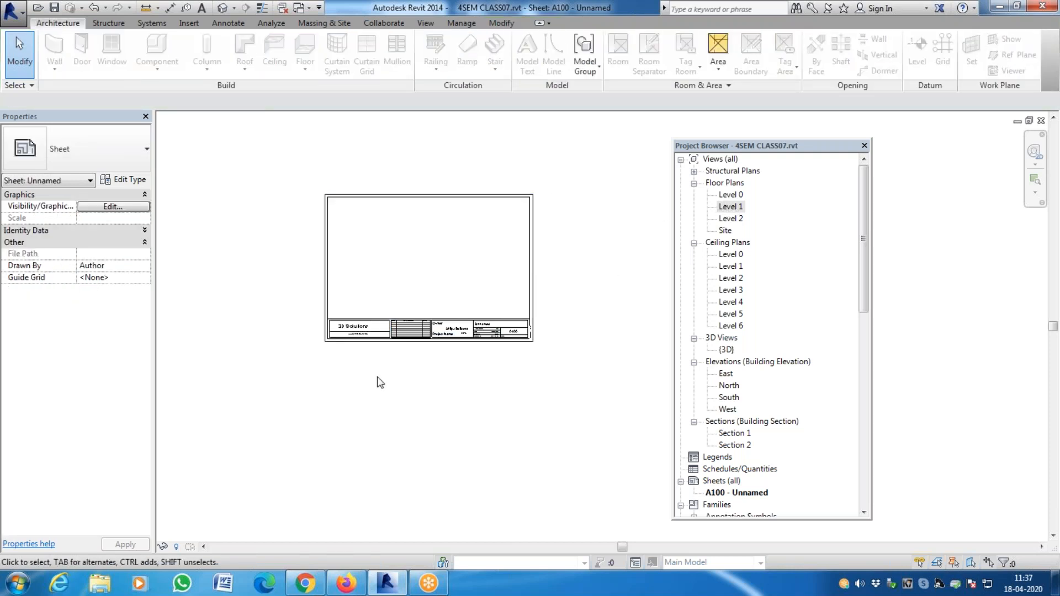
Duplicate the Level 1 floor plan view without detailing and select the copy.
right_click(735, 208)
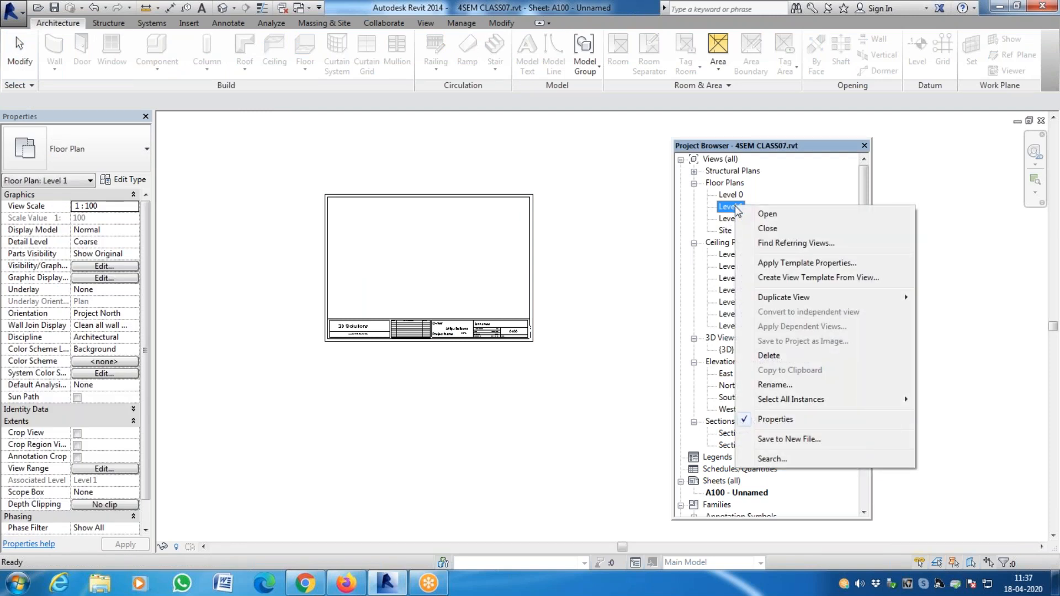
mouse_move(819, 299)
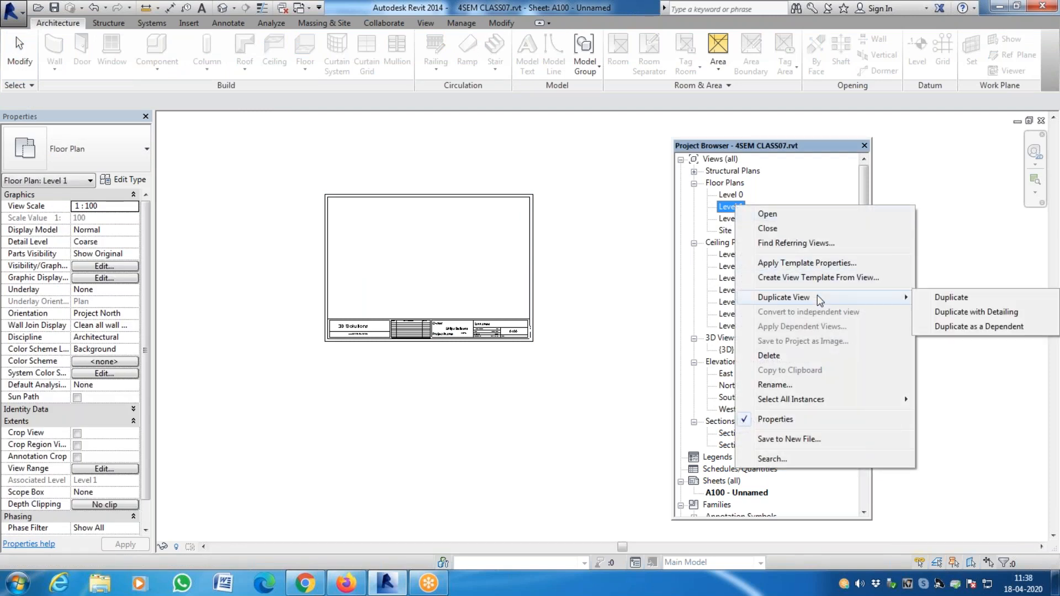
left_click(960, 303)
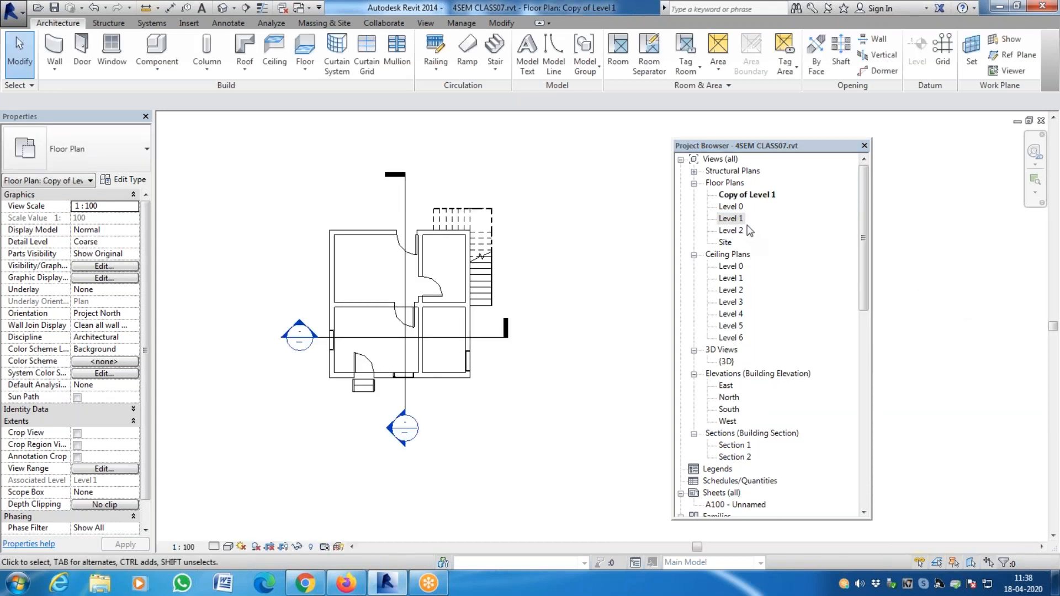
left_click(746, 196)
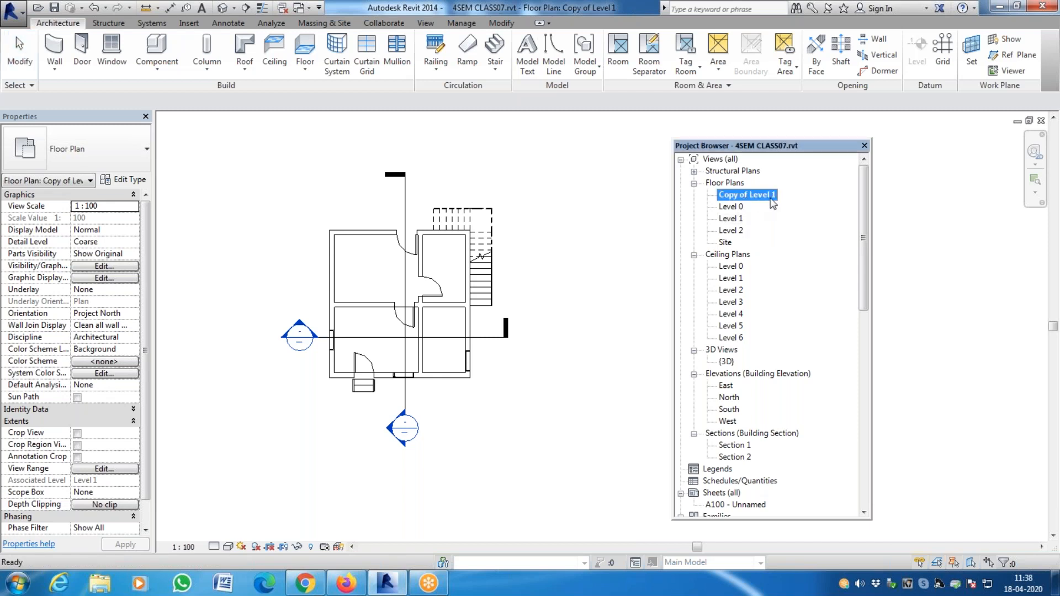
Return to sheet A100 and place Copy of Level 1 with the building plan in the sheet's upper-left area.
double_click(746, 446)
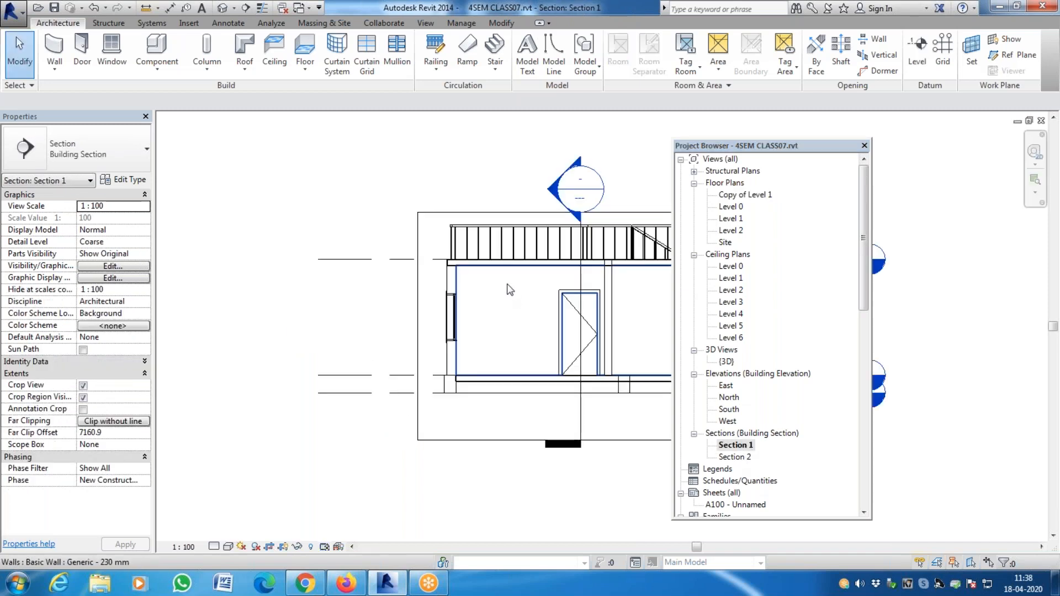
double_click(734, 504)
scroll(447, 265, "down", 2)
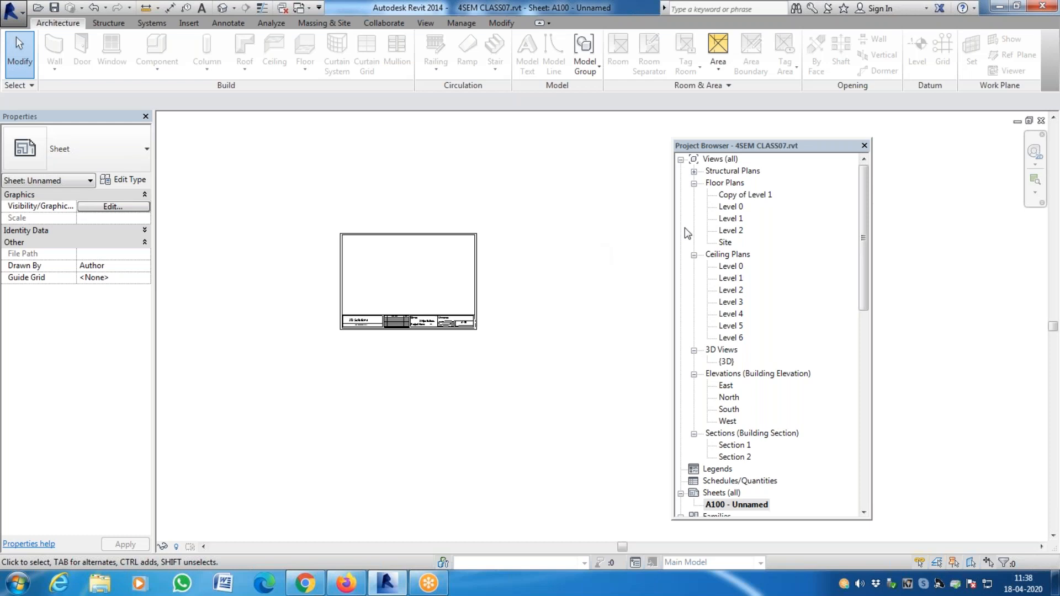
left_click(745, 196)
left_click_drag(745, 196, 366, 264)
left_click(371, 273)
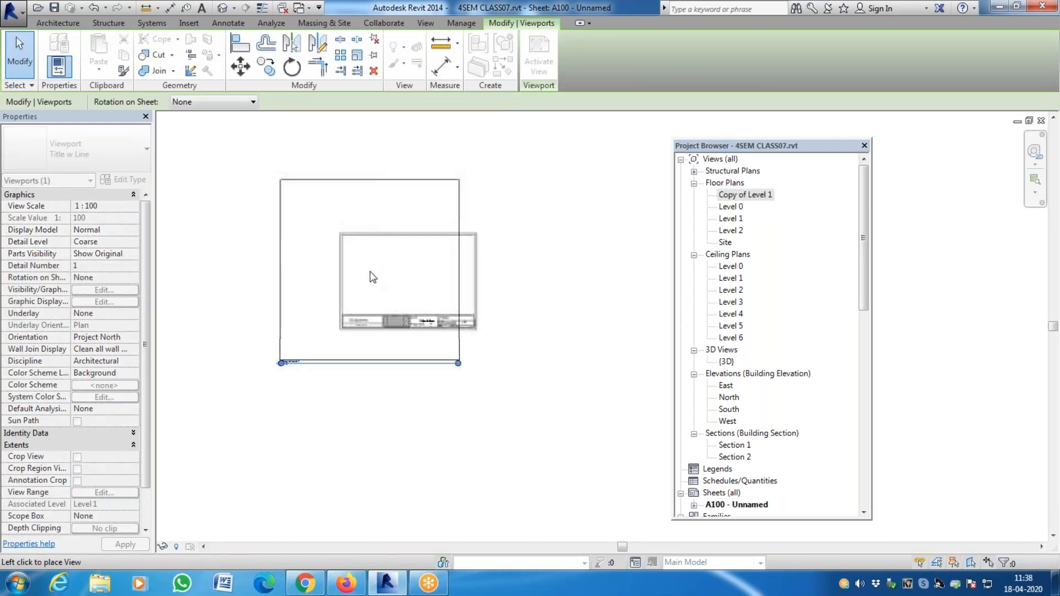
left_click_drag(370, 265, 388, 265)
scroll(374, 259, "up", 1)
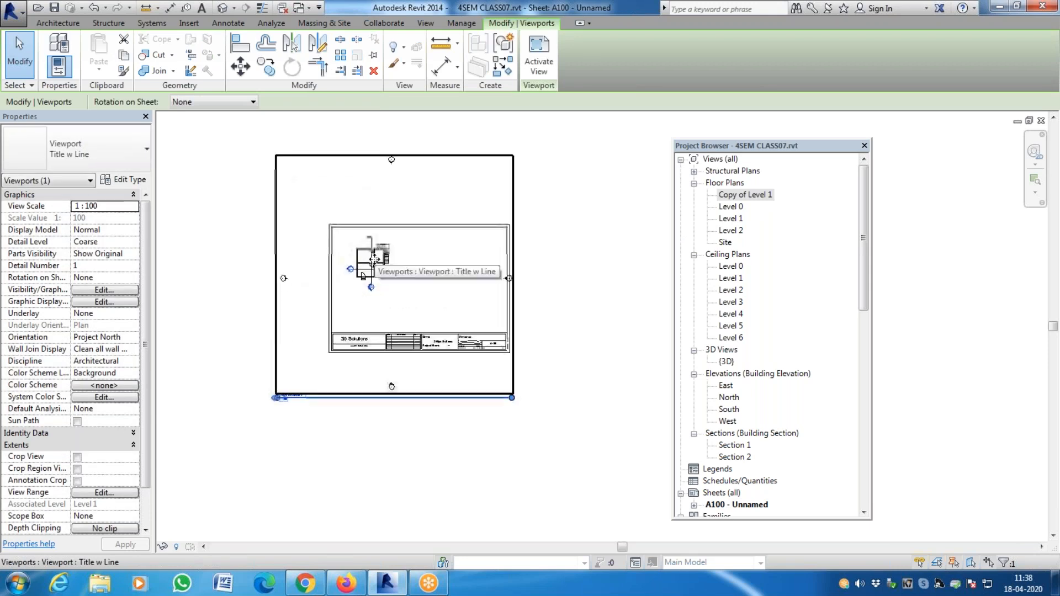
Try deleting the north and east elevation markers inside the activated Copy of Level 1 viewport, and undo the deletions.
double_click(469, 163)
left_click_drag(440, 183, 354, 141)
key("Delete")
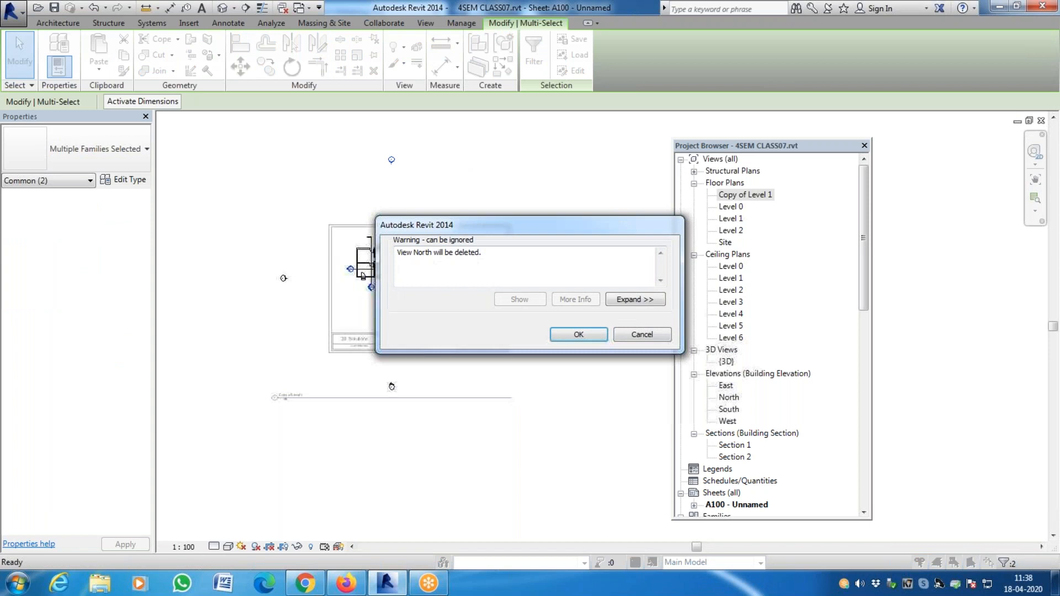
left_click(569, 332)
left_click_drag(482, 261, 549, 305)
key("Delete")
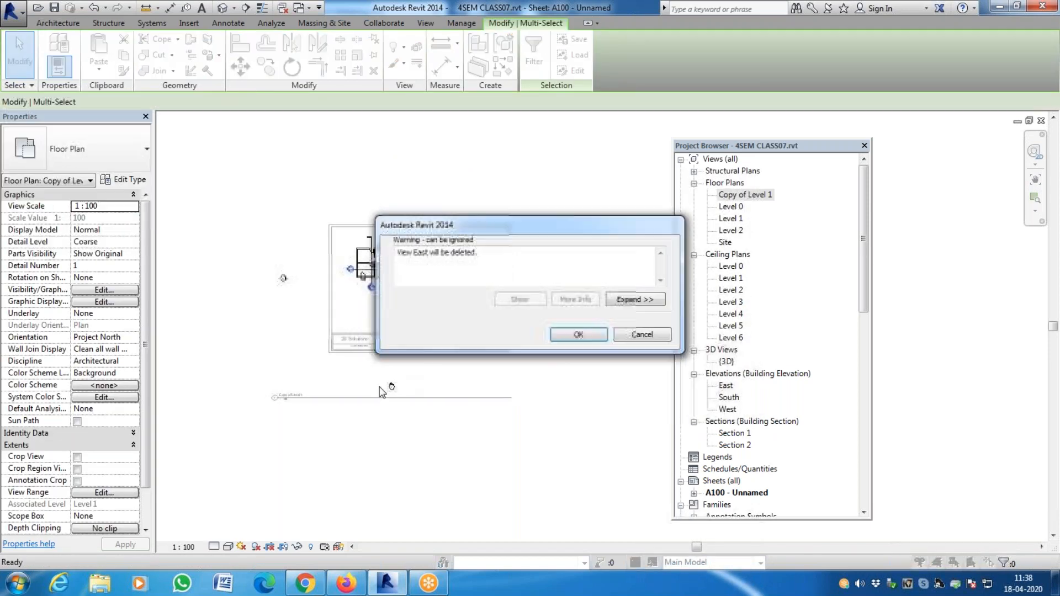
left_click(588, 333)
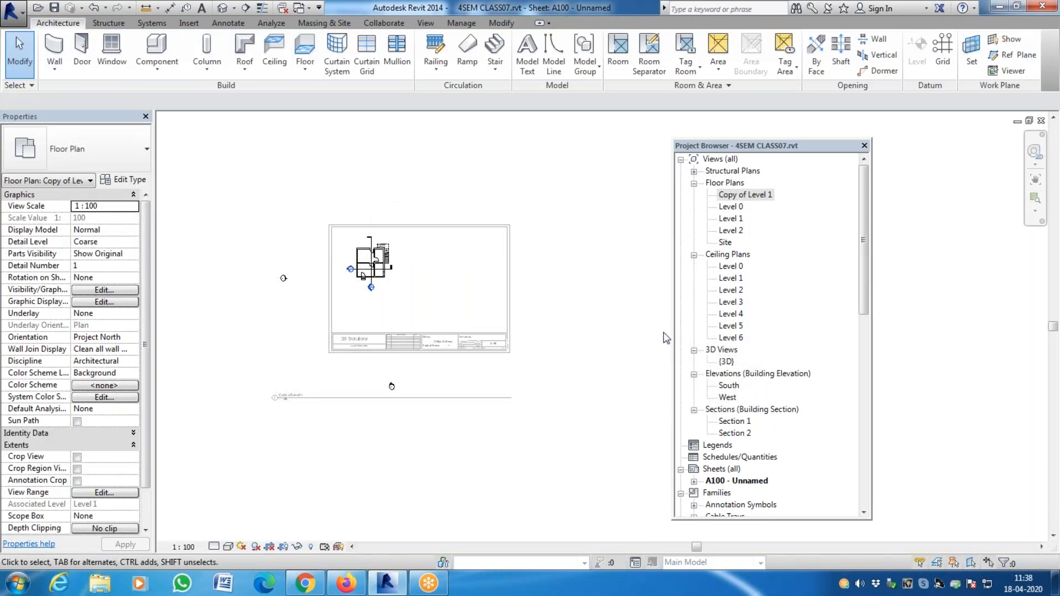
key("ctrl+z")
key("ctrl+z")
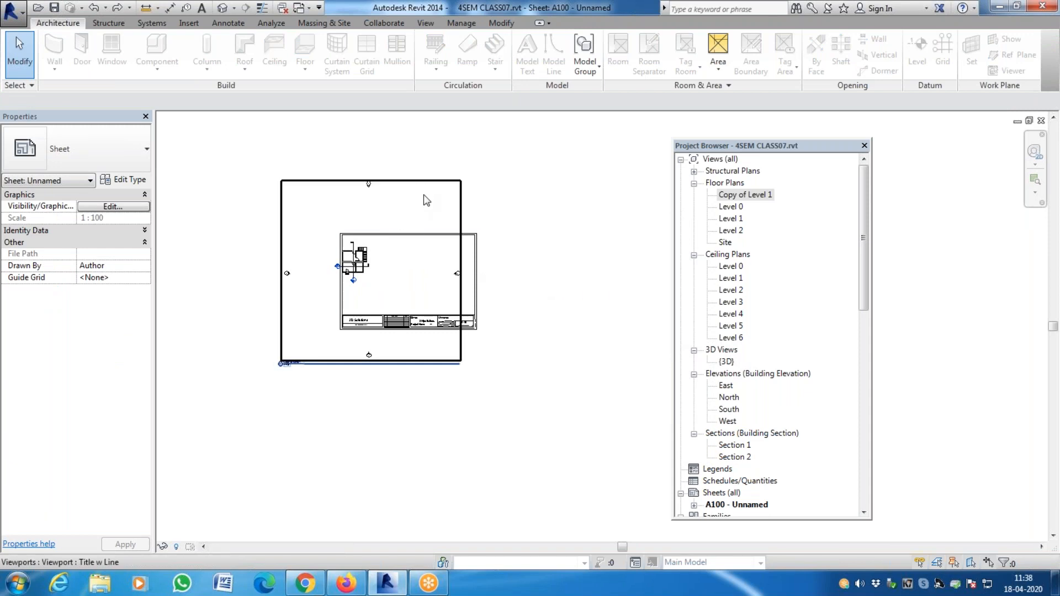
Shift the Copy of Level 1 viewport to the right so the building plan lies inside the sheet's upper-left border.
left_click_drag(426, 181, 446, 185)
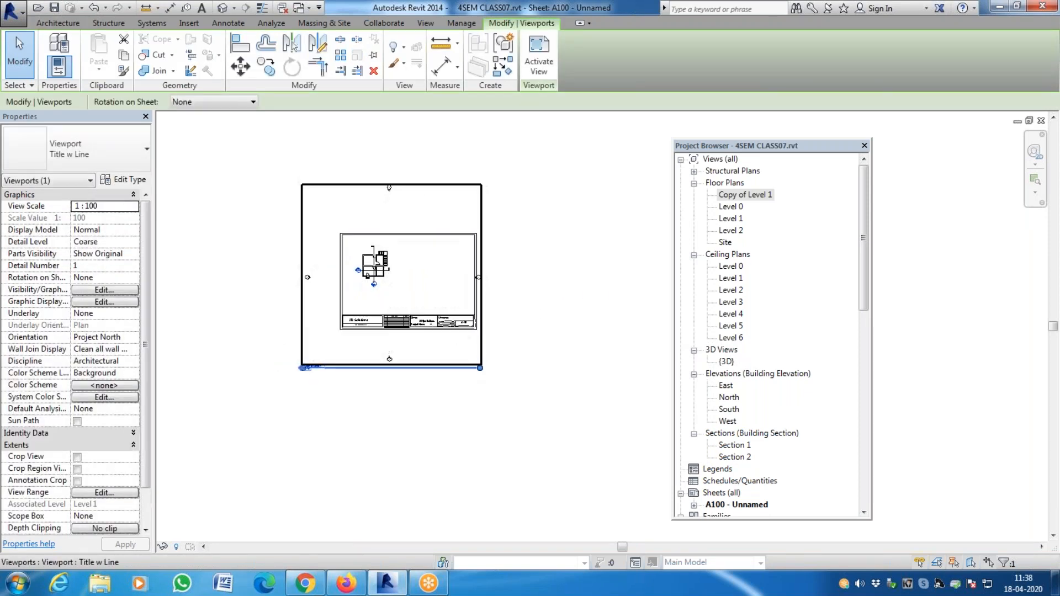
left_click(557, 238)
left_click(470, 220)
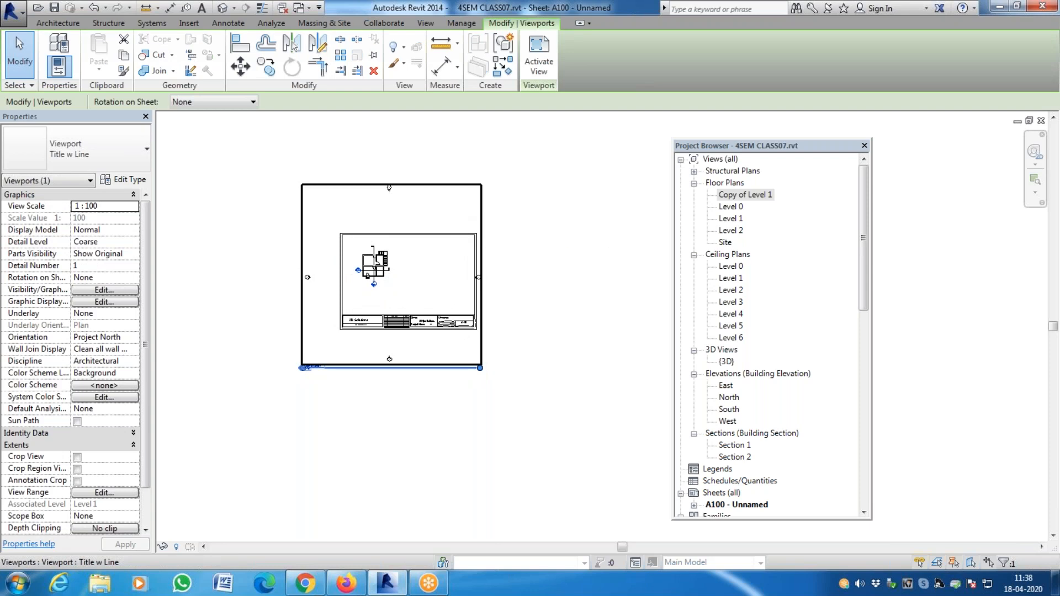
left_click(387, 381)
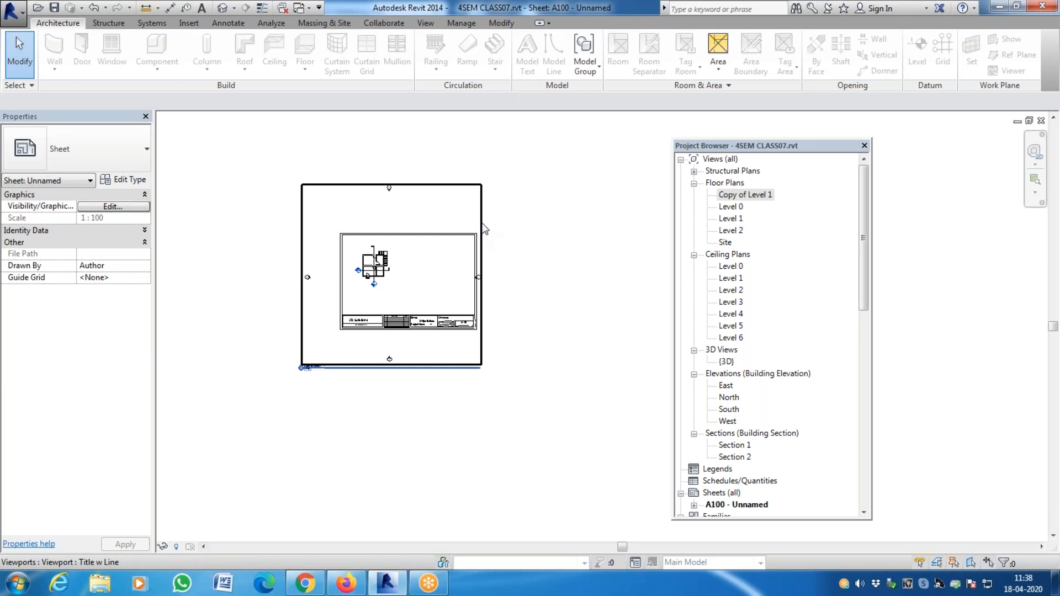
left_click(481, 226)
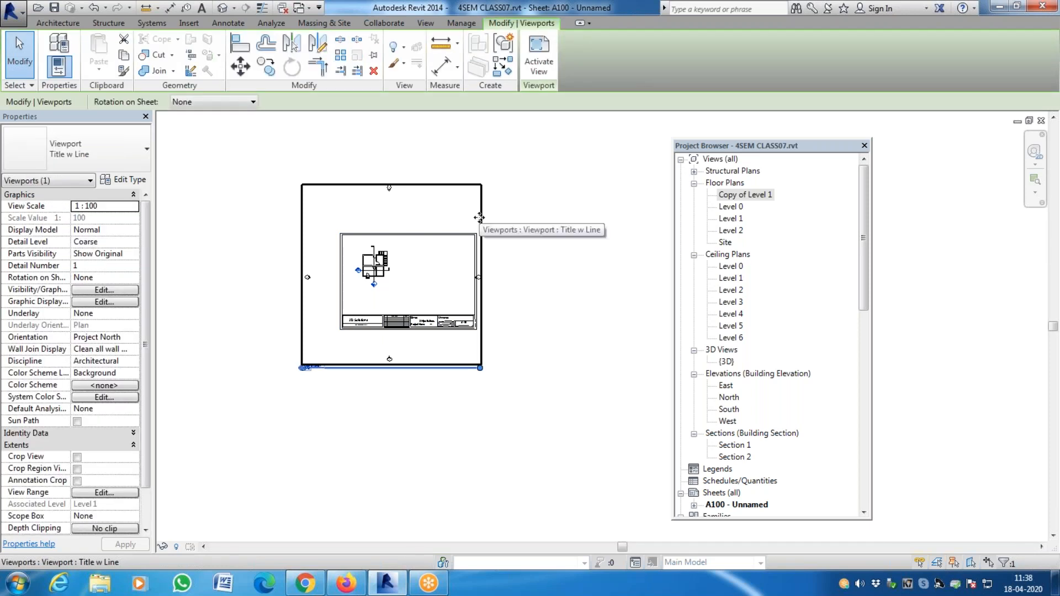
Activate the Copy of Level 1 viewport and move its east elevation marker farther right, outside the sheet border.
double_click(459, 213)
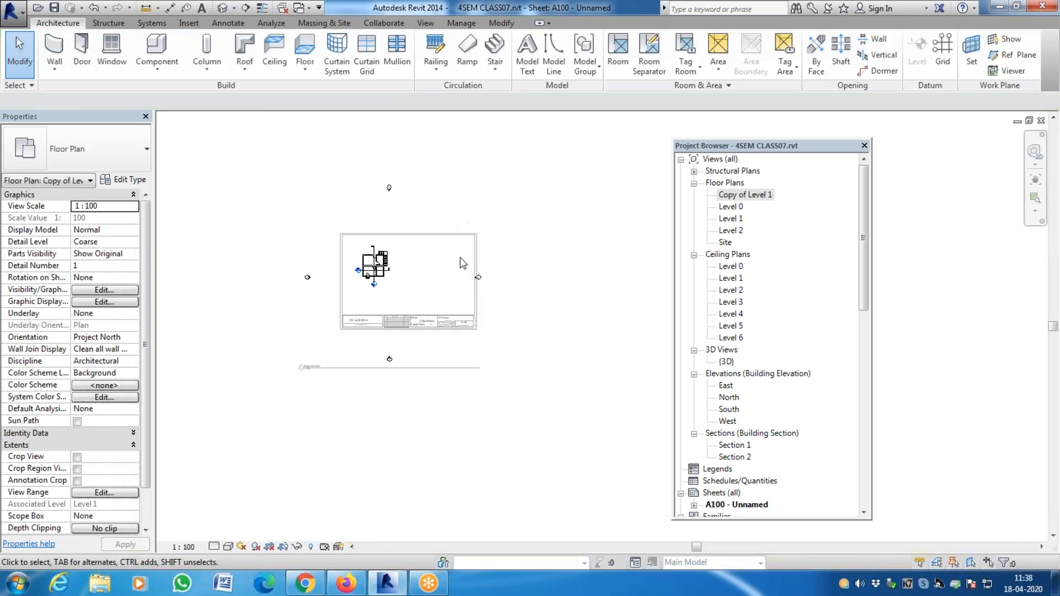
left_click_drag(460, 258, 512, 295)
key("Right")
key("Right")
key("Right")
key("Right")
key("Right")
key("Right")
key("Right")
key("Right")
key("Right")
key("Right")
key("Right")
key("Right")
key("Right")
key("Right")
key("Right")
key("Right")
key("Right")
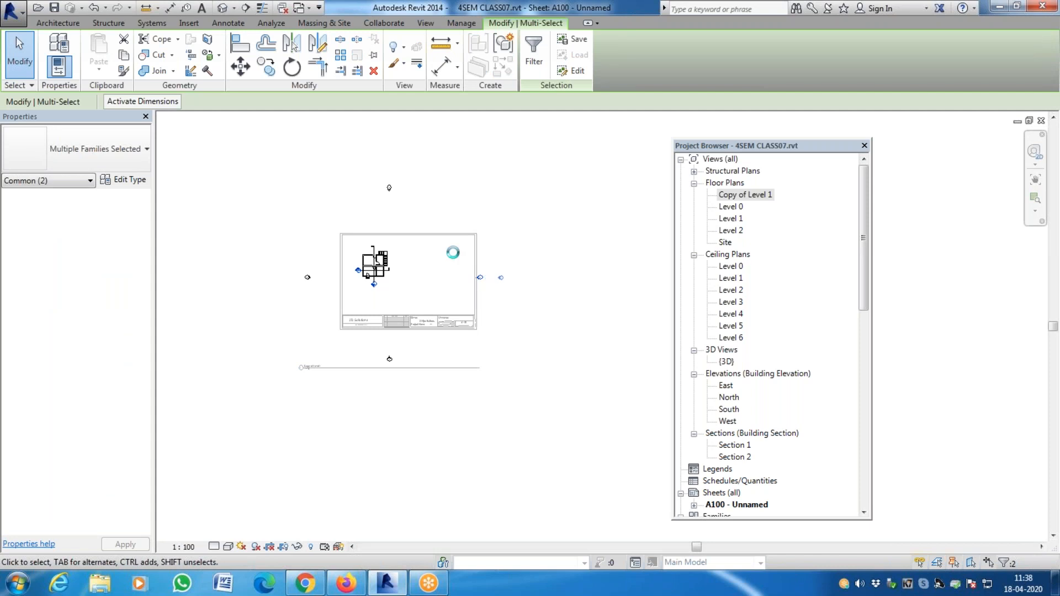
Move the north elevation marker up, the west marker left and the south marker down, farther away from the sheet.
mouse_move(427, 229)
left_mouse_down()
mouse_move(352, 156)
mouse_move(349, 164)
left_mouse_up()
key("Right")
key("Up")
left_click_drag(320, 292, 275, 260)
left_click(307, 277)
left_click(388, 359)
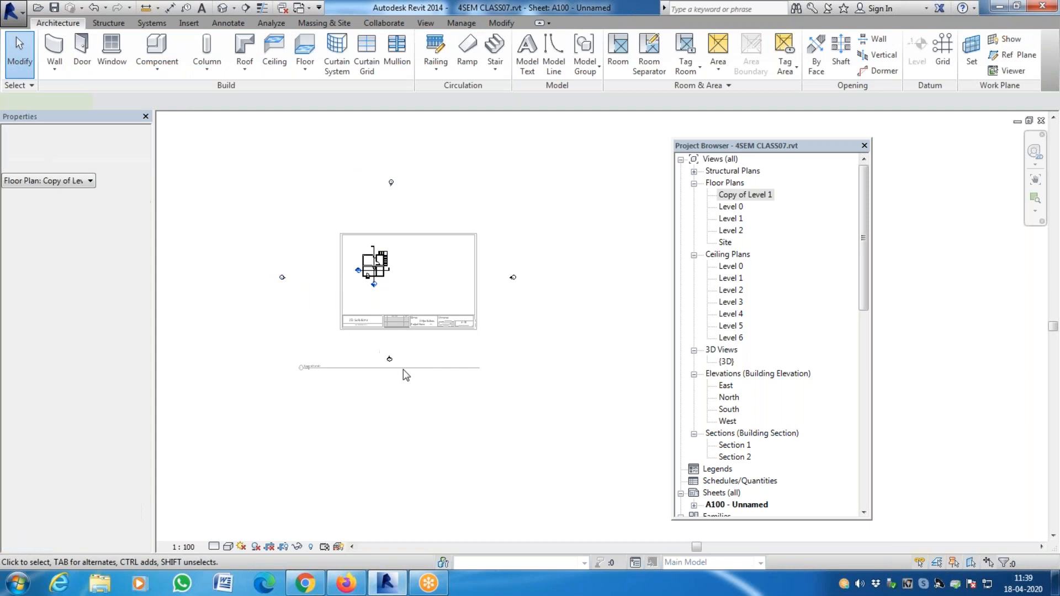
key("Down")
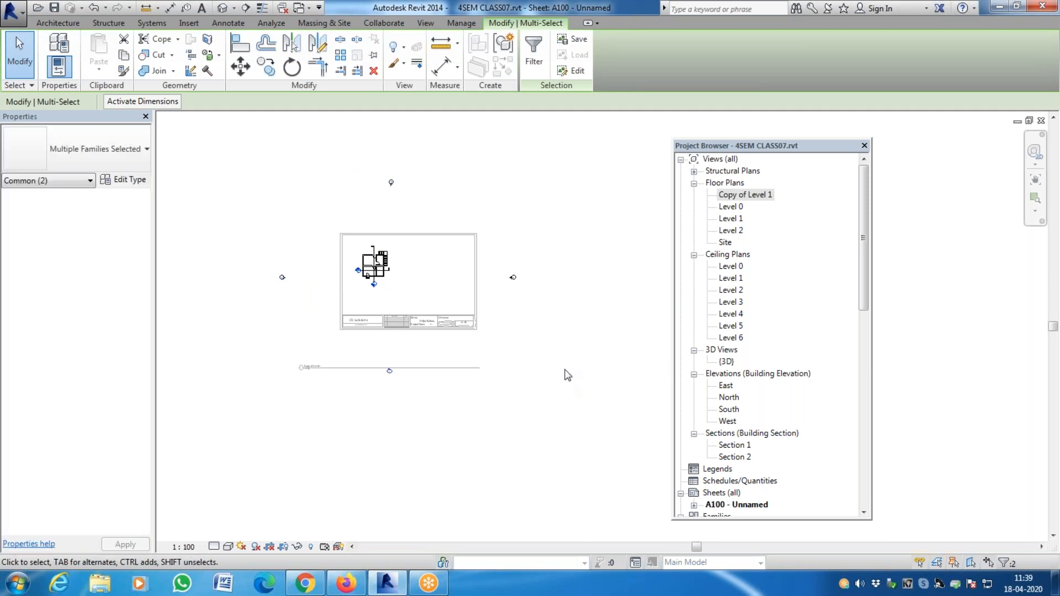
Leave the activated viewport by opening the Copy of Level 1 floor plan and reopening sheet A100.
left_click(634, 192)
double_click(741, 195)
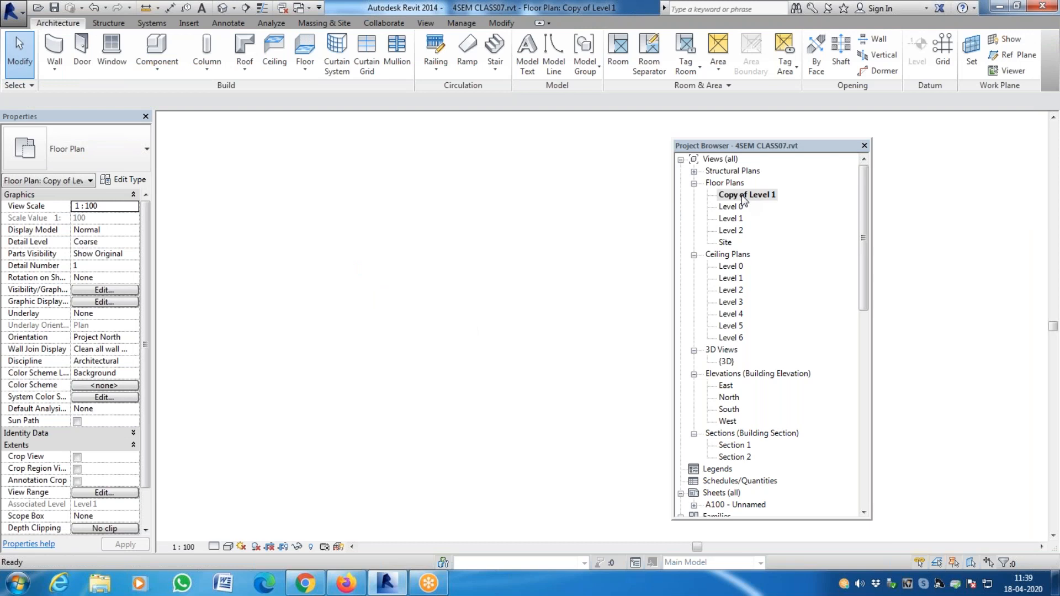
left_click(737, 457)
double_click(729, 505)
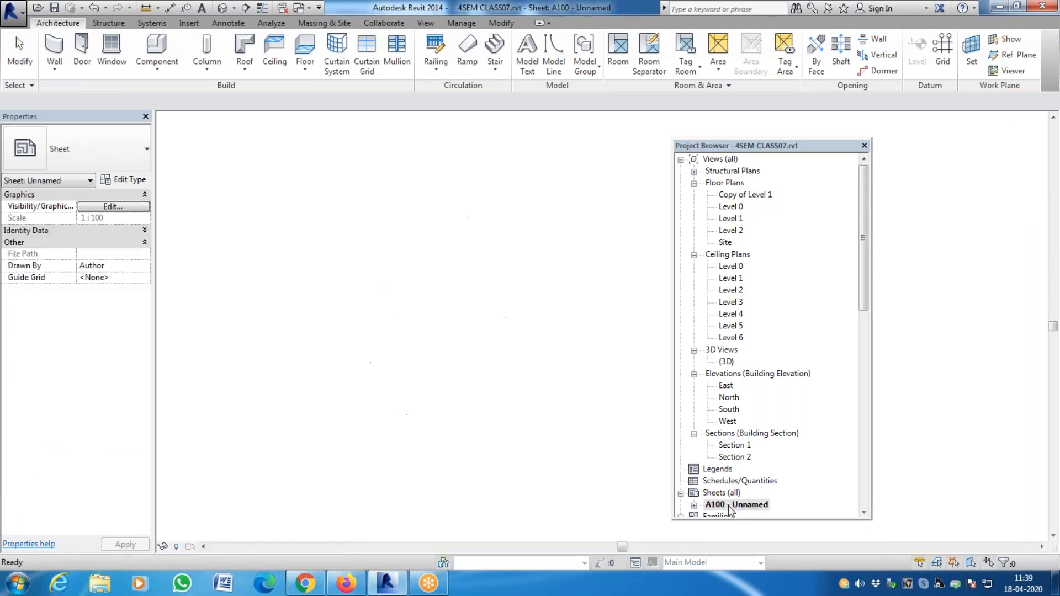
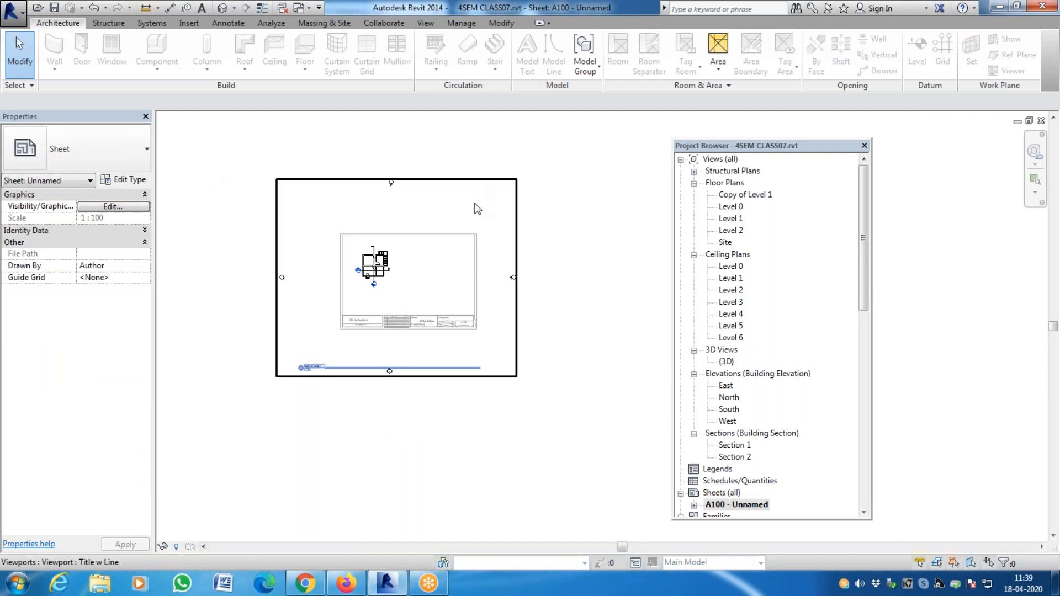
Nudge the Copy of Level 1 viewport up and left so the building plan sits closer to the sheet's upper-left corner.
left_click(476, 190)
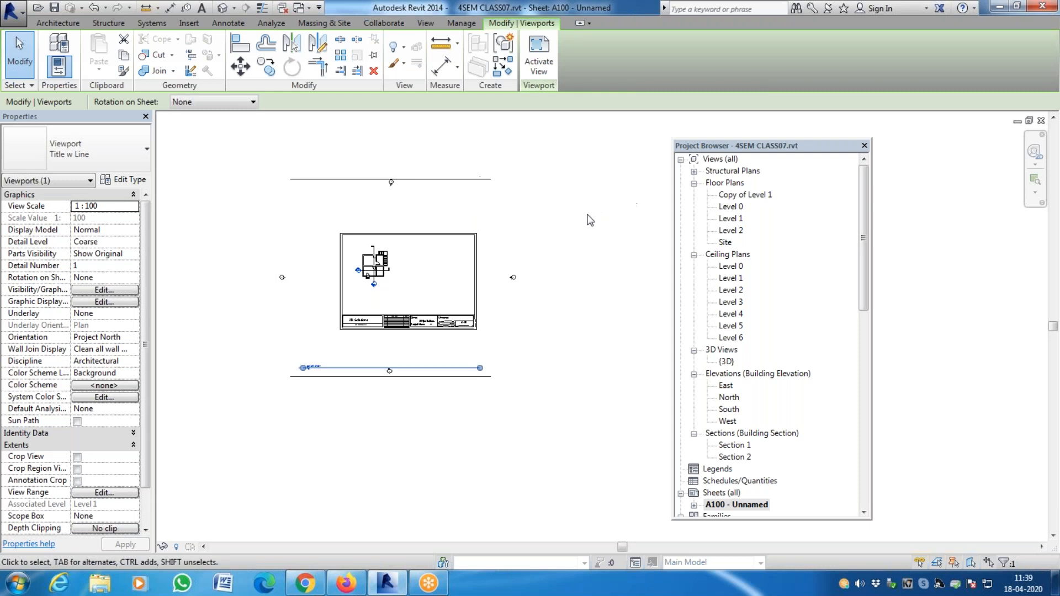
scroll(367, 268, "up", 5)
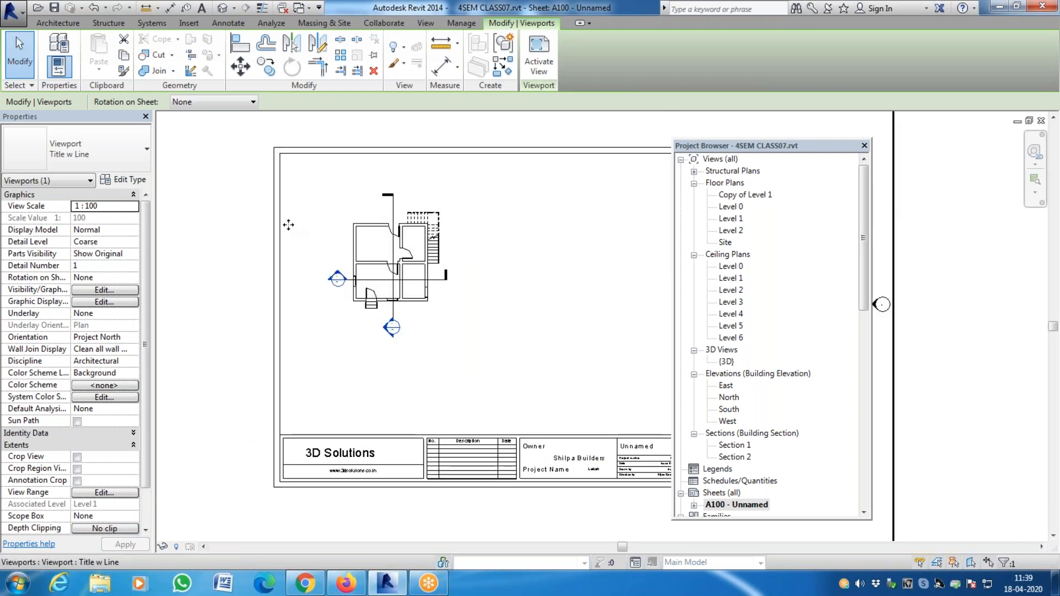
scroll(343, 225, "down", 3)
scroll(346, 218, "down", 3)
scroll(347, 217, "up", 3)
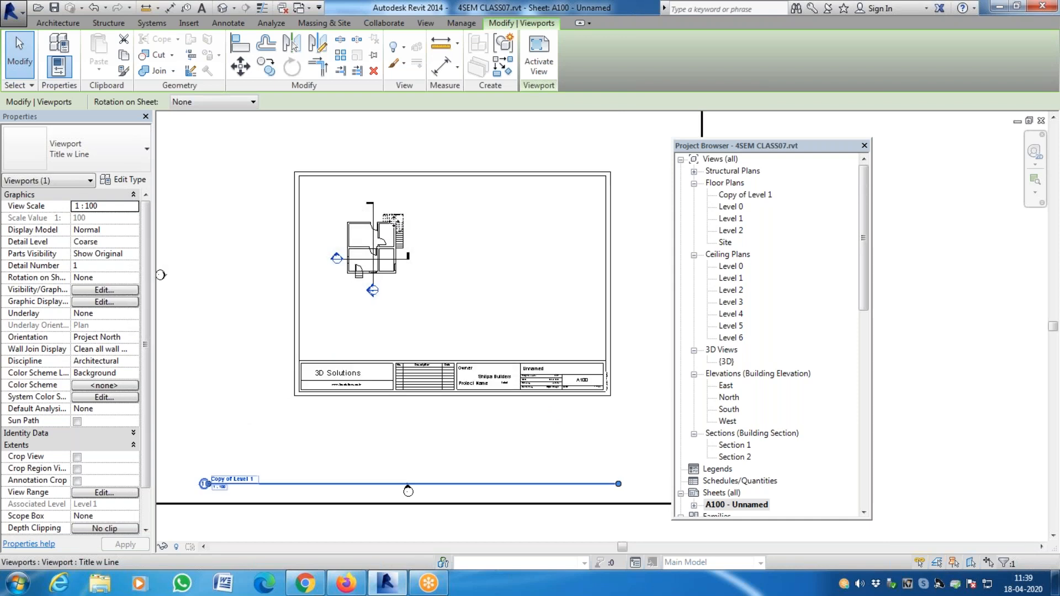
key("Up")
key("Left")
scroll(375, 208, "down", 2)
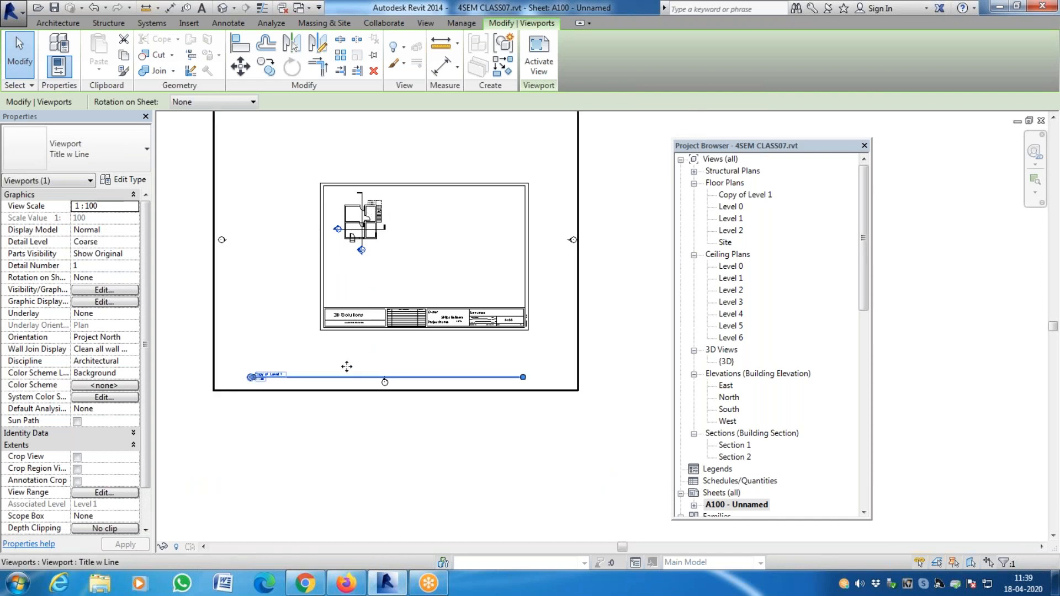
scroll(224, 247, "down", 1)
scroll(287, 232, "down", 2)
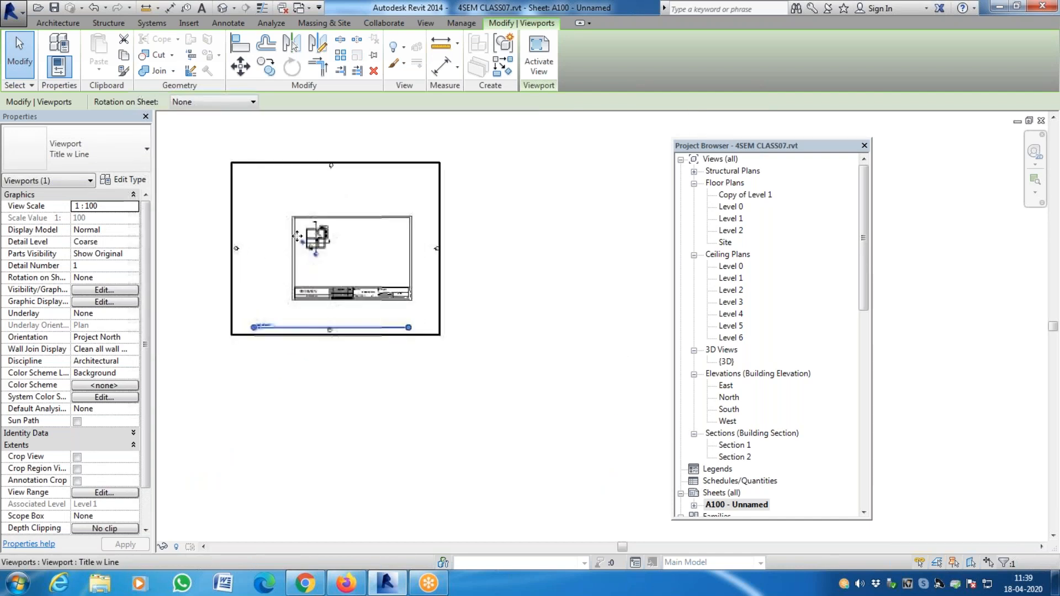
scroll(308, 232, "up", 3)
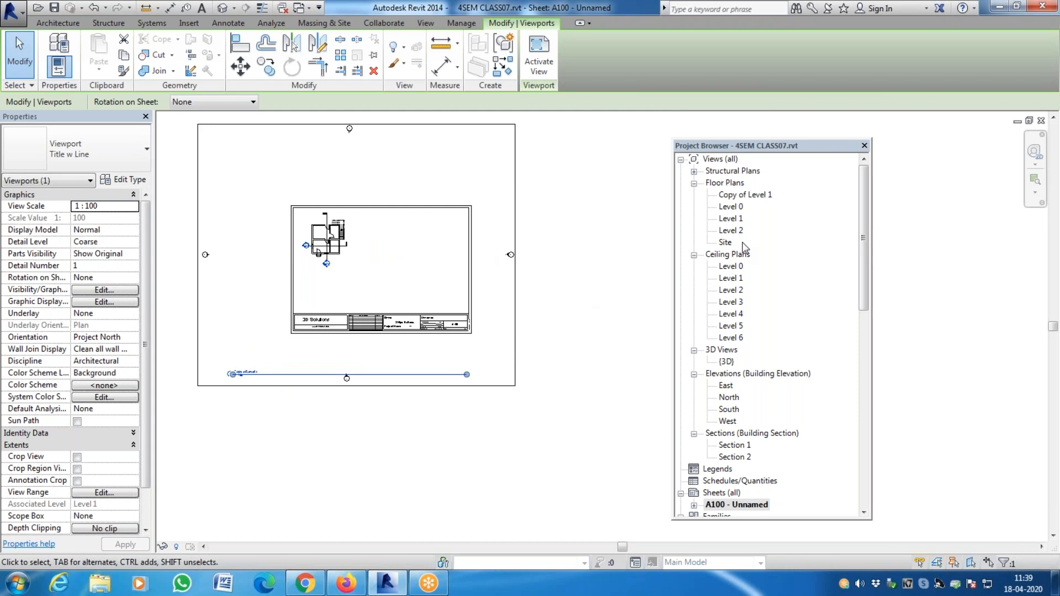
Place the South elevation view on sheet A100 and move its viewport beneath the sheet border and the Copy of Level 1 title.
left_click(603, 271)
scroll(592, 232, "down", 2)
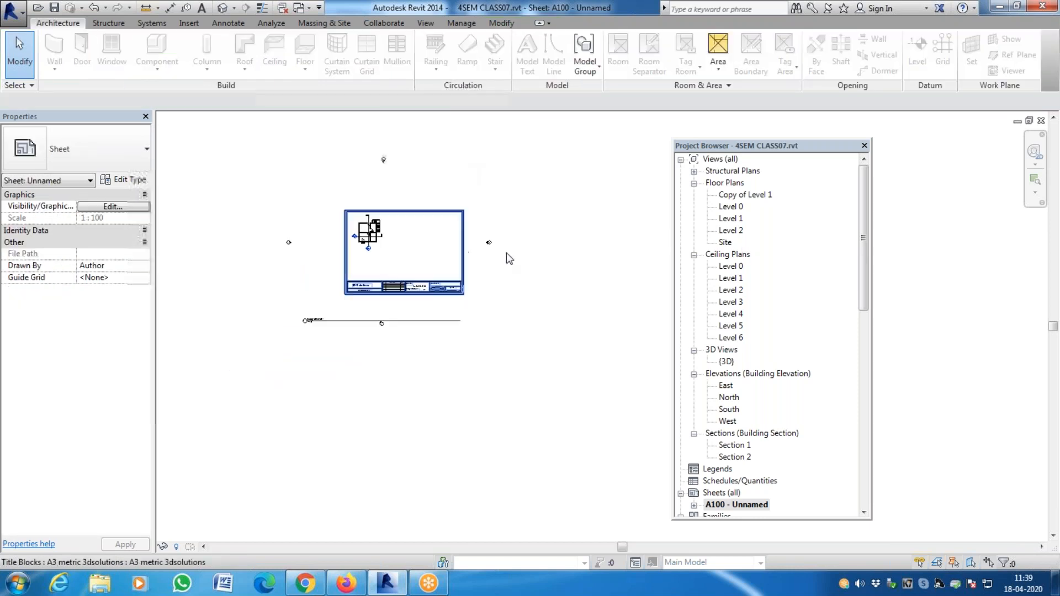
left_click(729, 409)
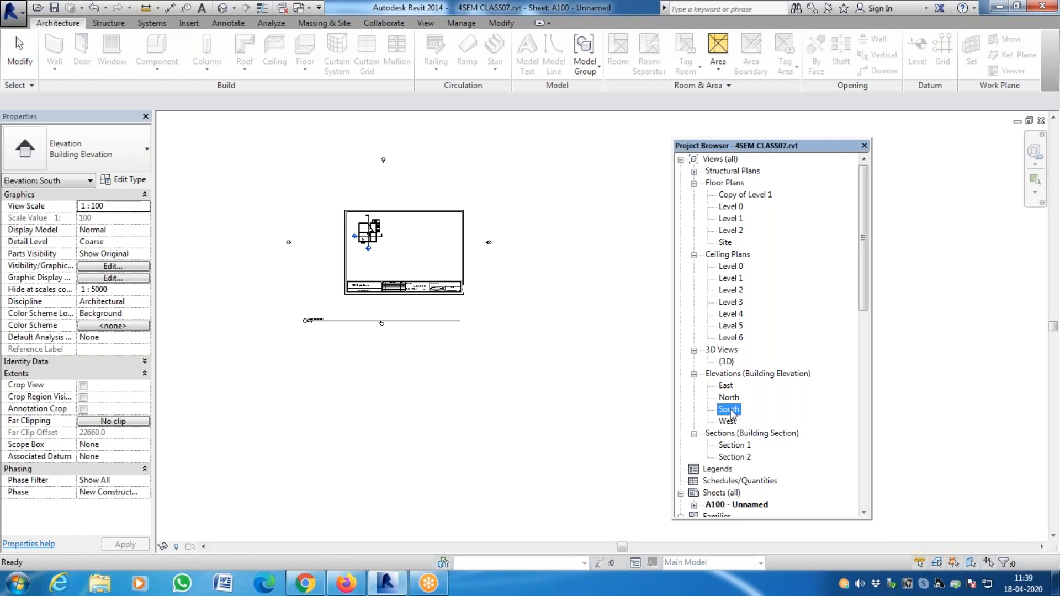
left_click_drag(730, 414, 525, 269)
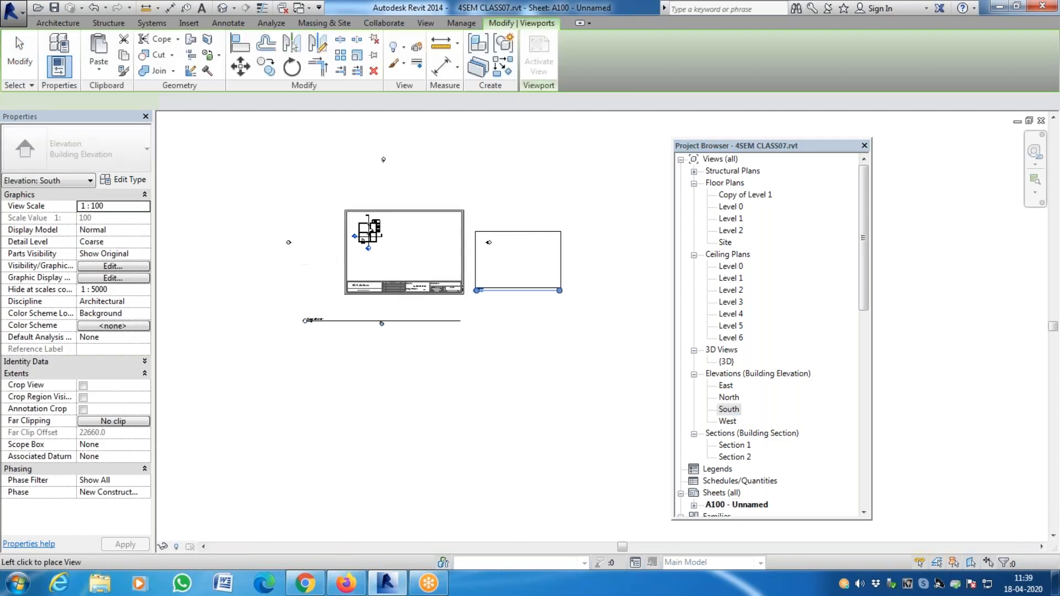
left_click(542, 372)
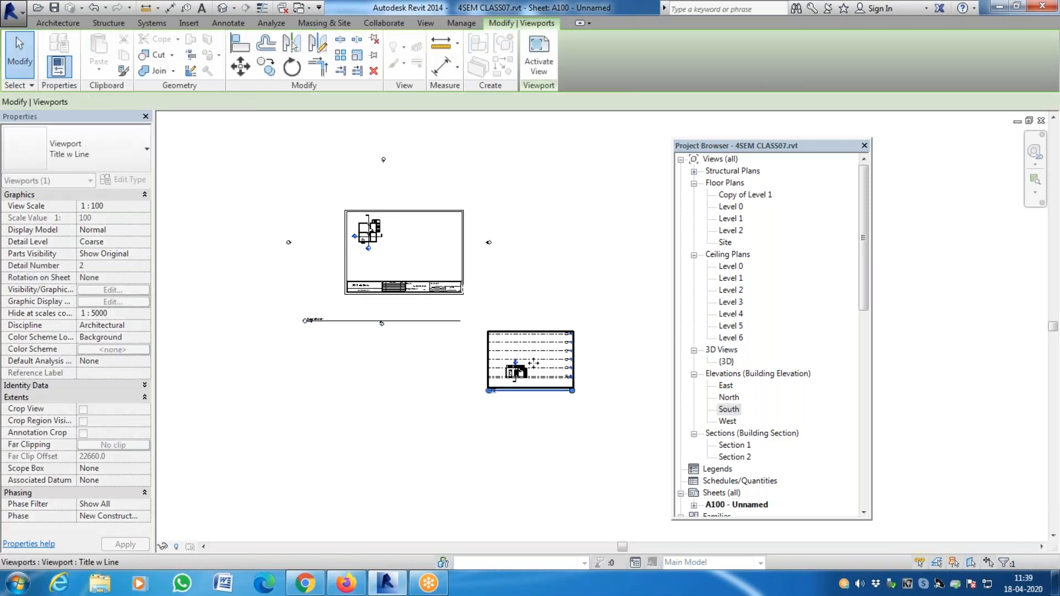
left_click_drag(535, 367, 409, 386)
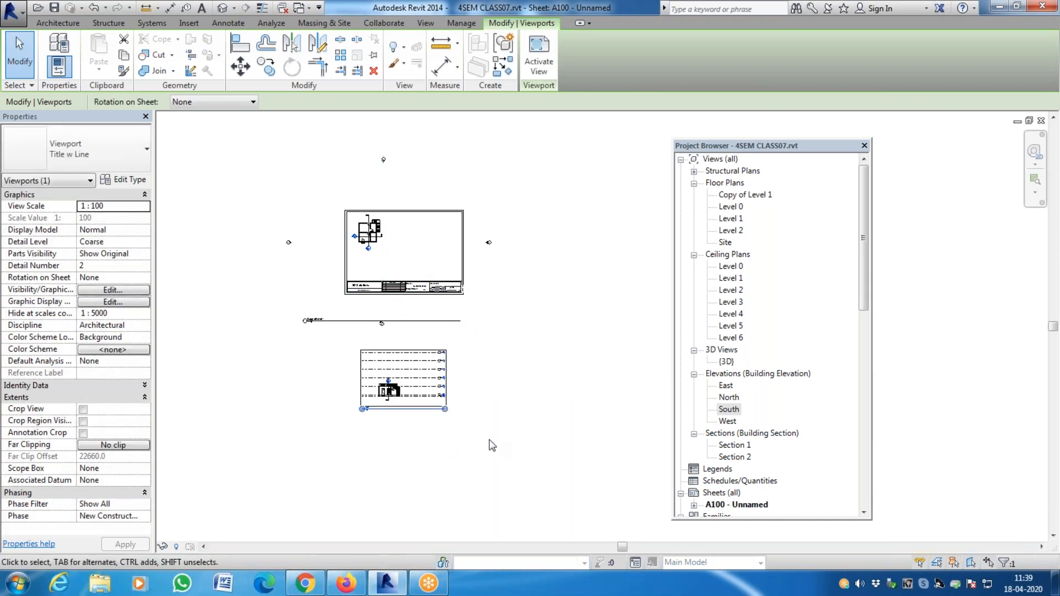
Move the South viewport's title line farther down, well below the elevation drawing.
left_click(459, 429)
left_click(444, 407)
left_click(439, 441)
left_click_drag(422, 411, 421, 477)
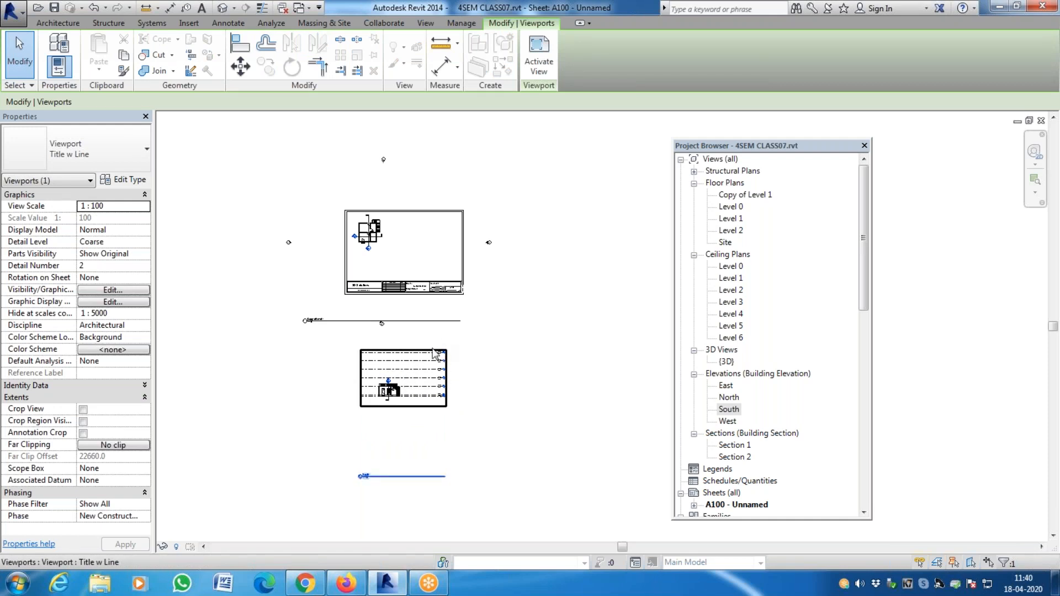
Activate the South viewport, then leave it by opening the South elevation and reopening sheet A100.
left_click(539, 52)
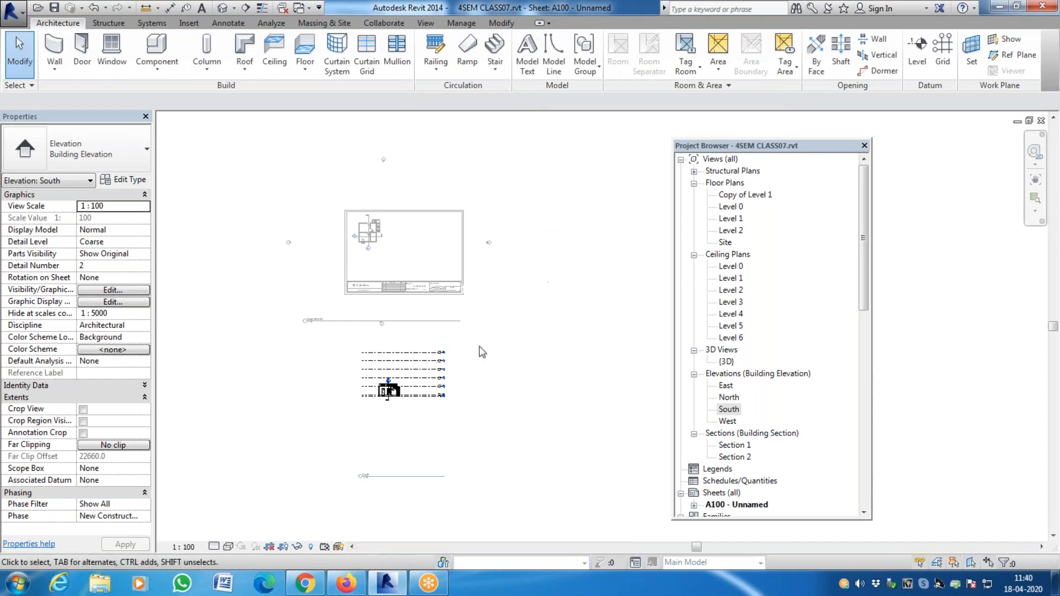
double_click(728, 410)
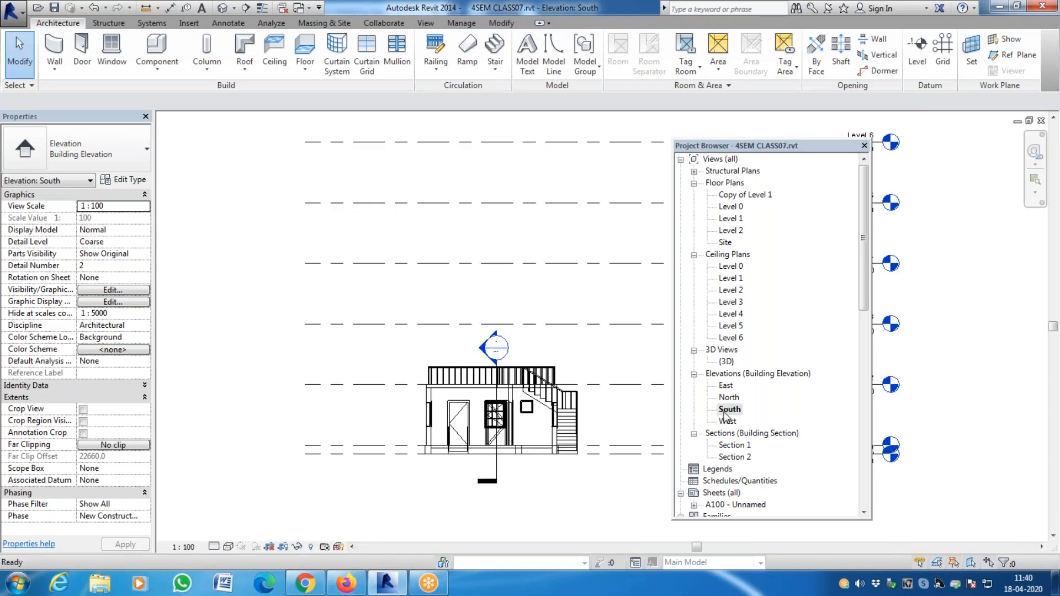
double_click(730, 506)
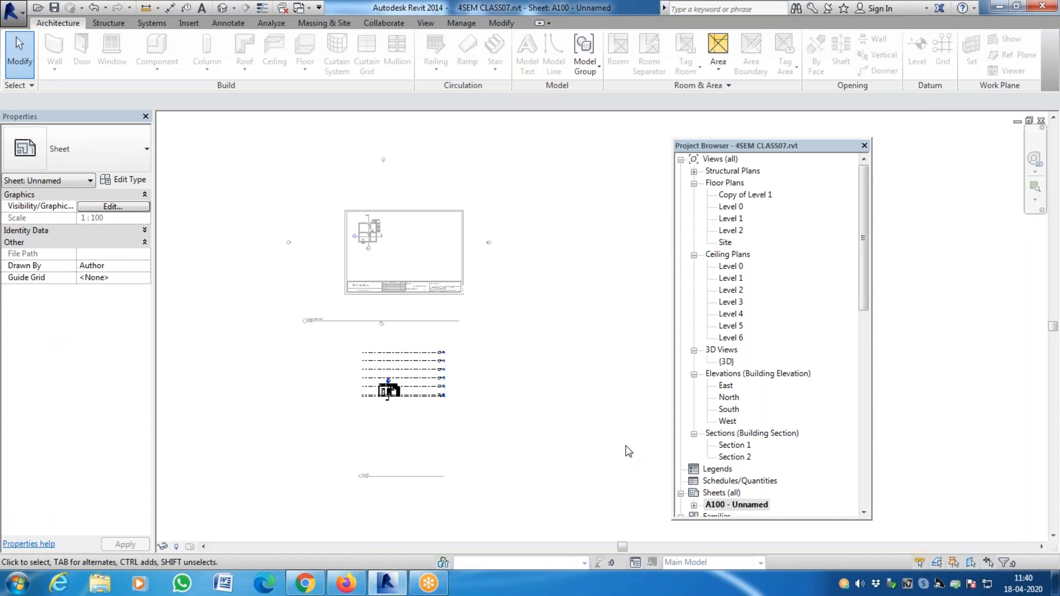
Open the sheet's title block family and load it back into the 4SEM CLASS07.rvt project.
double_click(463, 223)
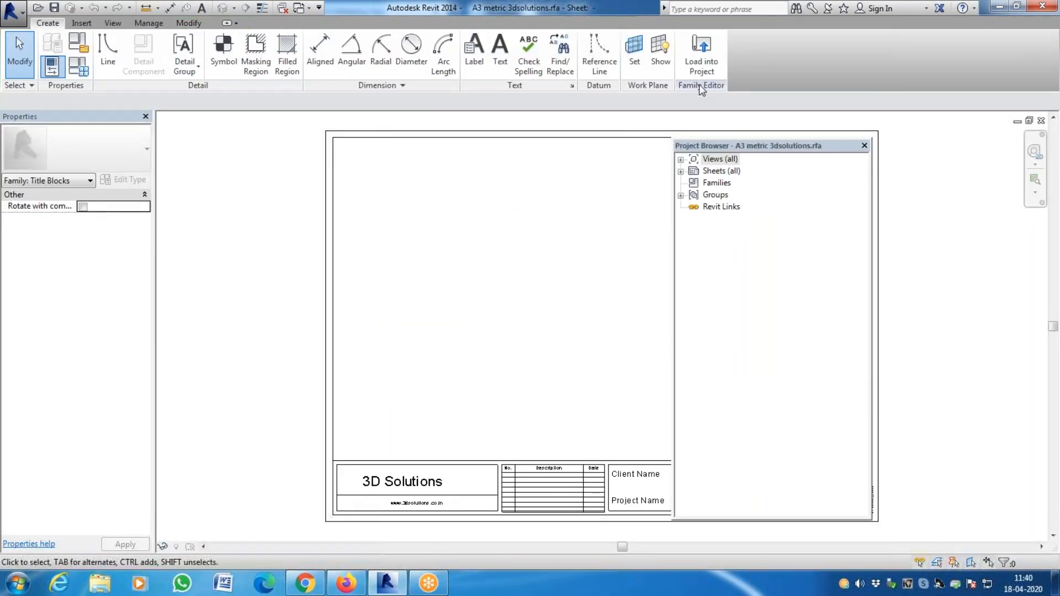
left_click(707, 53)
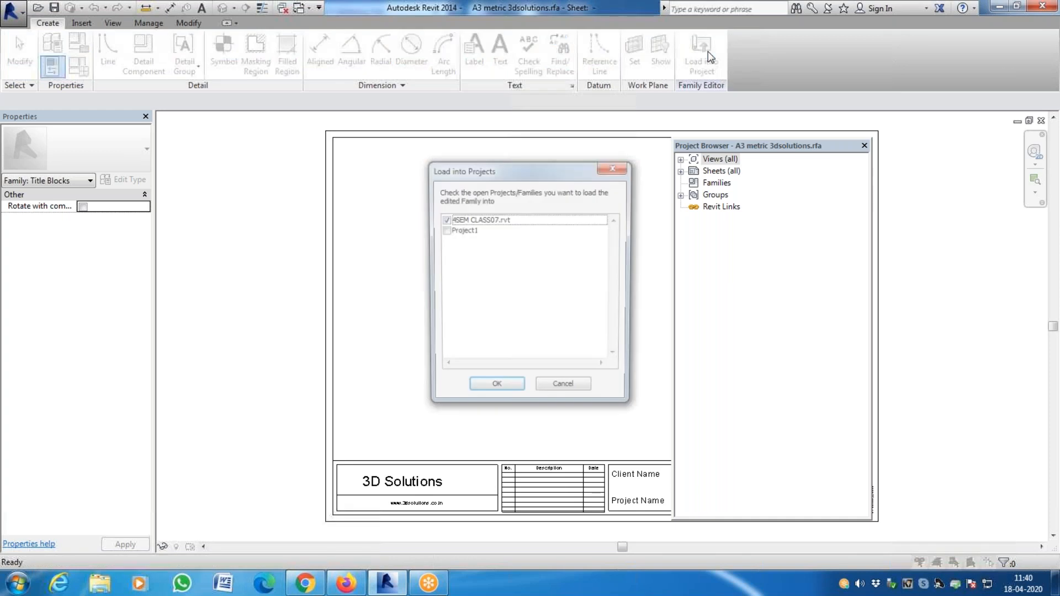
left_click(483, 388)
Turn on Crop View, Crop Region Visible and Annotation Crop for the South viewport.
left_click(372, 373)
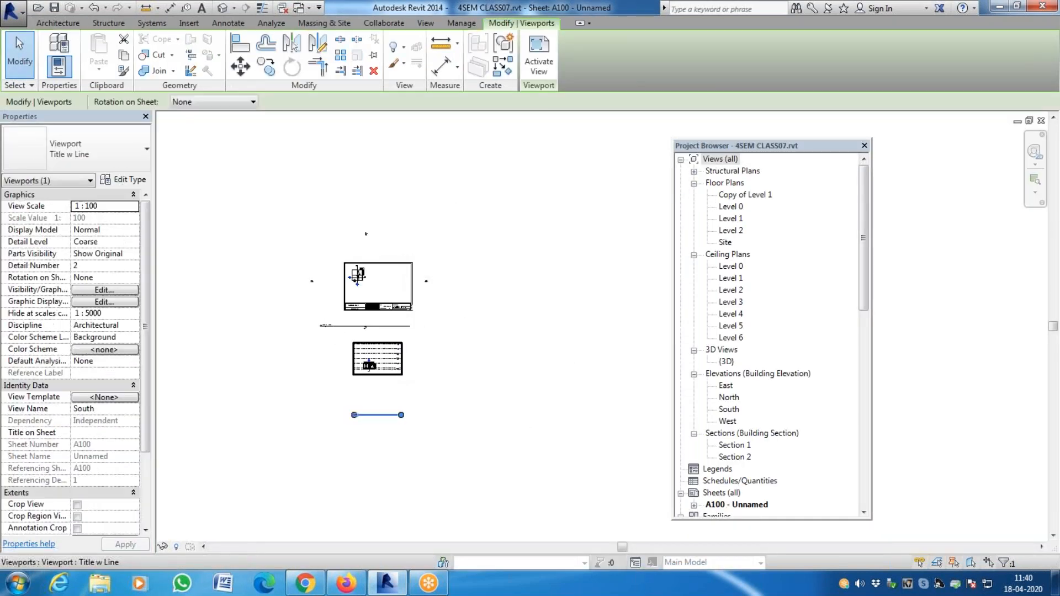
scroll(469, 395, "up", 2)
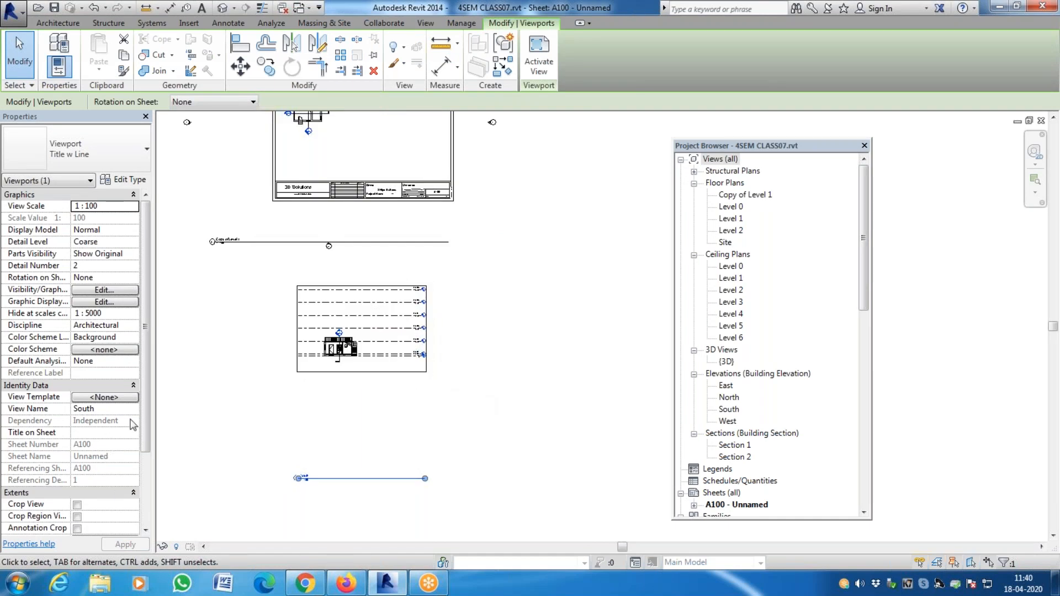
left_click_drag(144, 409, 145, 486)
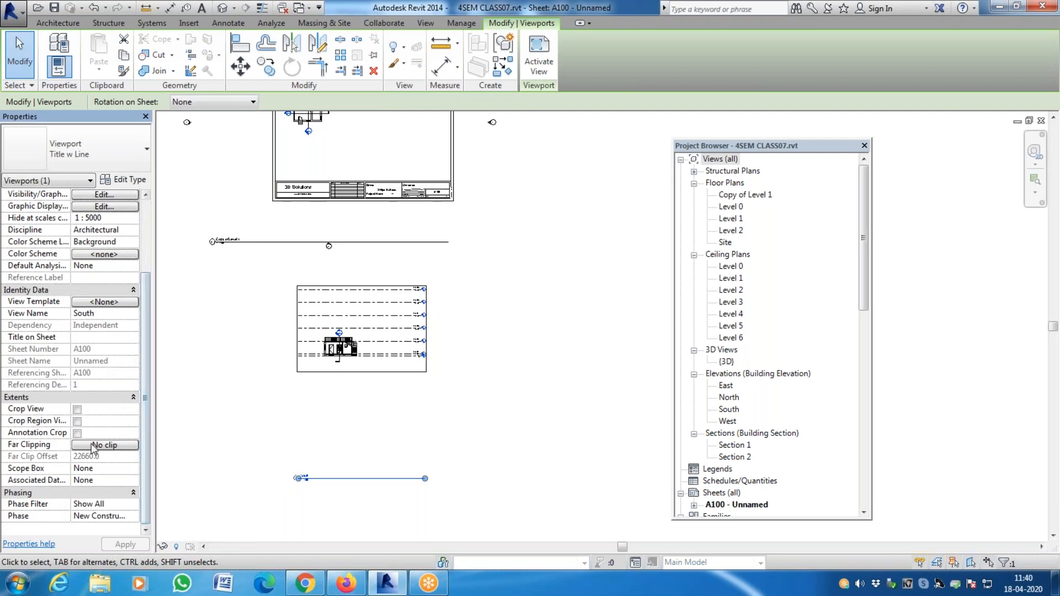
left_click(77, 422)
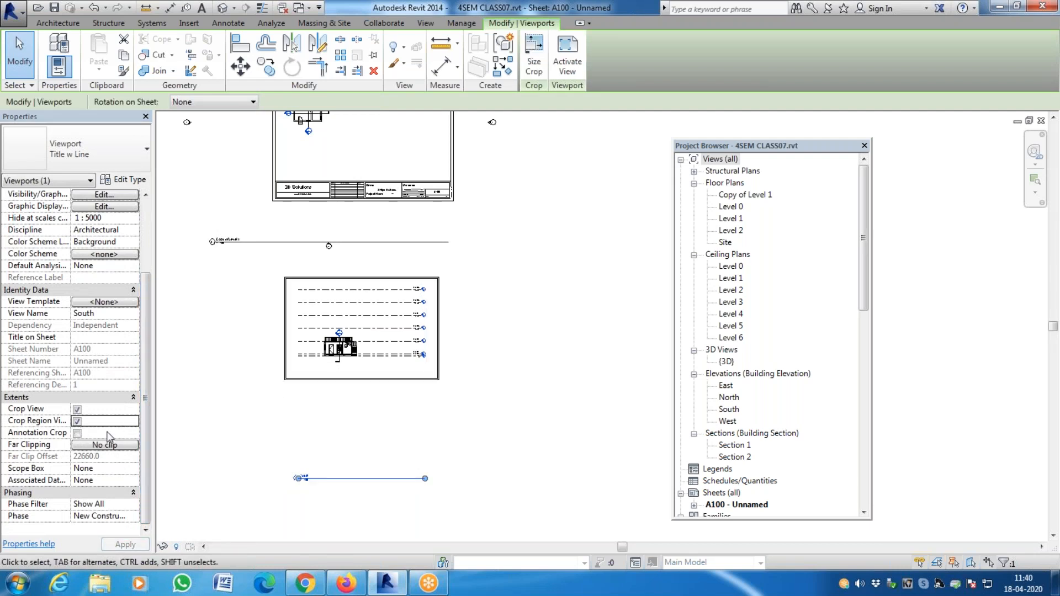
left_click(76, 434)
left_click(473, 400)
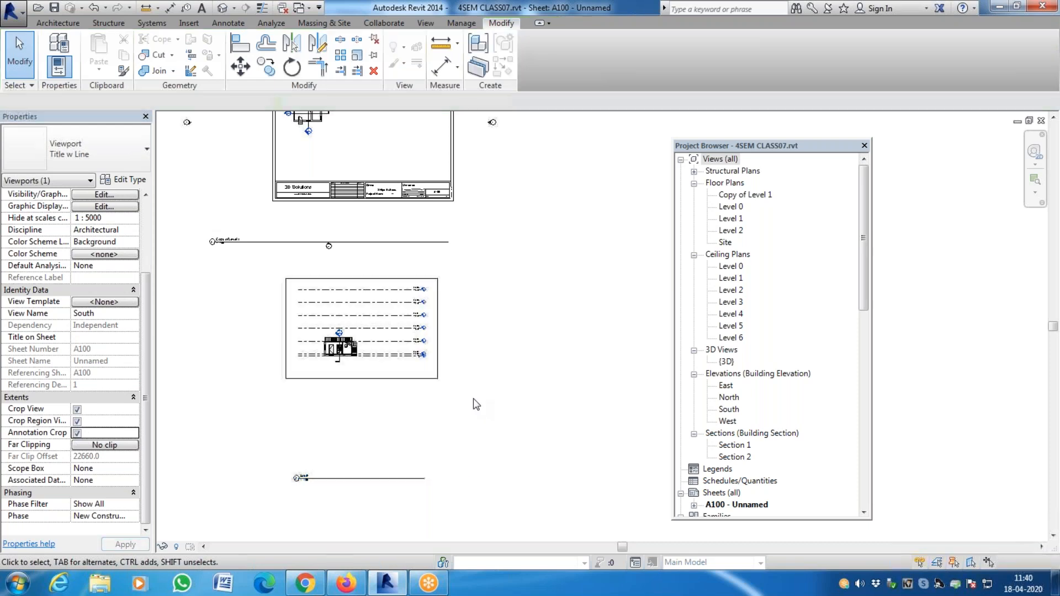
Reduce the South viewport's model crop width to 253 mm and then further to 203 mm.
left_click(441, 365)
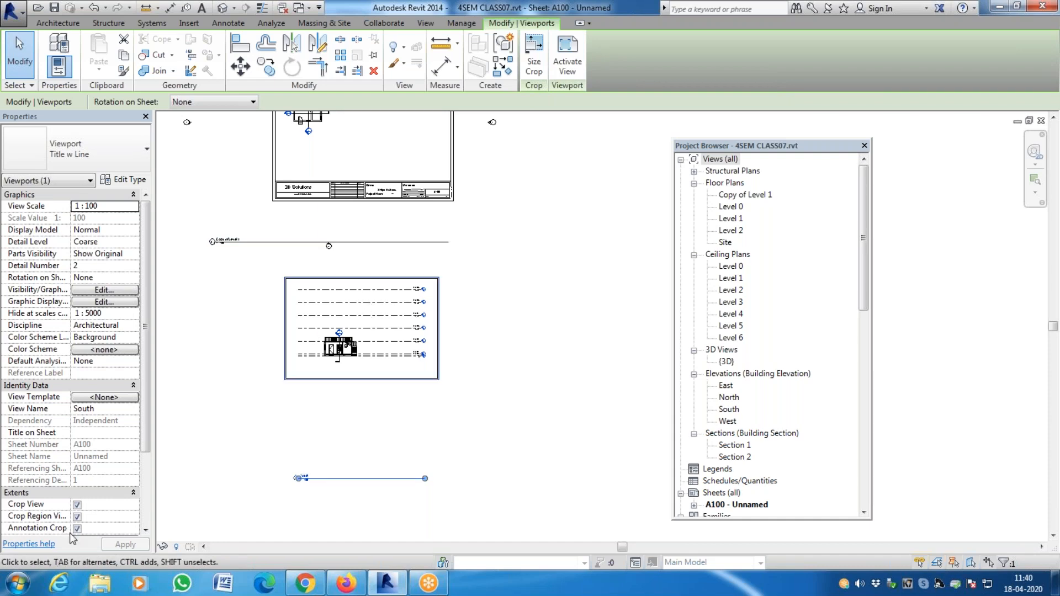
left_click(582, 272)
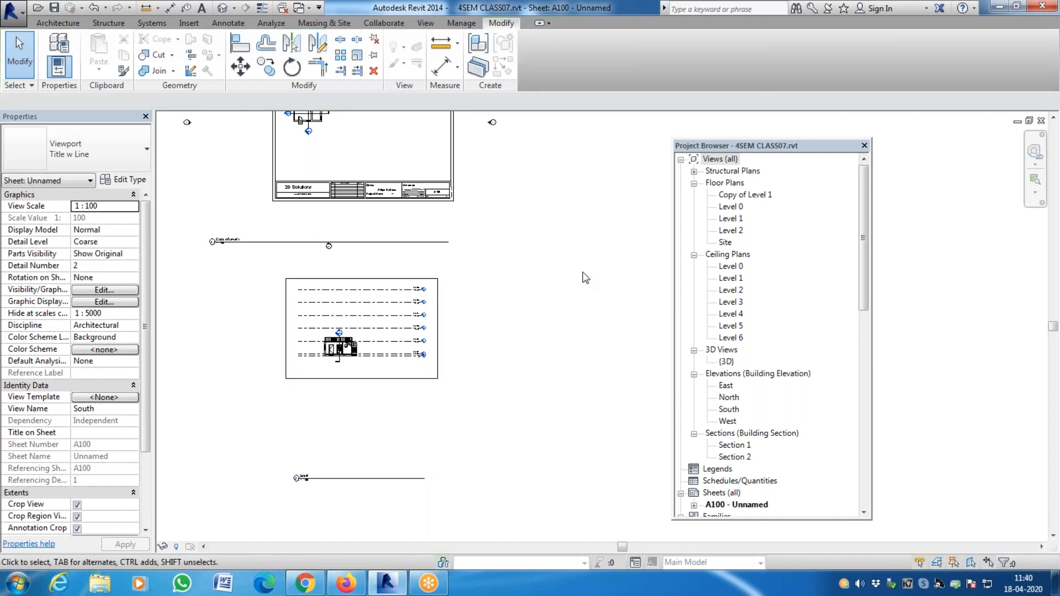
left_click(439, 289)
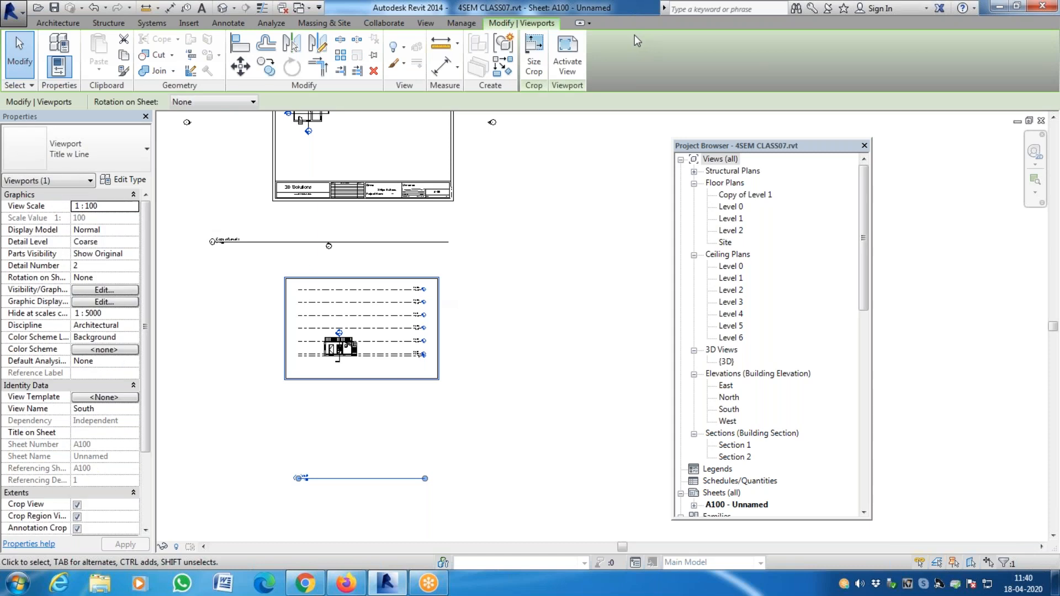
left_click(533, 55)
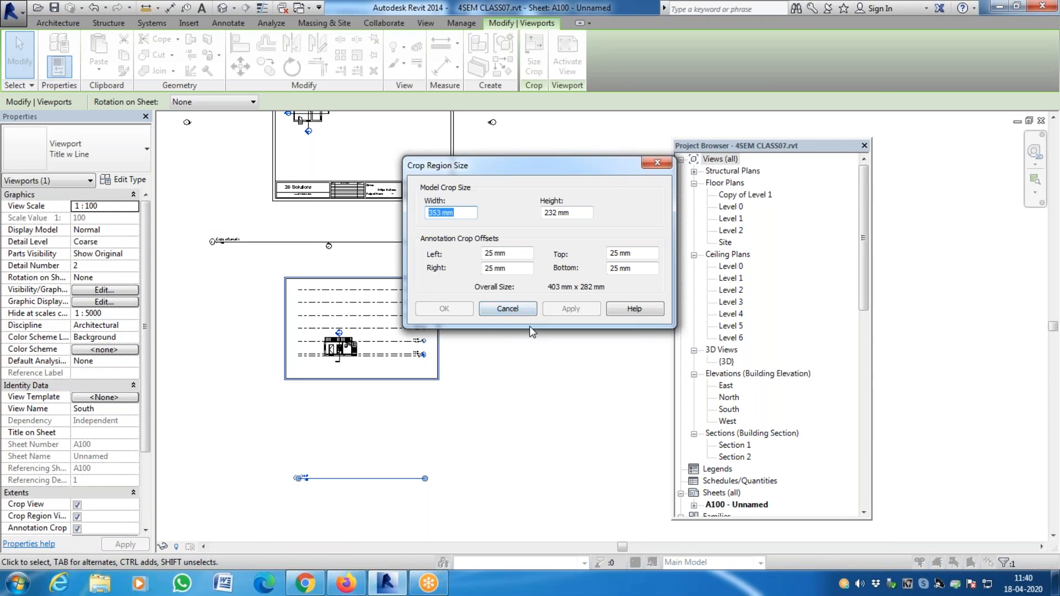
left_click(438, 213)
type("2")
key("Tab")
left_click(571, 311)
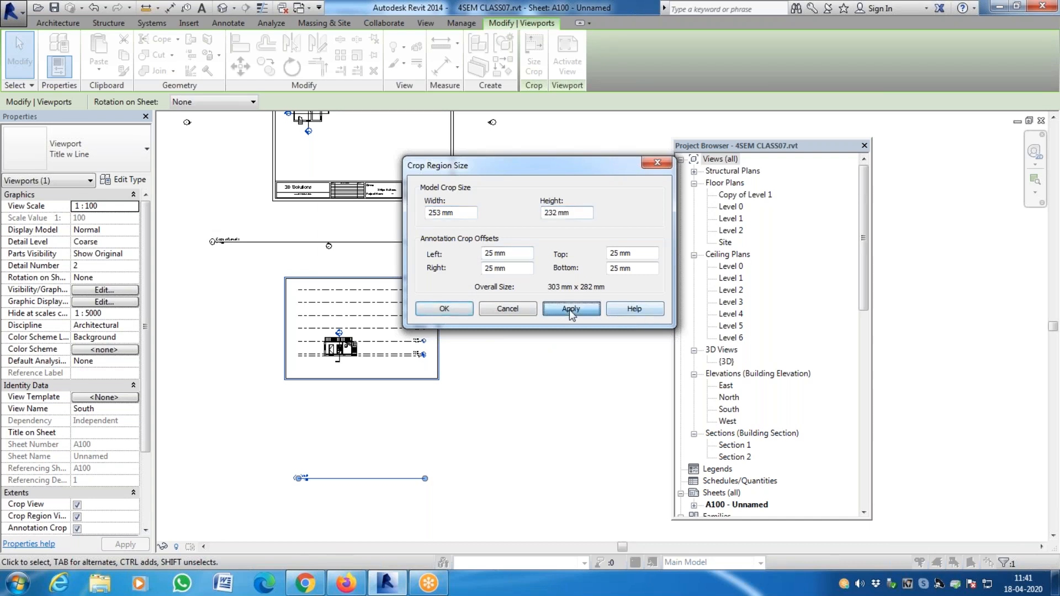
left_click(435, 214)
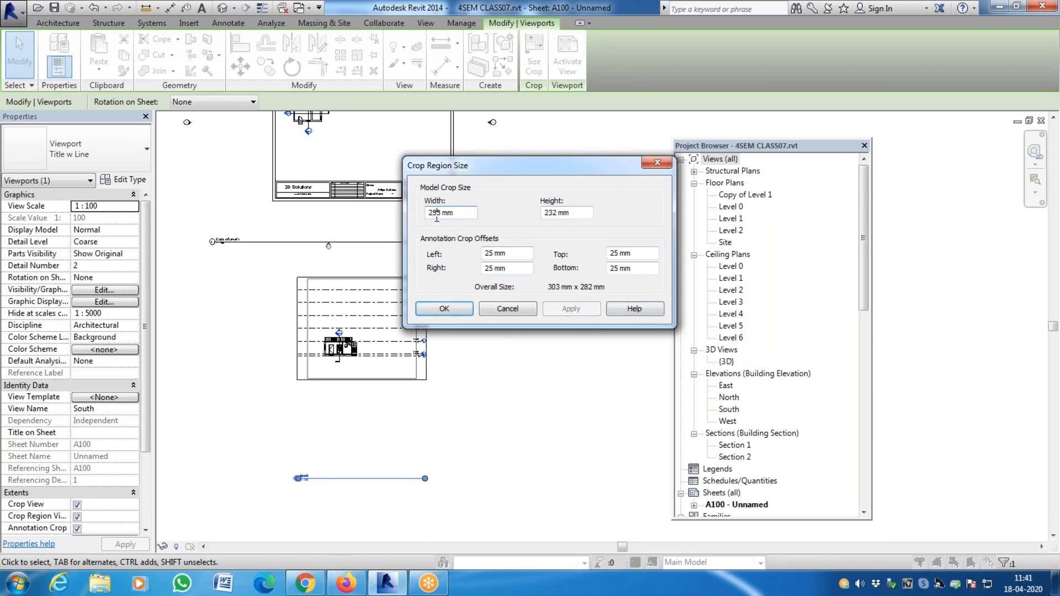
type("0")
left_click(587, 312)
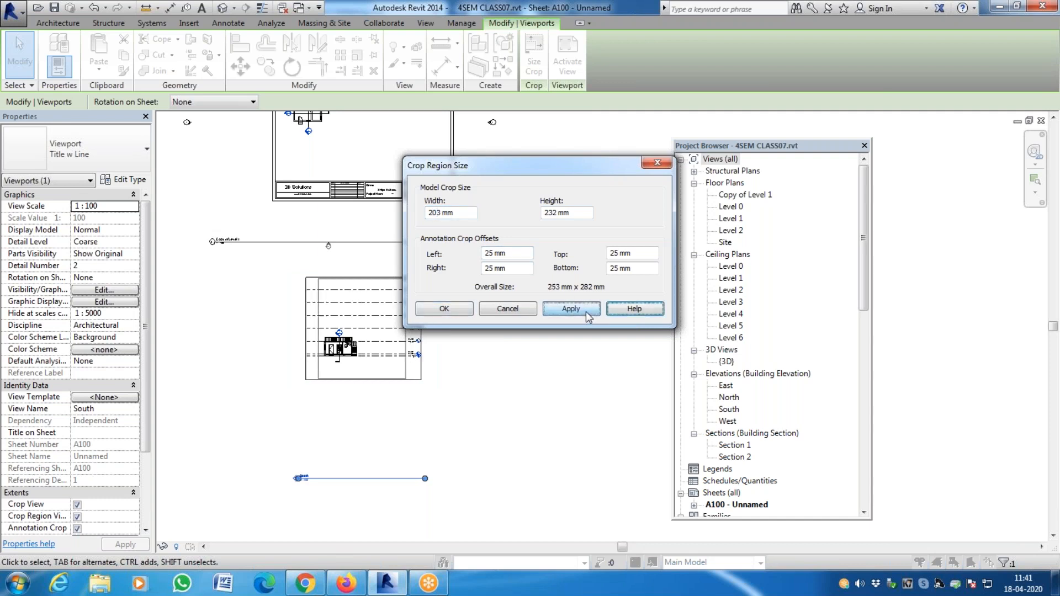
left_click(471, 310)
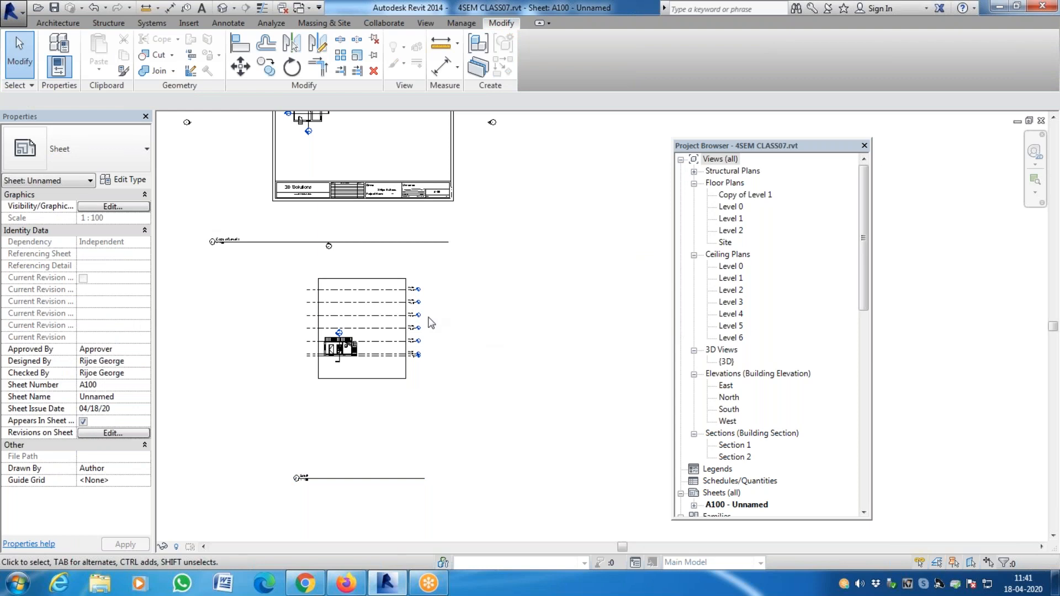
Set the South viewport's model crop height to 102 mm.
left_click(419, 321)
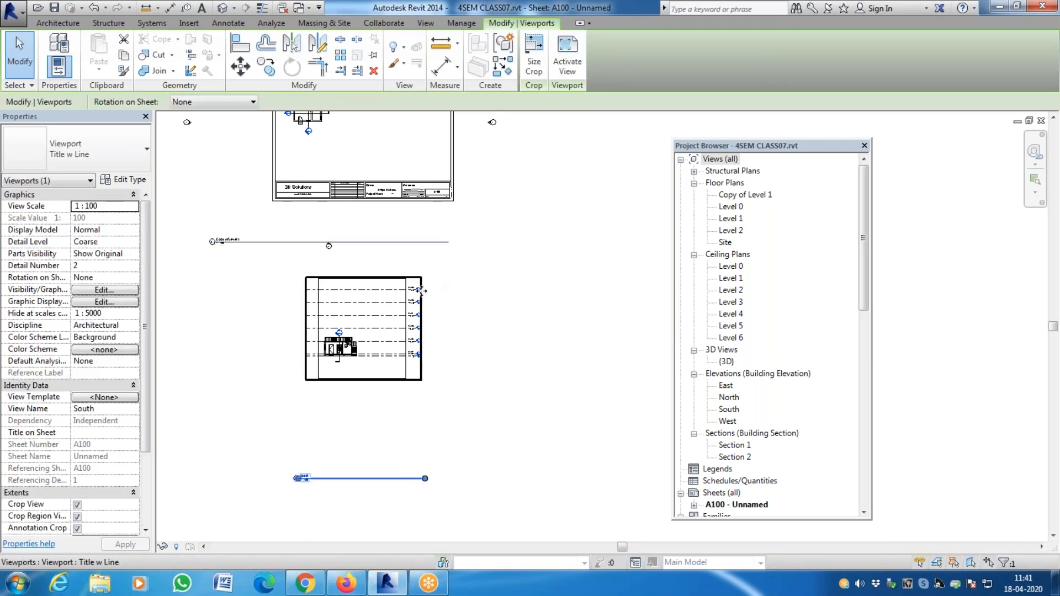
left_click(533, 58)
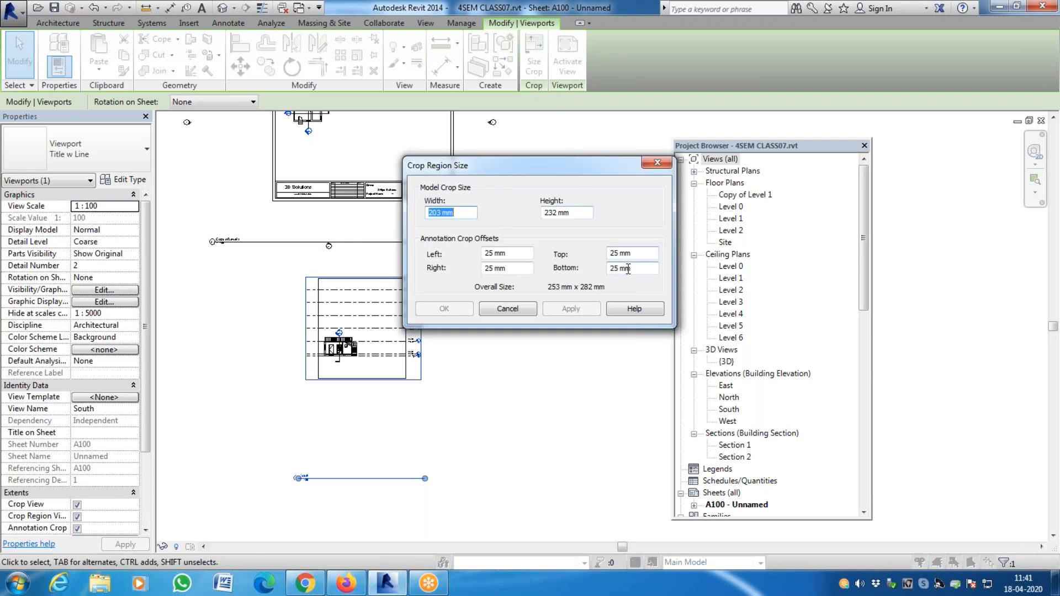
left_click(552, 213)
type("10")
left_click(583, 312)
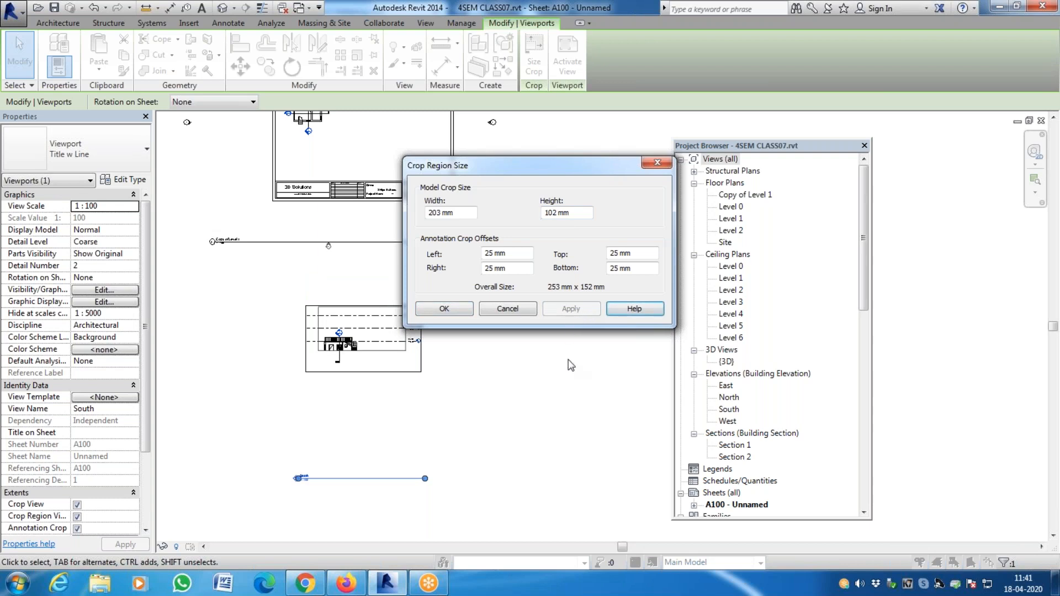
left_click(444, 309)
Activate the South viewport, extend its crop region's bottom edge slightly downward and lower the top edge toward the building.
scroll(423, 312, "up", 4)
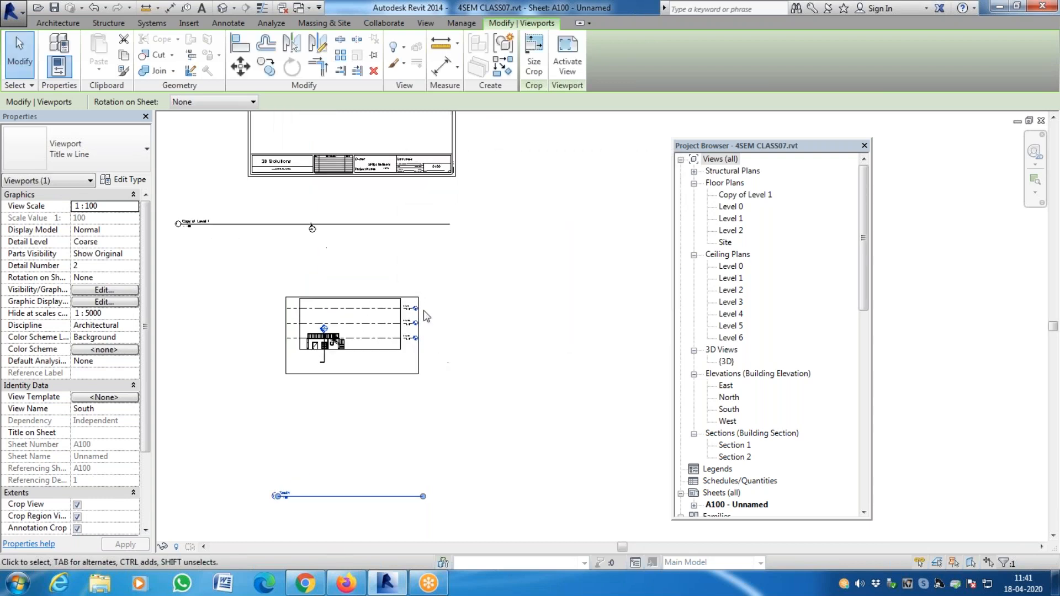
scroll(414, 364, "down", 2)
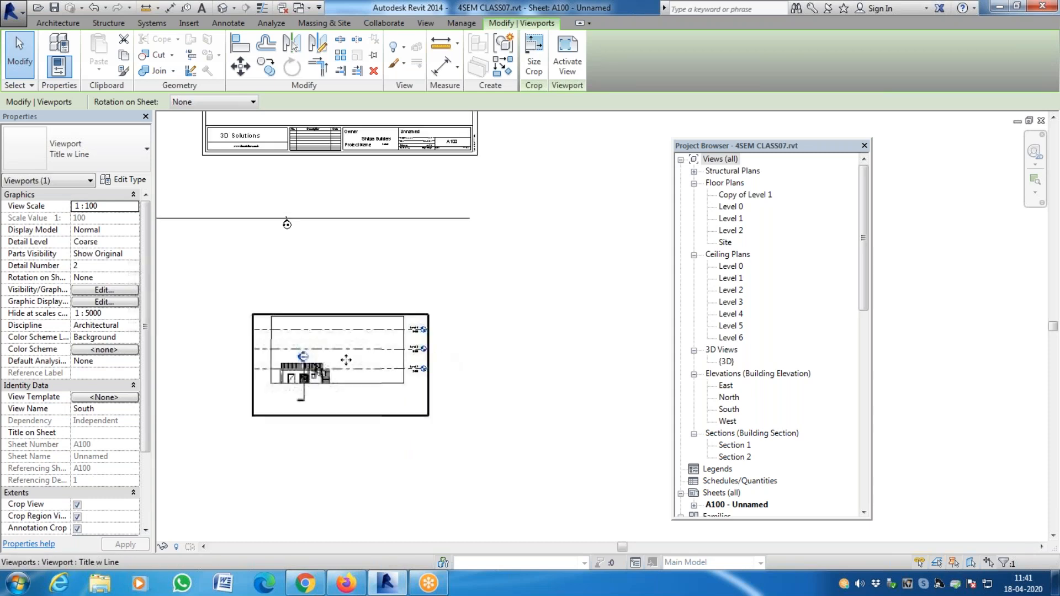
double_click(360, 382)
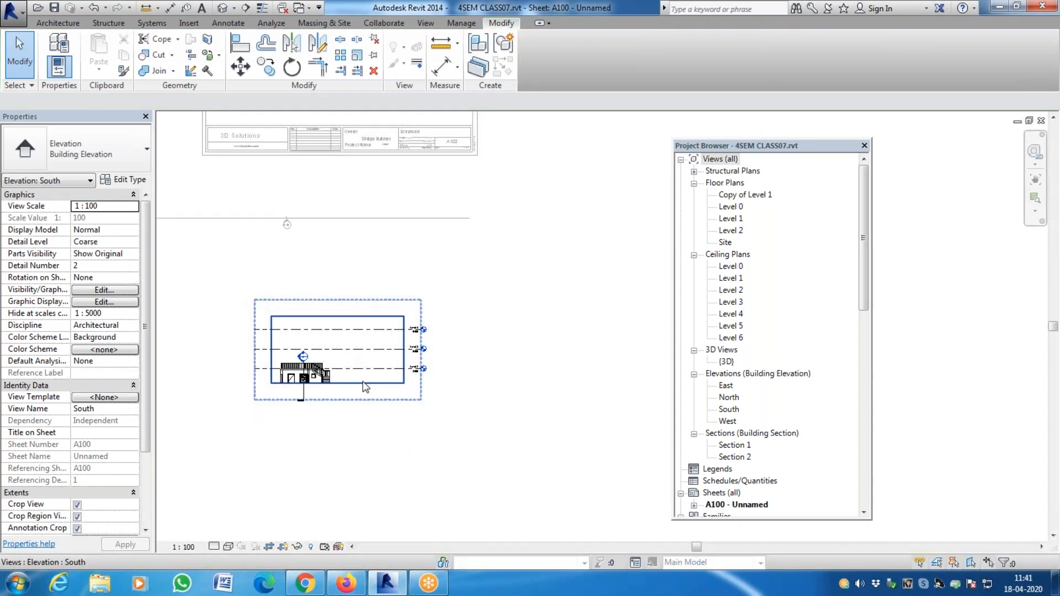
left_click(338, 383)
left_click_drag(338, 383, 338, 388)
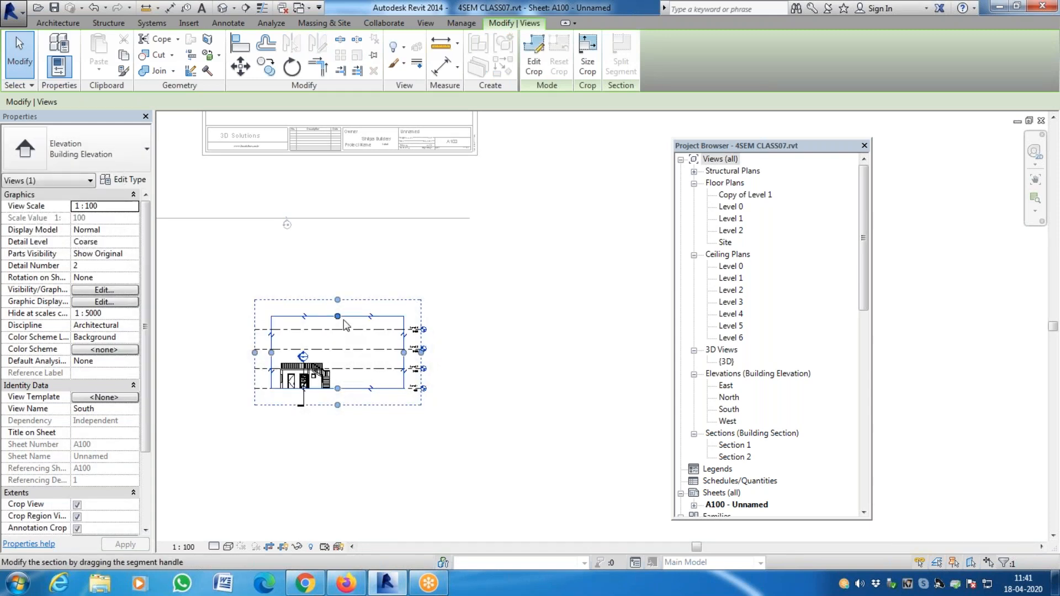
left_click_drag(338, 318, 338, 343)
left_click(466, 372)
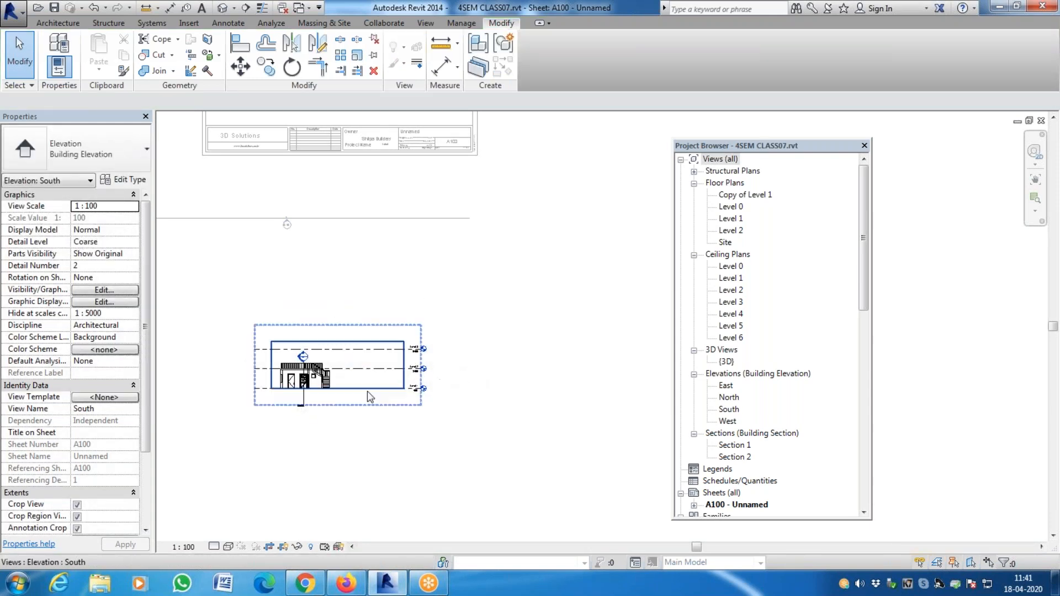
Extend the South crop region's bottom edge below the section line and pull its right edge in close to the building.
left_click(335, 389)
left_click_drag(339, 391, 338, 409)
left_click_drag(403, 374, 337, 375)
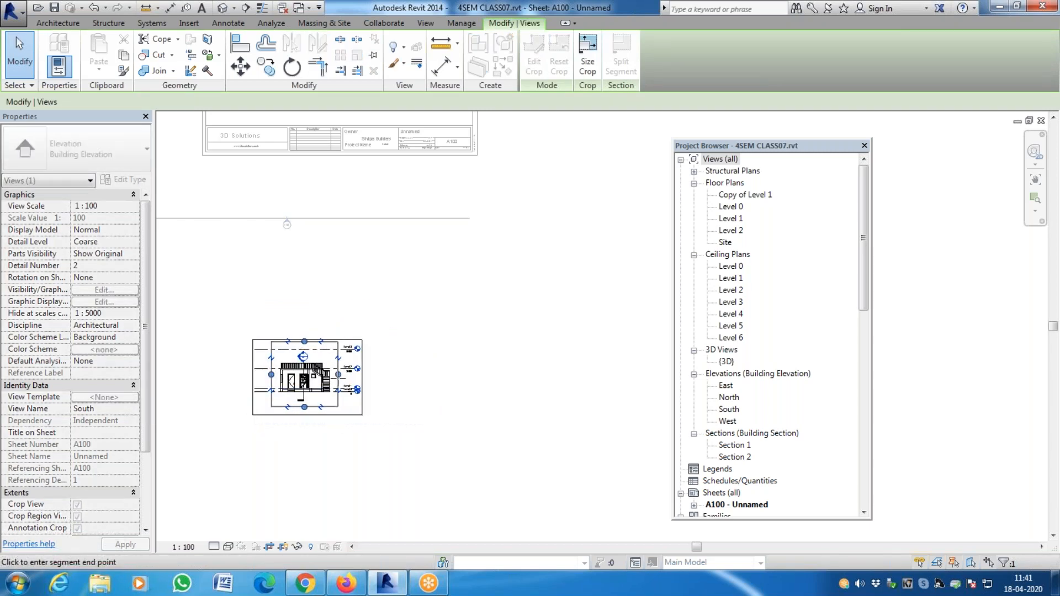
left_click(419, 379)
left_click(332, 351)
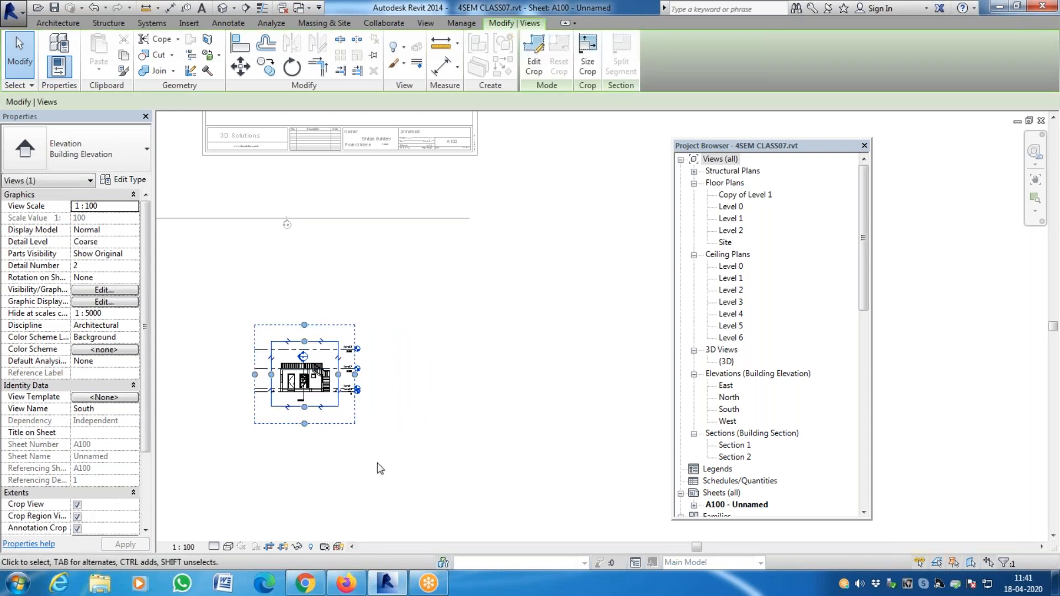
left_click(313, 454)
scroll(299, 403, "up", 2)
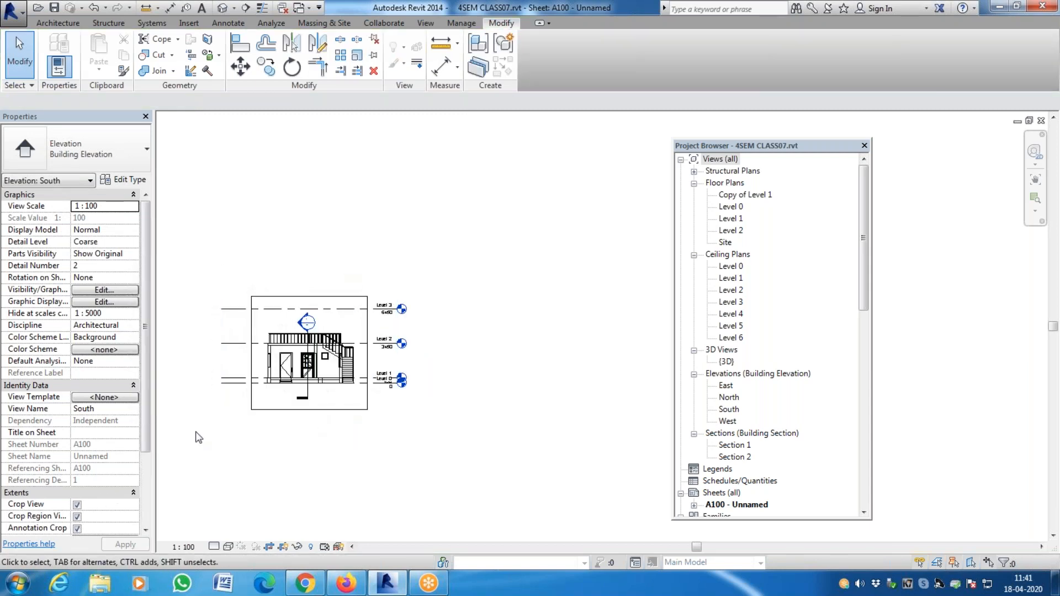
Try to move the South viewport's crop region up toward the sheet and undo each move.
scroll(476, 443, "down", 2)
scroll(453, 439, "down", 1)
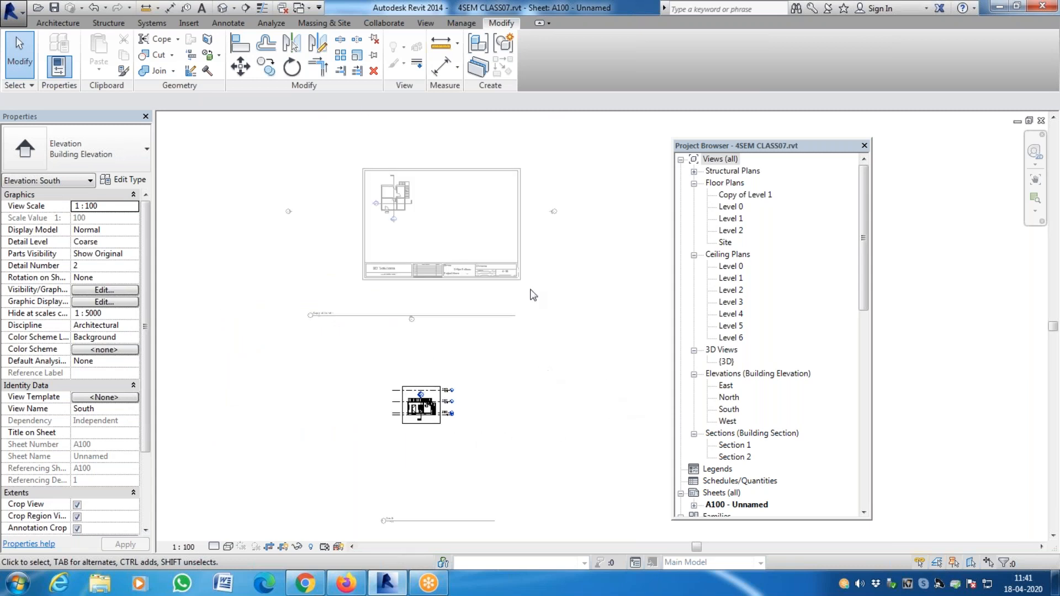
left_click_drag(406, 386, 406, 330)
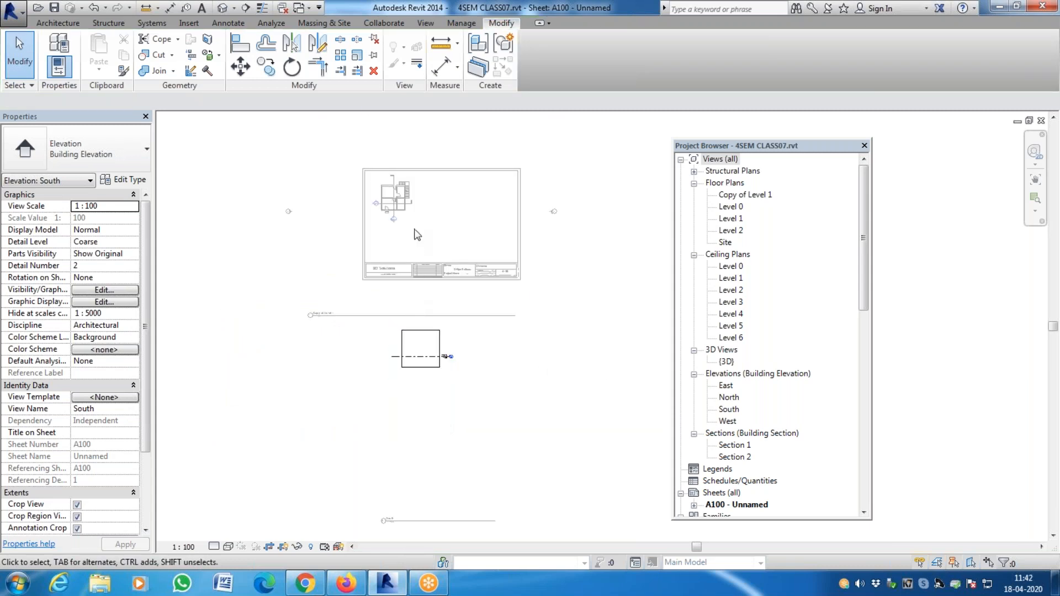
key("ctrl+z")
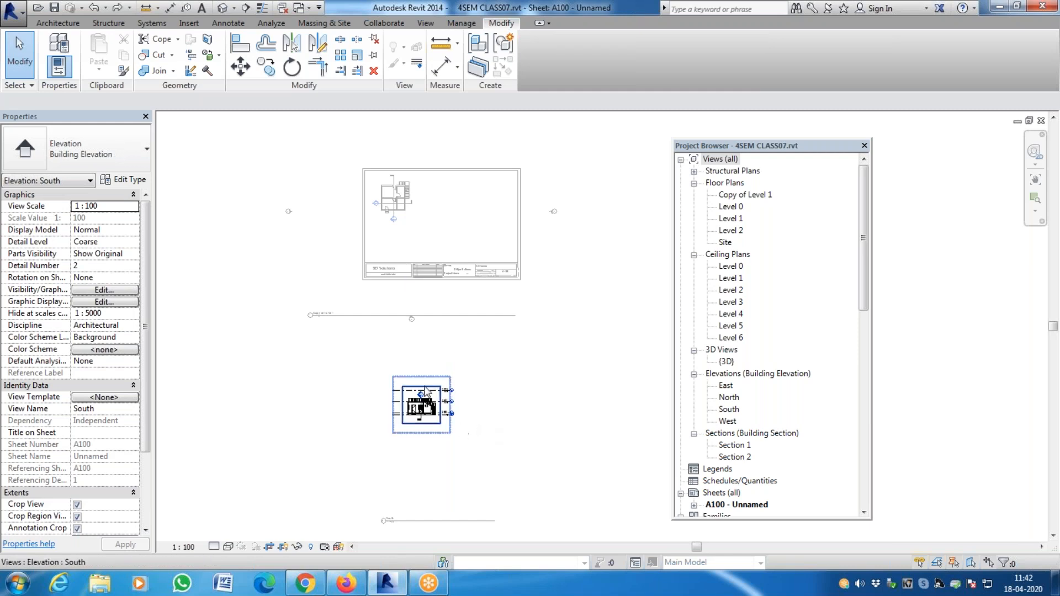
left_click(432, 359)
left_click_drag(431, 359, 438, 268)
key("ctrl+z")
left_click(440, 386)
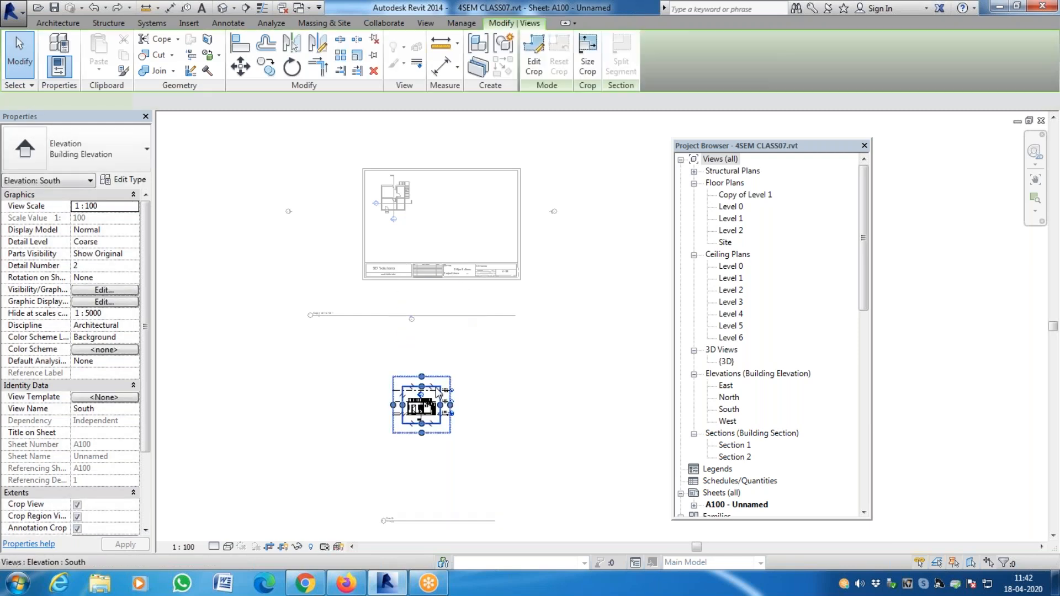
left_click(464, 438)
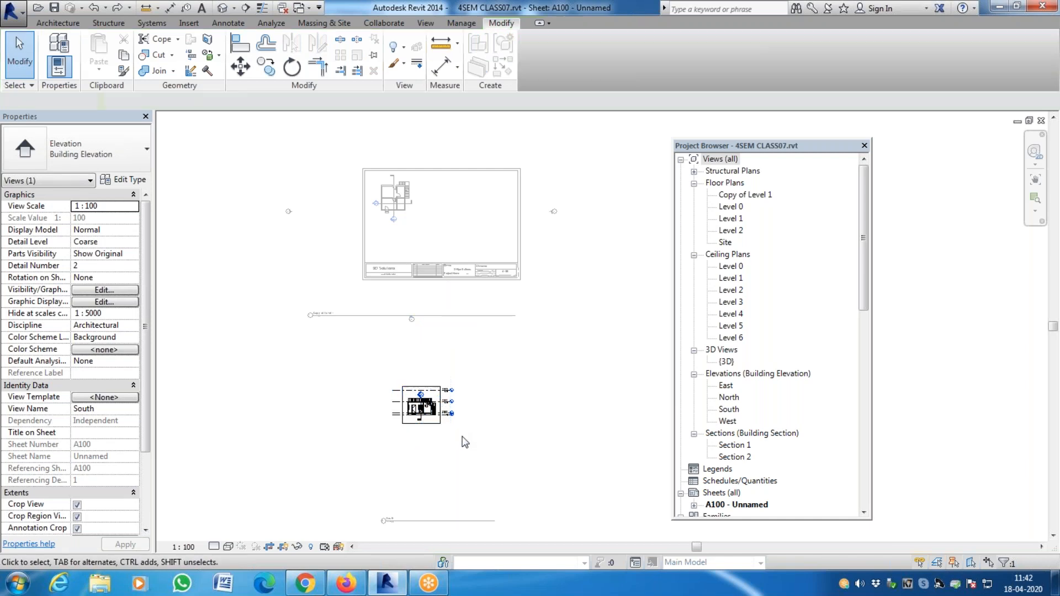
left_click(445, 414)
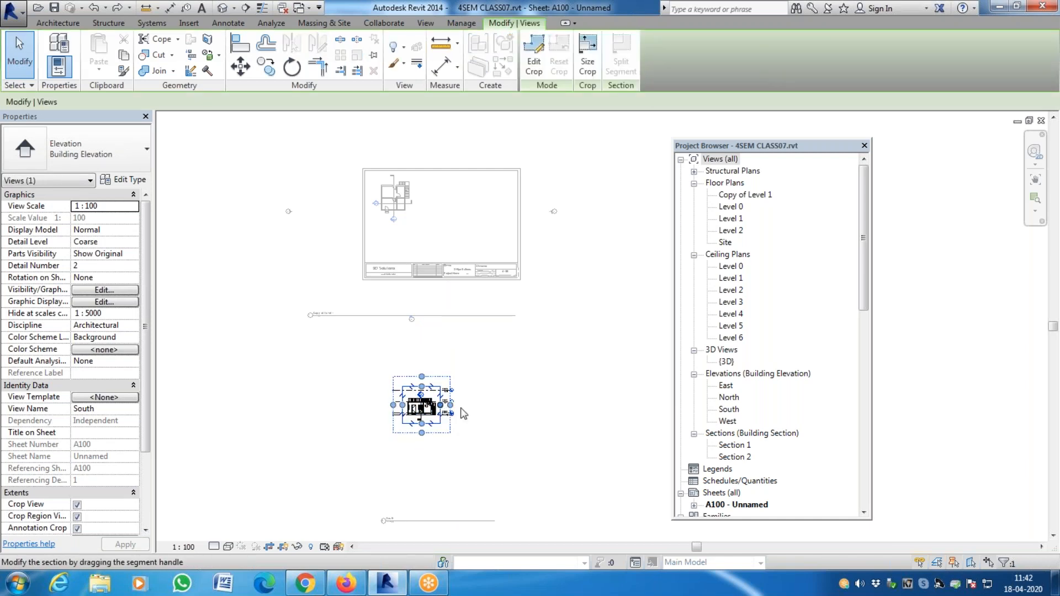
left_click(588, 61)
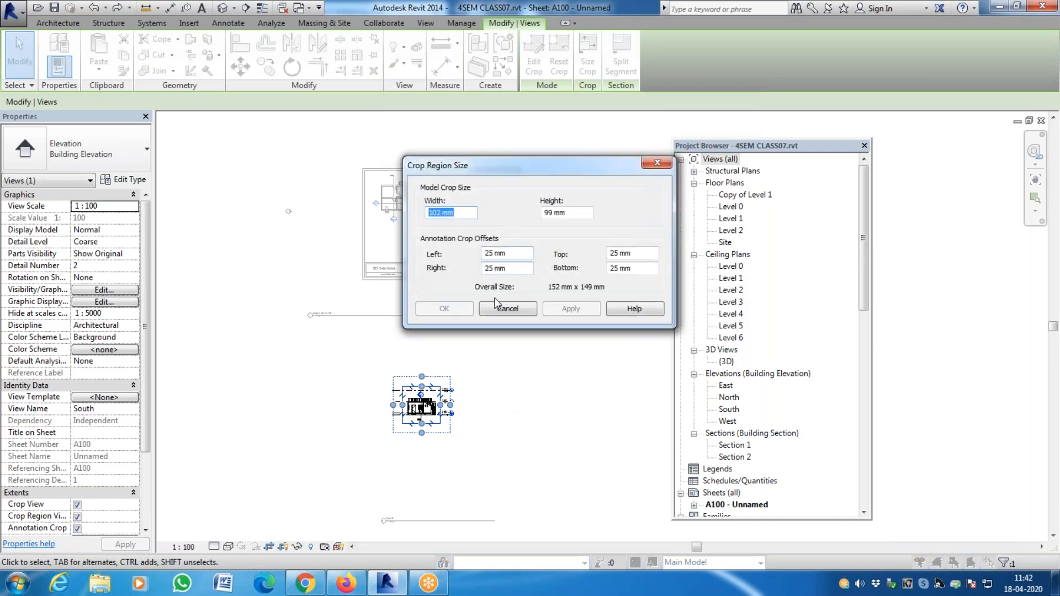
key("Escape")
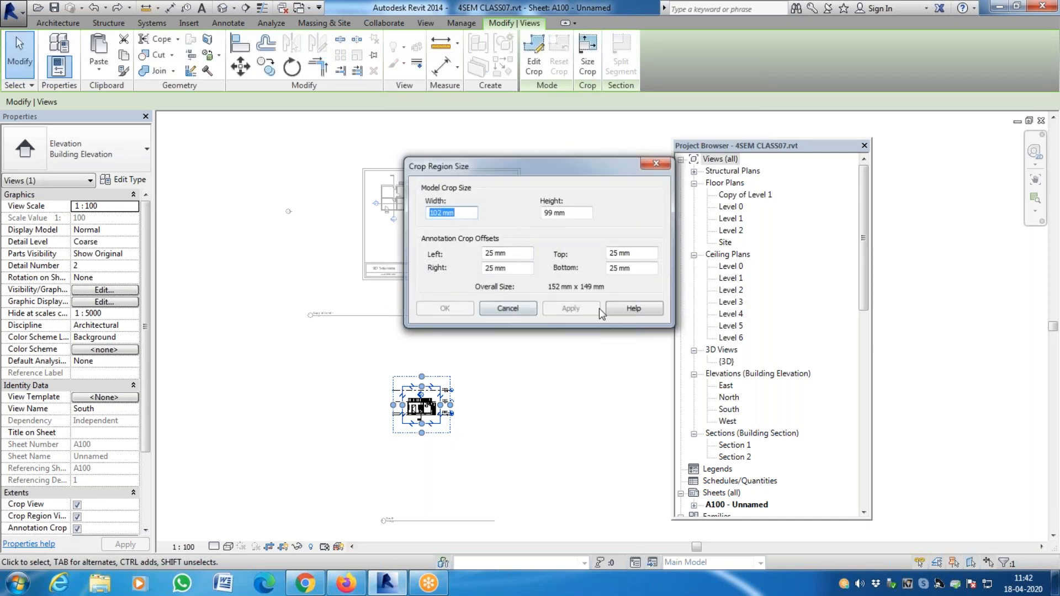
left_click(542, 59)
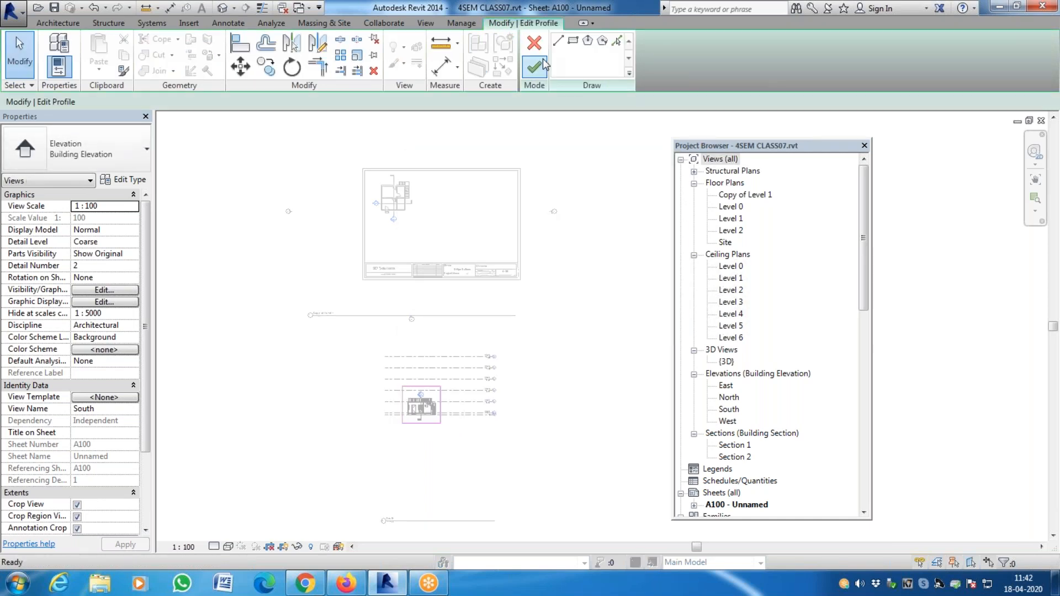
left_click(534, 68)
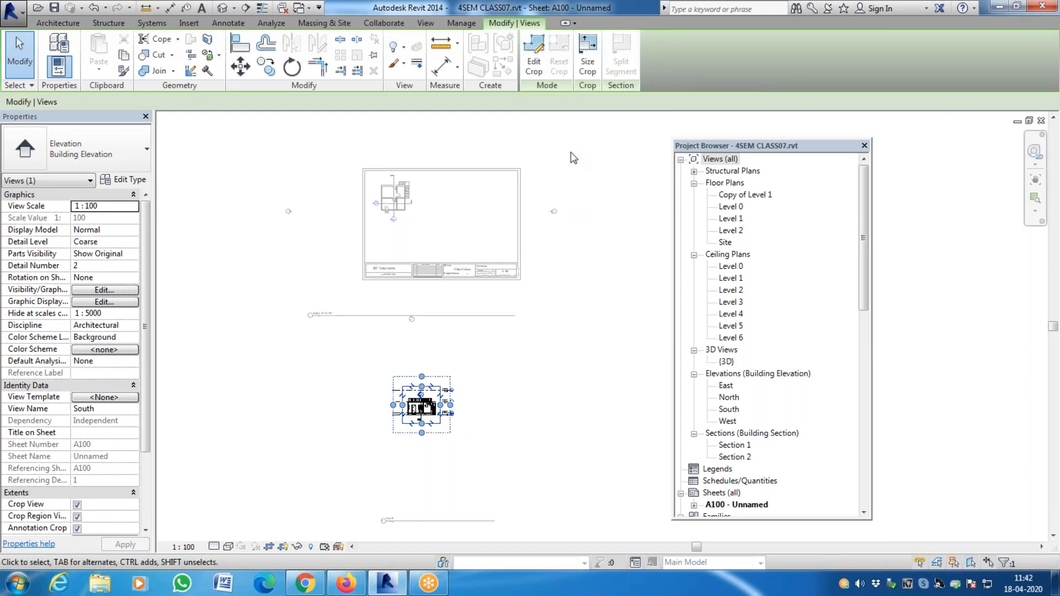
Try to shift the South viewport's crop region slightly sideways and undo the move.
left_click(592, 216)
left_click(442, 396)
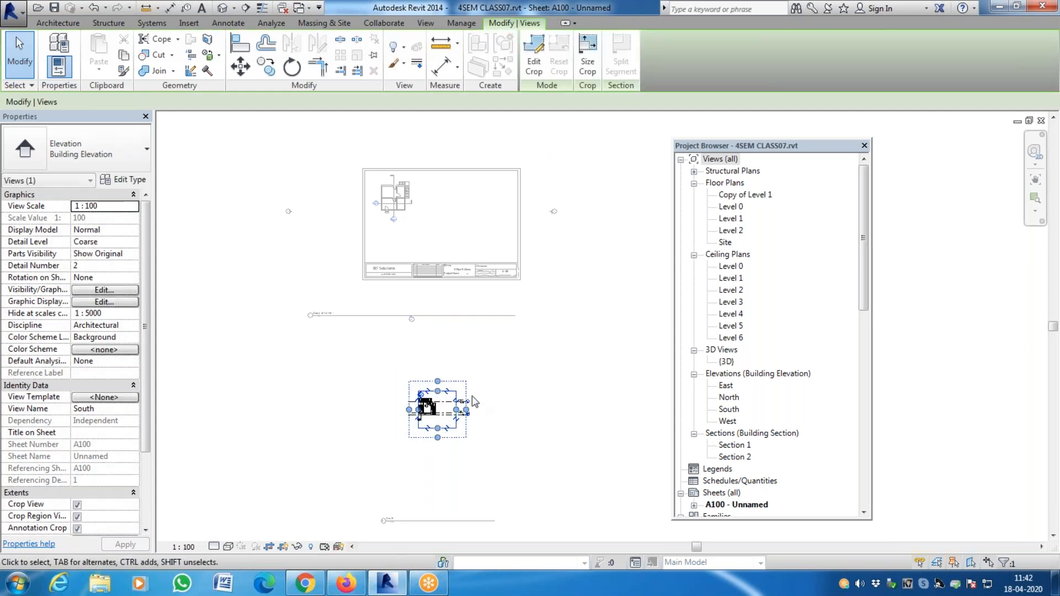
left_click(532, 367)
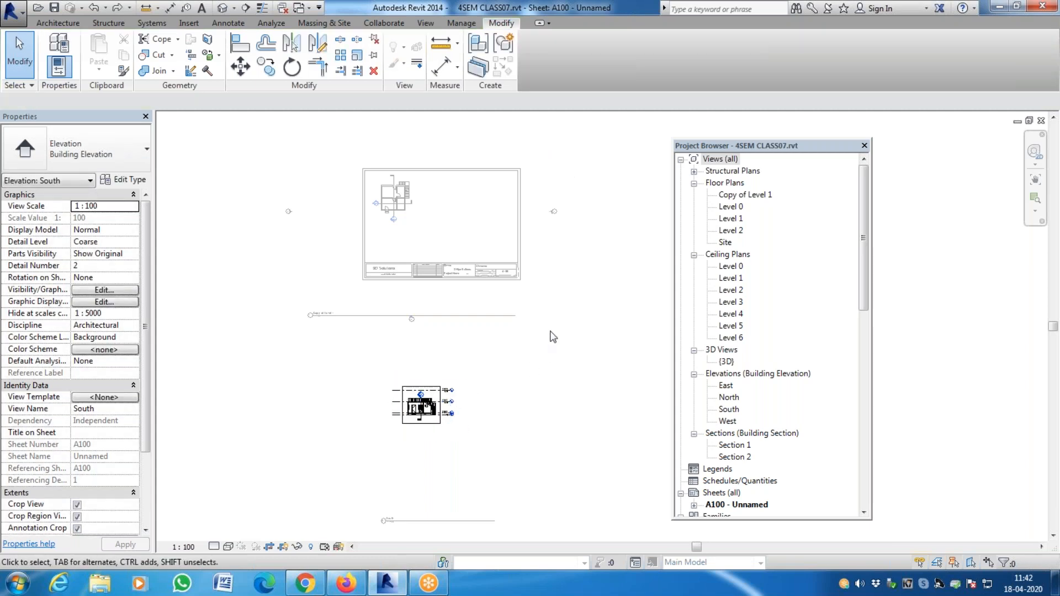
Turn off the annotation crop and the crop region's visibility for the South elevation.
left_click(422, 408)
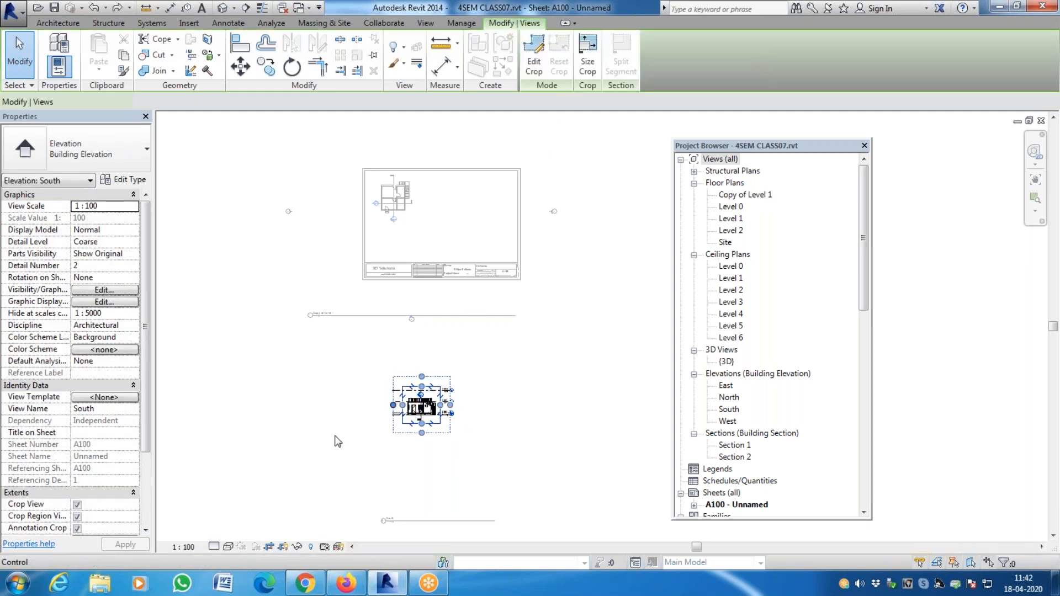
left_click(77, 528)
left_click(77, 517)
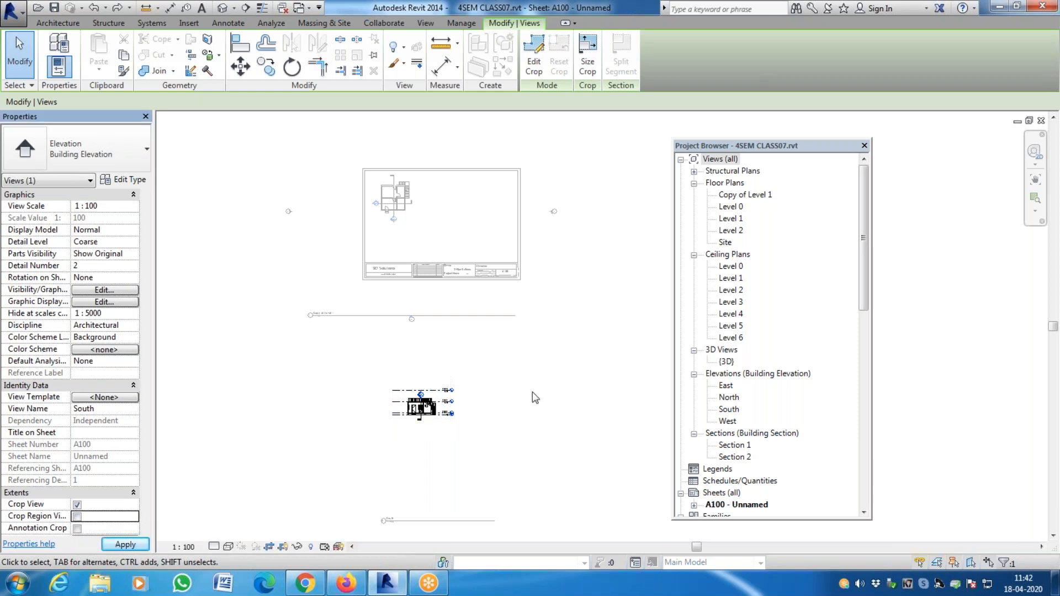
Make the South elevation's crop region visible again.
left_click(429, 421)
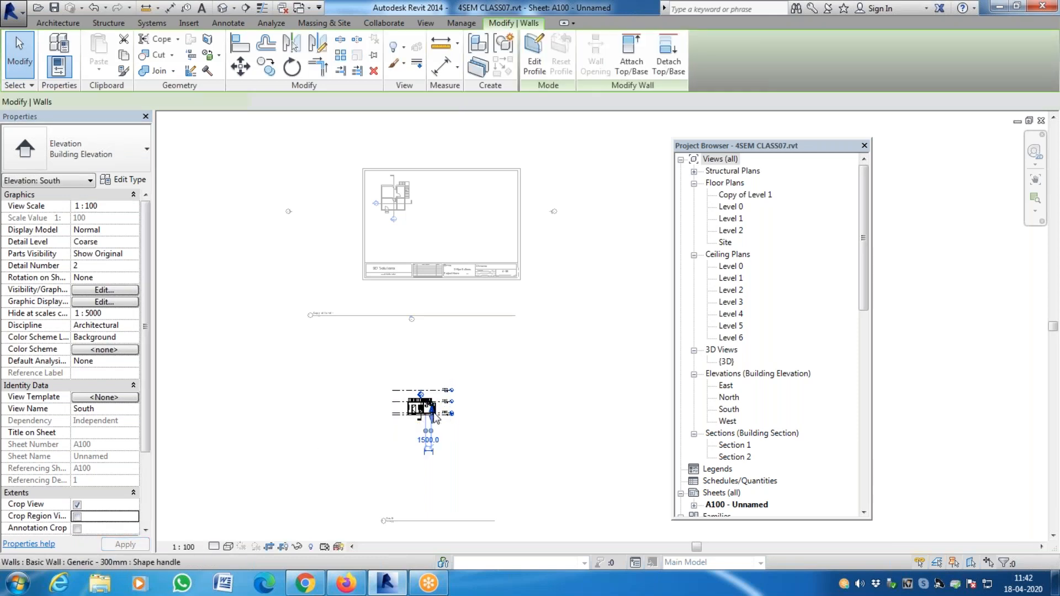
left_click(511, 435)
left_click(77, 516)
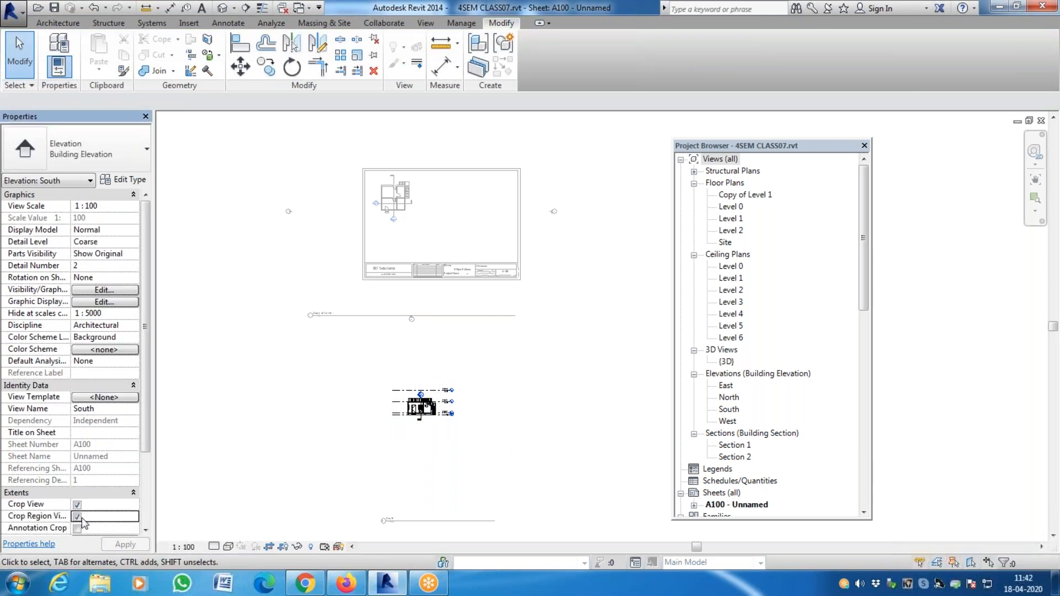
left_click(436, 430)
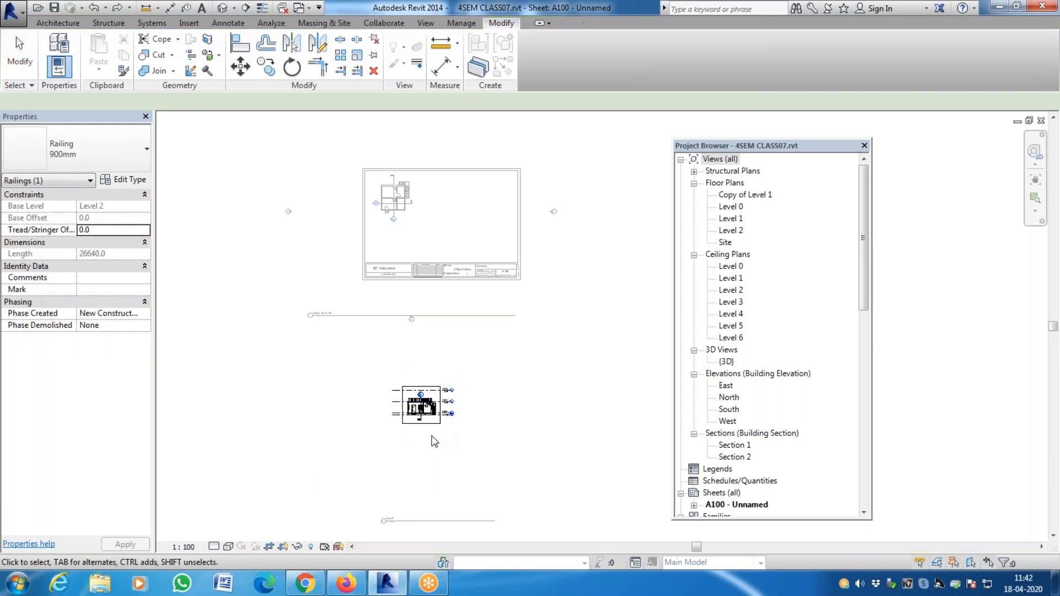
Turn off Crop Region Visible and Annotation Crop for the South elevation view.
left_click(78, 517)
left_click(77, 528)
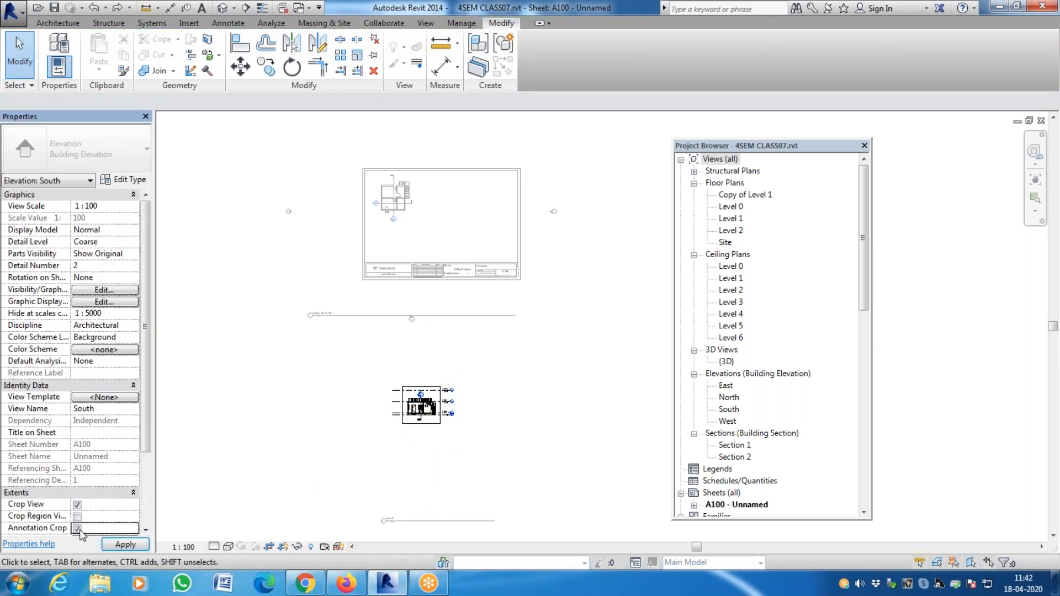
Try to select all elements of the South elevation and move them up onto the title block sheet.
left_click_drag(350, 352, 491, 439)
left_click(457, 442)
left_click(433, 415)
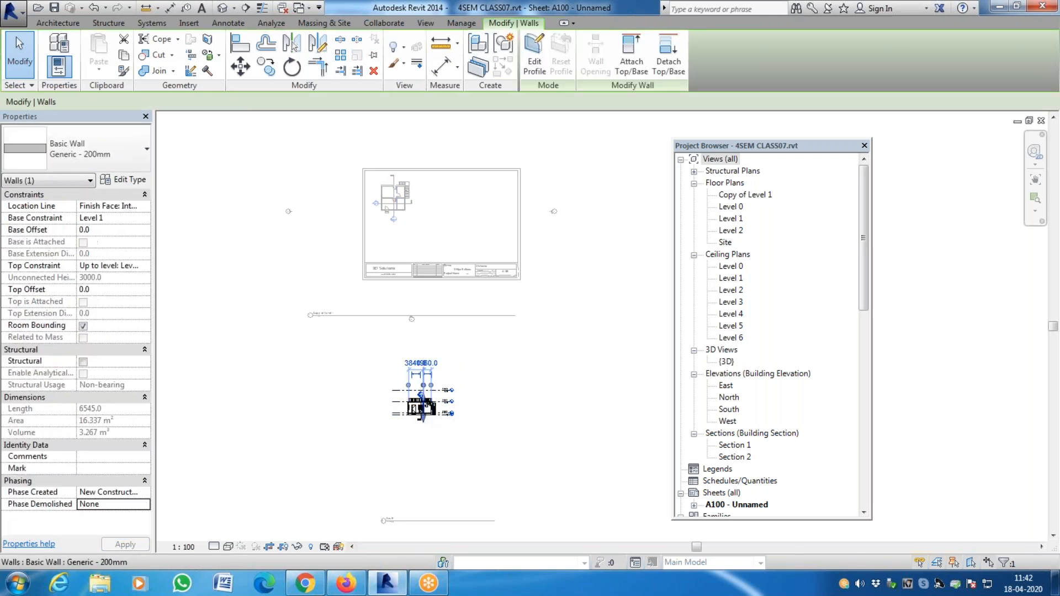
left_click(454, 428)
left_click_drag(453, 426, 474, 440)
left_click(581, 302)
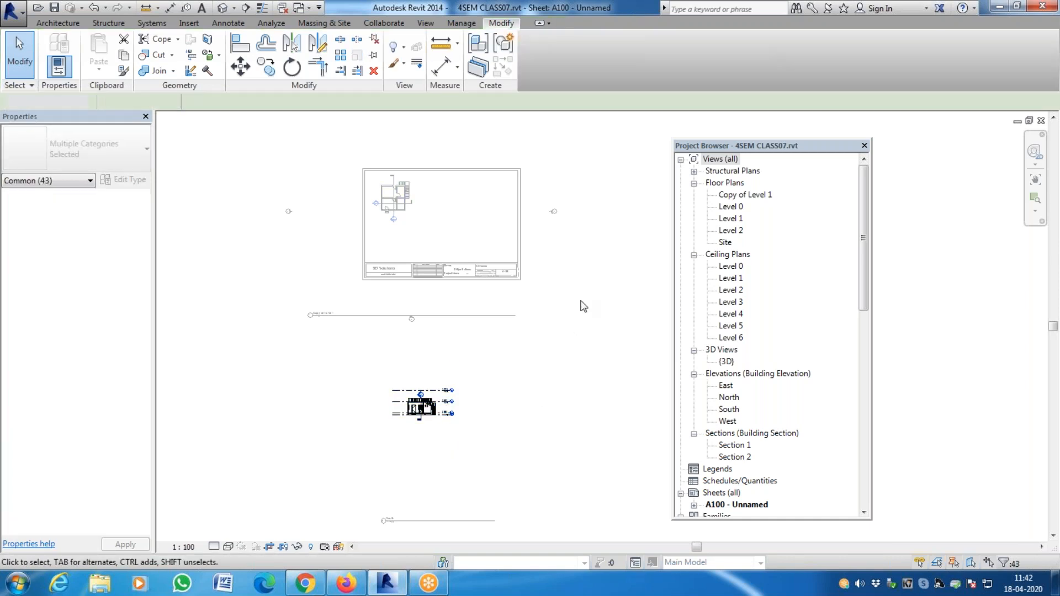
left_click_drag(350, 378, 507, 448)
left_click_drag(435, 406, 428, 277)
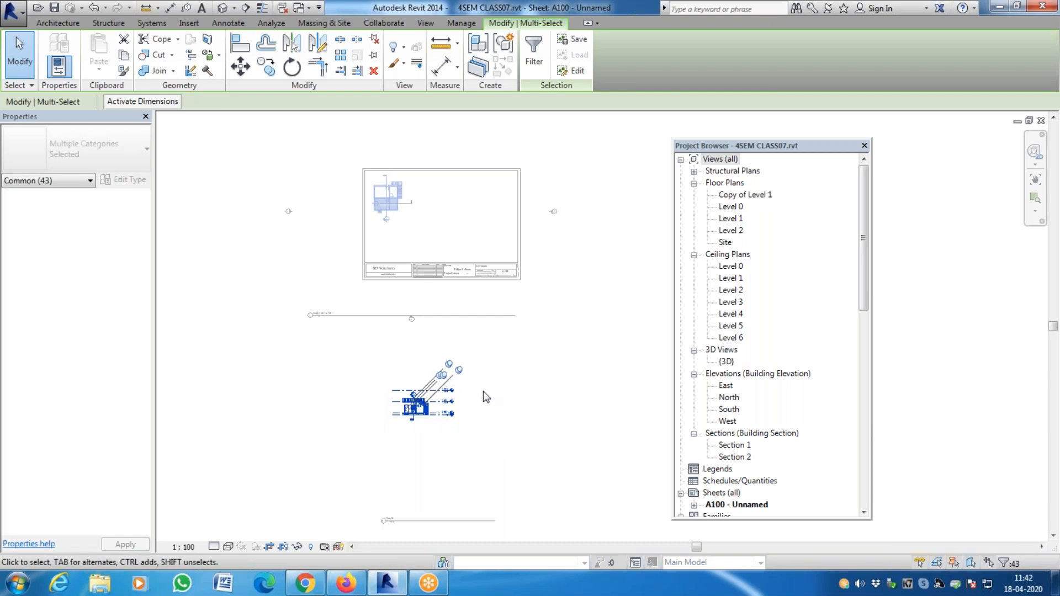
left_click(482, 396)
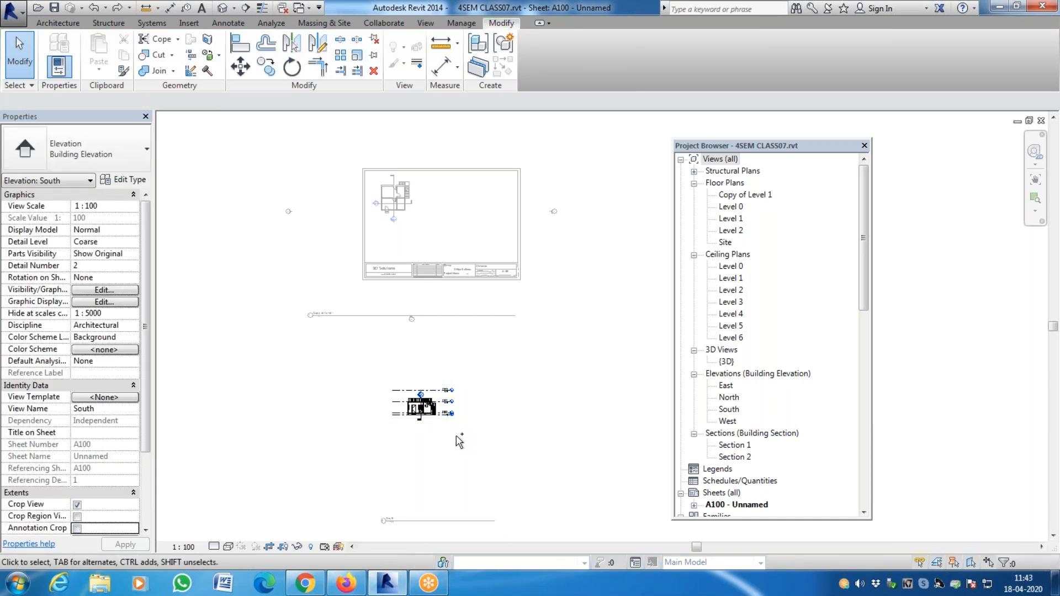
Turn on Annotation Crop and Crop Region Visible, and turn off Crop View for the South elevation.
left_click(76, 532)
left_click(77, 518)
left_click(77, 505)
Try to move the South elevation's crop region up towards the title block, and turn Crop View on.
left_click_drag(441, 423, 429, 358)
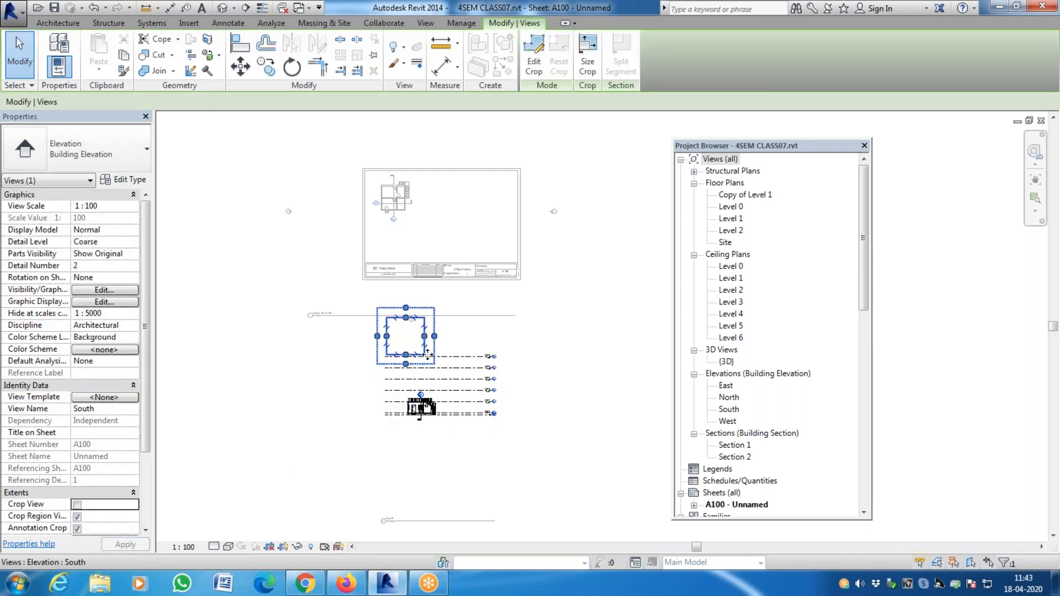
left_click(368, 439)
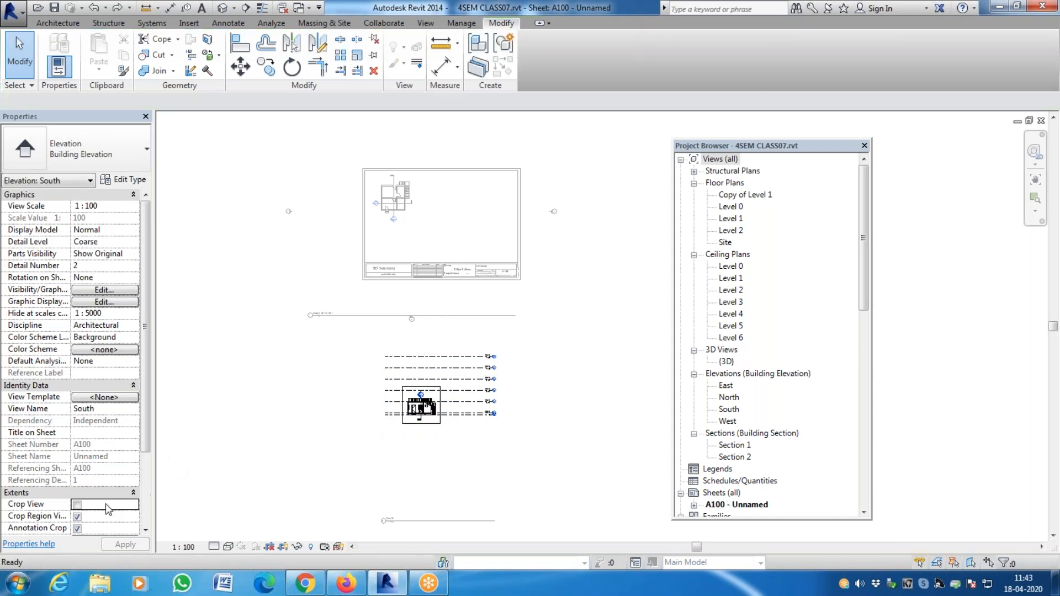
left_click(77, 504)
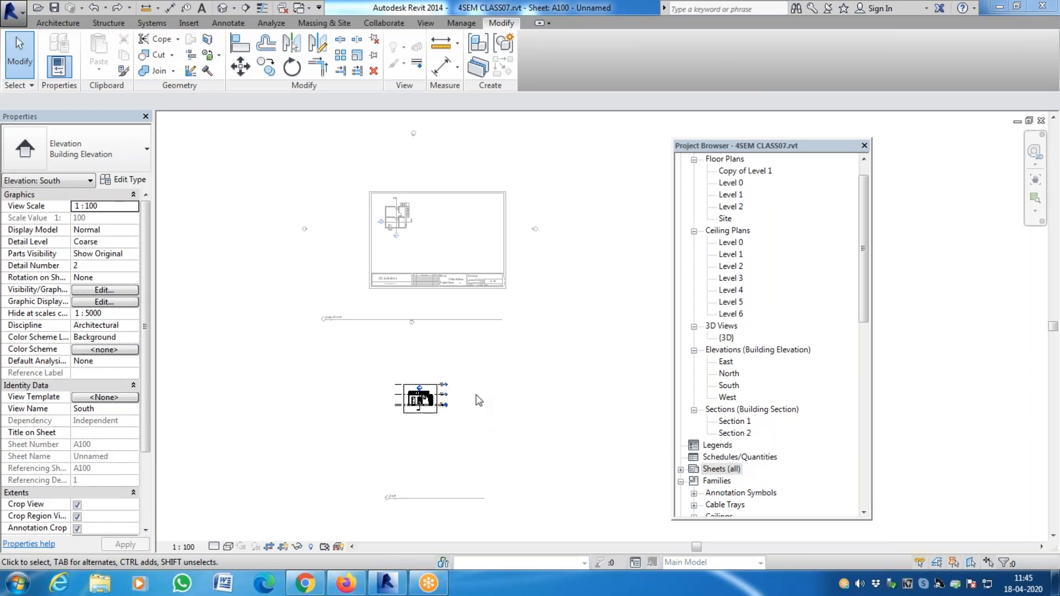
left_click(433, 388)
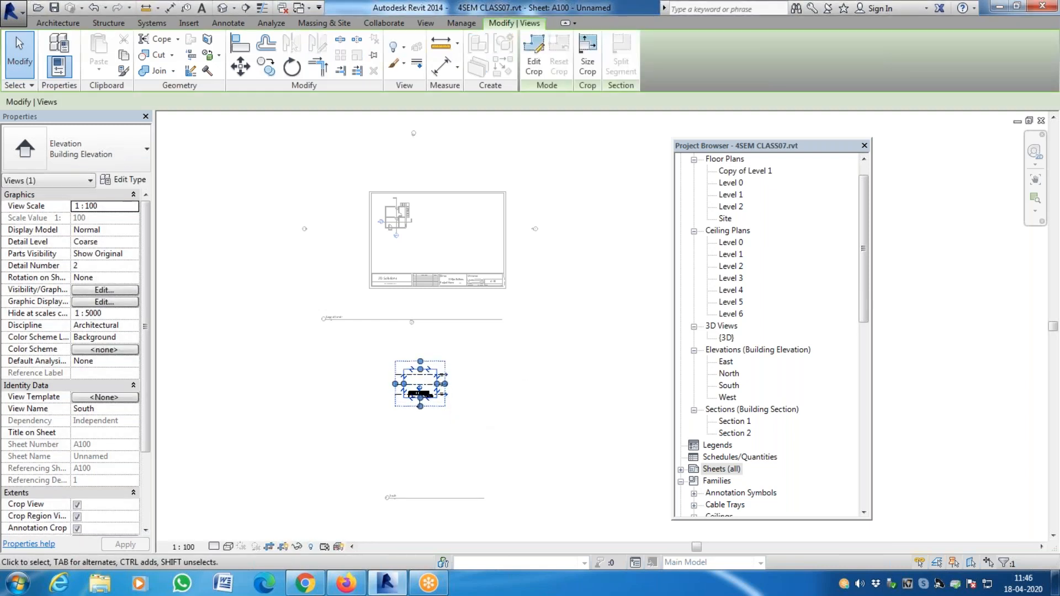
double_click(484, 390)
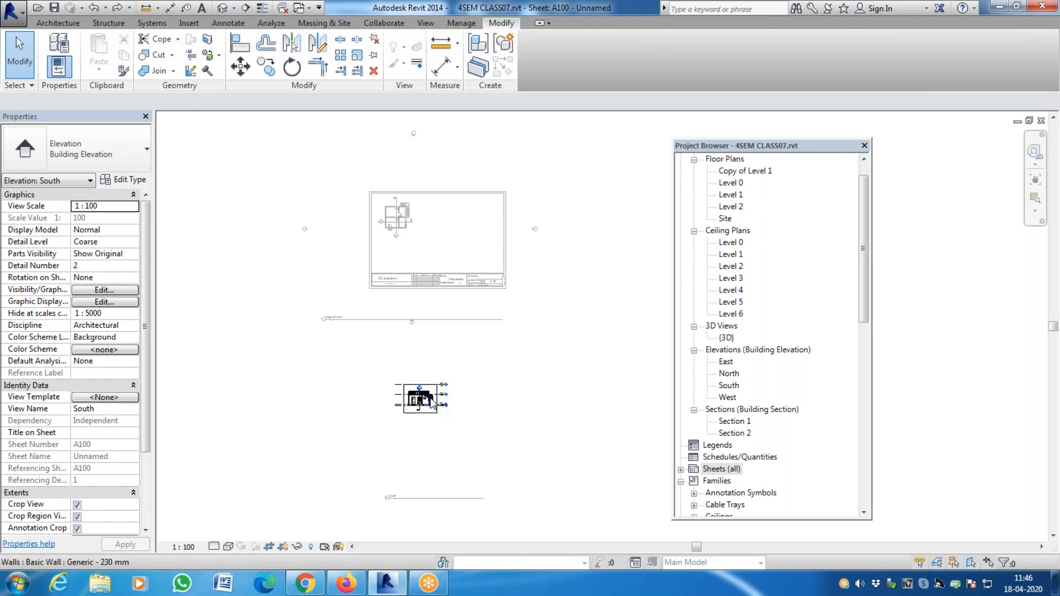
Expand the list of sheets and reopen sheet A100 - Unnamed to leave the activated South view.
left_click(681, 470)
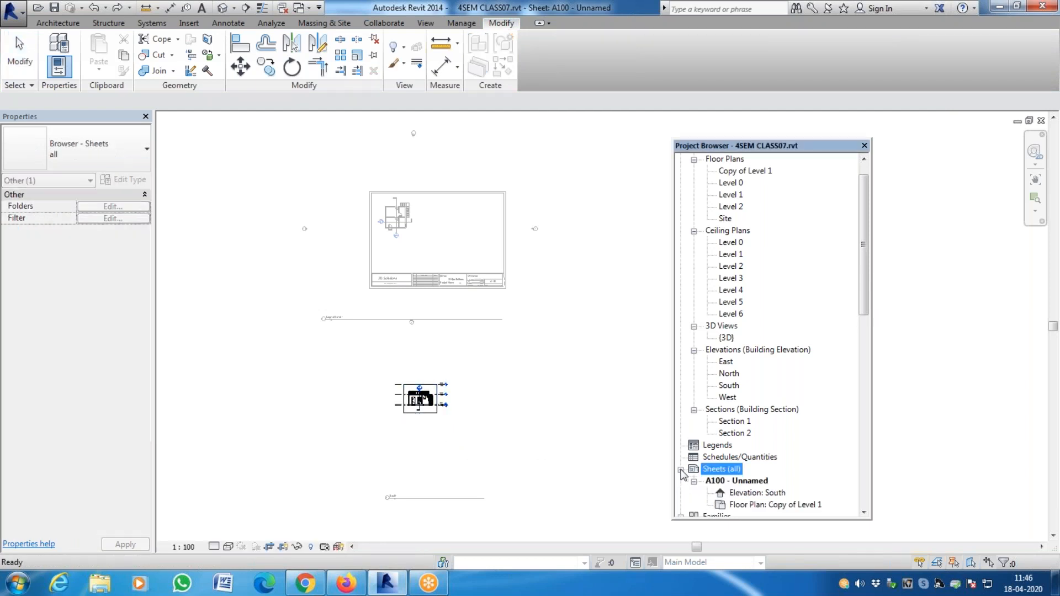
left_click(759, 493)
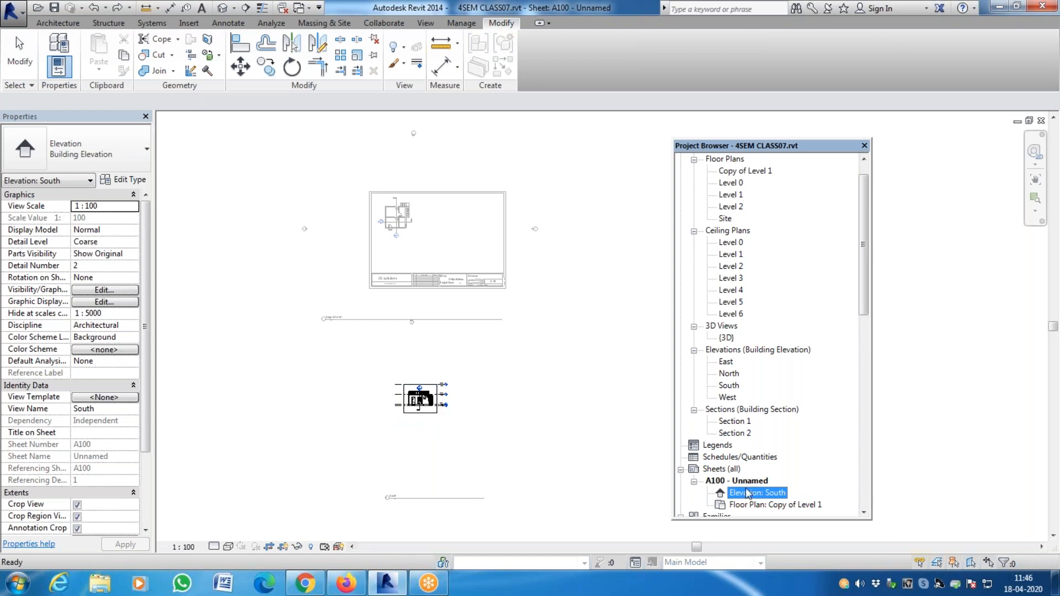
left_click(749, 482)
double_click(749, 485)
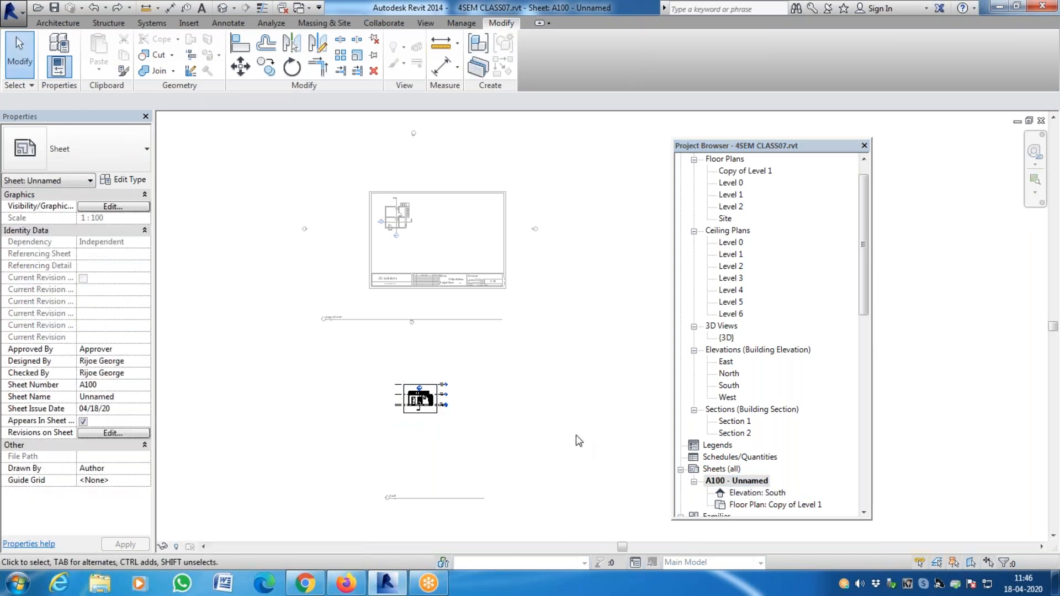
Compare the South elevation view with sheet A100 by opening them alternately, ending on the sheet.
double_click(740, 493)
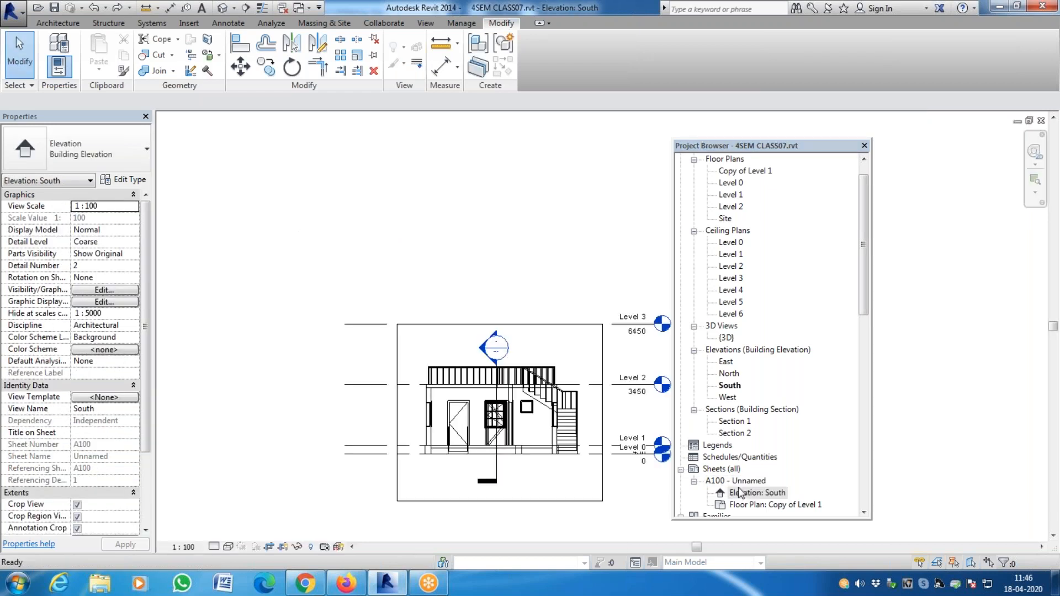
double_click(746, 482)
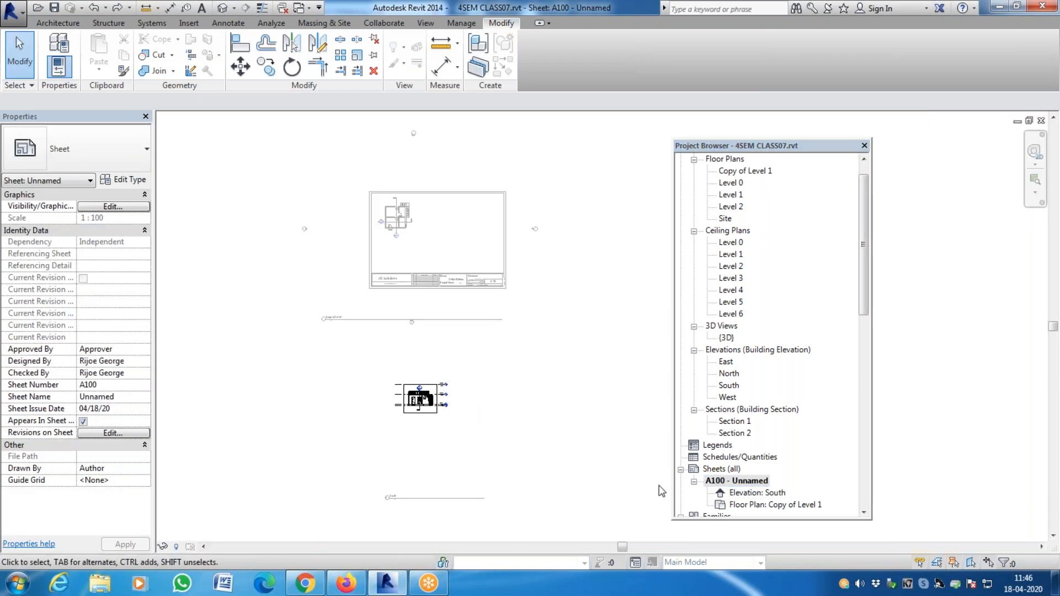
double_click(762, 494)
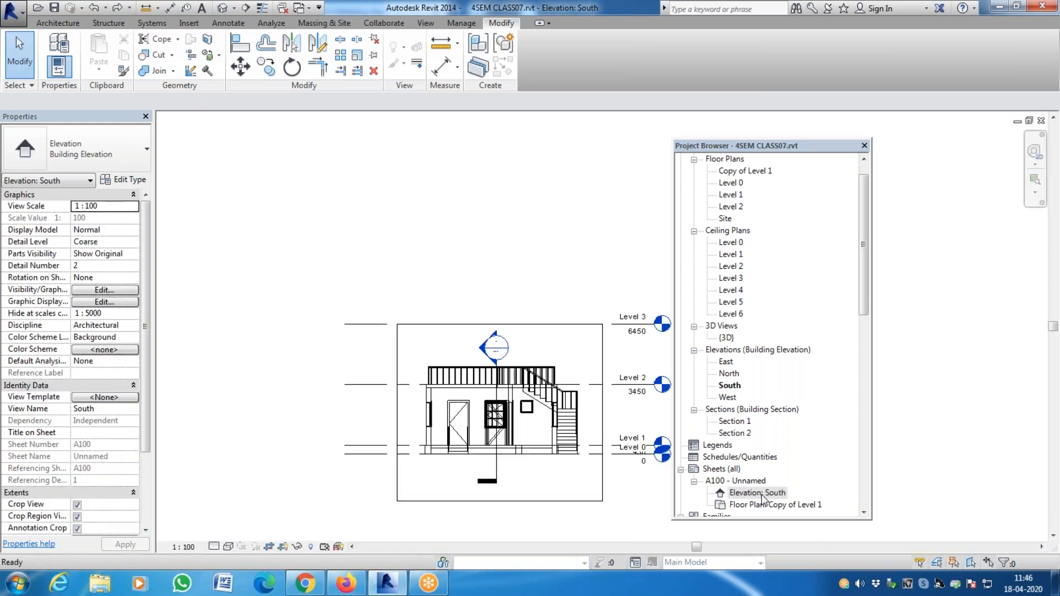
double_click(742, 483)
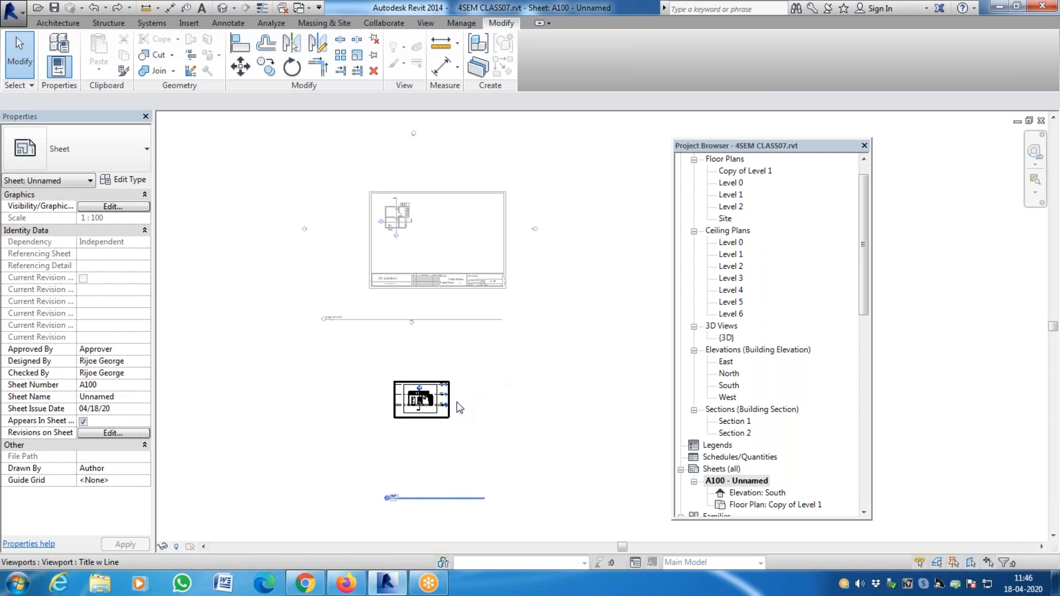
Move the South elevation viewport inside the title block frame, to the right of the floor plan.
left_click(431, 391)
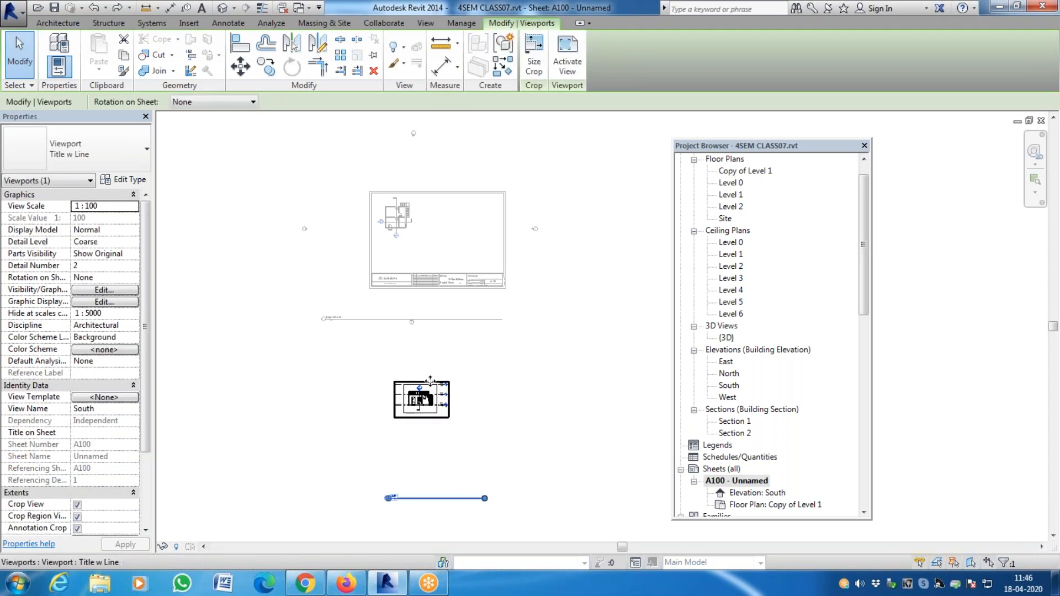
left_click_drag(430, 381, 419, 239)
scroll(420, 243, "up", 2)
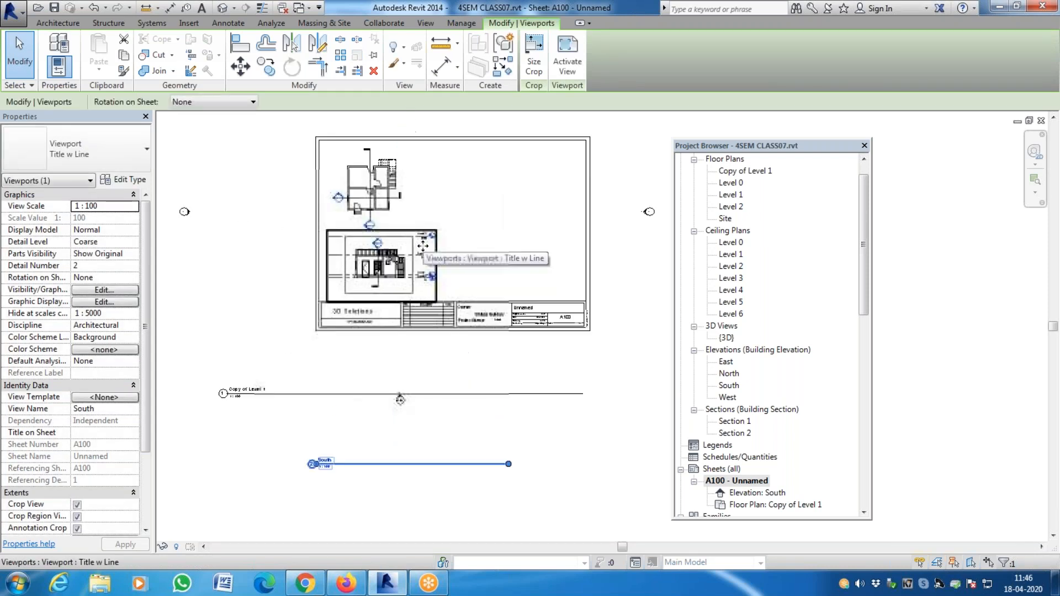
scroll(413, 247, "up", 2)
left_click_drag(397, 204, 568, 111)
scroll(454, 313, "down", 2)
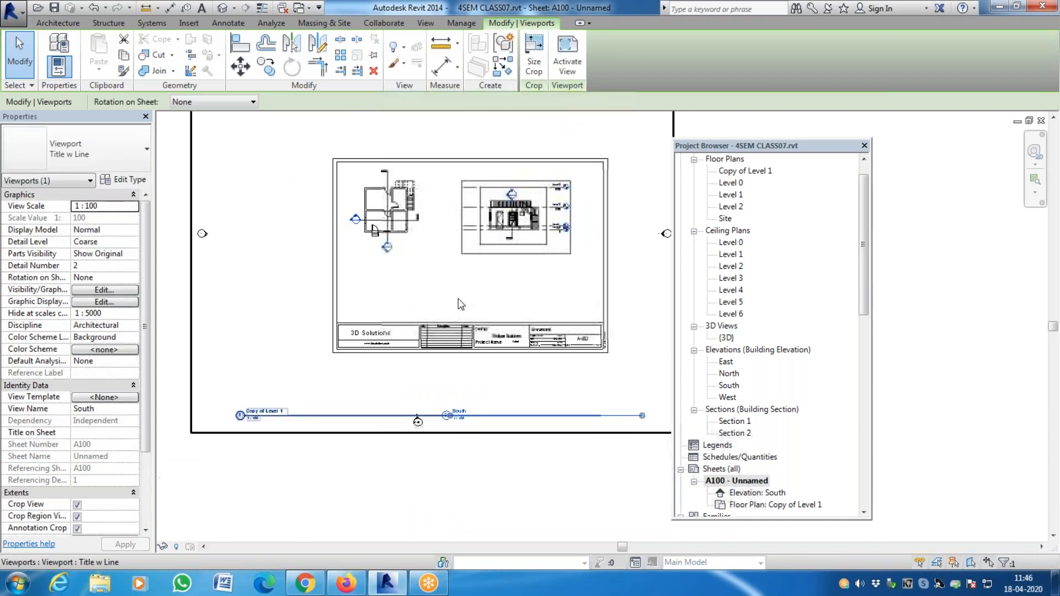
scroll(514, 124, "up", 1)
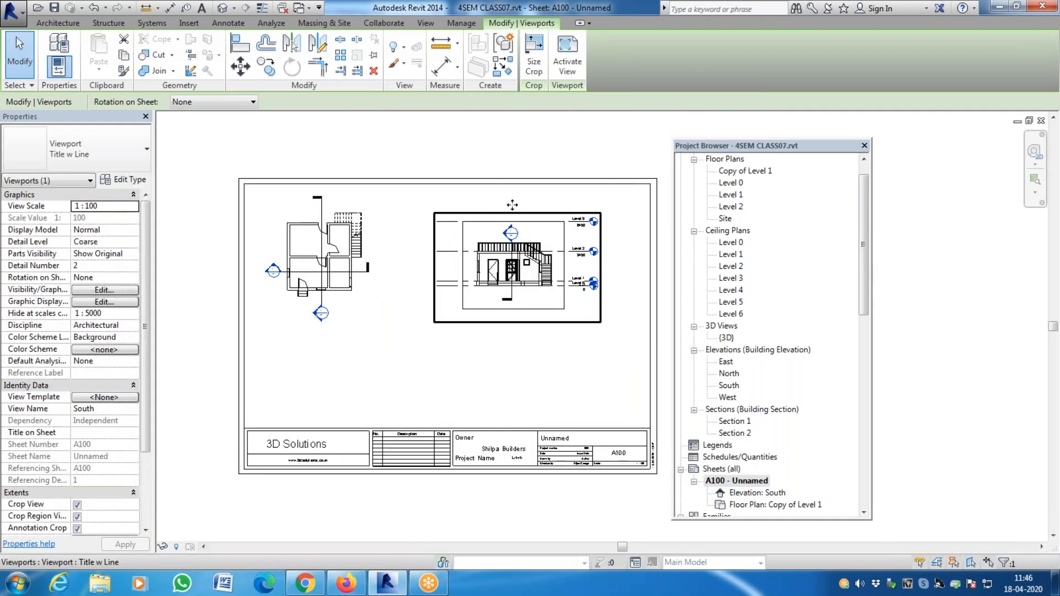
left_click_drag(512, 205, 528, 205)
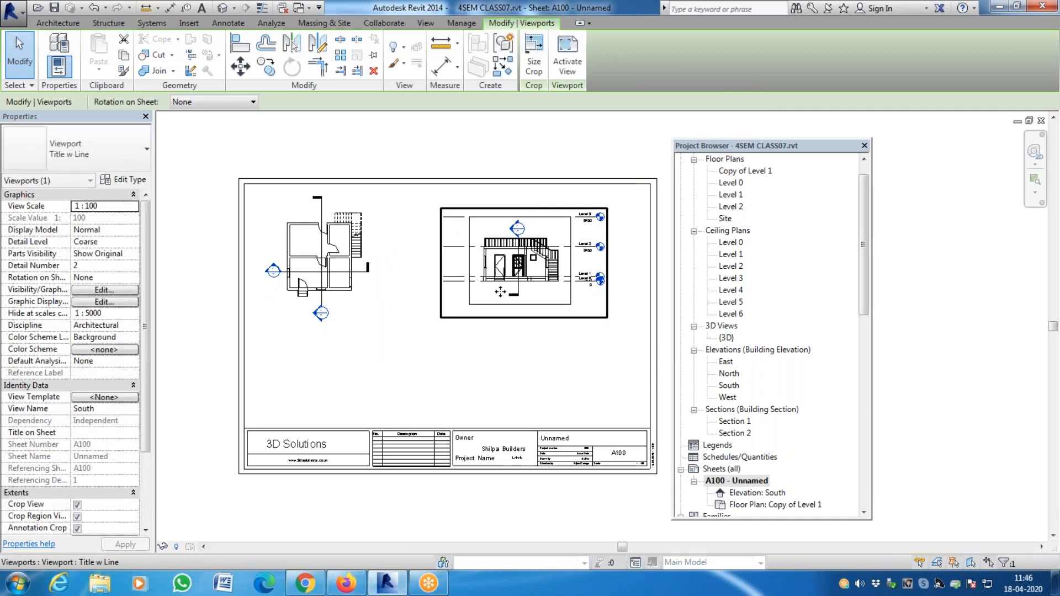
left_click(444, 166)
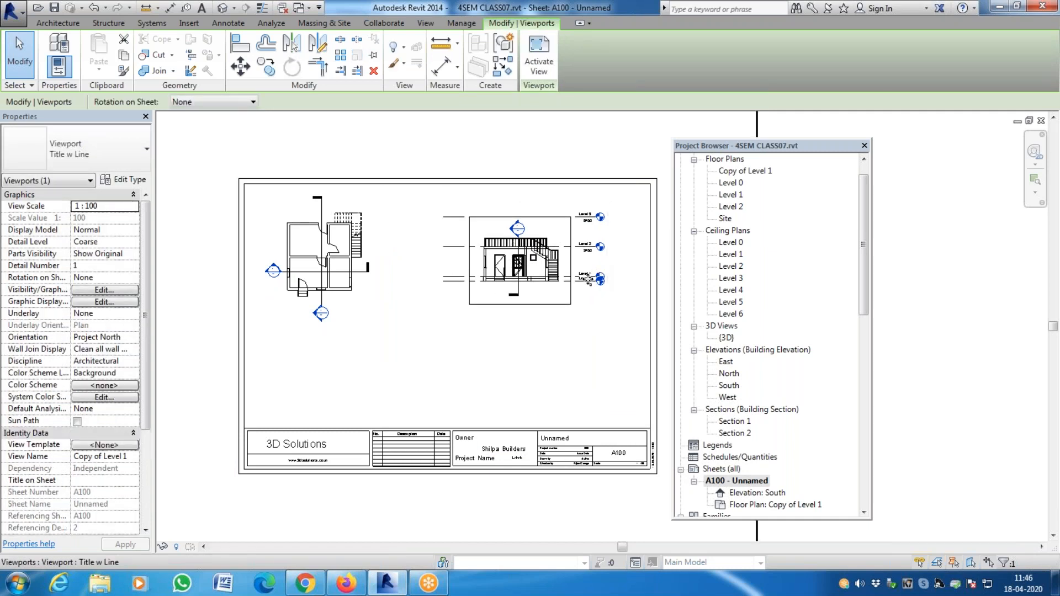
scroll(393, 431, "down", 6)
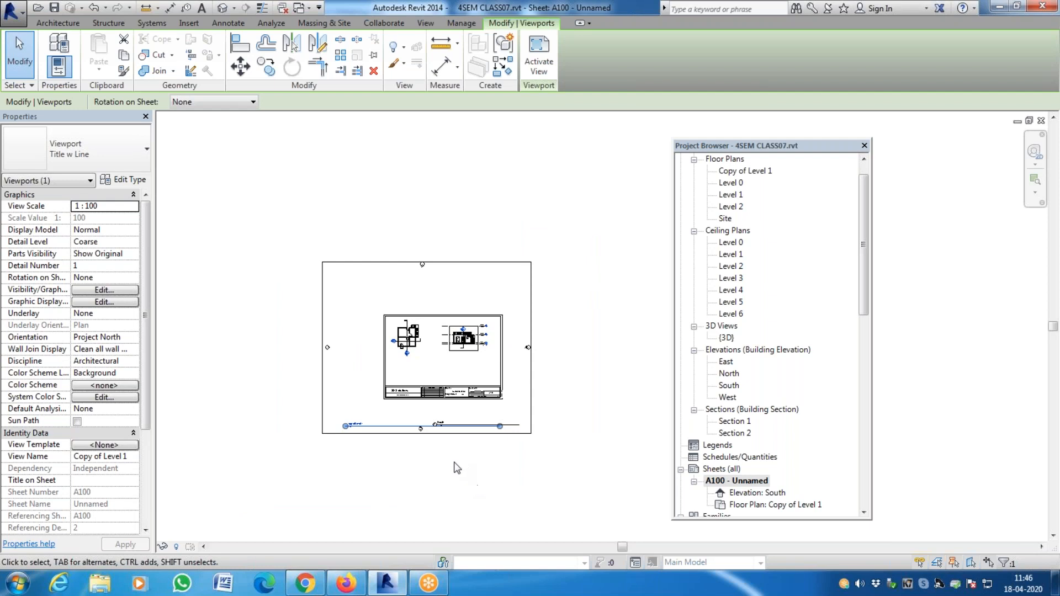
scroll(562, 516, "up", 1)
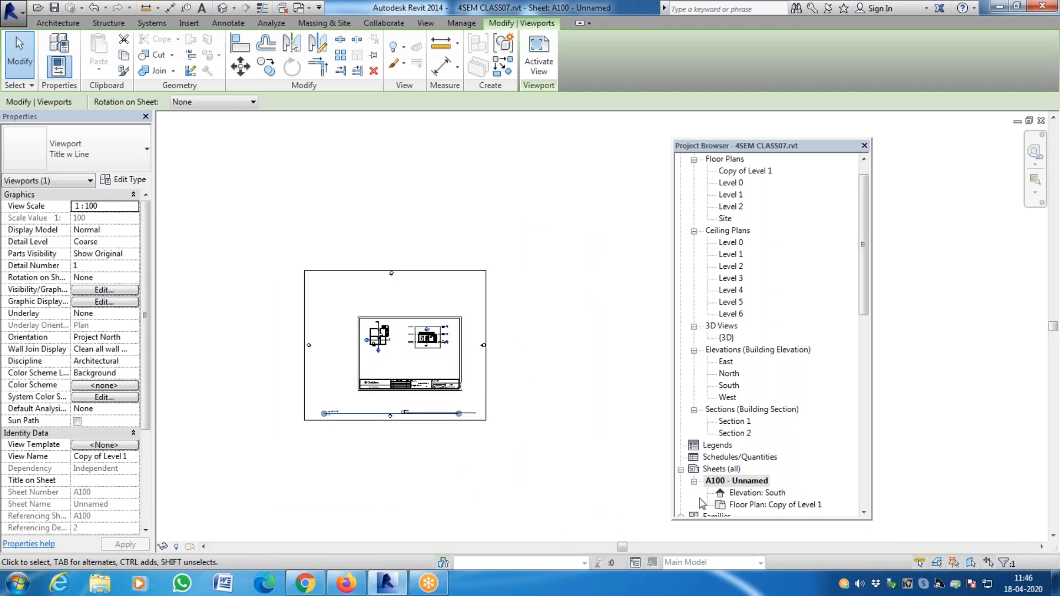
left_click(644, 463)
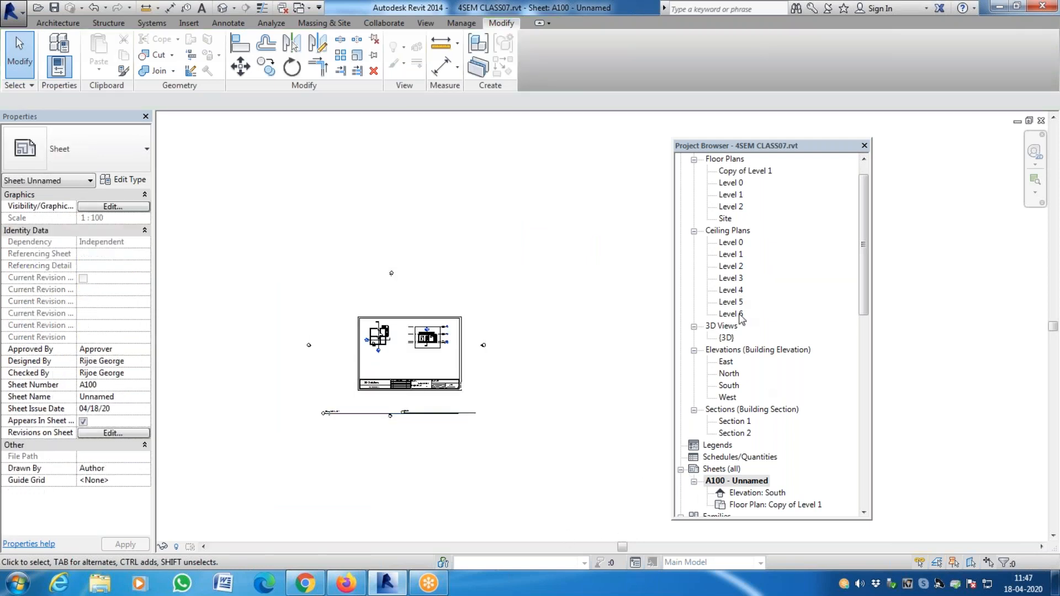
Open the Section 1 view to examine it, and return to sheet A100 - Unnamed.
left_click(738, 422)
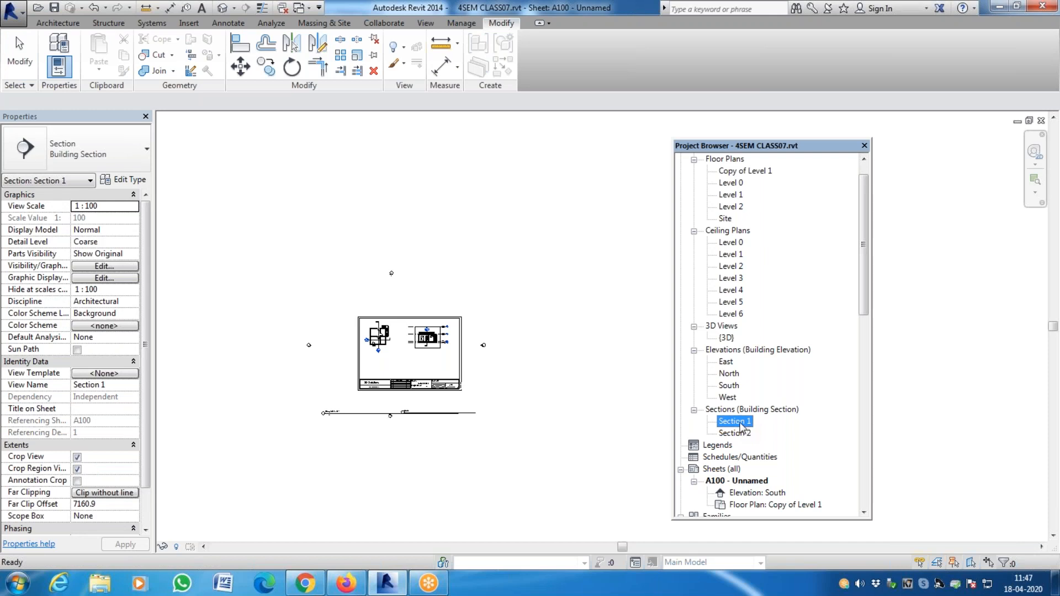
double_click(740, 424)
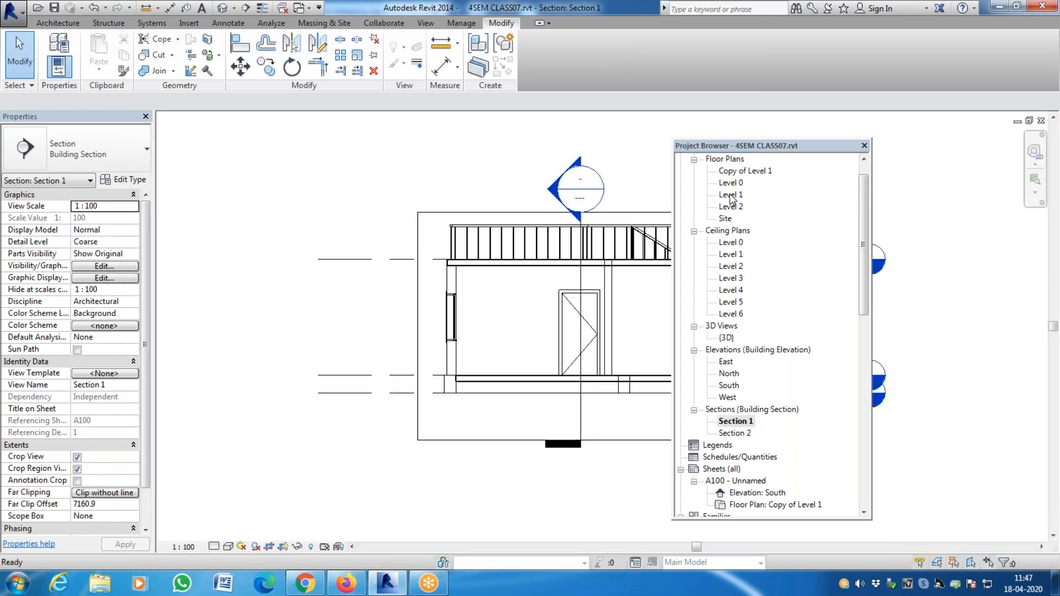
double_click(748, 481)
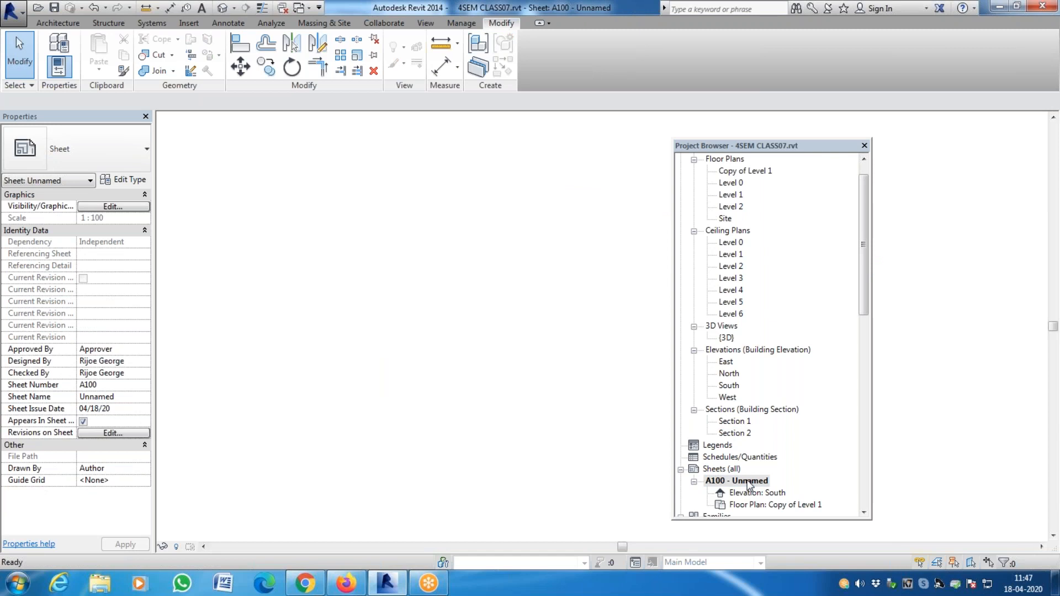
Place the Section 1 view on sheet A100 beneath the floor plan and align it with the plan above.
mouse_move(734, 421)
left_mouse_down()
mouse_move(472, 424)
mouse_move(364, 368)
mouse_move(382, 365)
left_mouse_up()
left_click(380, 366)
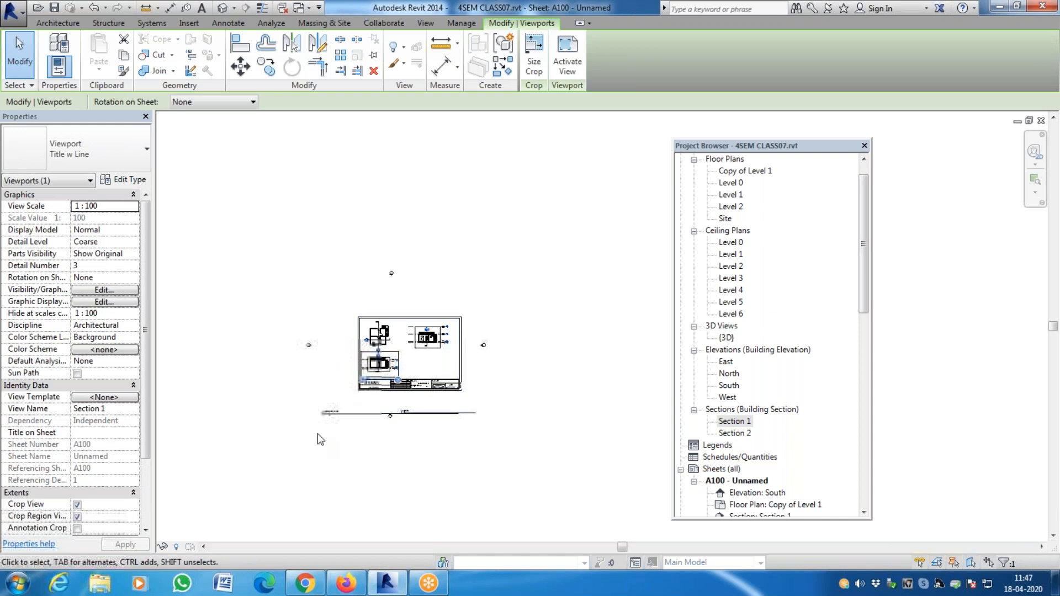
scroll(312, 425, "up", 8)
scroll(307, 413, "down", 3)
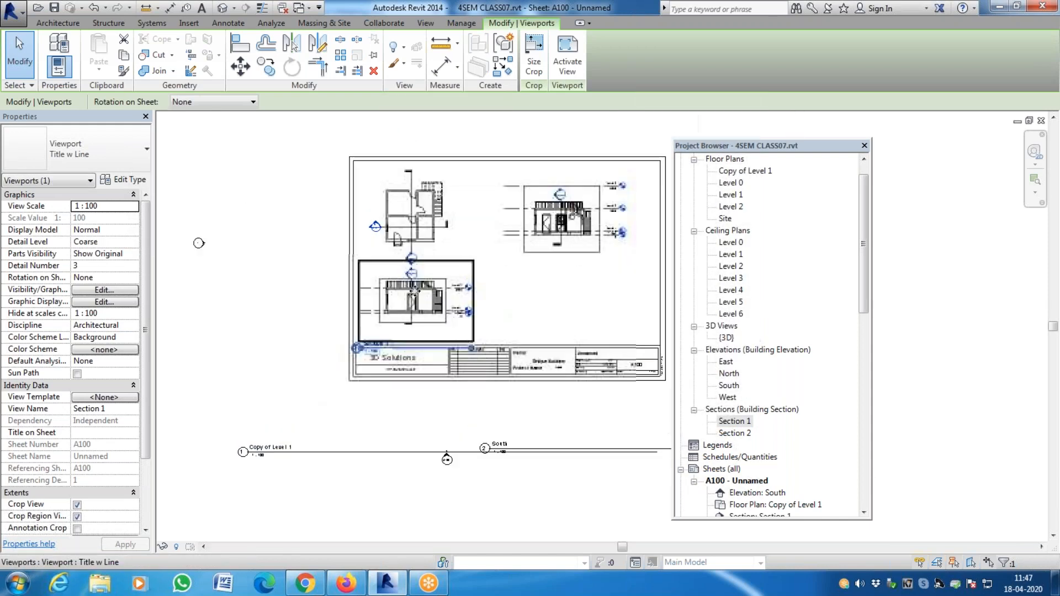
scroll(453, 252, "up", 3)
left_click_drag(454, 249, 458, 246)
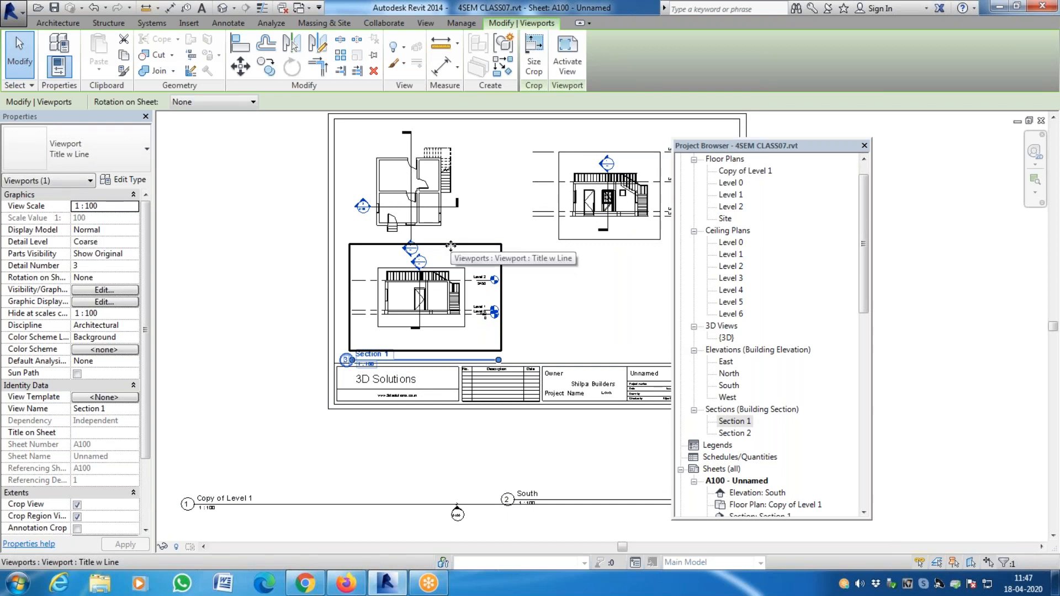
left_click_drag(440, 250, 448, 253)
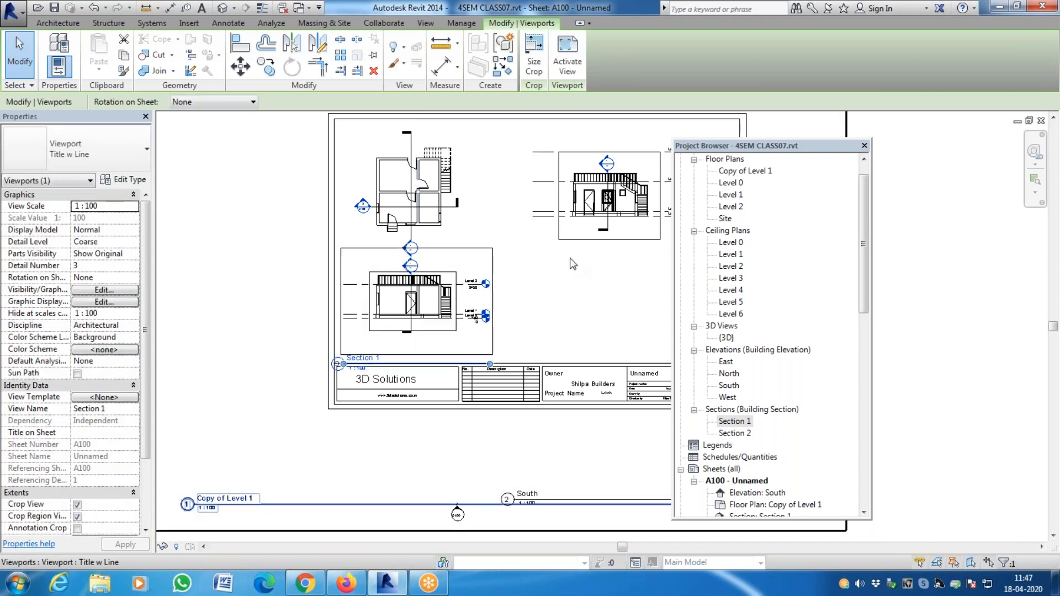
Activate the floor plan viewport and hide the vertical section mark in that view.
left_click(430, 156)
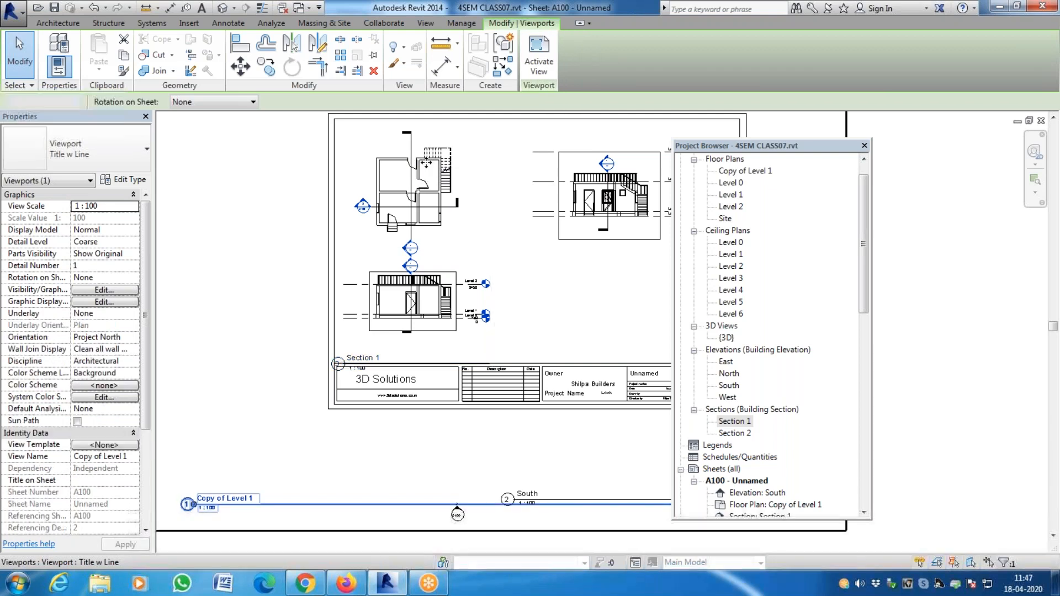
double_click(426, 164)
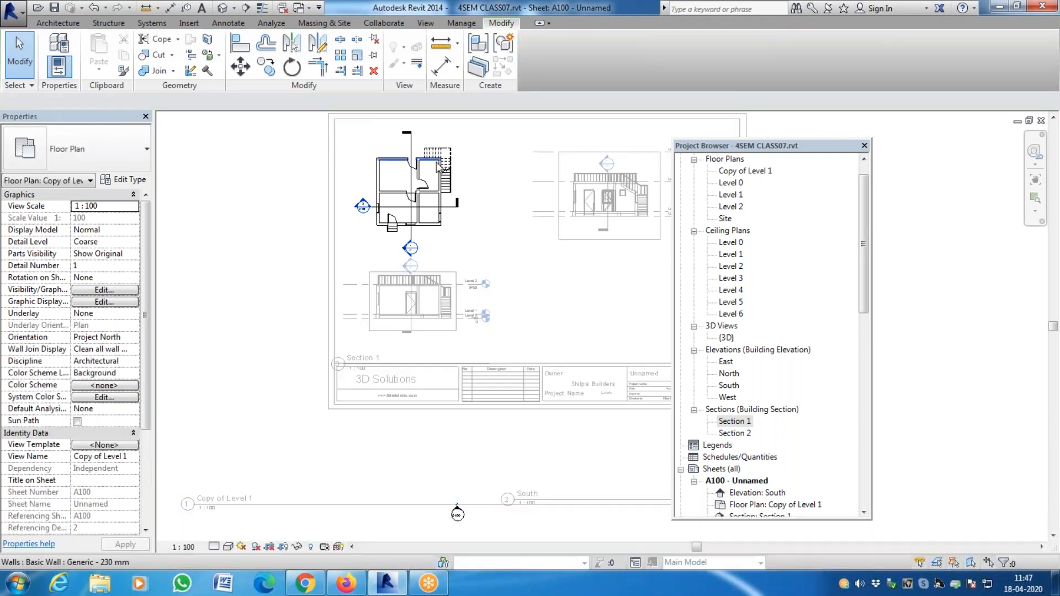
left_click(409, 236)
right_click(410, 235)
mouse_move(520, 325)
left_click(595, 324)
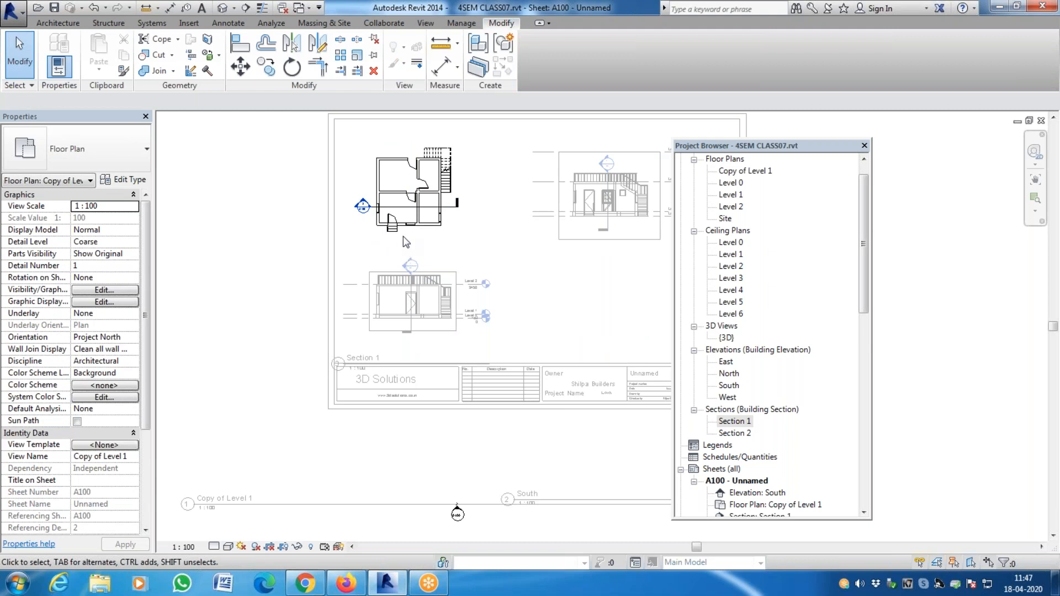
right_click(369, 208)
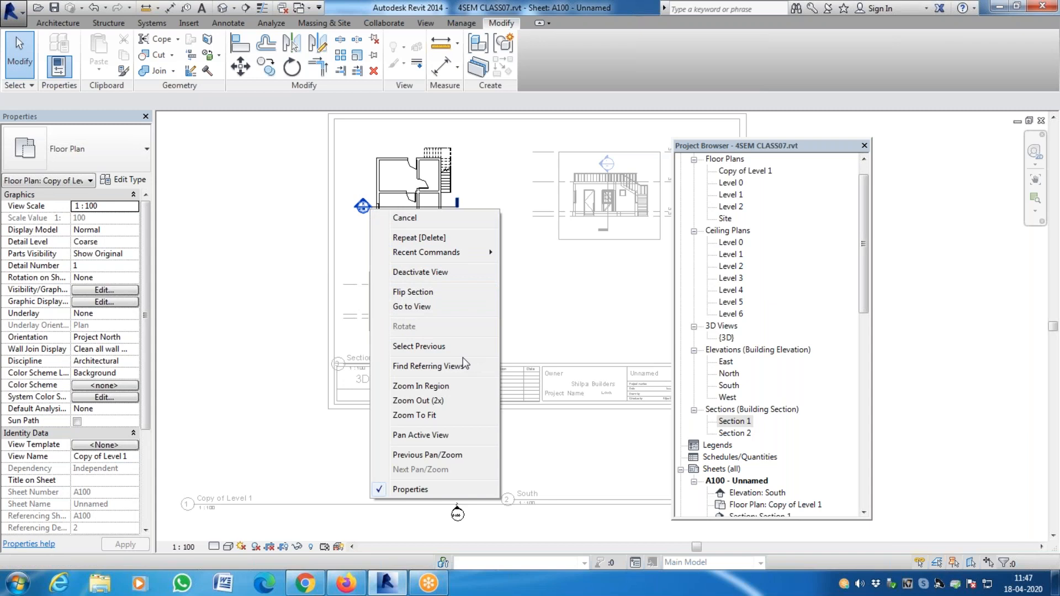
left_click(545, 247)
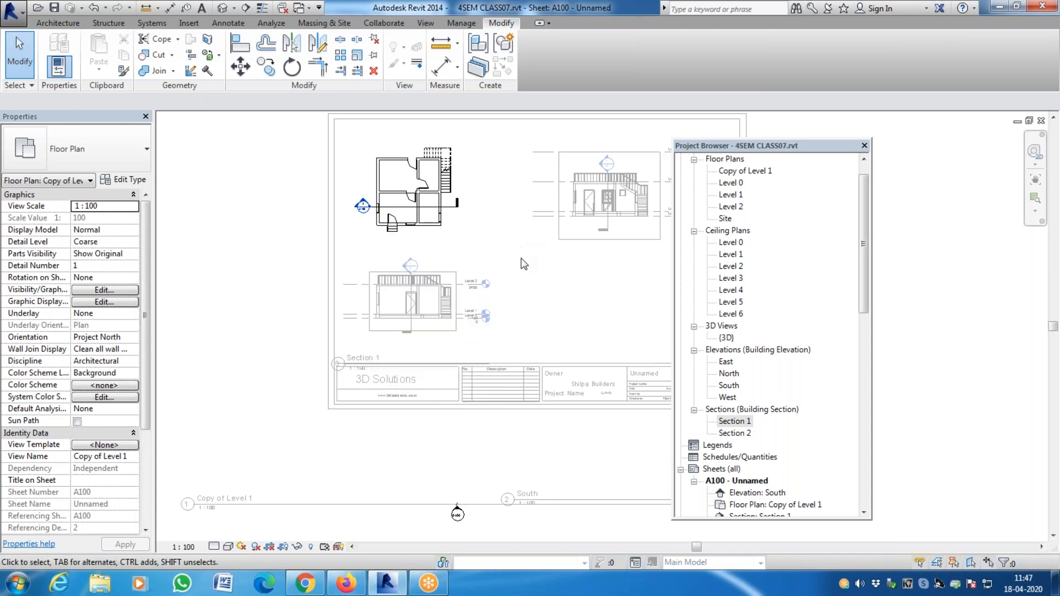
Leave the activated floor plan, return to sheet A100 - Unnamed and clear the viewport selection.
left_click(752, 480)
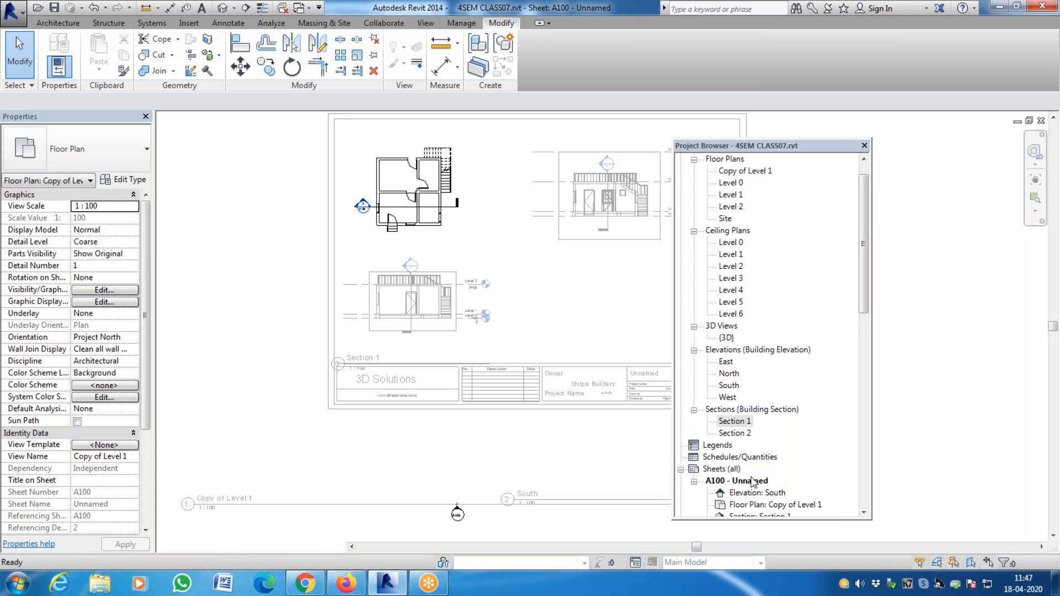
left_click(268, 259)
scroll(286, 318, "down", 2)
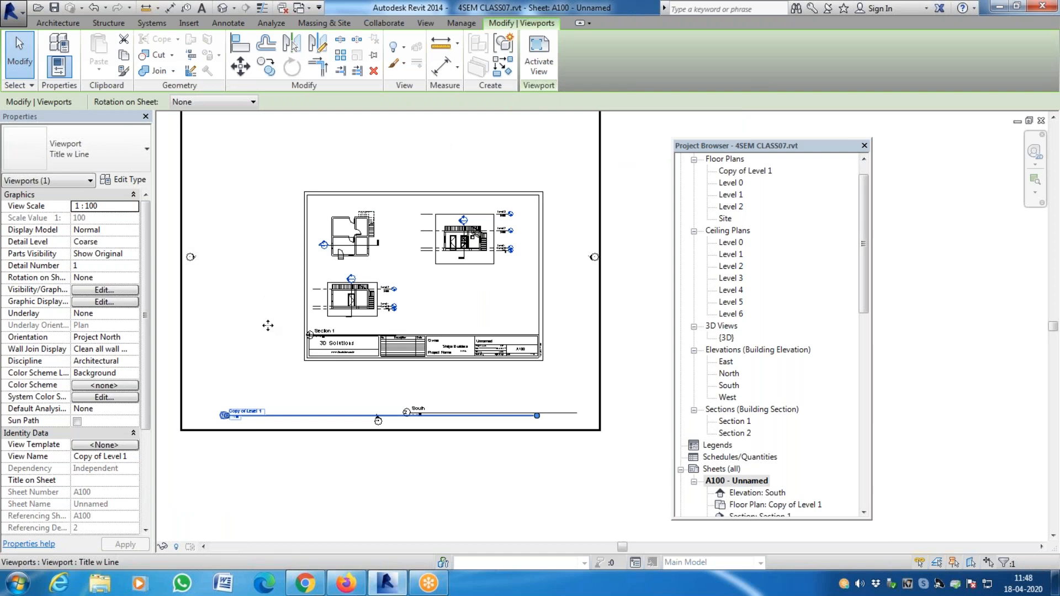
scroll(360, 364, "down", 1)
scroll(440, 332, "up", 1)
left_click(647, 307)
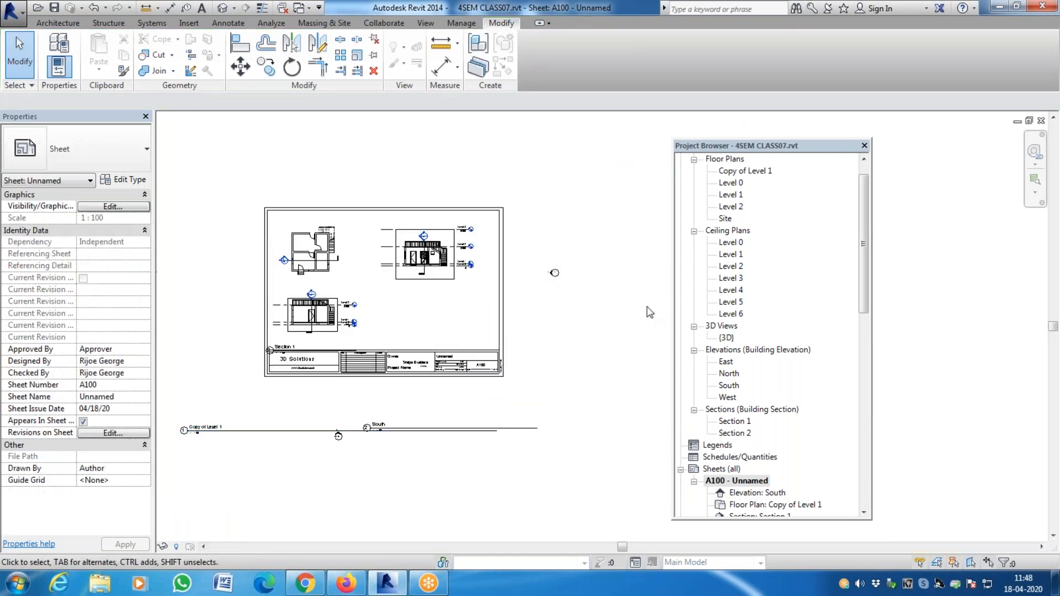
Activate the Section 1 viewport beneath the floor plan and hide the section mark crossing it.
scroll(335, 288, "up", 2)
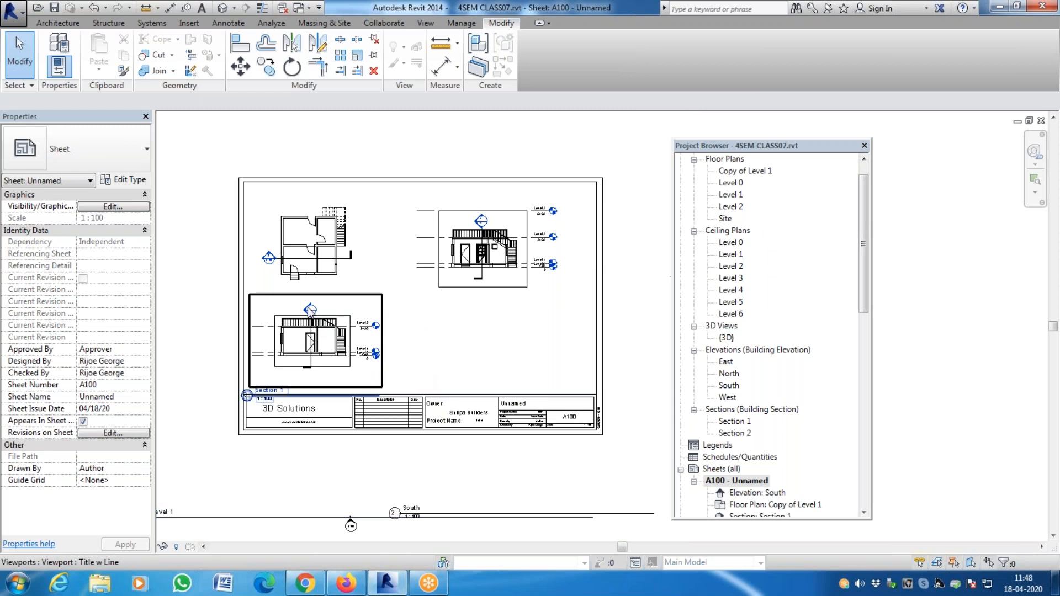
double_click(319, 315)
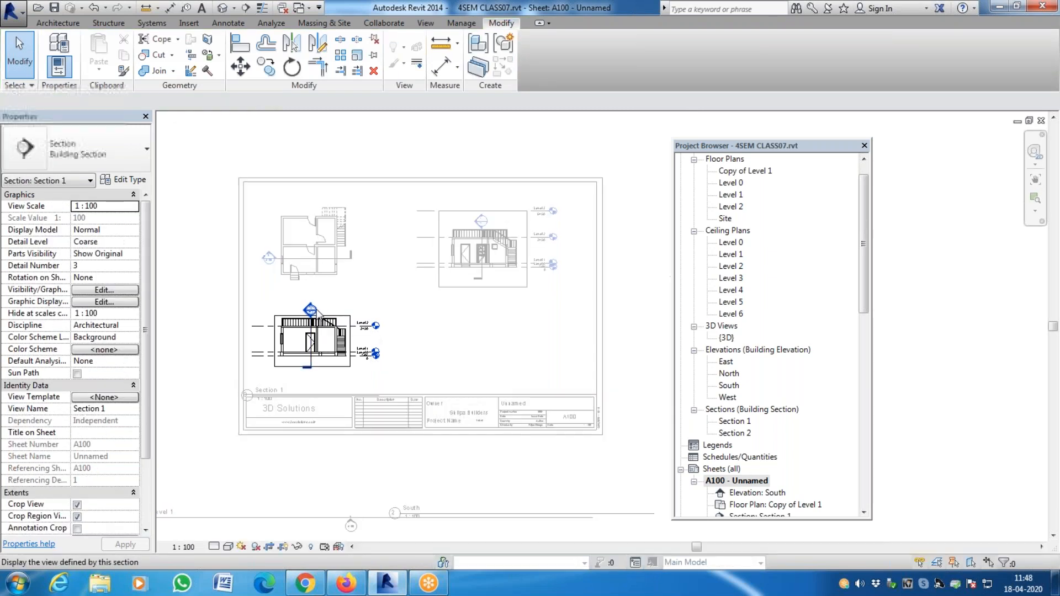
right_click(311, 312)
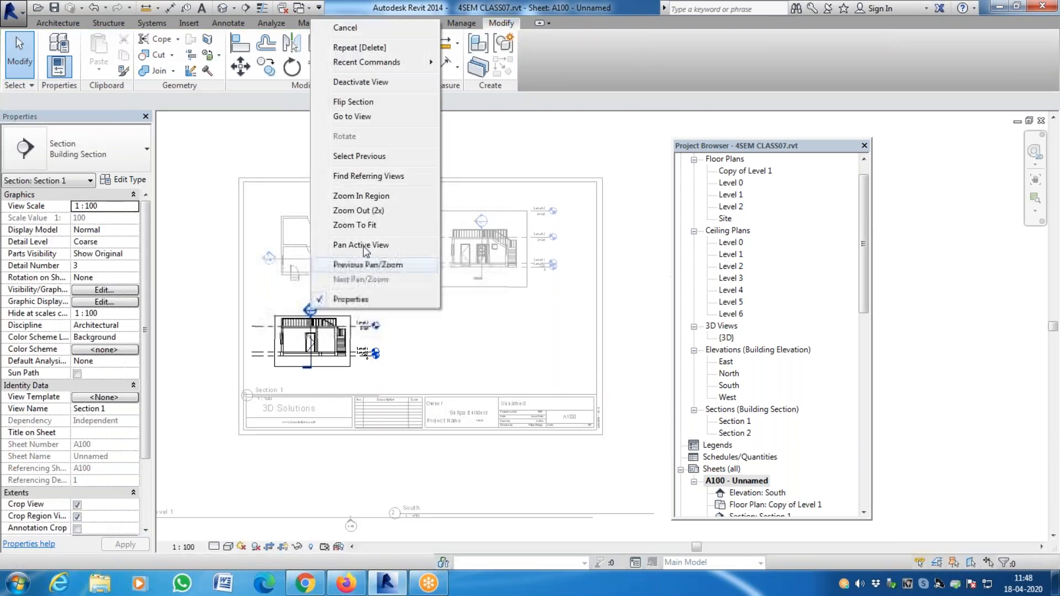
left_click(396, 89)
left_click(311, 365)
right_click(313, 368)
mouse_move(397, 325)
left_click(494, 325)
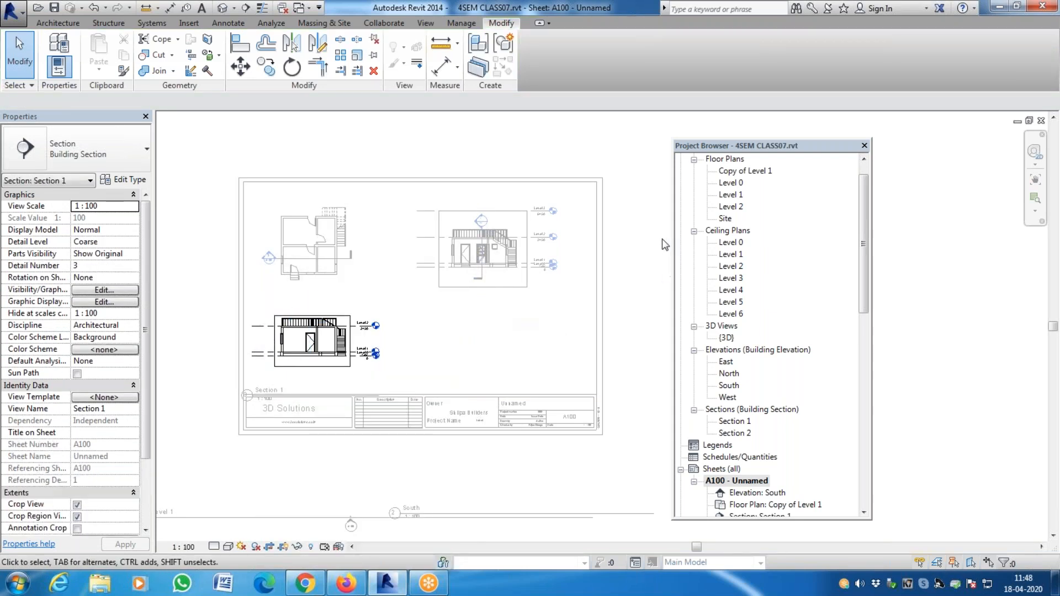
Leave the activated view and return to sheet A100 - Unnamed with nothing selected.
left_click(748, 482)
double_click(750, 485)
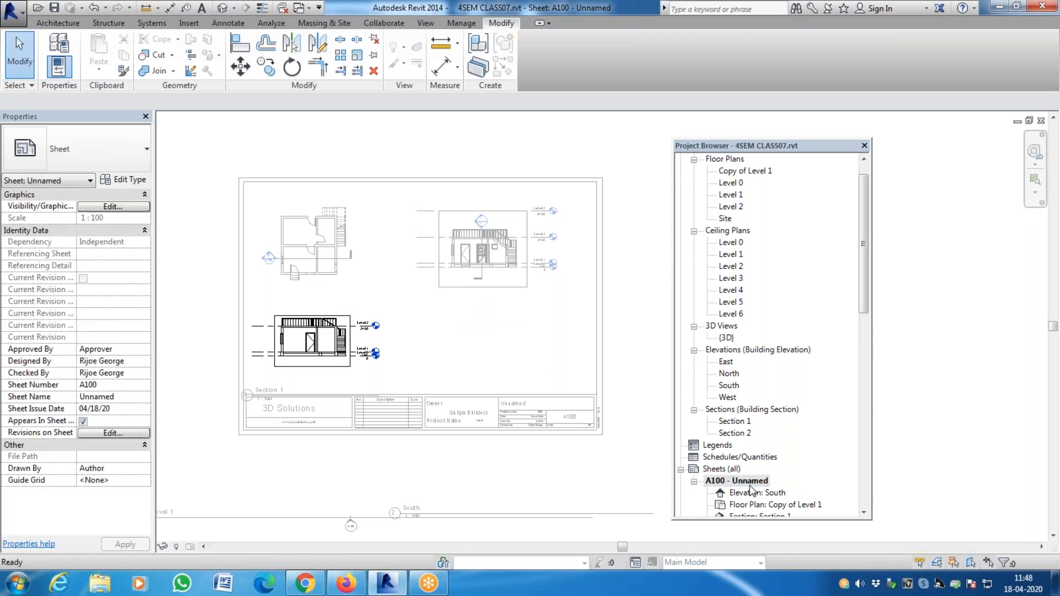
left_click(446, 363)
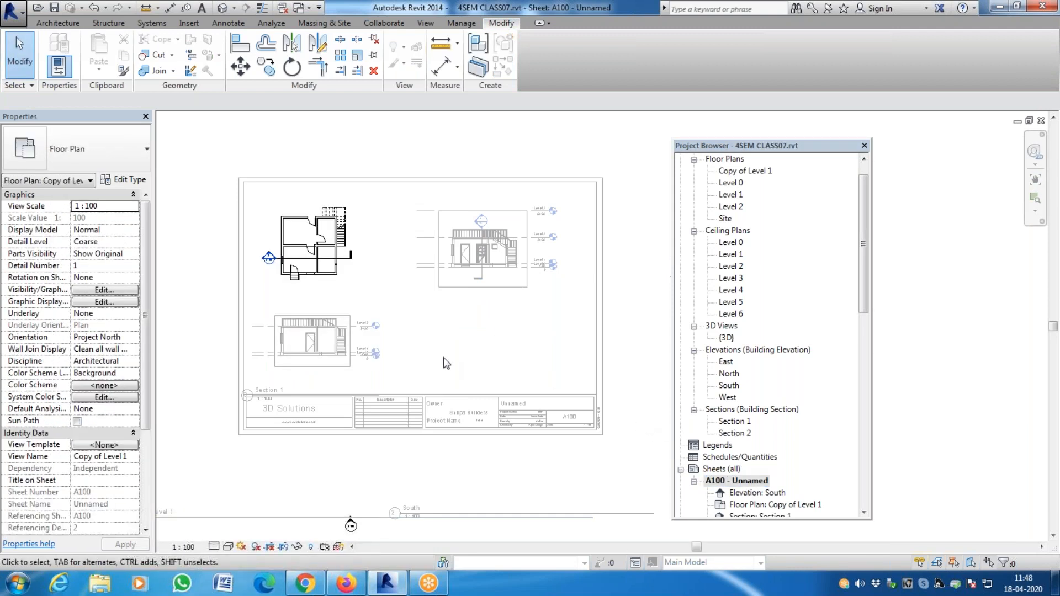
scroll(437, 368, "down", 4)
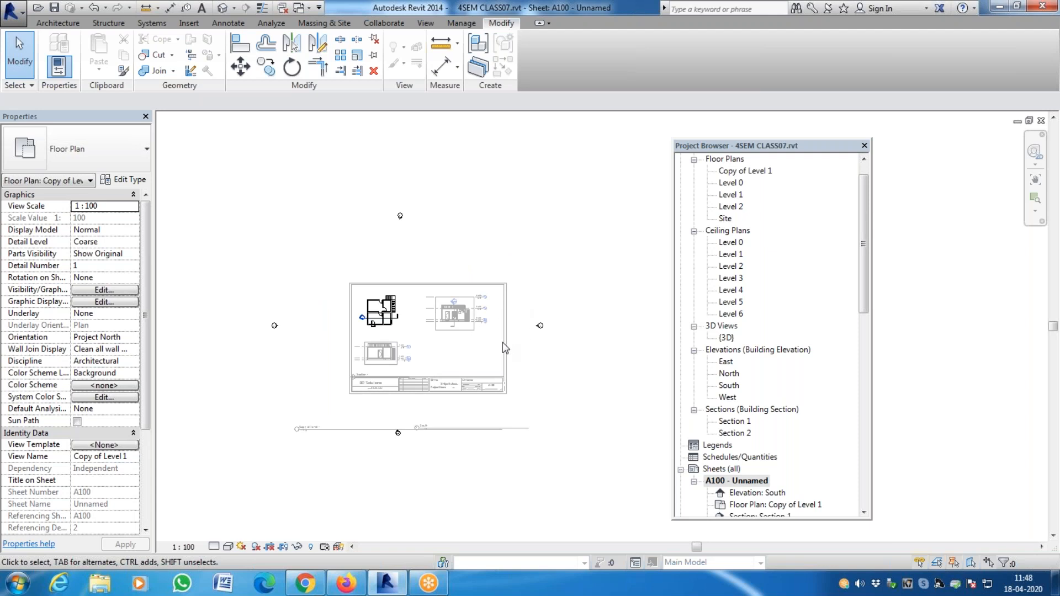
double_click(728, 482)
left_click(505, 381)
left_click(559, 224)
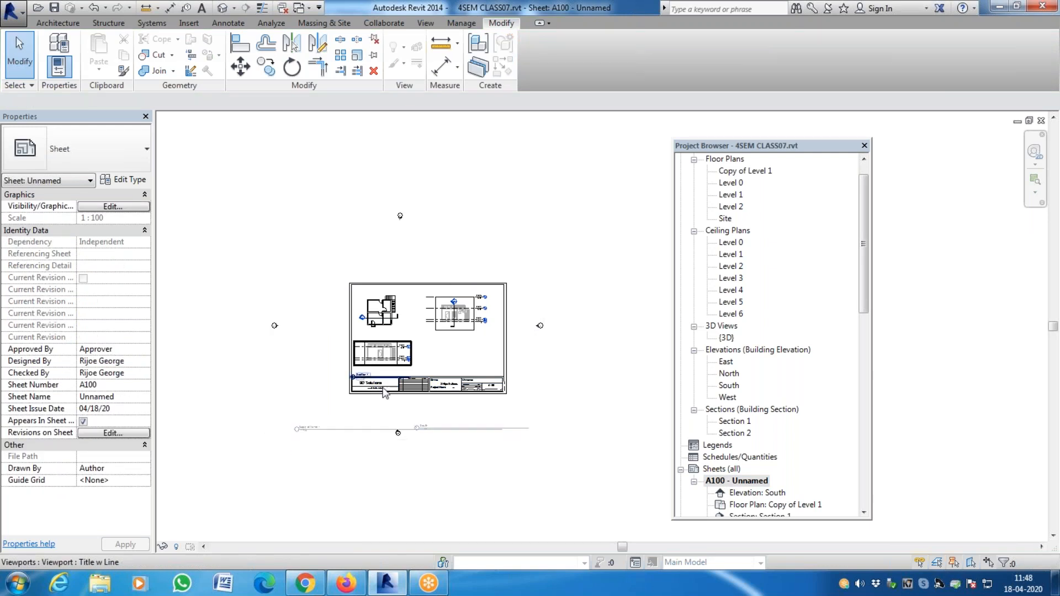
Examine how the floor plan, South elevation and Section 1 views are arranged within the title block.
scroll(377, 398, "up", 3)
scroll(378, 218, "up", 2)
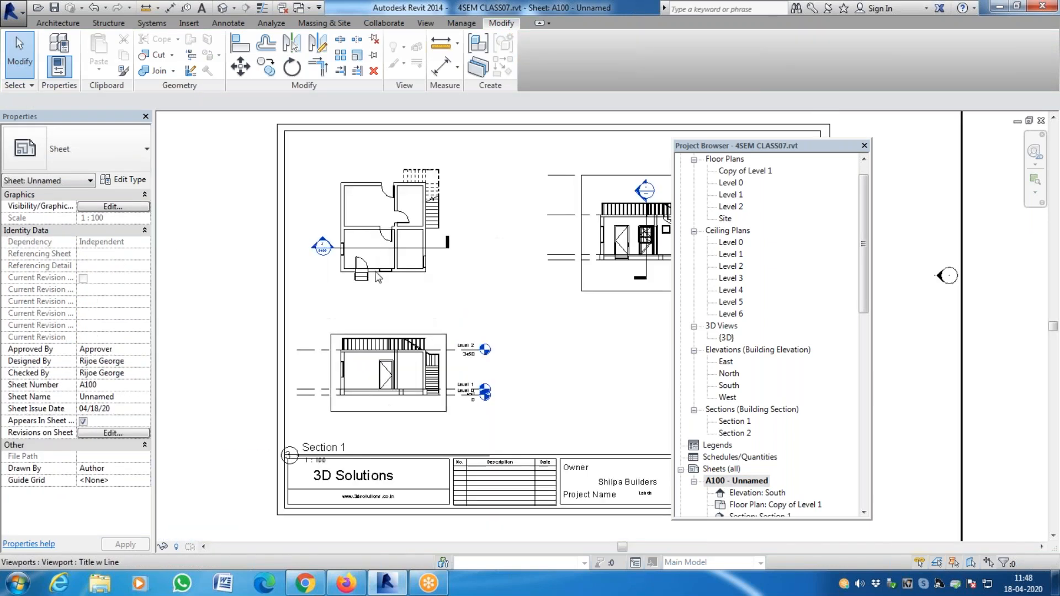
scroll(359, 287, "down", 2)
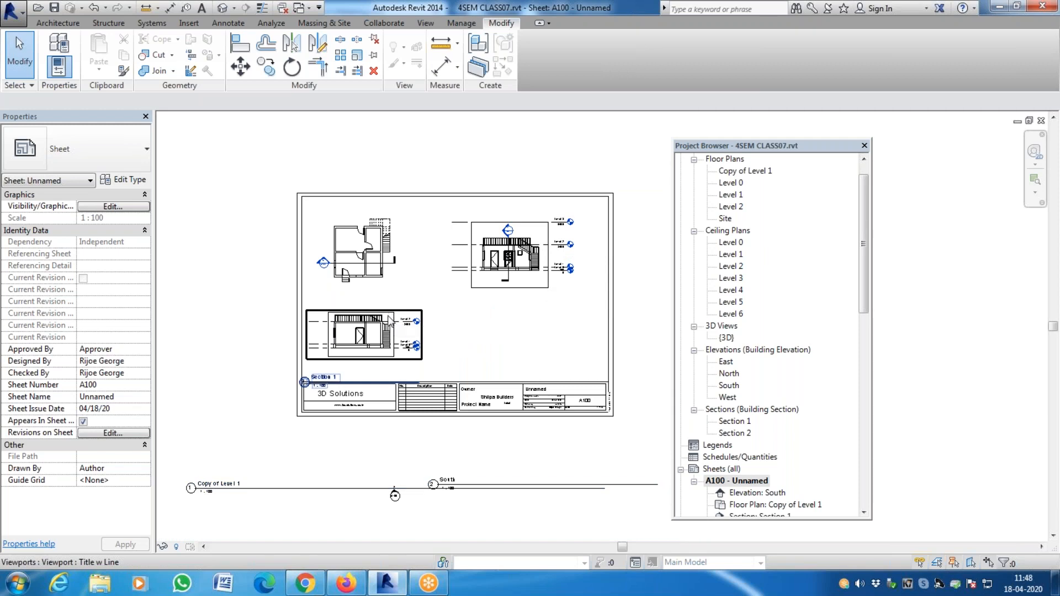
scroll(363, 391, "up", 2)
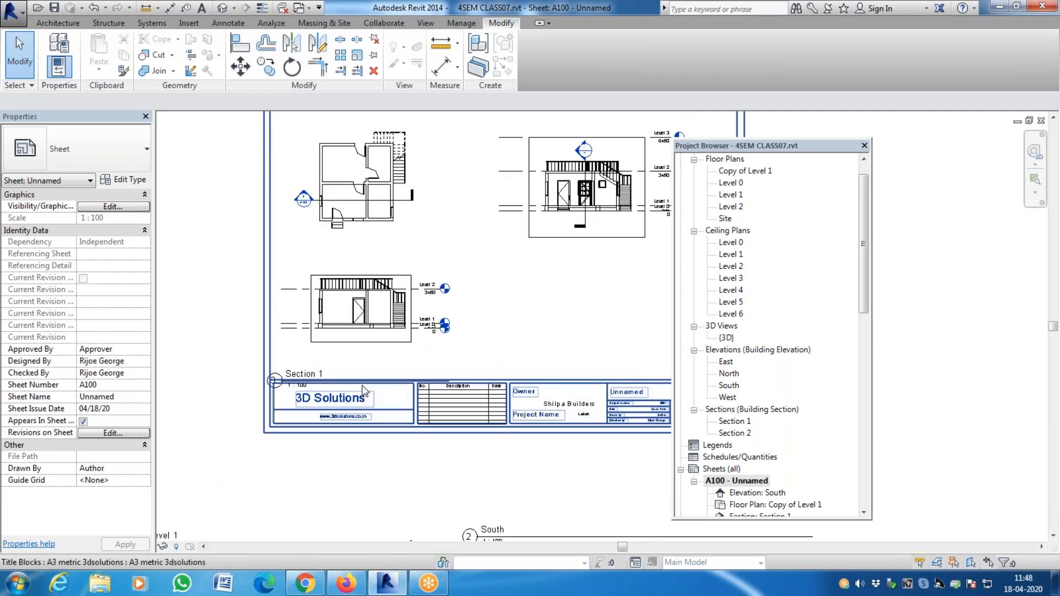
scroll(363, 387, "down", 3)
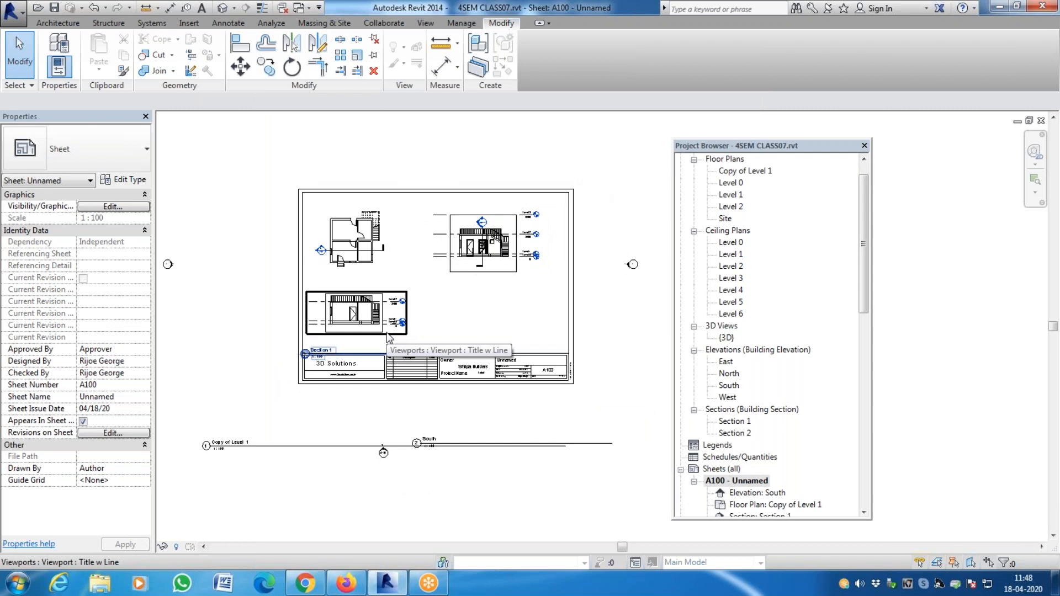
scroll(355, 337, "down", 2)
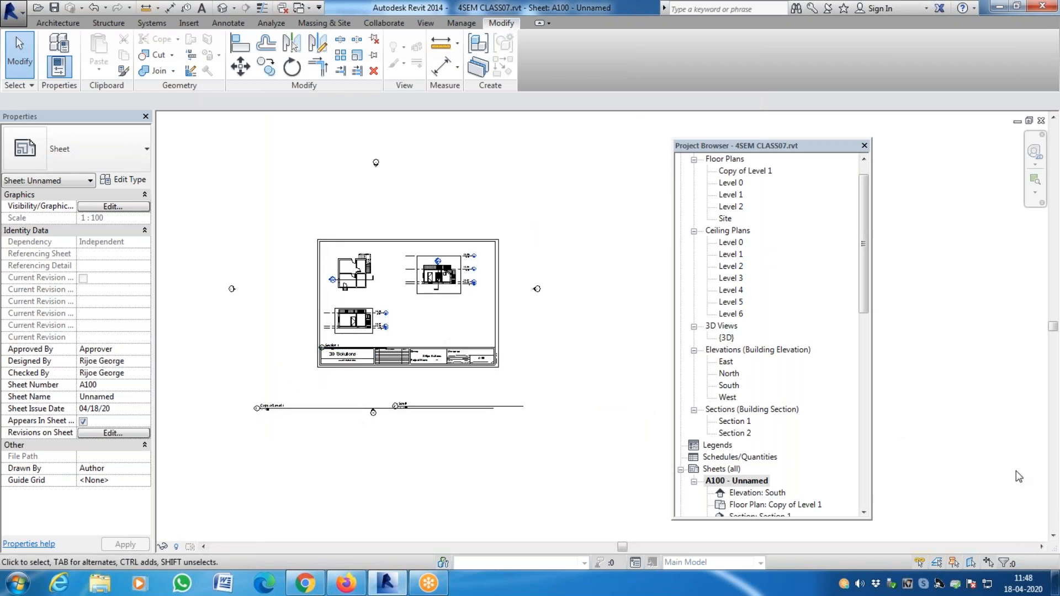
scroll(725, 484, "up", 4)
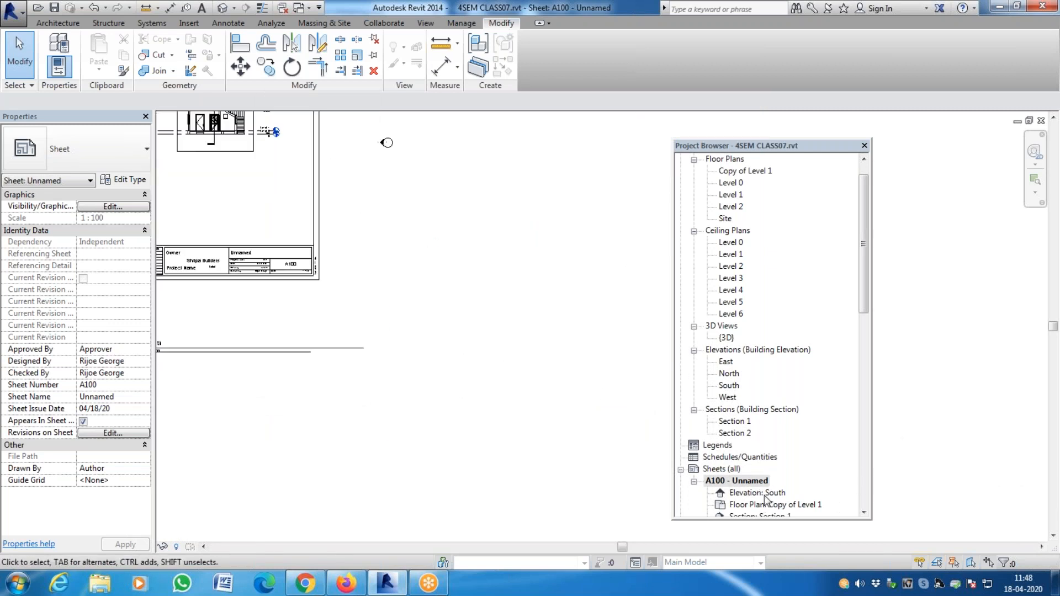
scroll(765, 492, "down", 3)
Place the Section 2 view on sheet A100 beneath the South elevation, with its title just above the title block text.
left_click(740, 434)
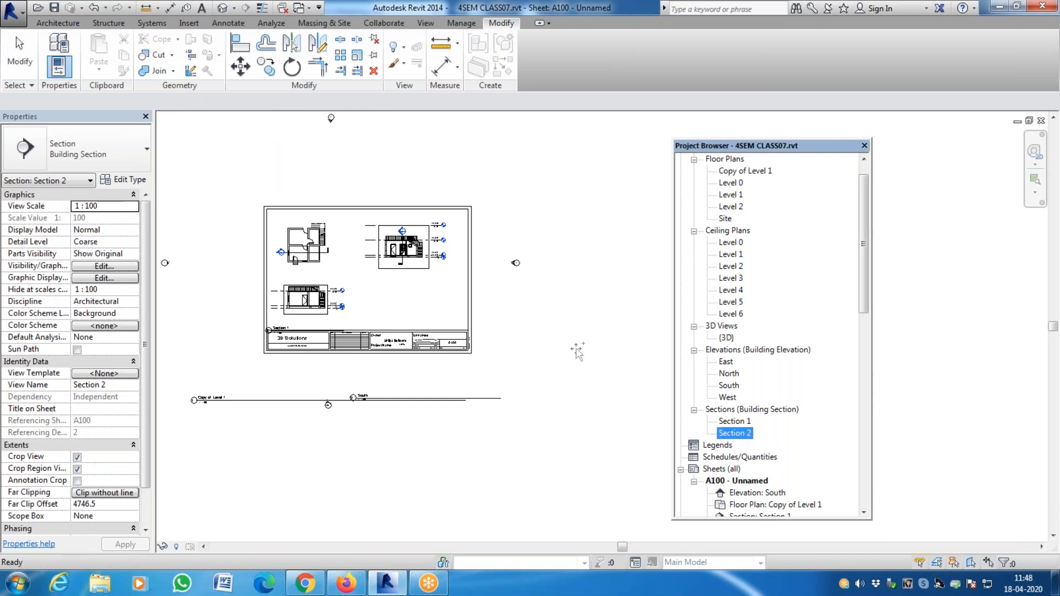
left_click_drag(735, 433, 556, 304)
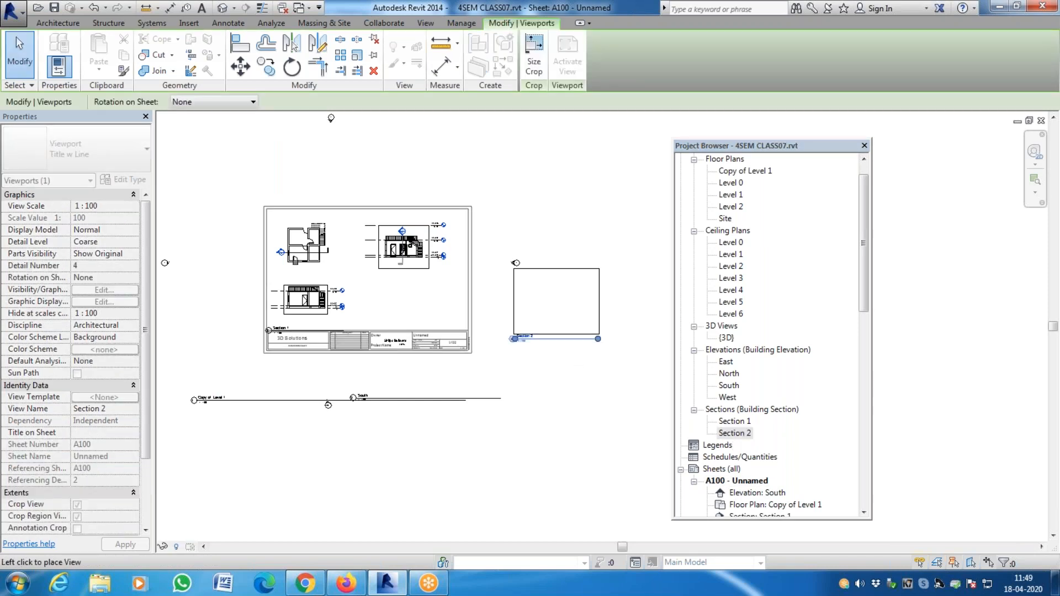
left_click(409, 300)
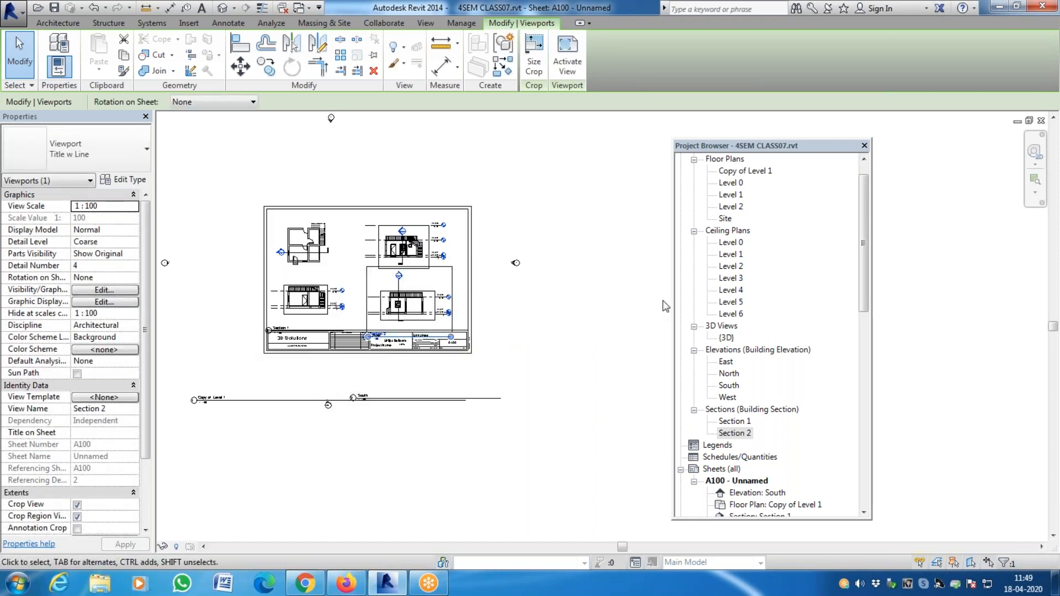
scroll(389, 384, "up", 2)
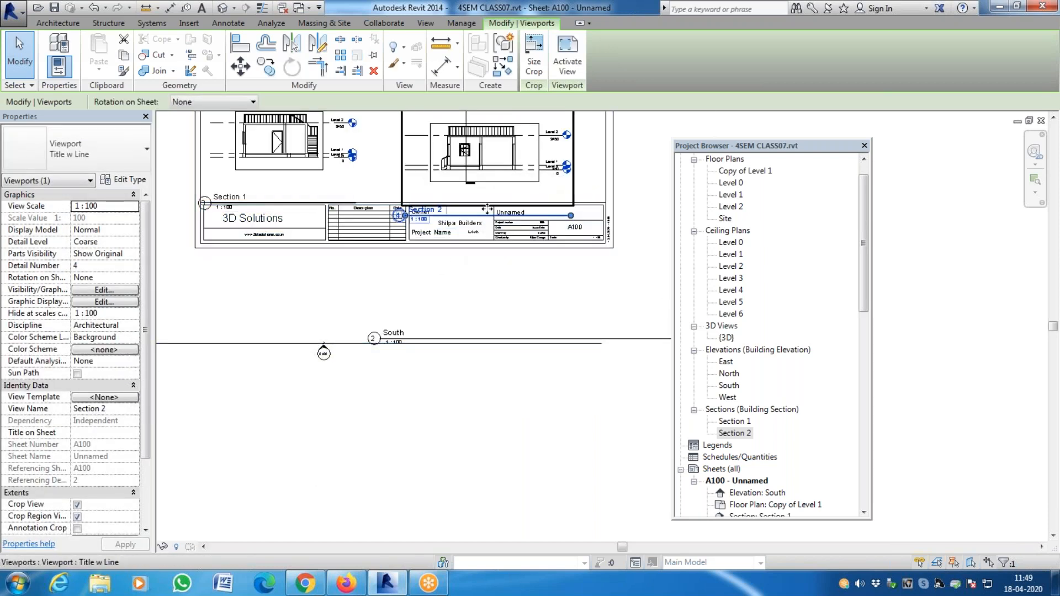
left_click_drag(487, 217, 477, 196)
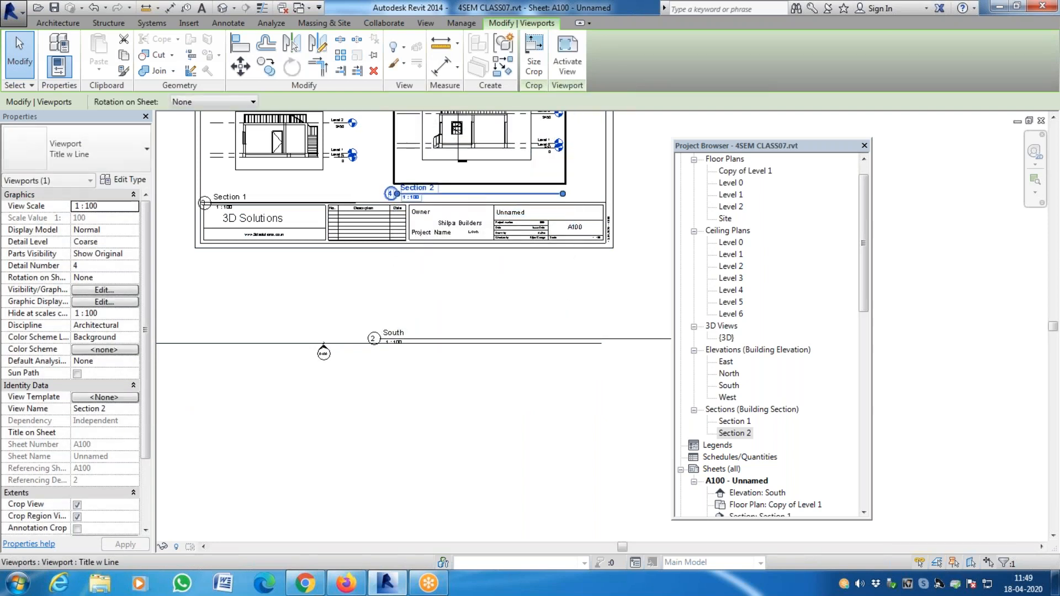
left_click(647, 196)
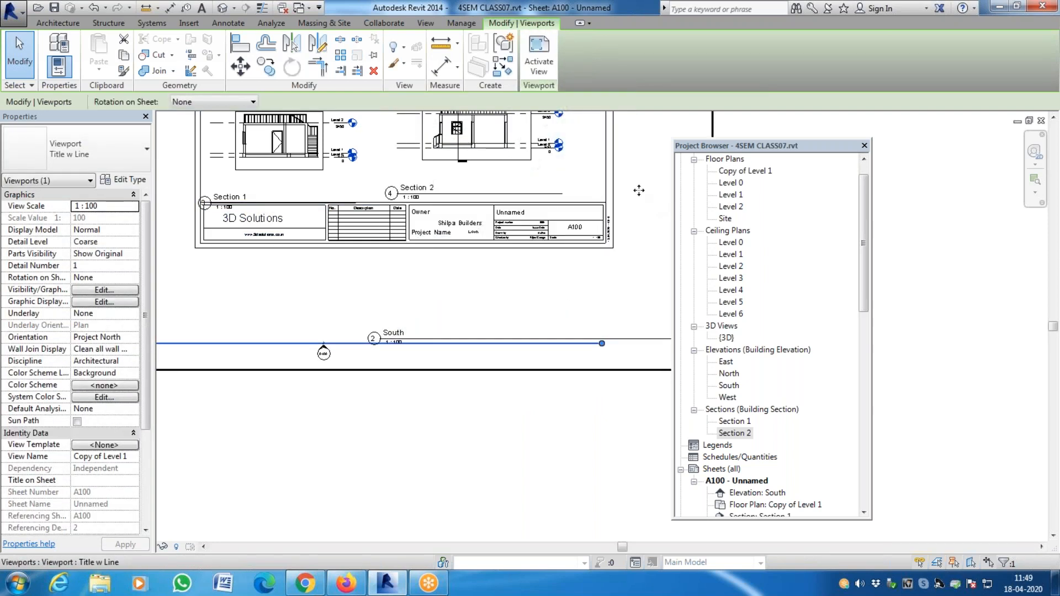
double_click(442, 160)
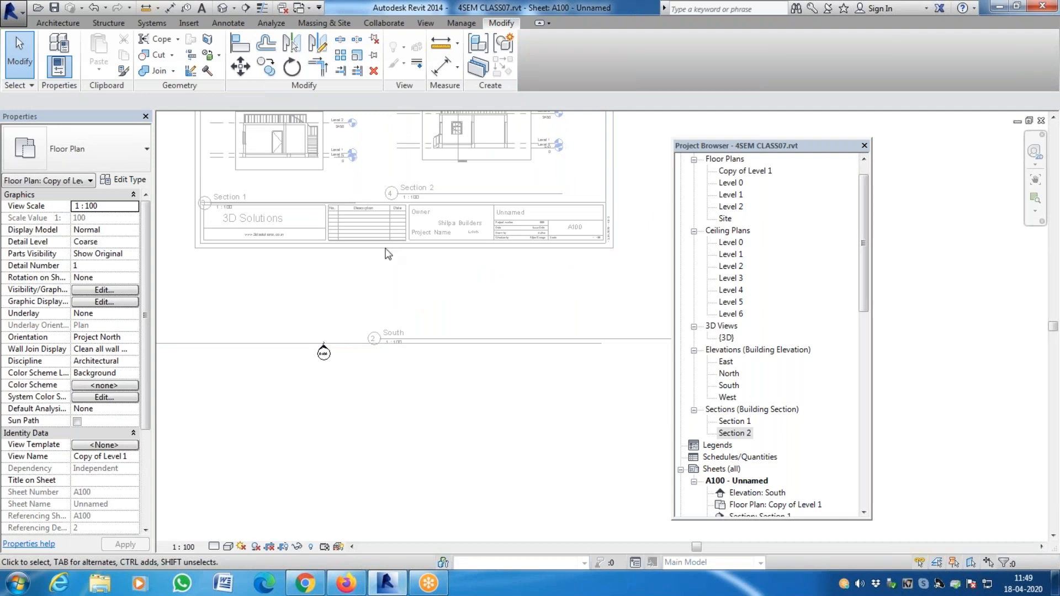
scroll(389, 254, "down", 2)
scroll(294, 267, "down", 2)
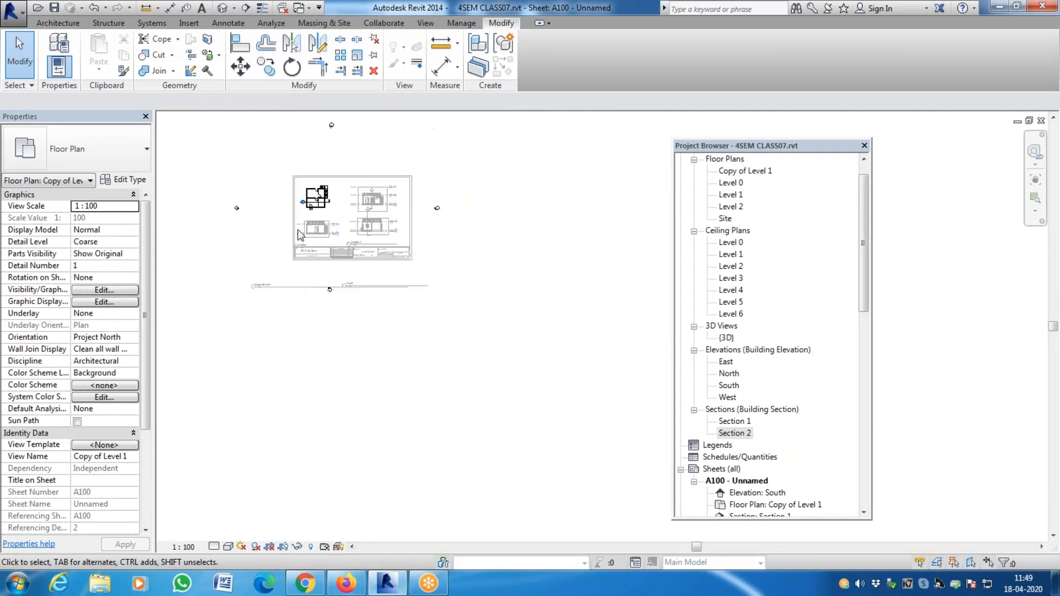
scroll(297, 192, "up", 3)
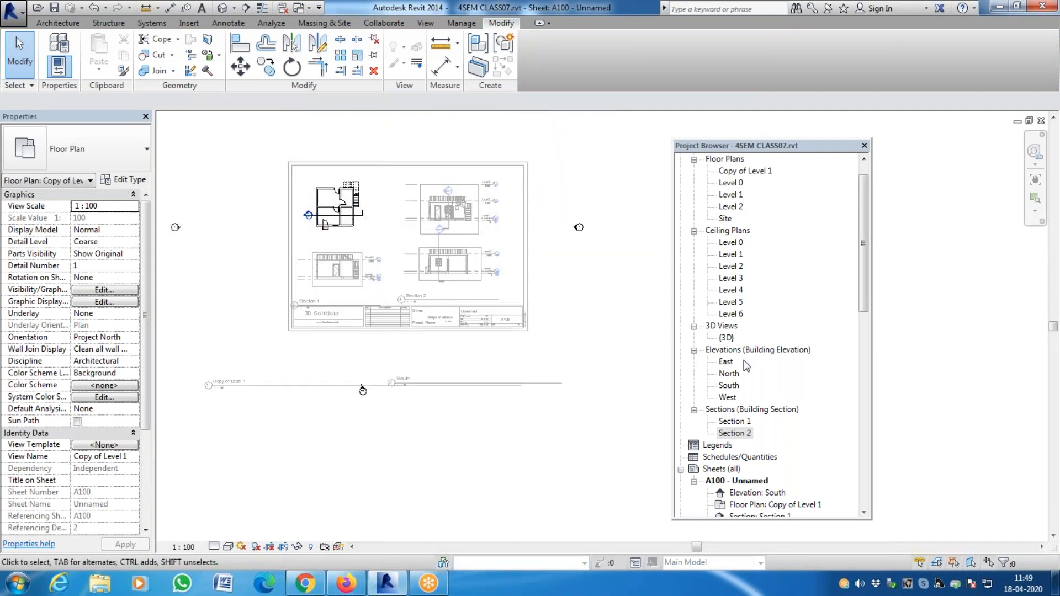
Return to sheet A100 - Unnamed from the activated floor plan and select the A3 title block.
left_click(749, 482)
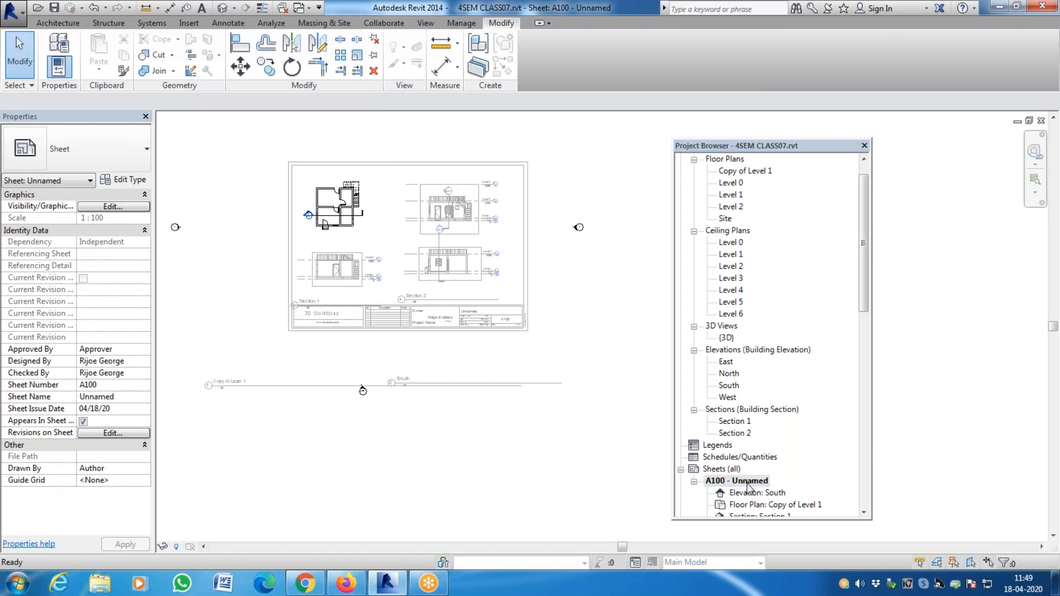
left_click(752, 493)
left_click(751, 482)
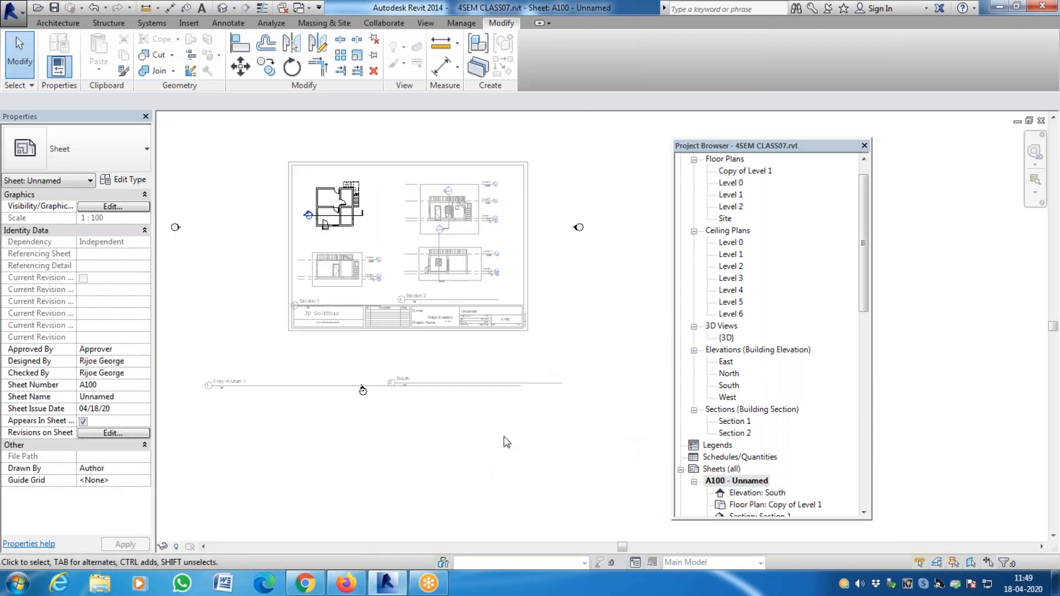
left_click(586, 336)
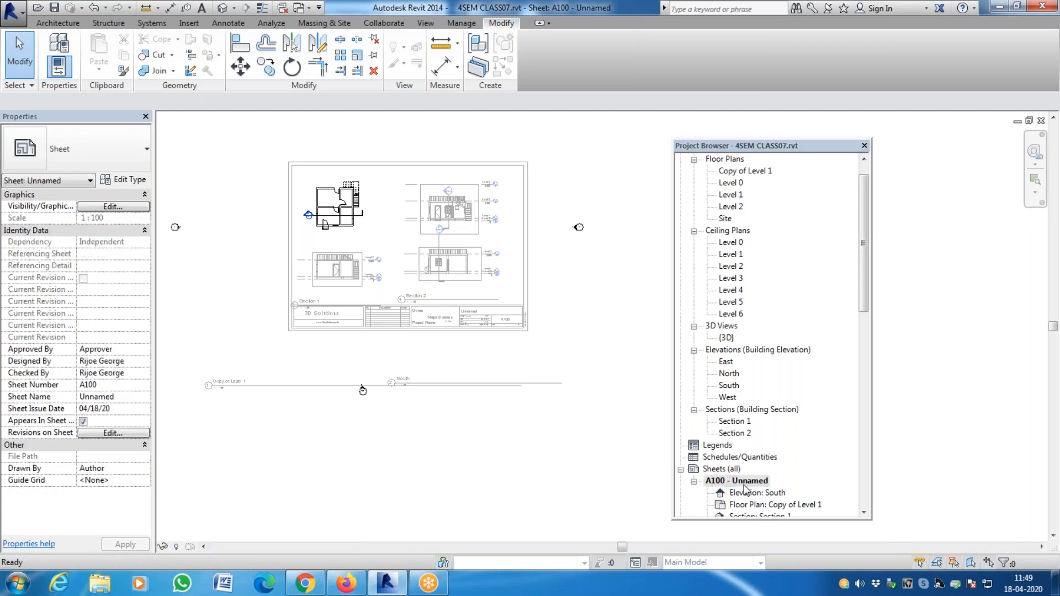
left_click(517, 335)
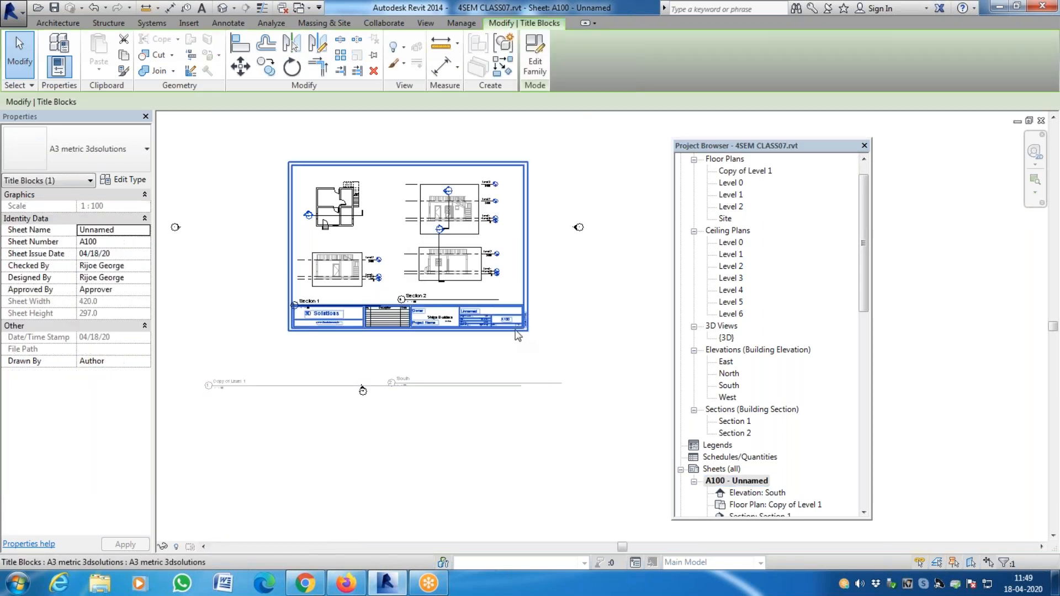
Move the Section 2 view title off the title block to below the sheet, beneath the South title.
scroll(460, 301, "up", 3)
left_click_drag(463, 310, 463, 543)
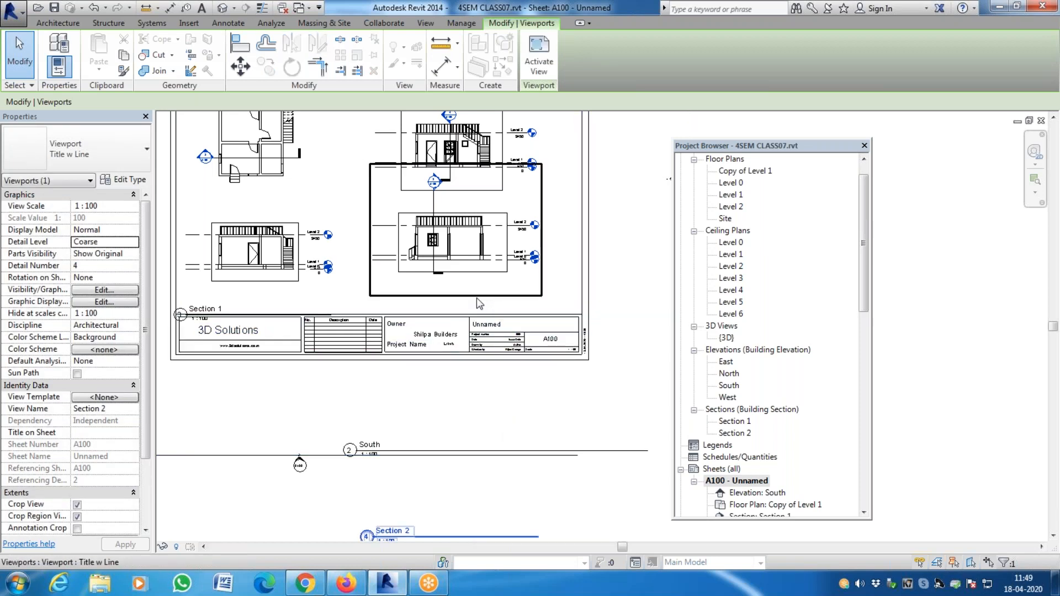
scroll(469, 351, "down", 3)
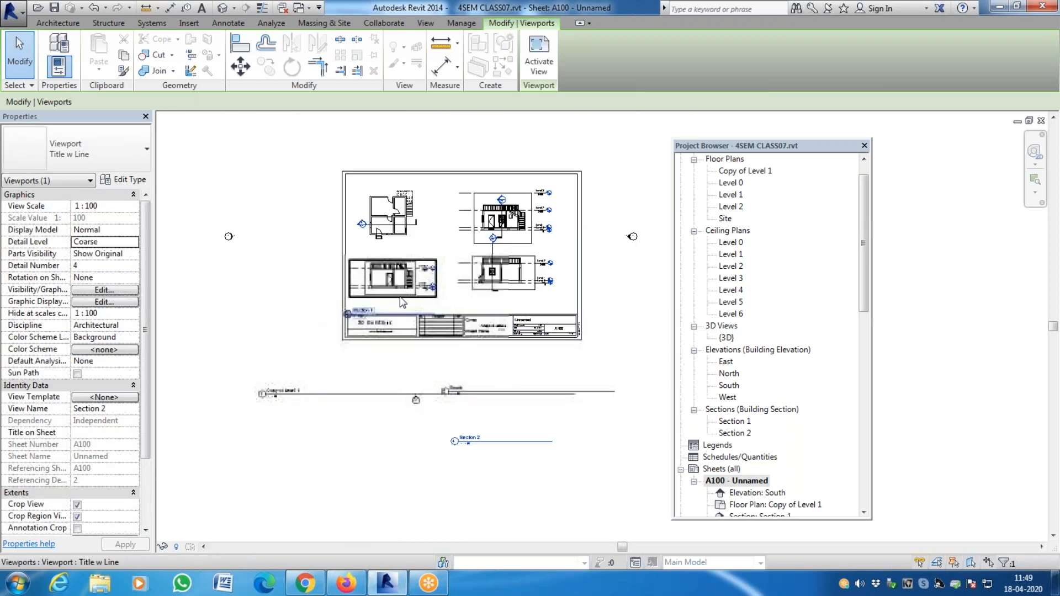
scroll(495, 291, "up", 3)
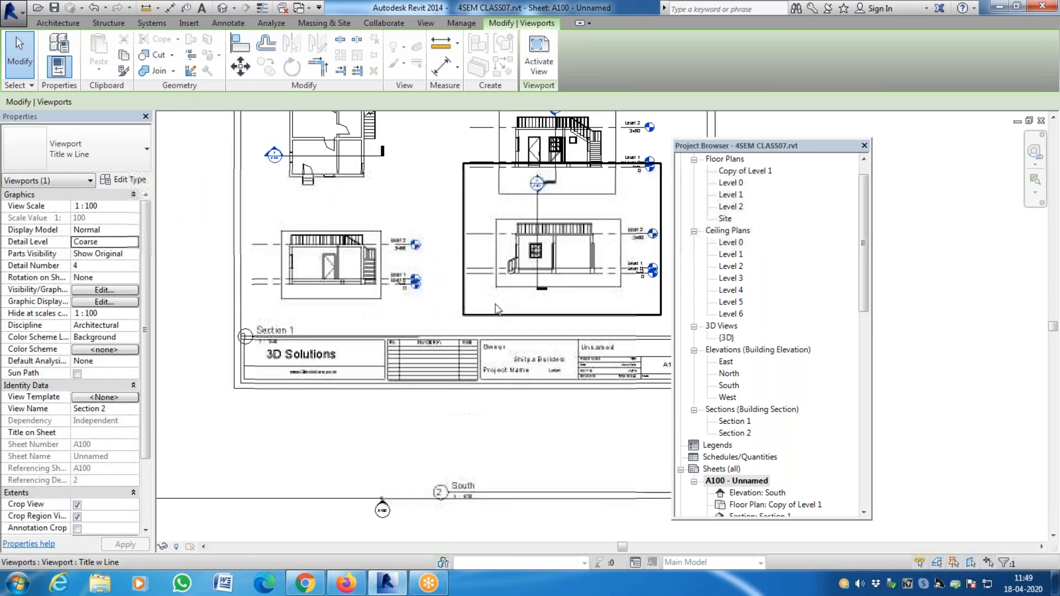
scroll(363, 240, "down", 2)
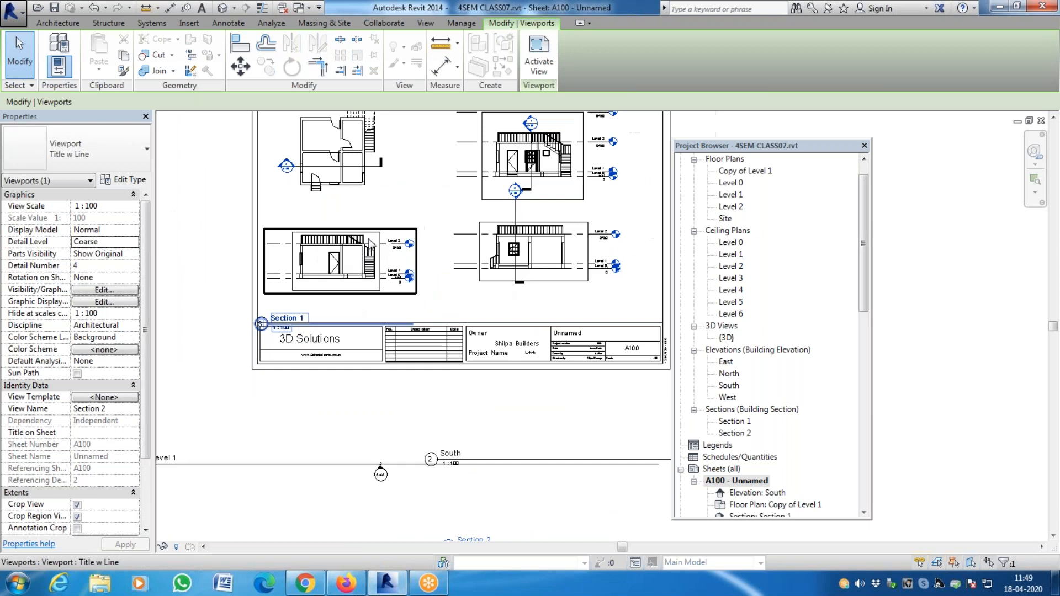
Activate the Copy of Level 1 floor plan view on sheet A100 for editing.
left_click(57, 23)
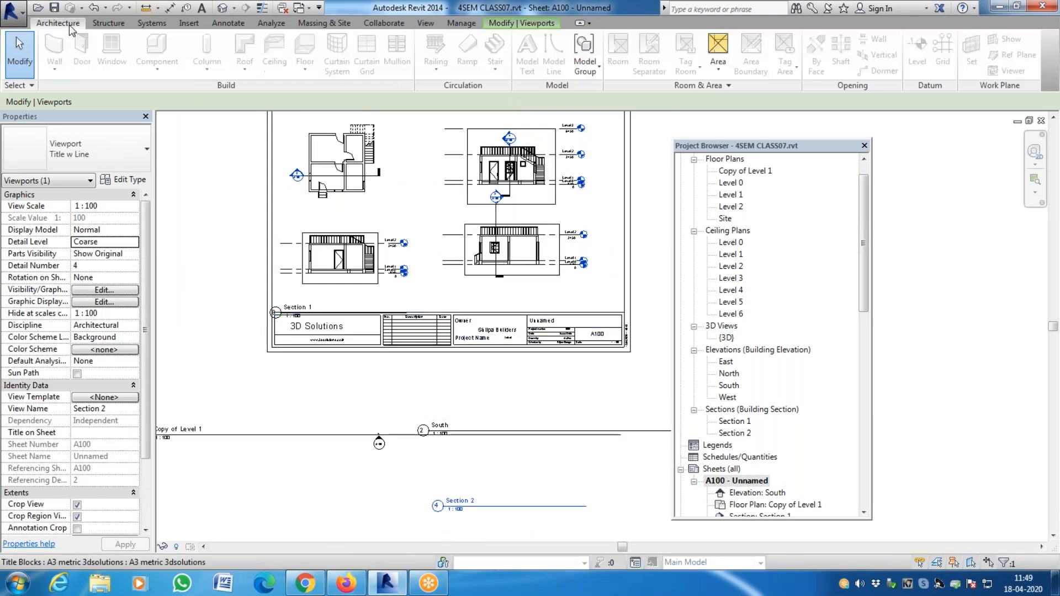
left_click(520, 24)
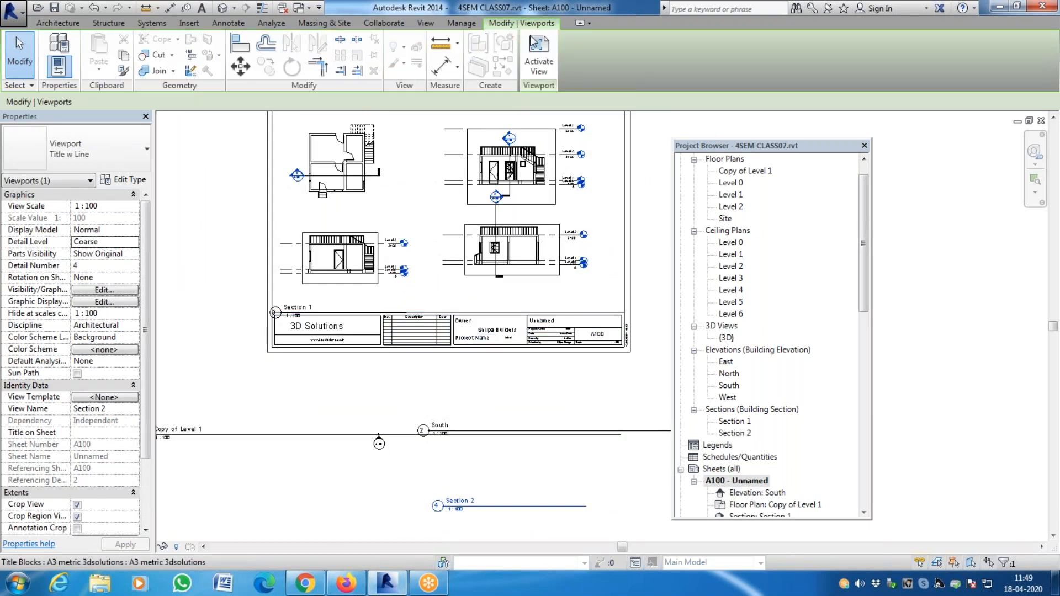
double_click(252, 233)
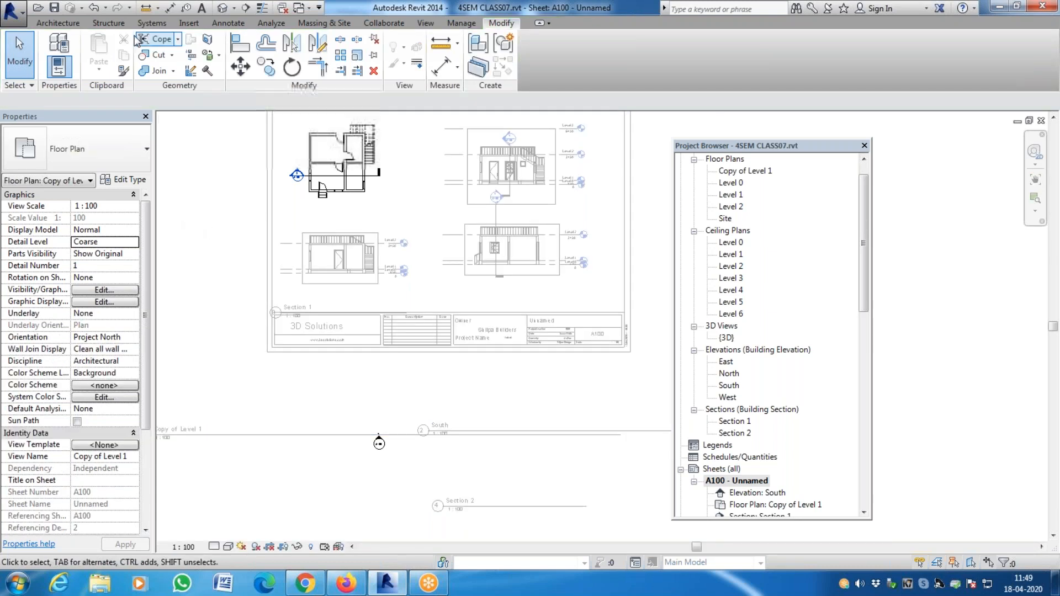
Draw a horizontal model line about 38800 mm long from Section 1's Level 0 line across past the Section 2 view.
left_click(58, 23)
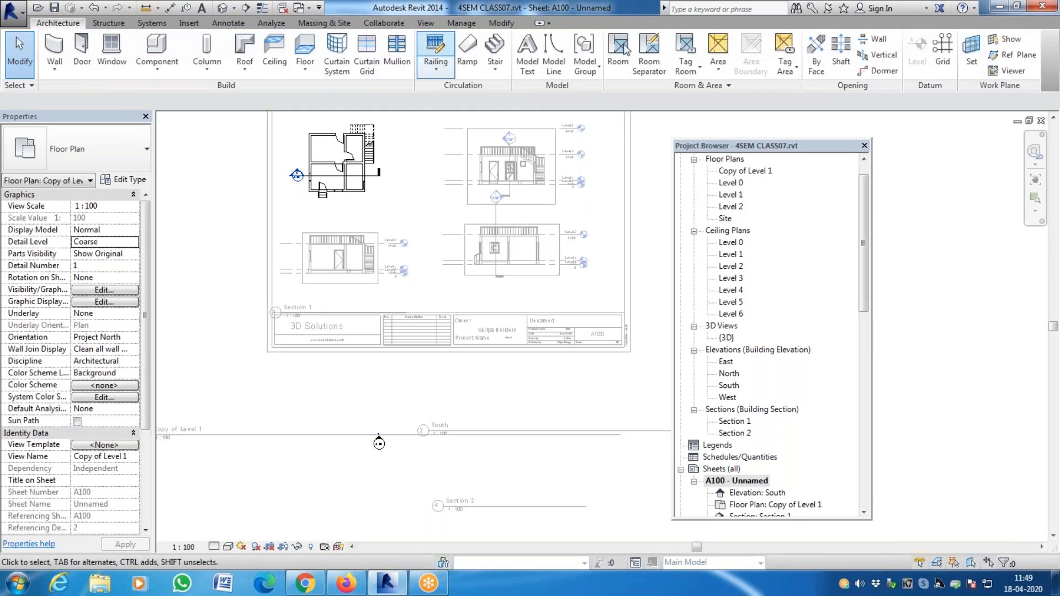
left_click(550, 53)
scroll(340, 261, "up", 2)
scroll(340, 261, "up", 1)
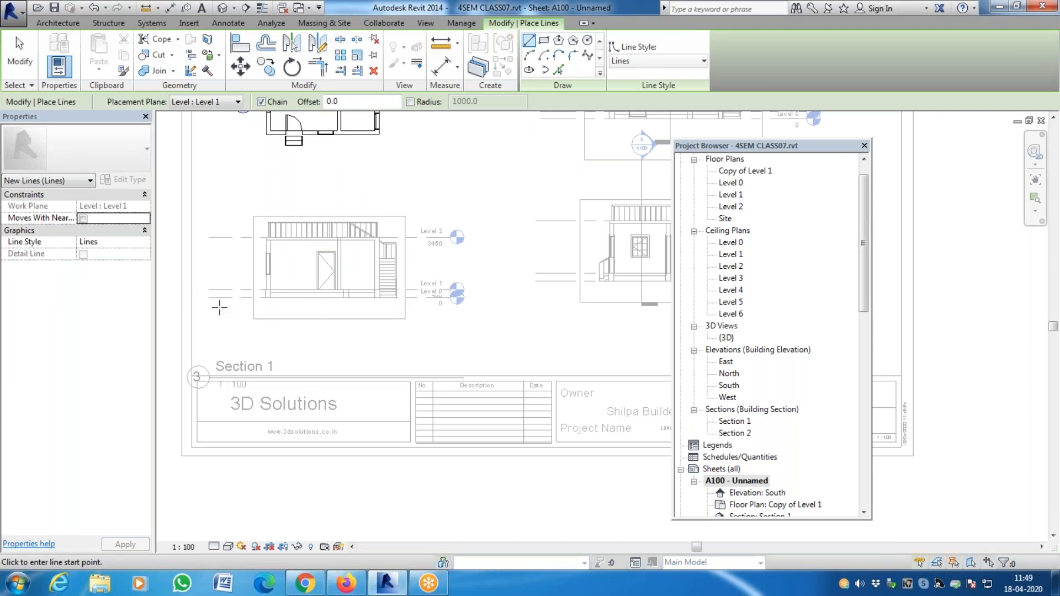
left_click(204, 298)
scroll(204, 298, "down", 3)
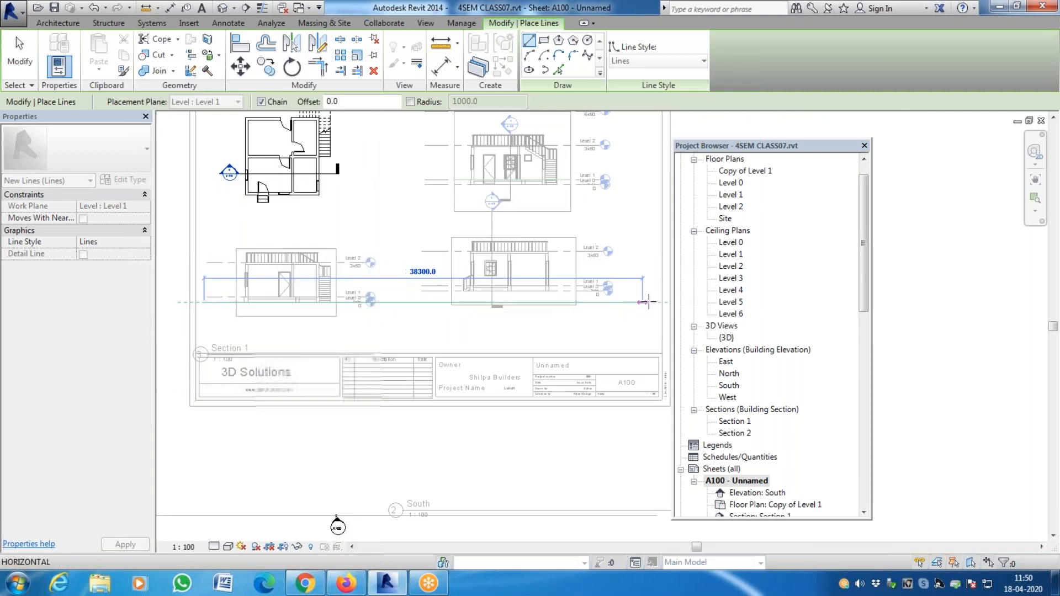
left_click(648, 302)
key("Escape")
key("Escape")
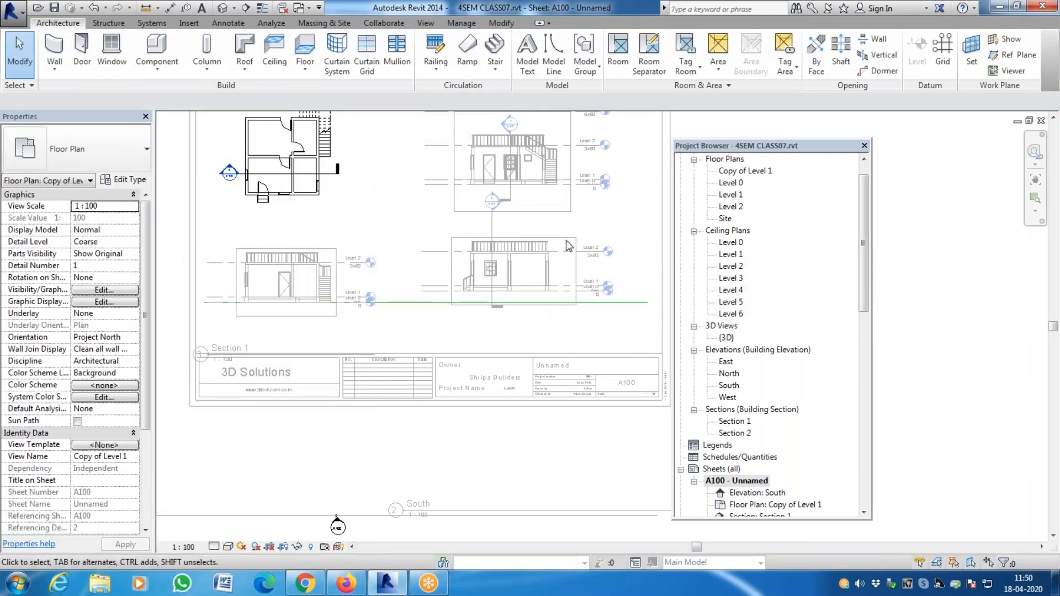
Leave the activated floor plan and return to sheet A100 - Unnamed, with the title block selected.
scroll(439, 293, "down", 2)
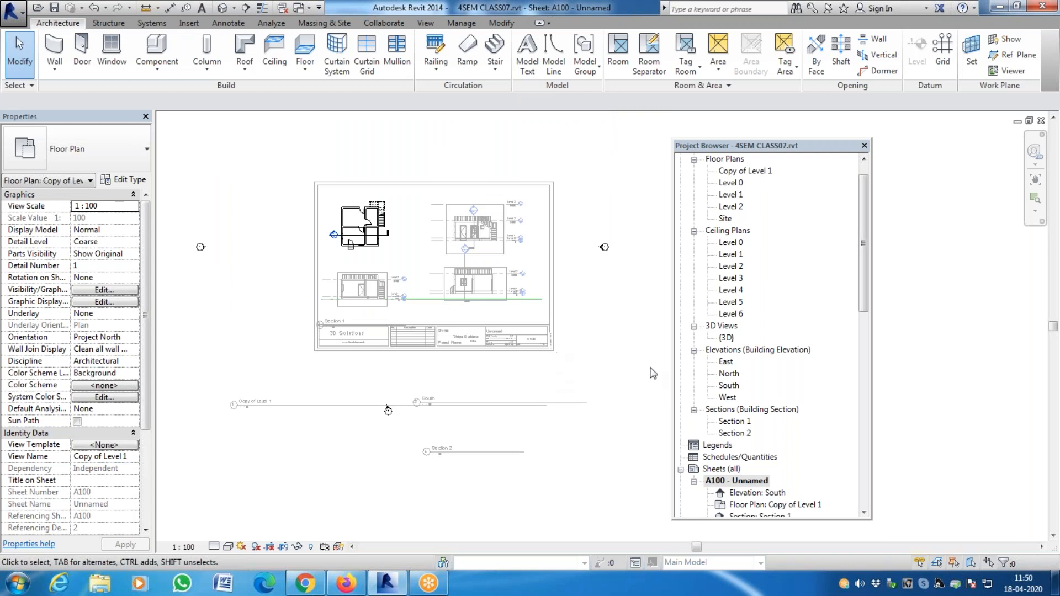
double_click(749, 482)
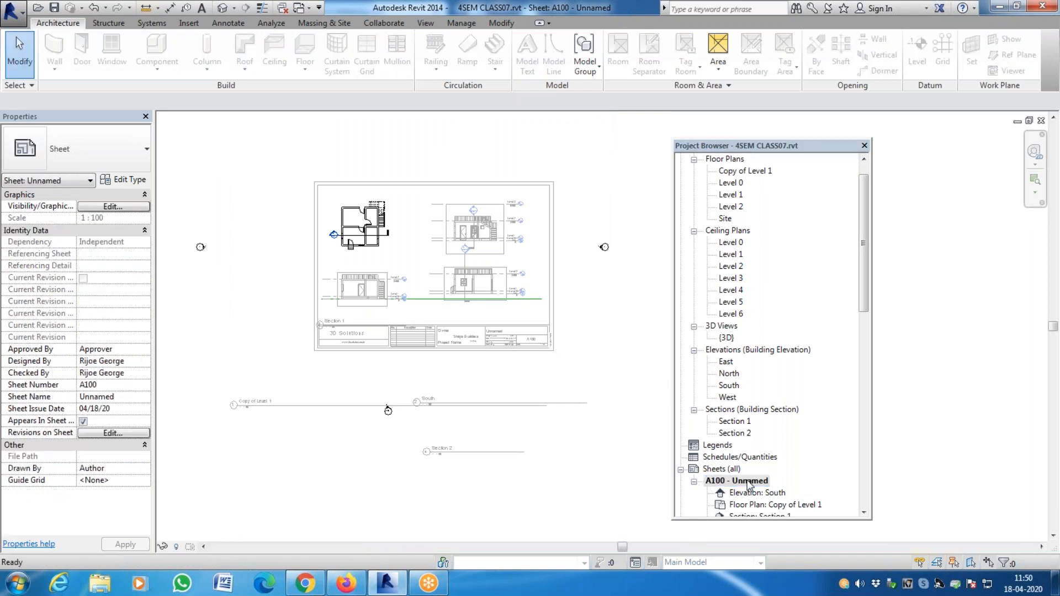
left_click(771, 494)
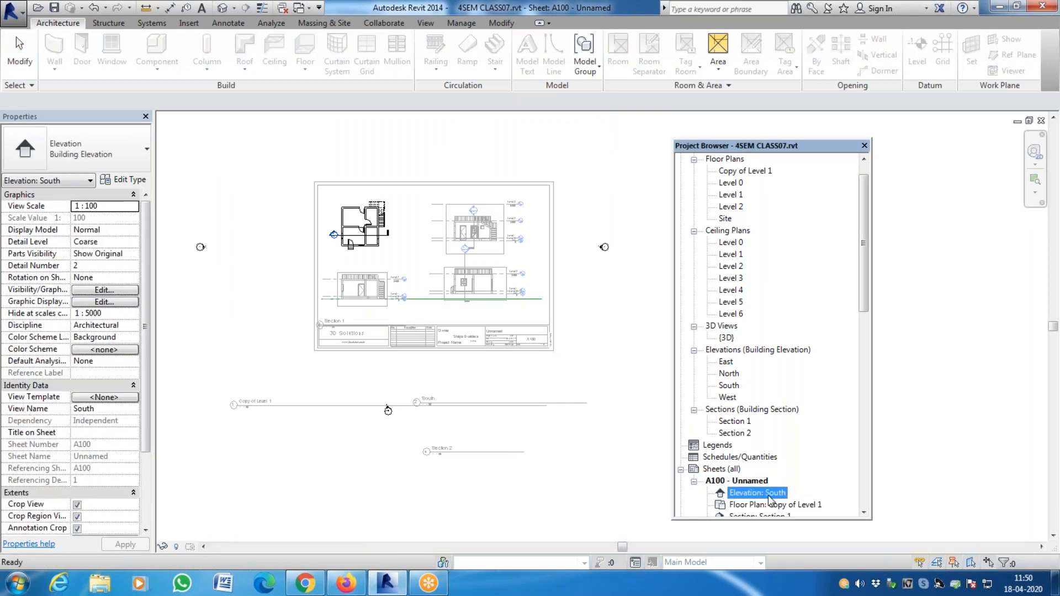
left_click(545, 308)
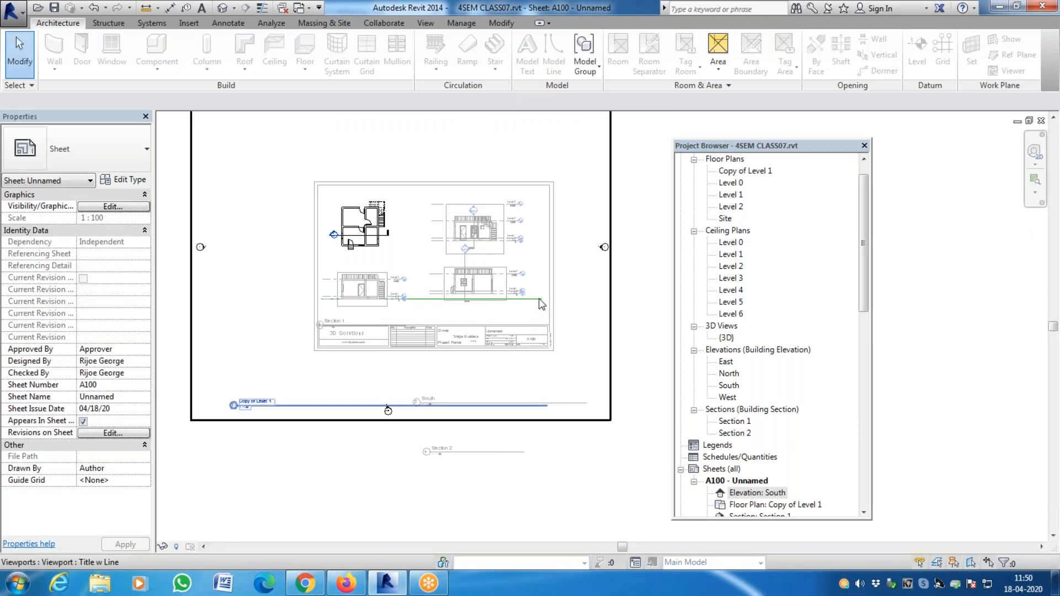
left_click(553, 311)
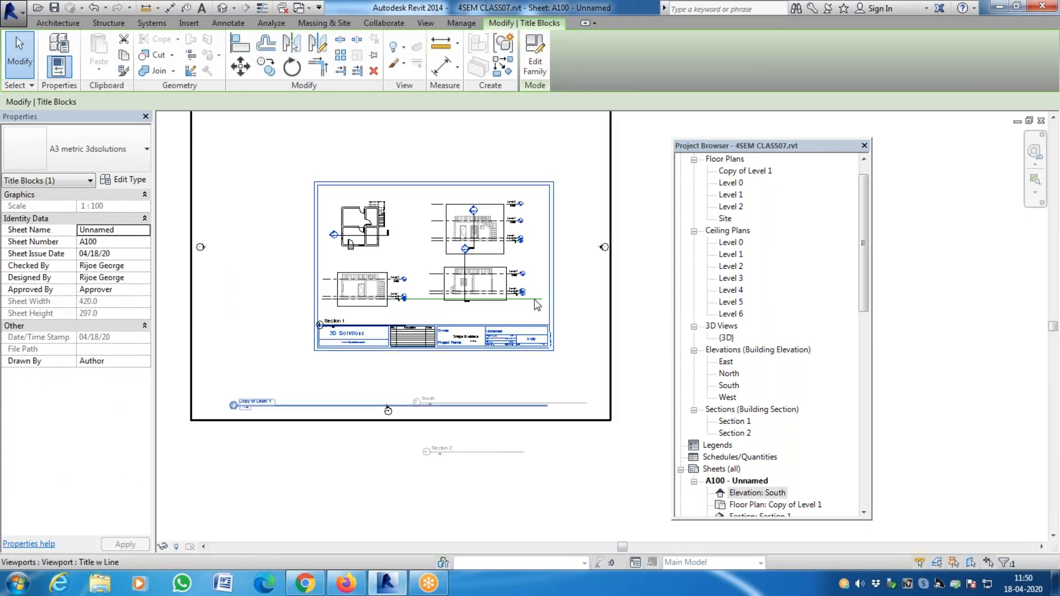
Move the Section 2 viewport down until its Level 0 line sits on the horizontal guide line.
scroll(520, 312, "up", 3)
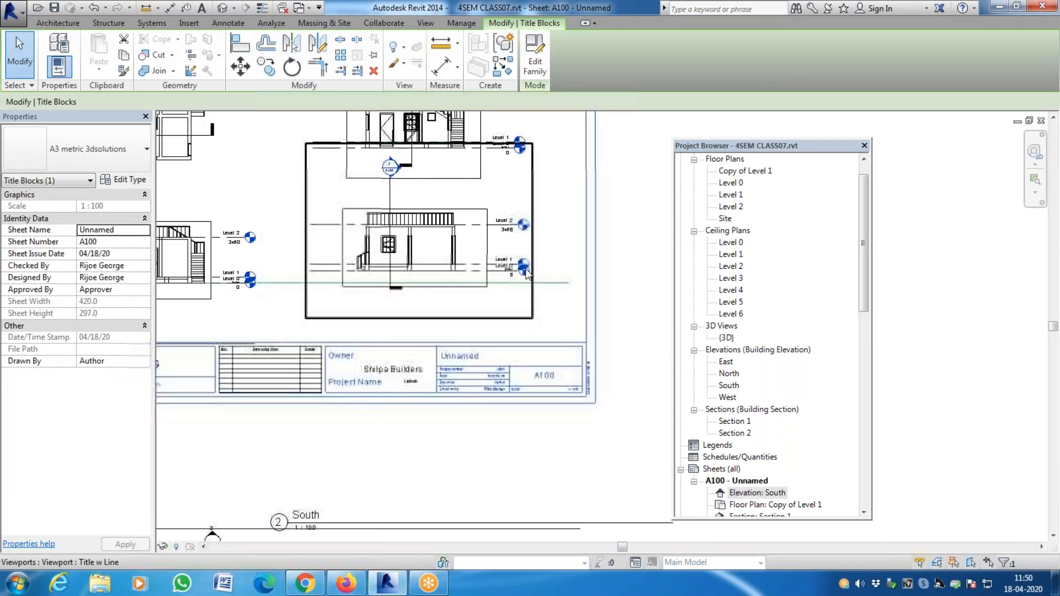
left_click(532, 240)
left_click_drag(549, 310, 550, 319)
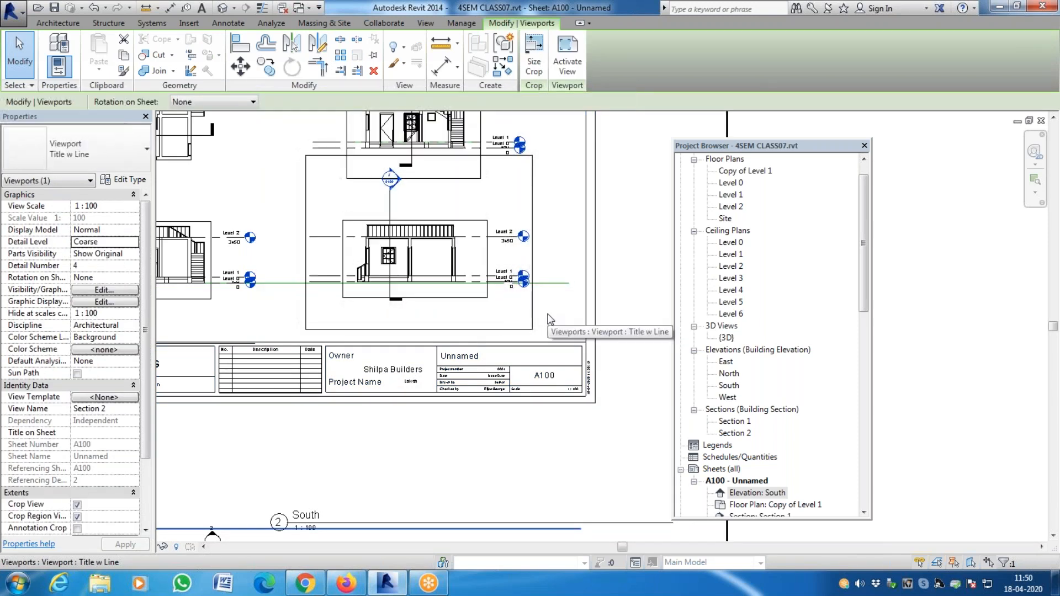
Examine how the Level 0 lines of Section 1 and Section 2 align with the guide line, with nothing selected.
scroll(336, 293, "up", 4)
scroll(336, 291, "up", 1)
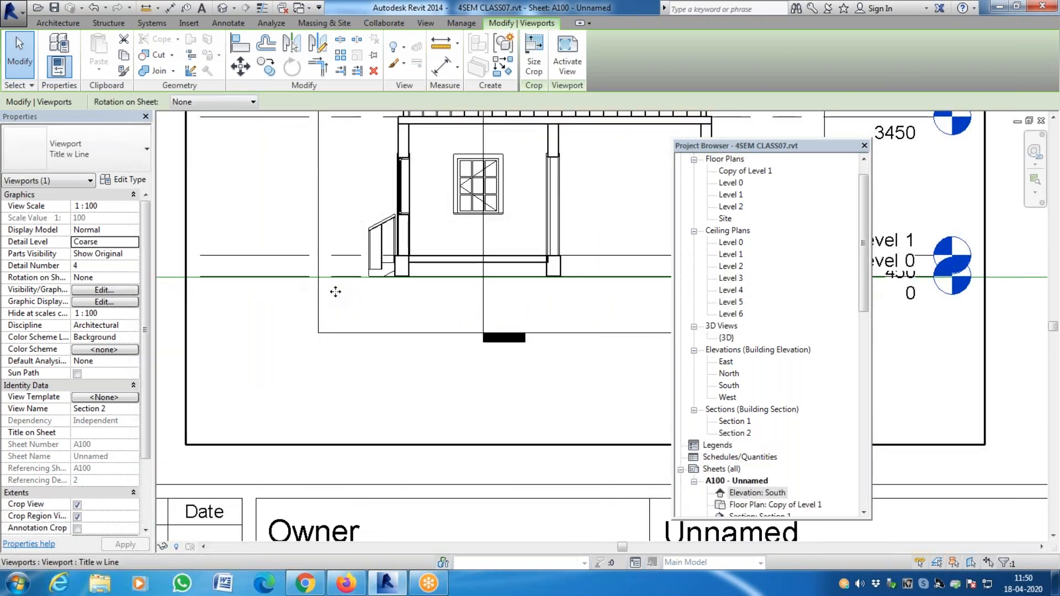
scroll(500, 320, "down", 3)
scroll(220, 299, "up", 3)
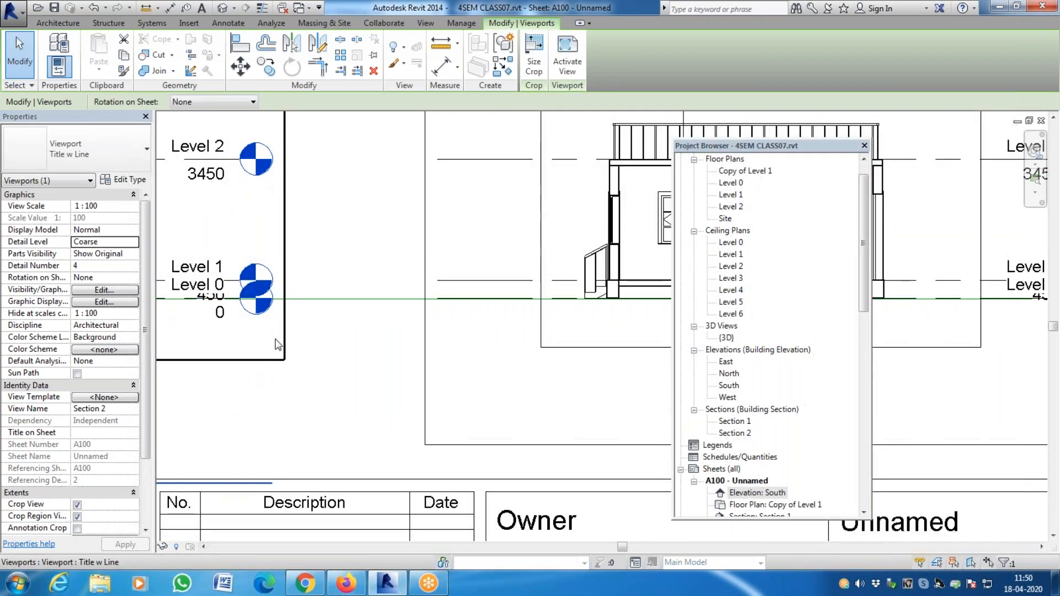
scroll(278, 346, "down", 3)
scroll(426, 319, "up", 5)
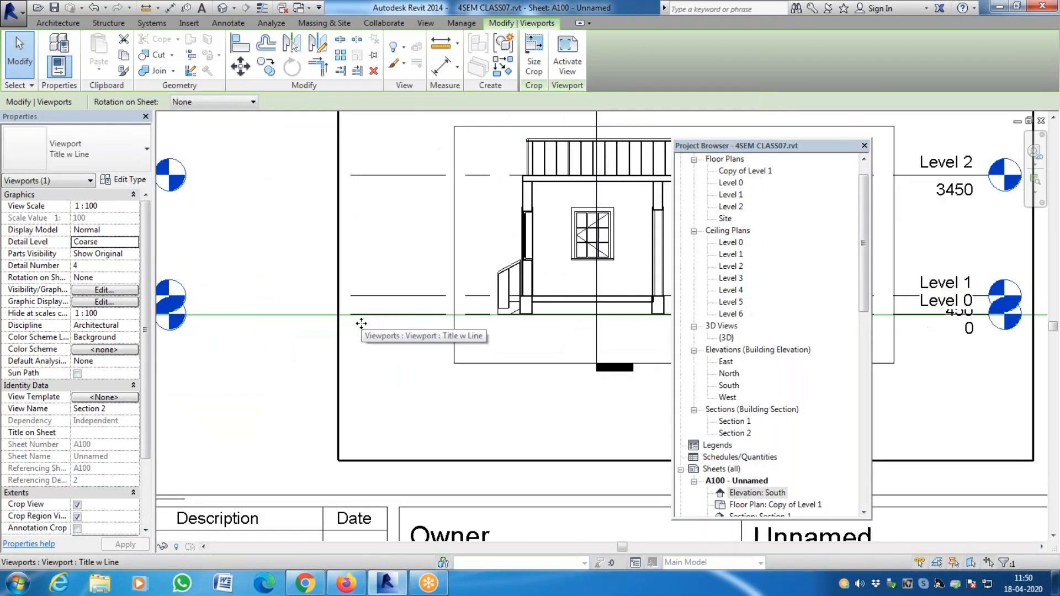
scroll(556, 378, "down", 2)
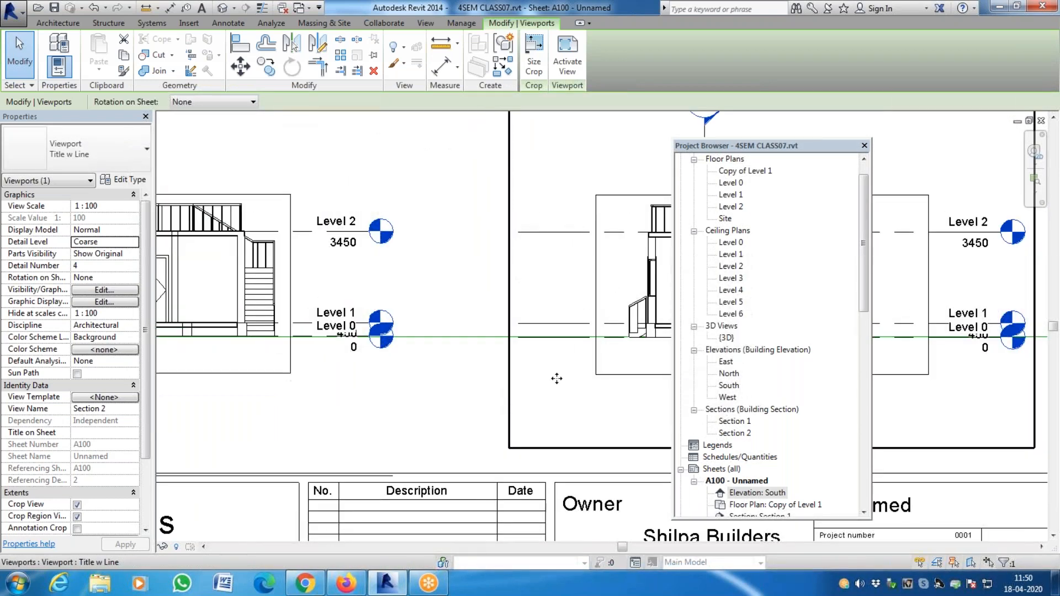
scroll(561, 349, "up", 3)
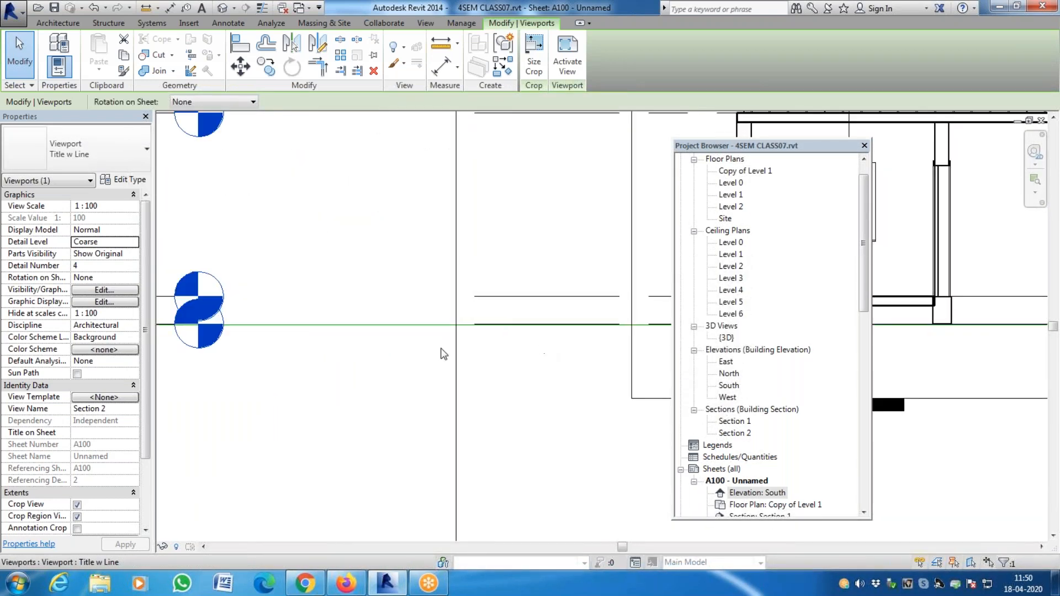
scroll(450, 347, "down", 5)
left_click(613, 352)
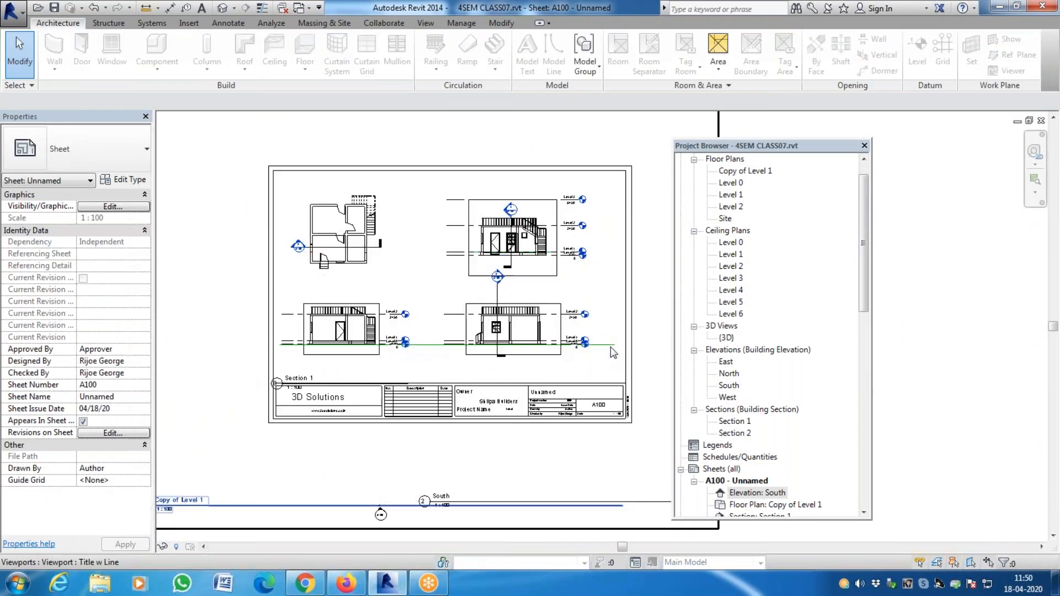
Activate the floor plan view on the sheet and delete the horizontal guide line.
left_click(612, 352)
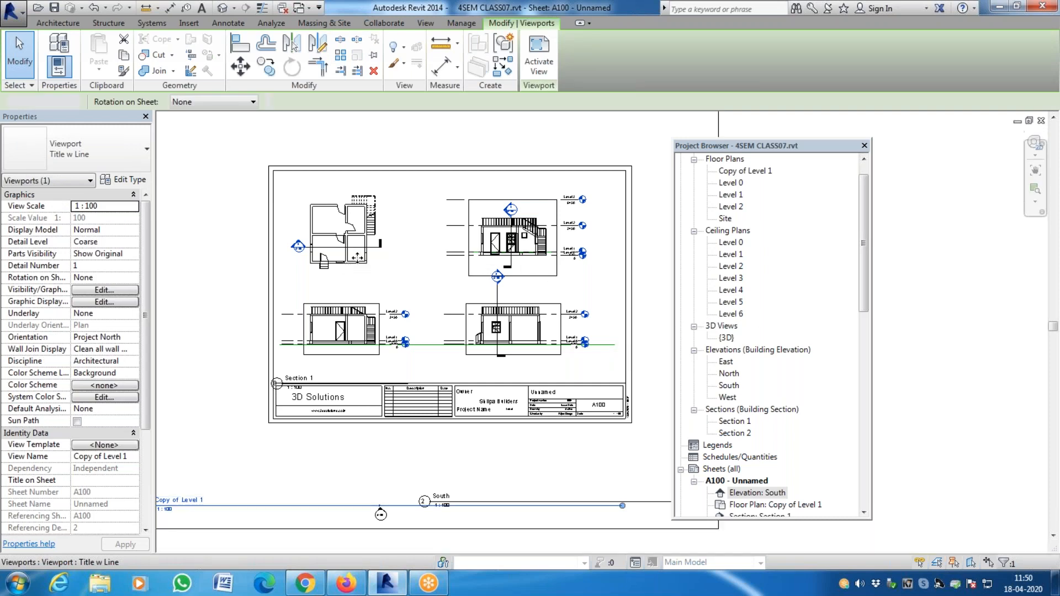
double_click(358, 257)
left_click(612, 351)
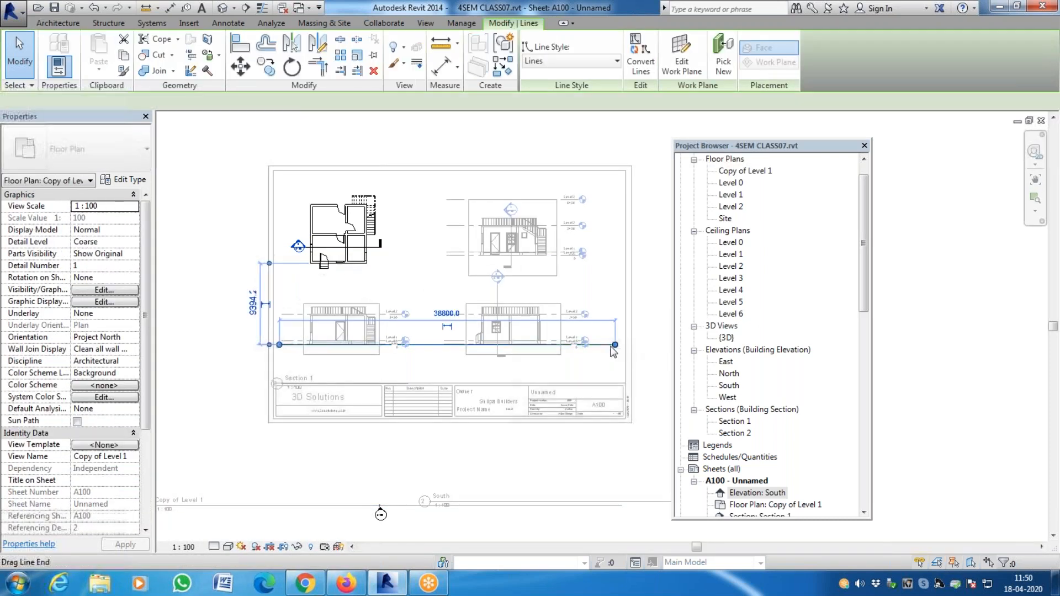
left_click(559, 373)
Exit the activated floor plan by opening the South elevation, and reopen sheet A100 - Unnamed with nothing selected.
scroll(502, 341, "down", 3)
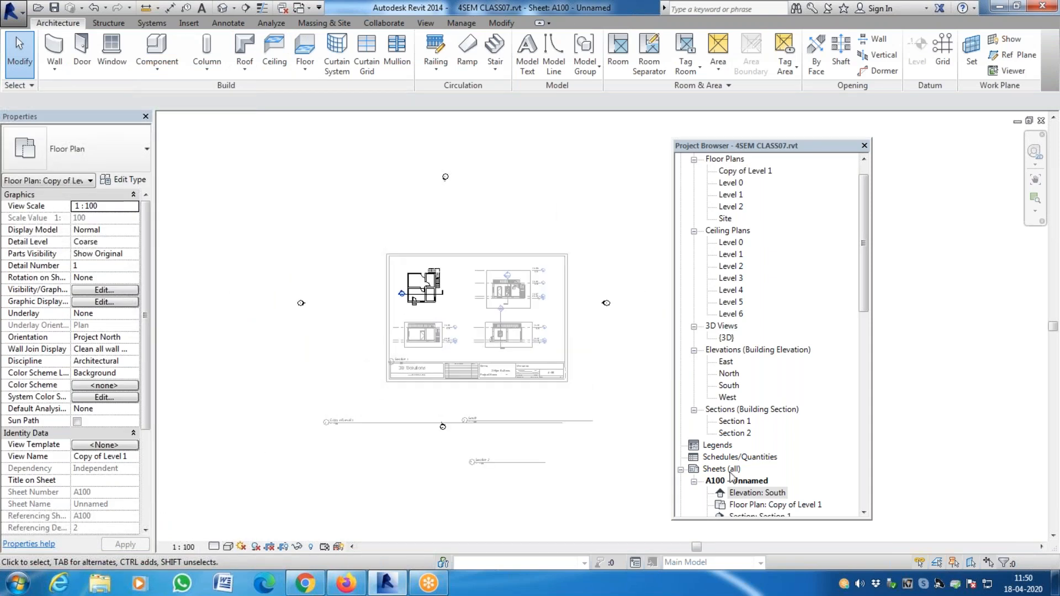
double_click(757, 493)
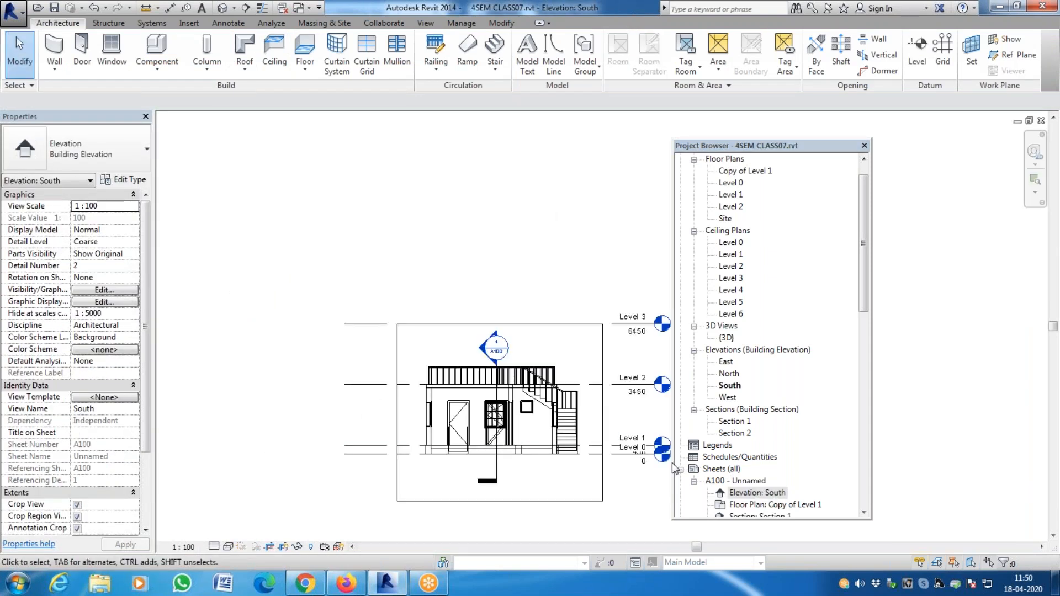
double_click(742, 482)
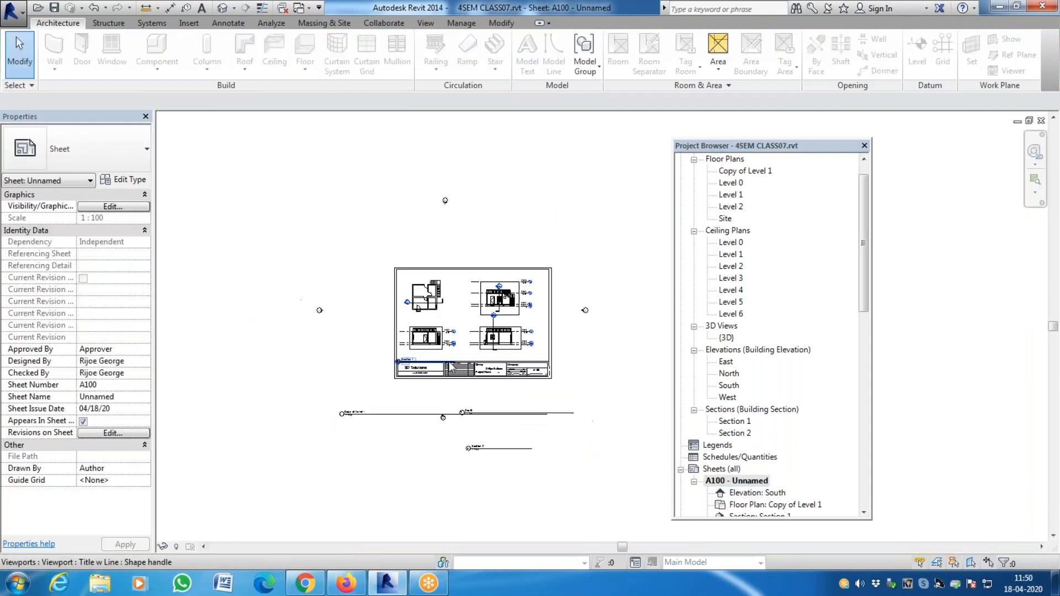
left_click(552, 388)
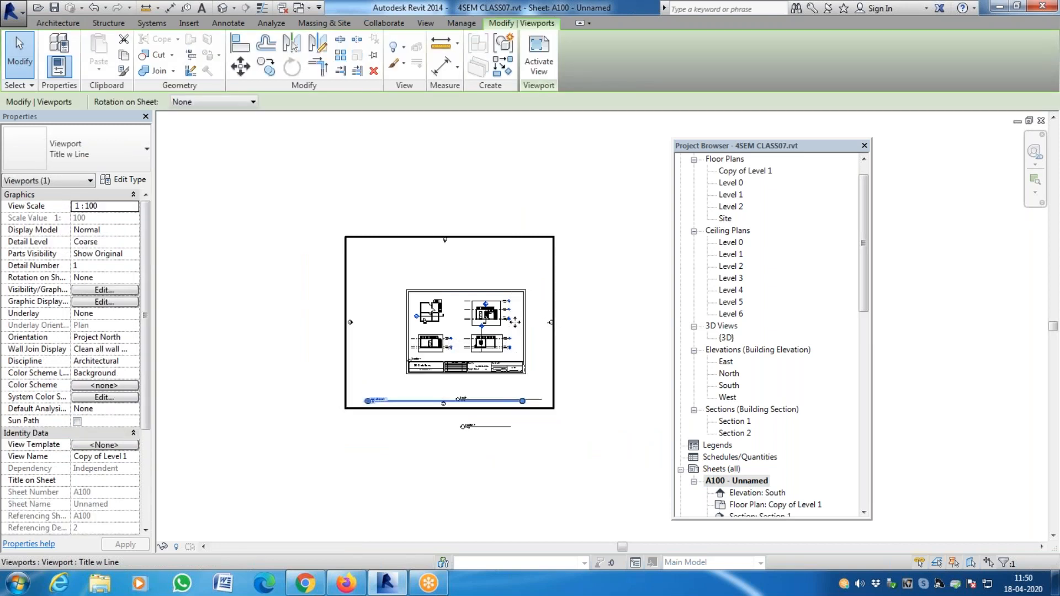
key("Escape")
Examine the alignment of the four views and the section marks remaining on sheet A100.
left_click(525, 294)
scroll(499, 376, "up", 4)
left_click(624, 350)
scroll(627, 339, "up", 3)
scroll(629, 343, "down", 5)
scroll(274, 269, "up", 3)
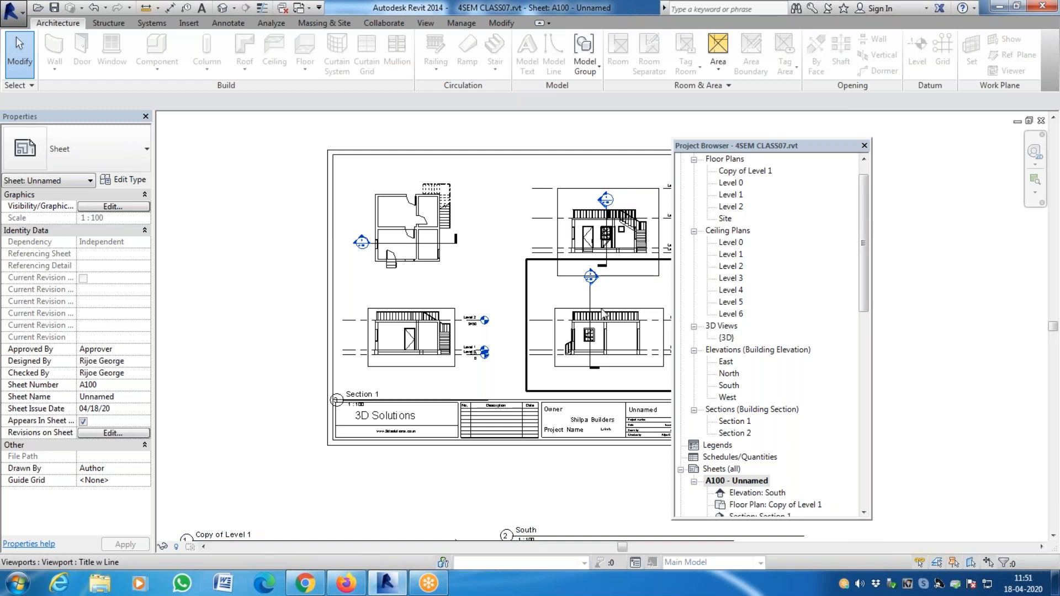
scroll(602, 313, "up", 2)
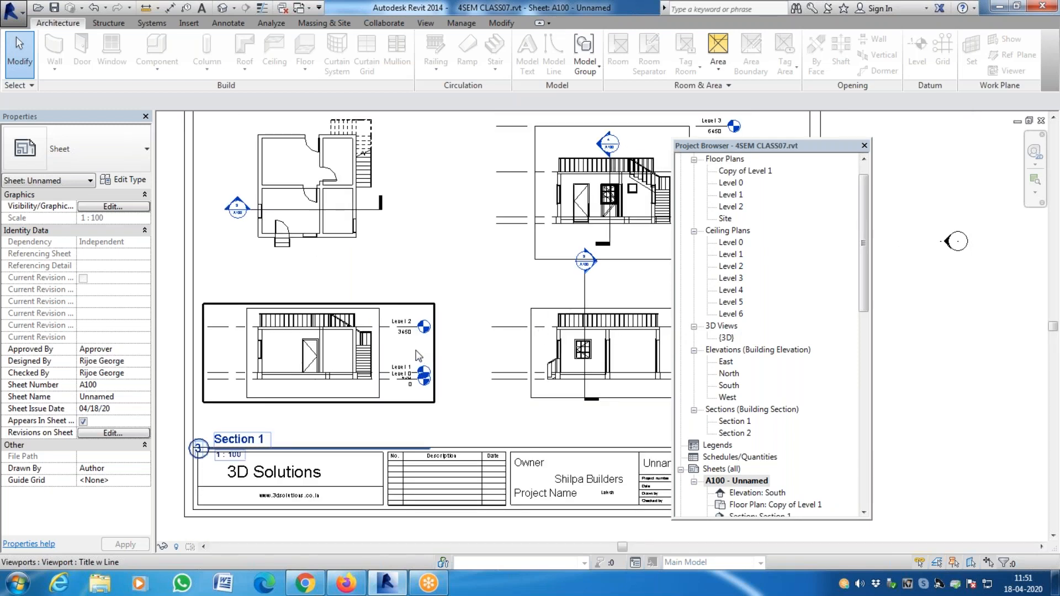
scroll(338, 349, "down", 2)
scroll(519, 333, "up", 3)
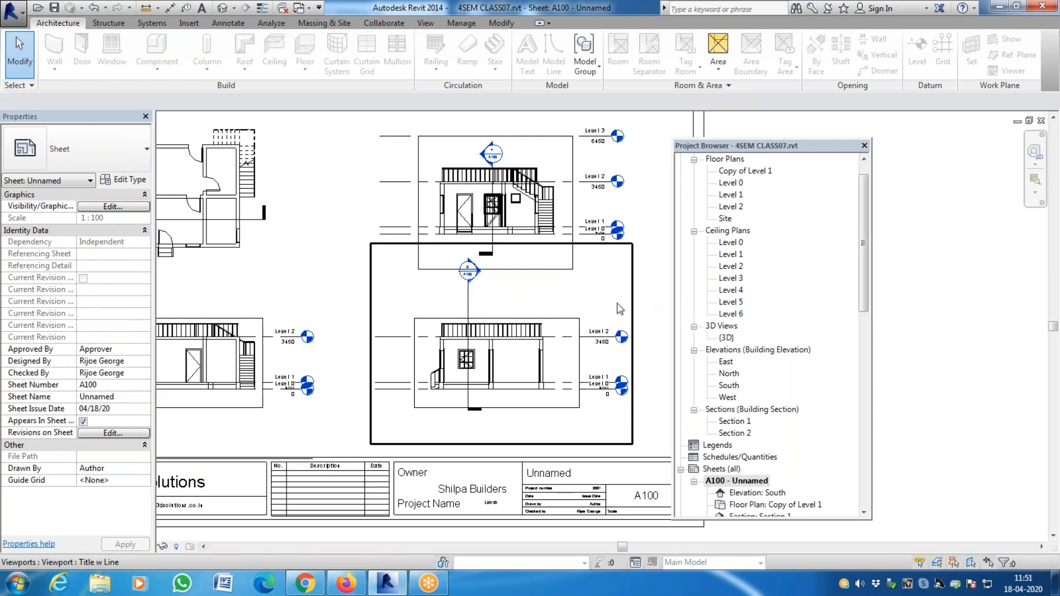
Examine the section marks crossing the South elevation and Section 2 viewports on the sheet.
left_click(634, 306)
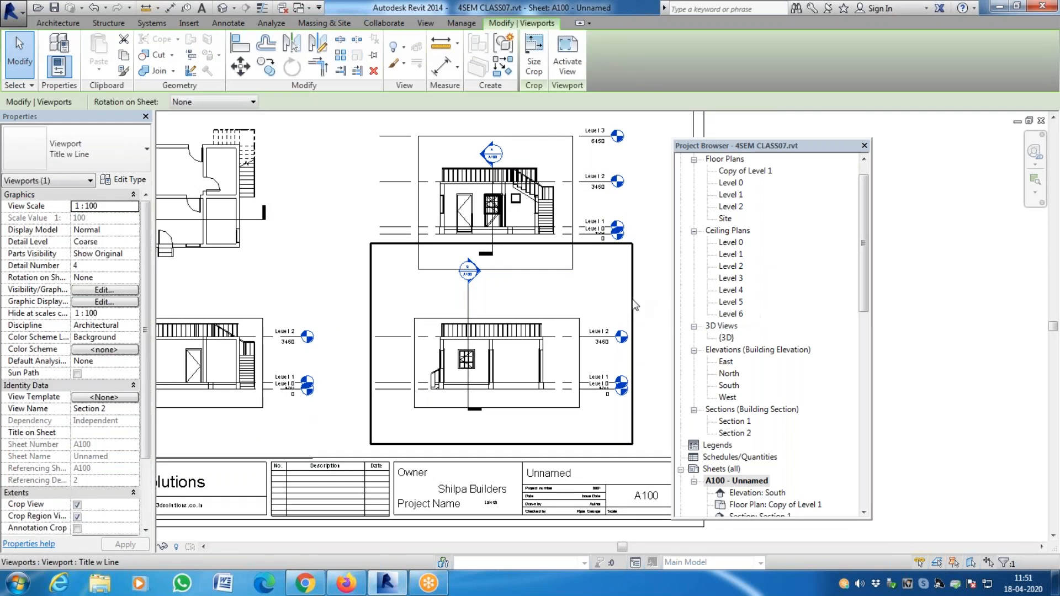
scroll(528, 154, "up", 3)
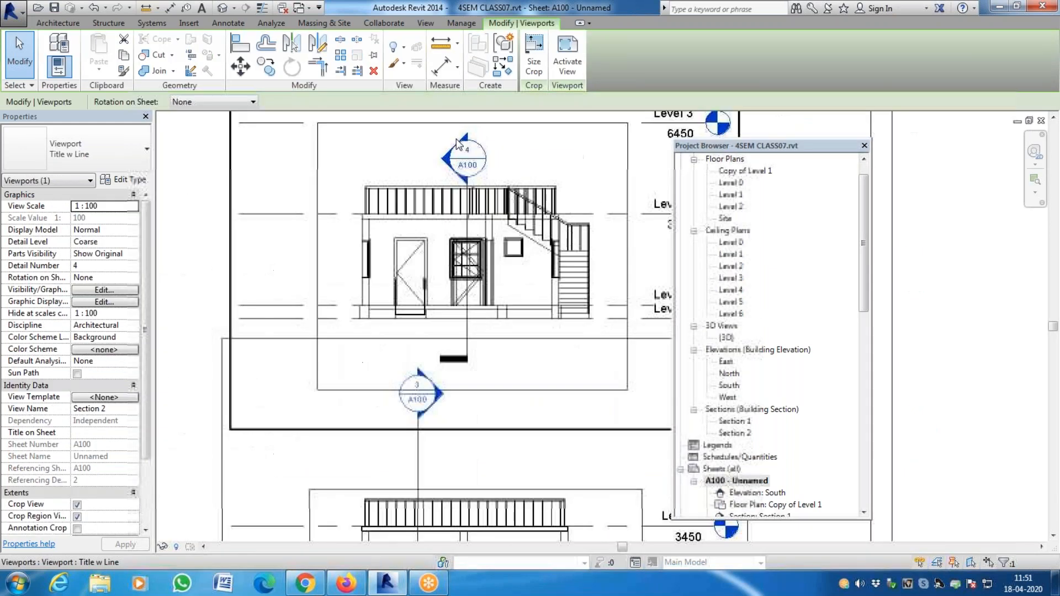
scroll(457, 150, "down", 5)
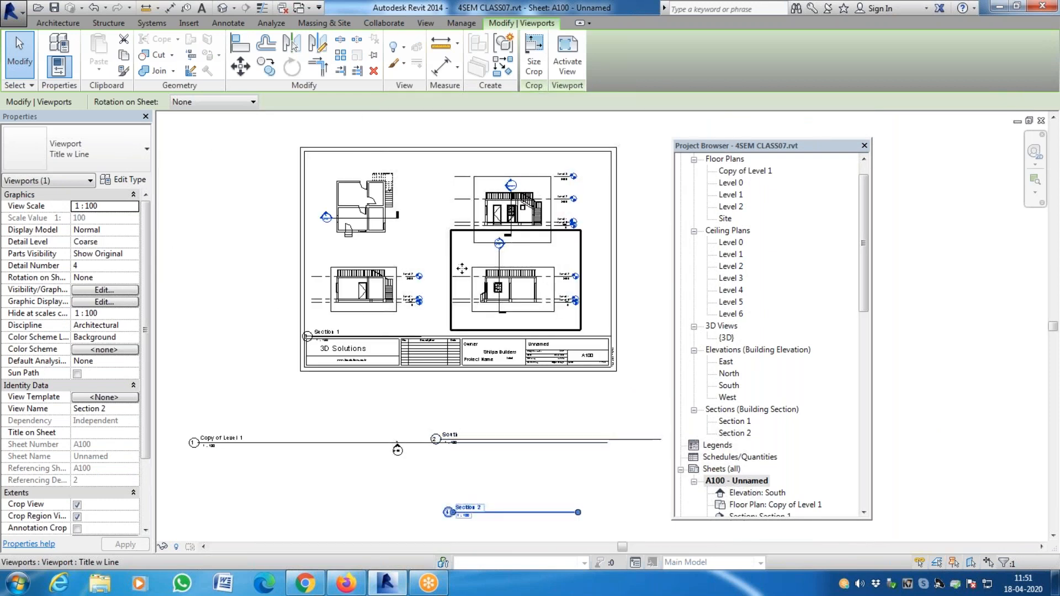
scroll(356, 233, "up", 2)
scroll(357, 233, "up", 3)
scroll(403, 230, "down", 4)
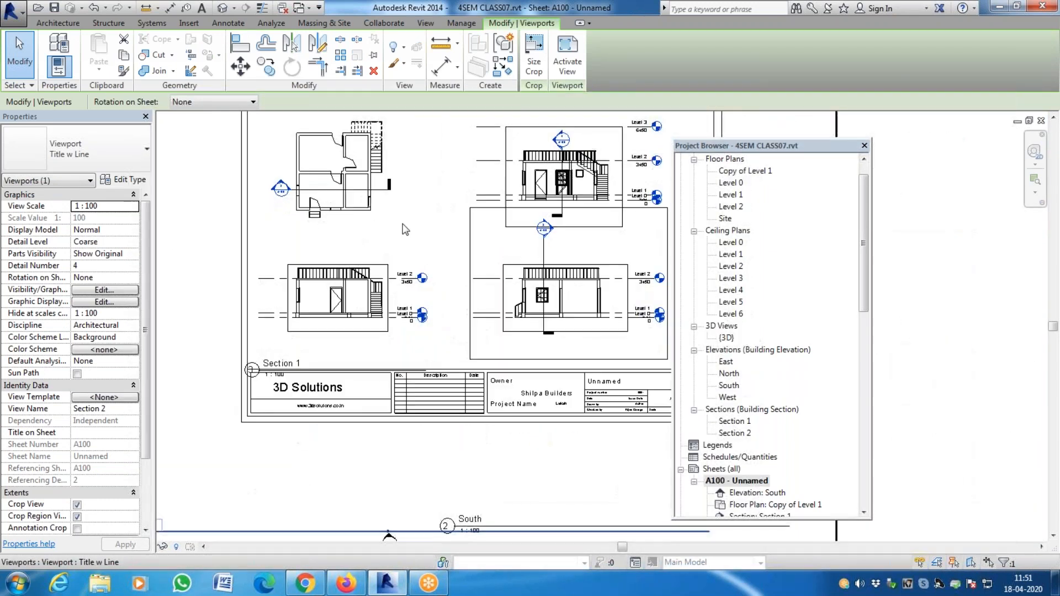
scroll(543, 244, "up", 2)
scroll(543, 244, "up", 2)
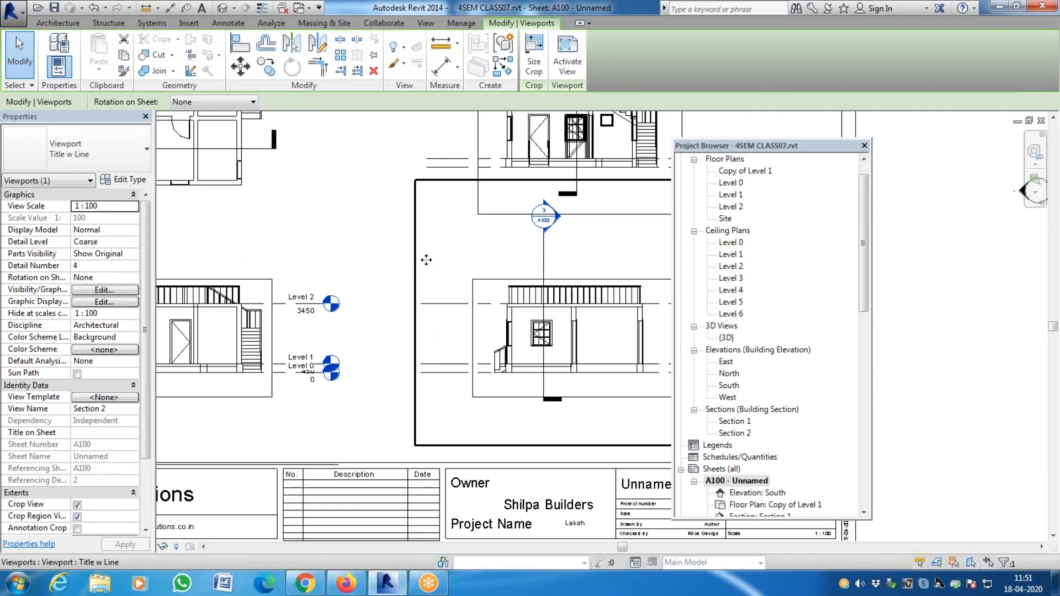
left_click(426, 217)
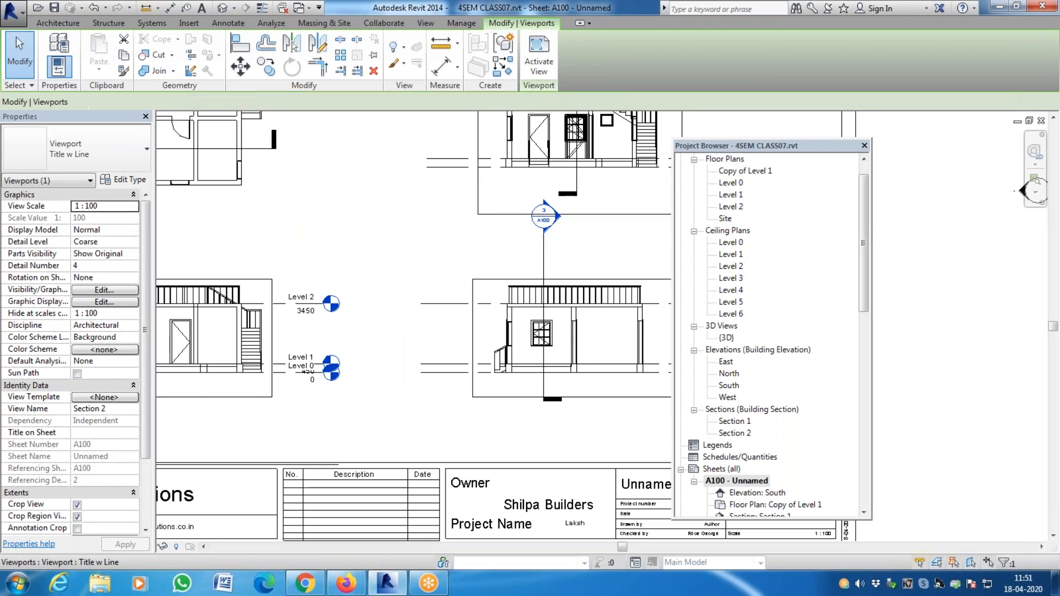
scroll(344, 265, "down", 4)
key("Escape")
Activate the Section 2 view on the sheet and hide the Section 1 mark in that view.
left_click(534, 272)
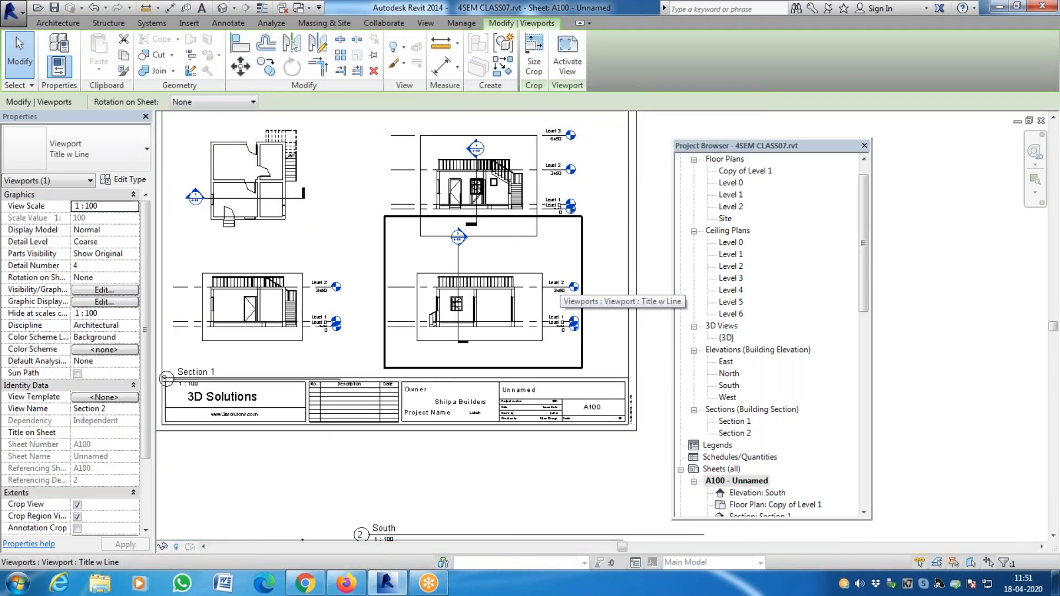
double_click(514, 271)
left_click(461, 259)
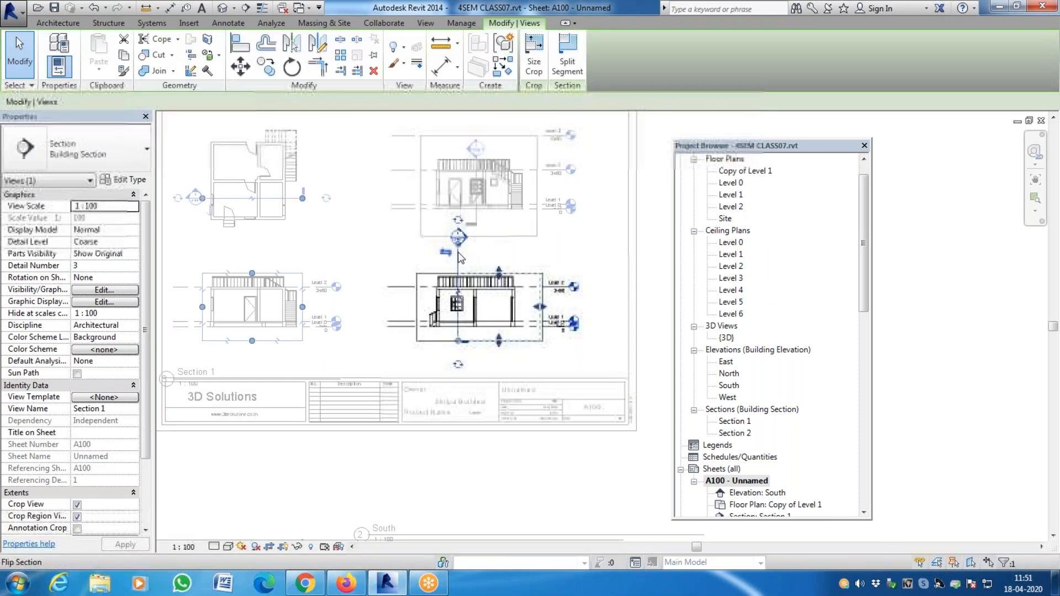
right_click(461, 258)
mouse_move(538, 329)
left_click(632, 327)
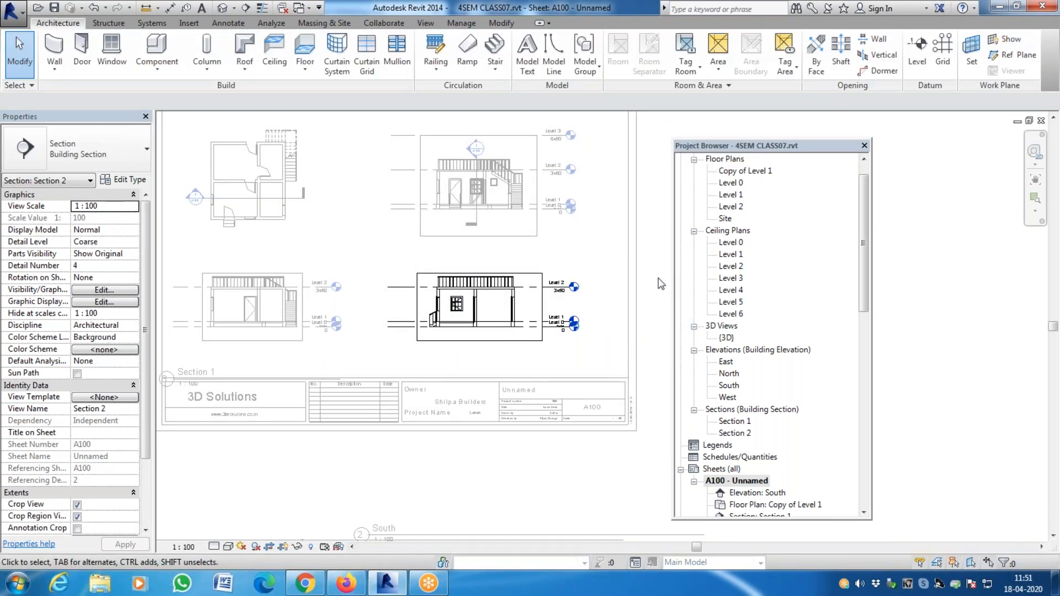
Leave the activated Section 2 view by opening the South elevation, and reopen sheet A100 - Unnamed.
double_click(756, 493)
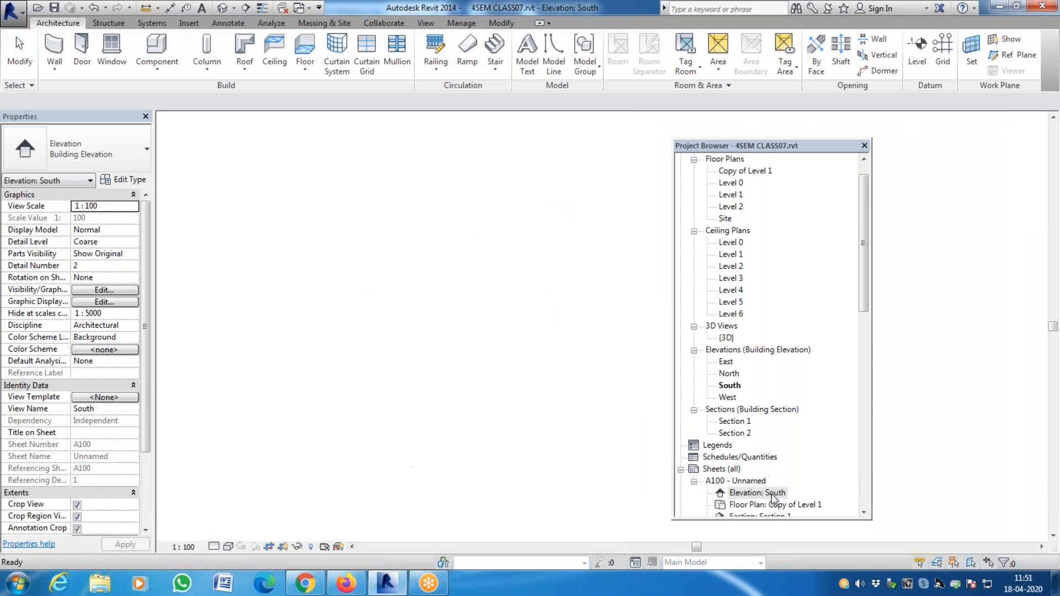
left_click(756, 484)
double_click(756, 484)
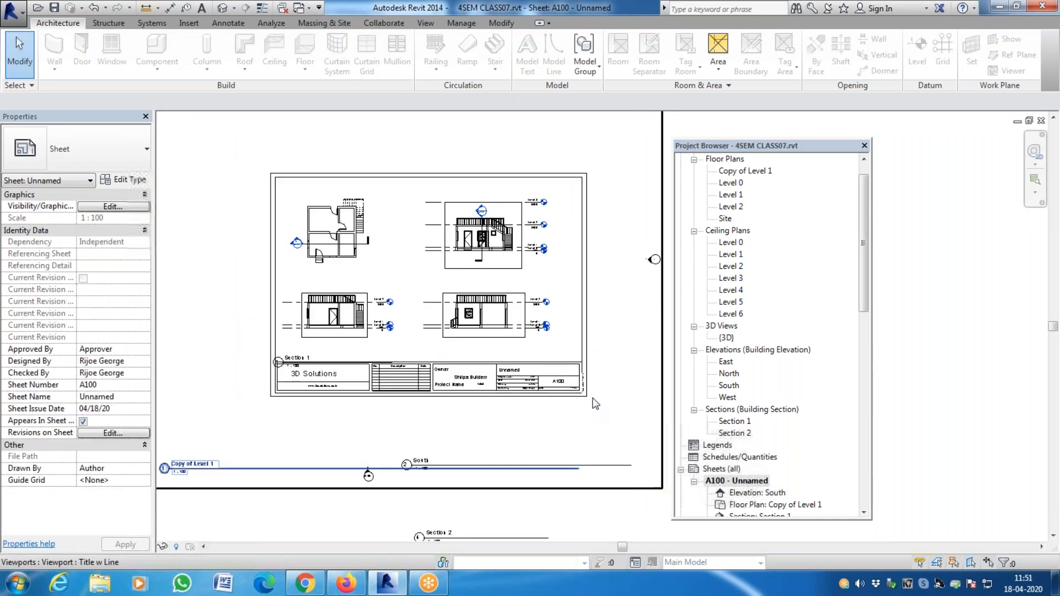
Move the Section 1 view title out of the title block to the empty area below the sheet border.
left_click(559, 393)
scroll(409, 267, "down", 3)
scroll(365, 238, "up", 5)
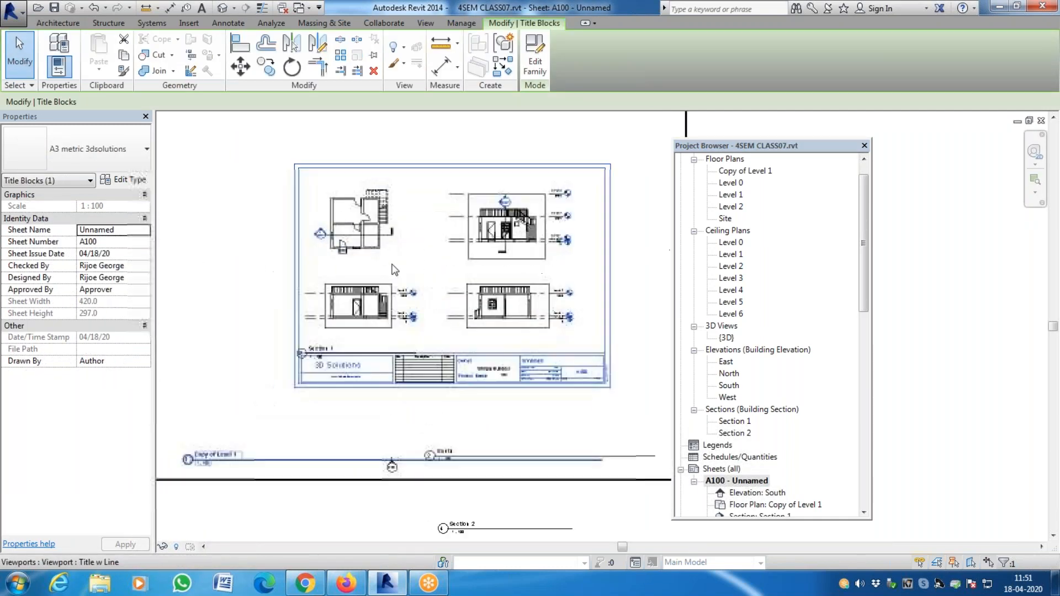
scroll(395, 356, "up", 2)
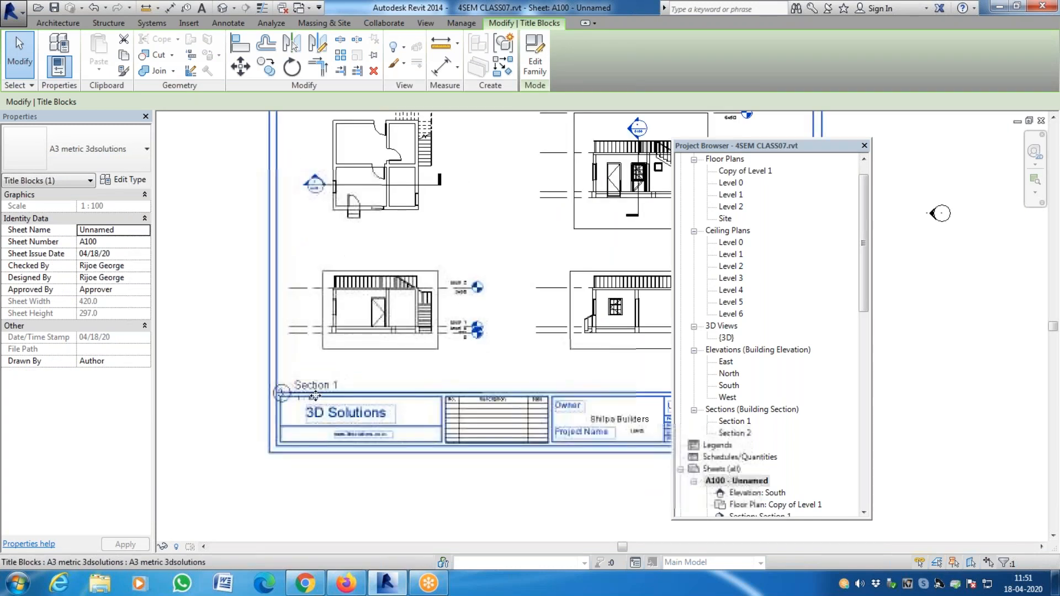
scroll(276, 375, "down", 2)
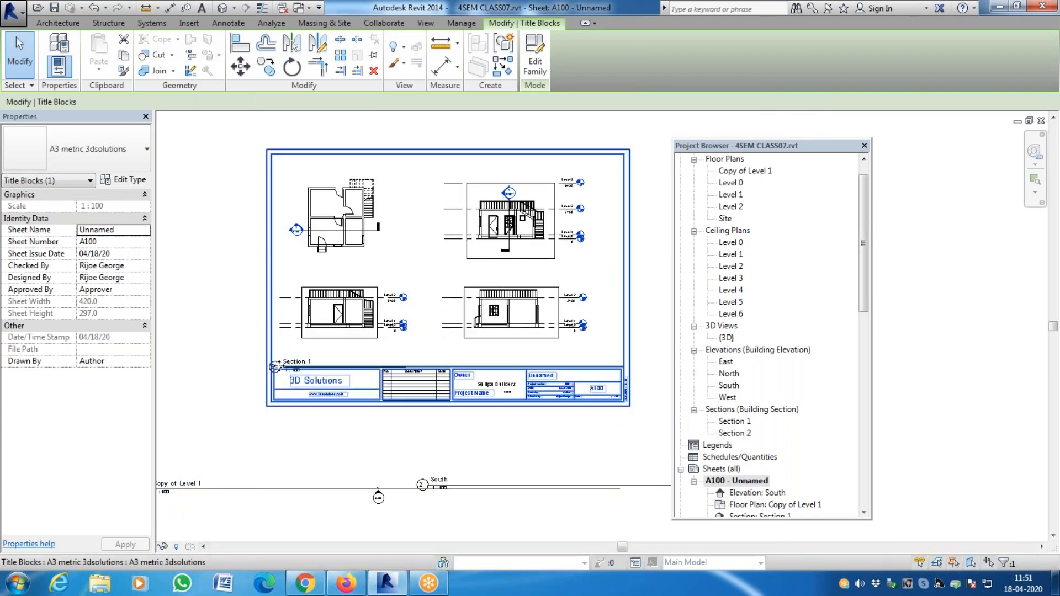
scroll(272, 354, "up", 2)
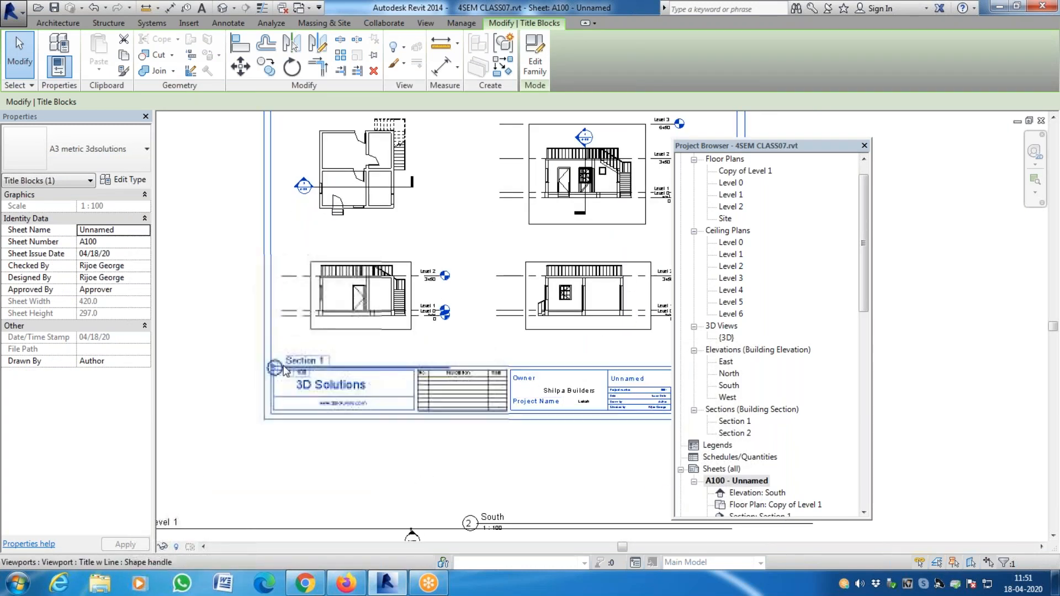
left_click(297, 371)
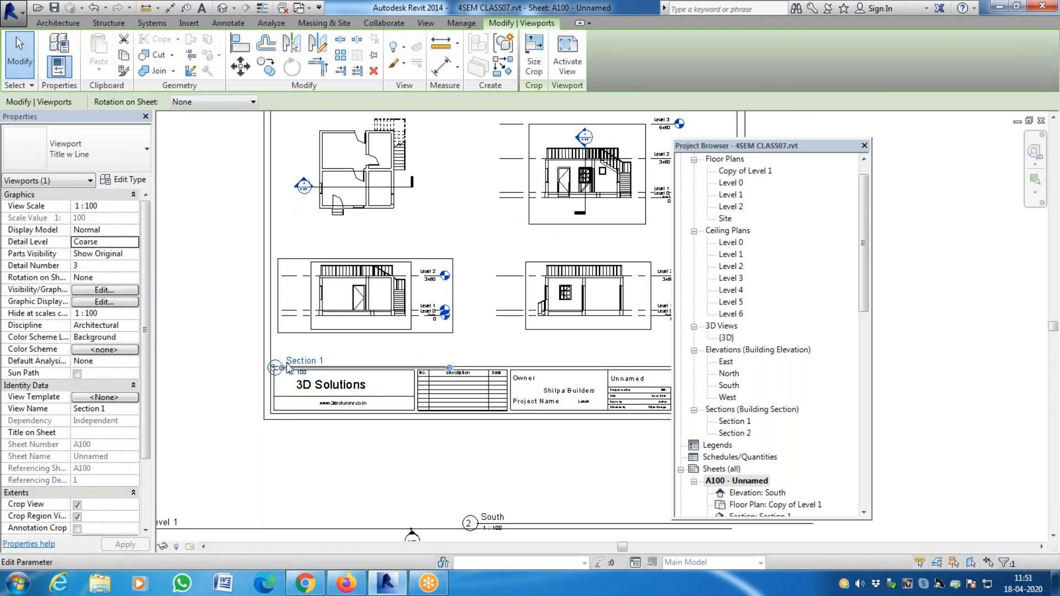
left_click_drag(283, 371, 215, 480)
scroll(266, 463, "down", 3)
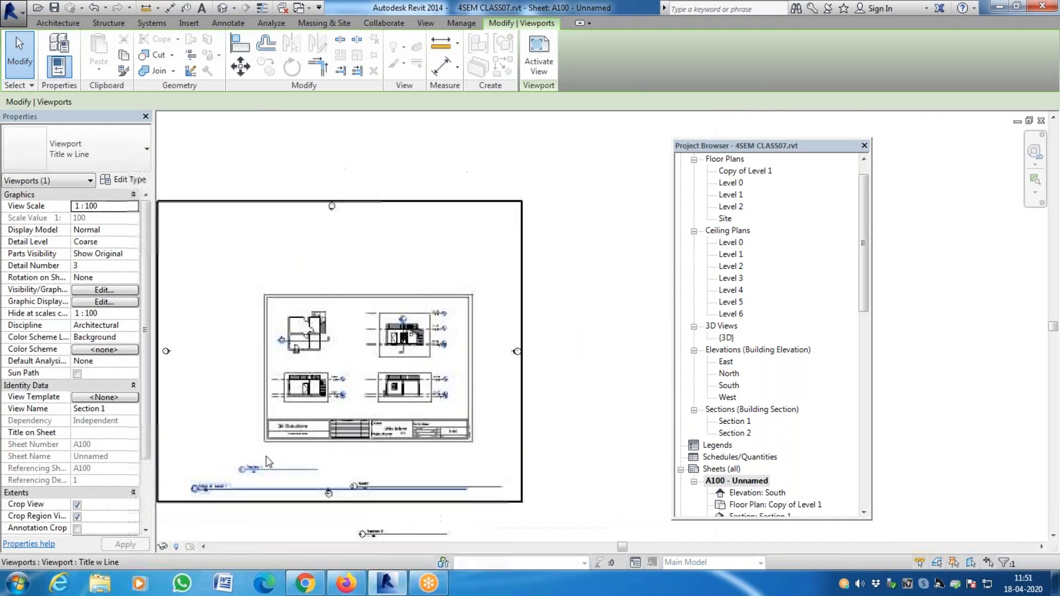
scroll(267, 462, "up", 2)
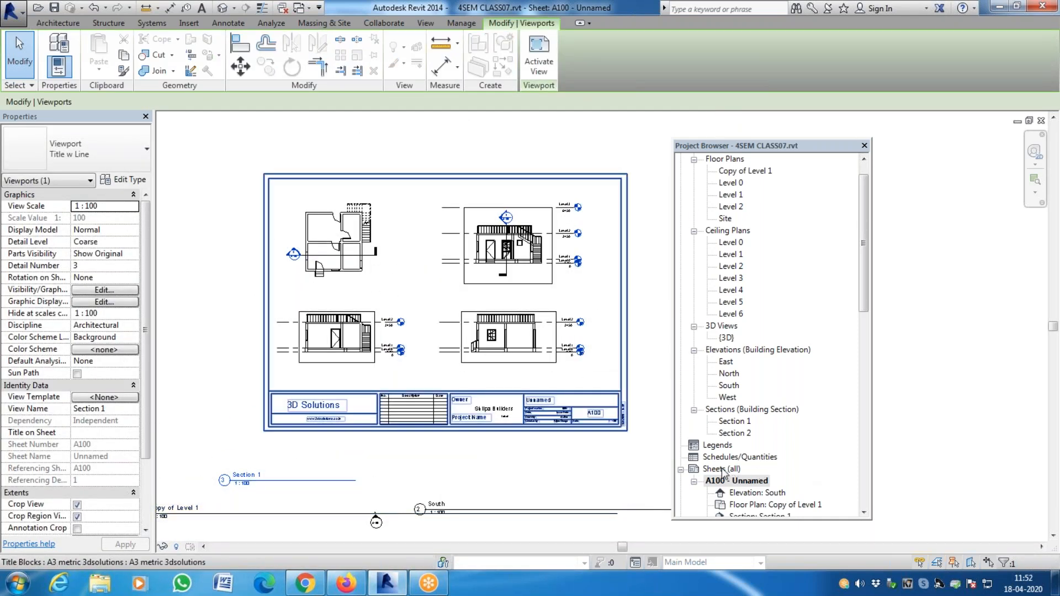
scroll(284, 298, "down", 3)
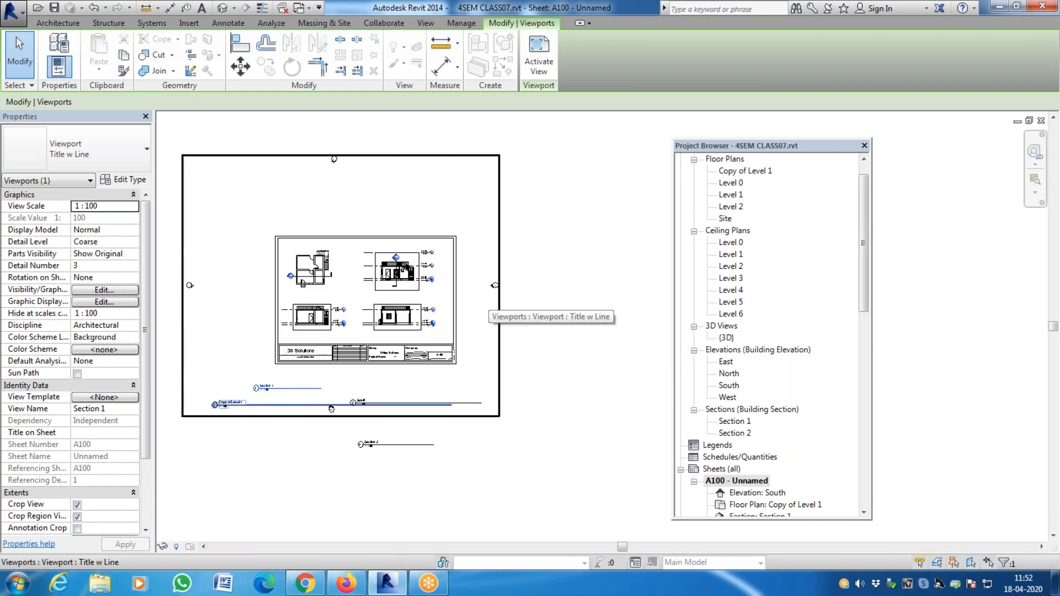
Check the print preview of sheet A100 in the current window with the Adobe PDF (Copy 5) printer.
key("ctrl+p")
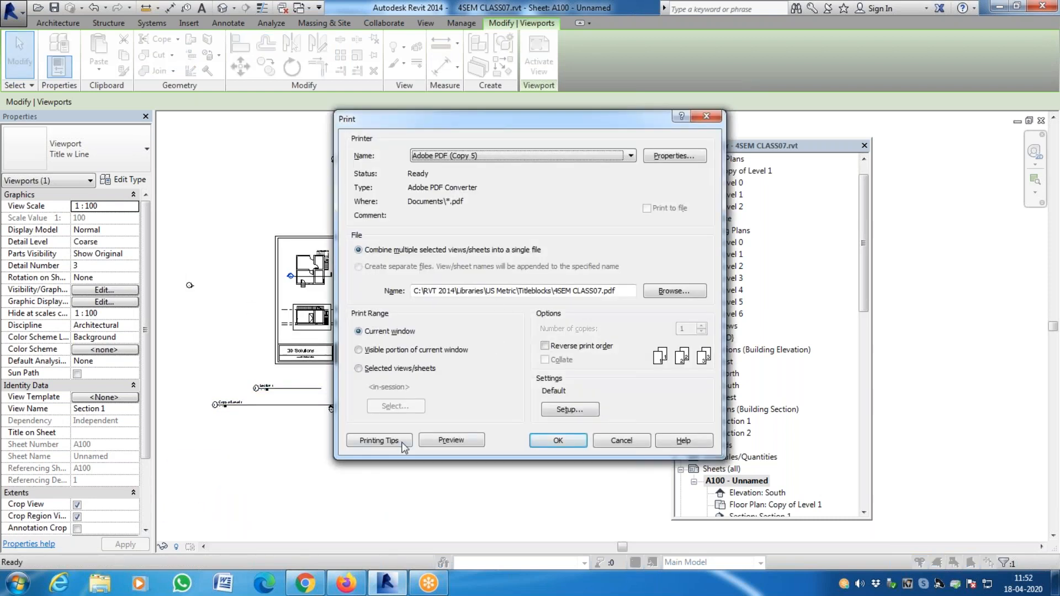
left_click(448, 440)
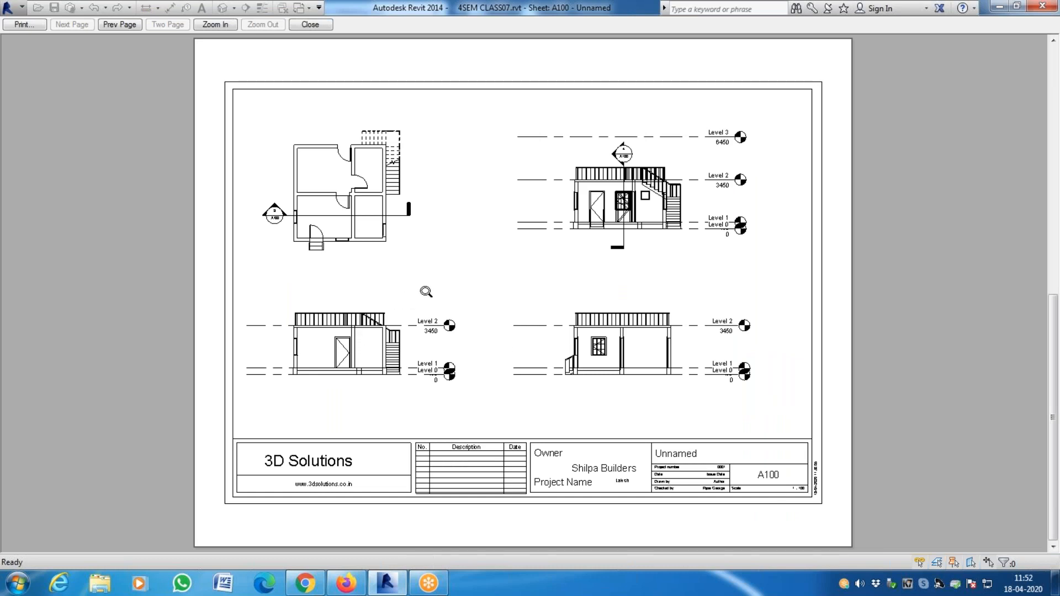
key("Escape")
key("ctrl+p")
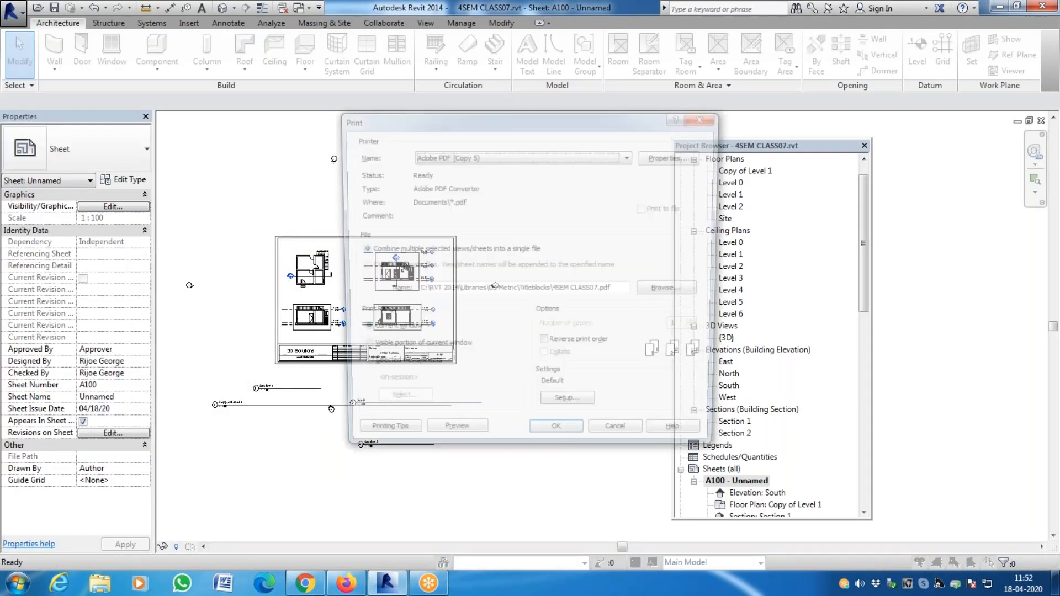
left_click(477, 441)
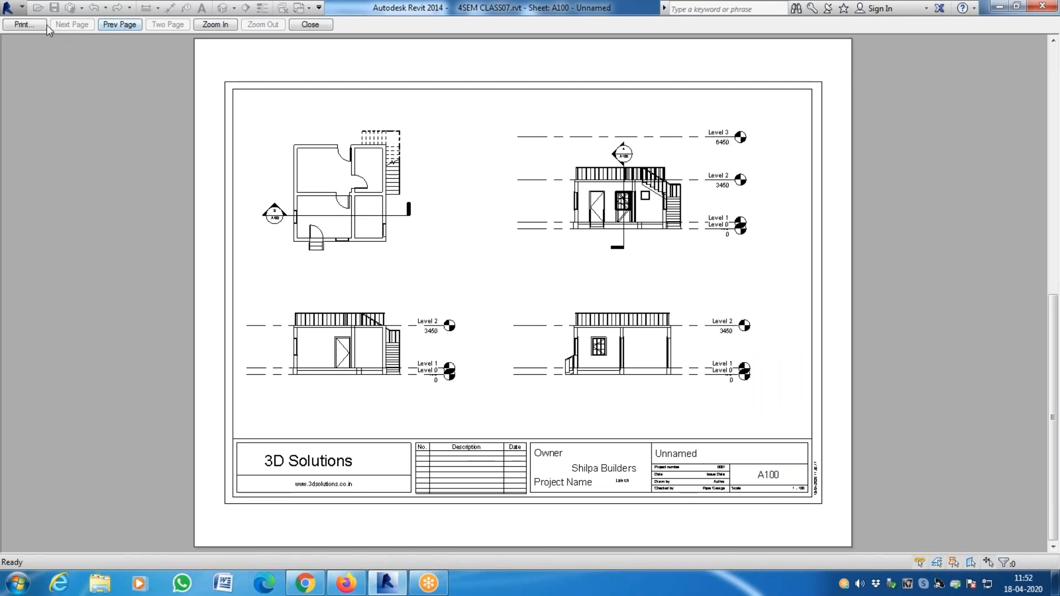
Return from the preview to the print settings and switch the PDF's save location to the Downloads (F:) drive.
left_click(27, 25)
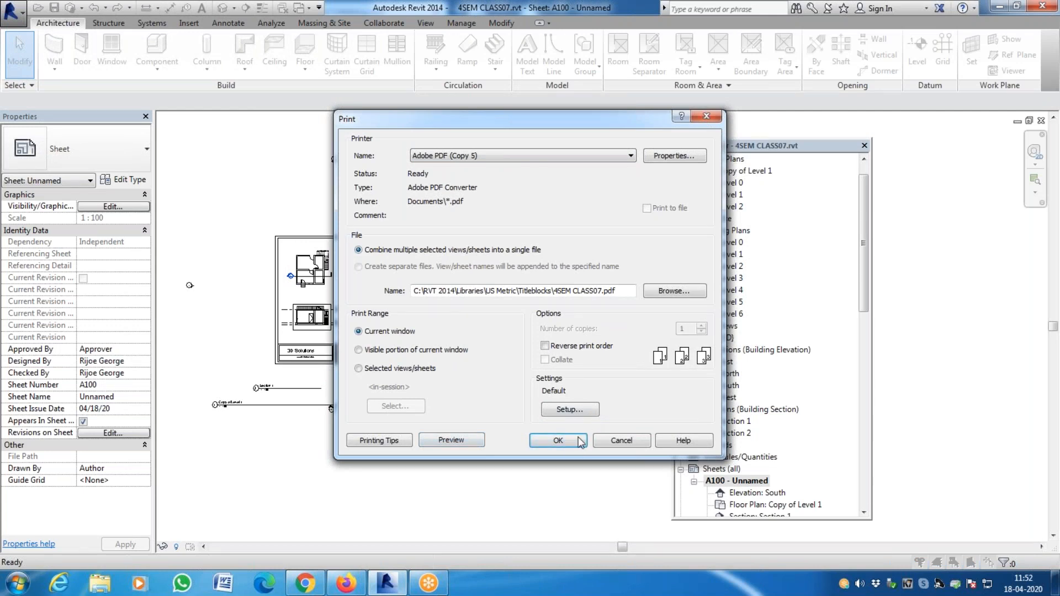
left_click(674, 291)
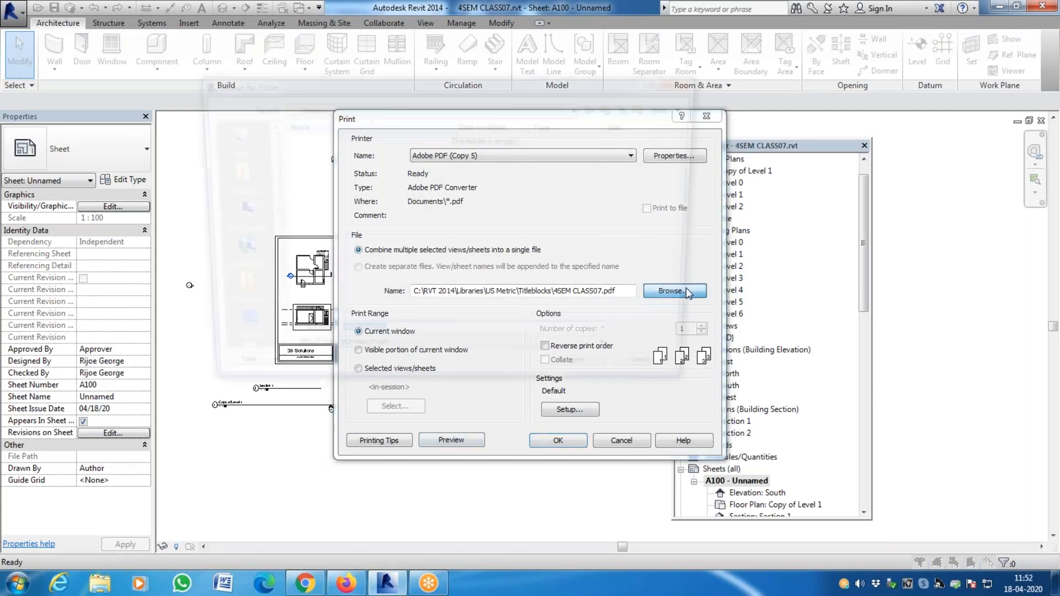
left_click(431, 107)
scroll(382, 189, "up", 2)
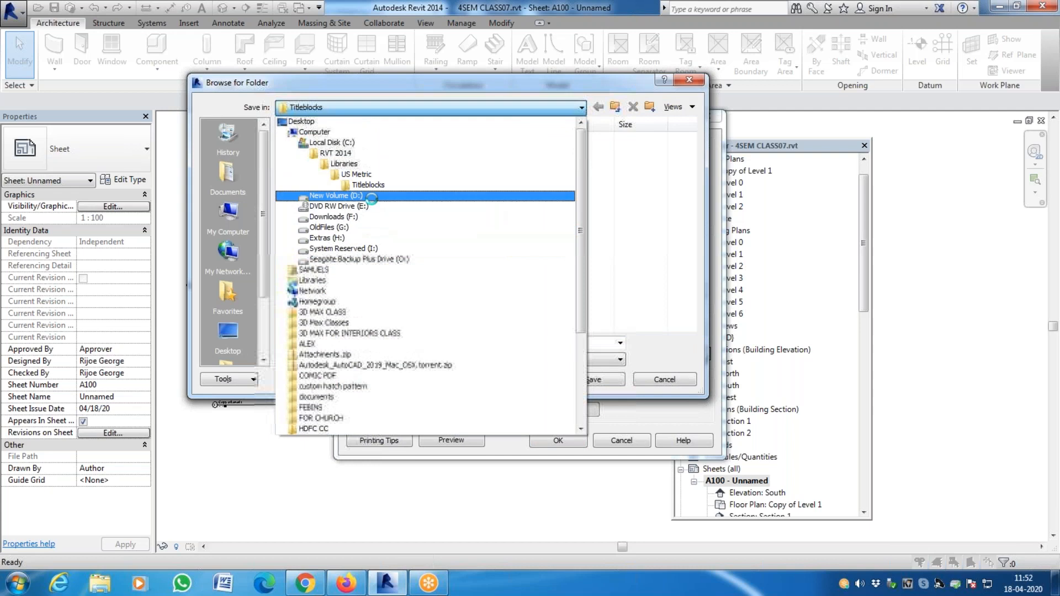
left_click(371, 196)
left_click(420, 107)
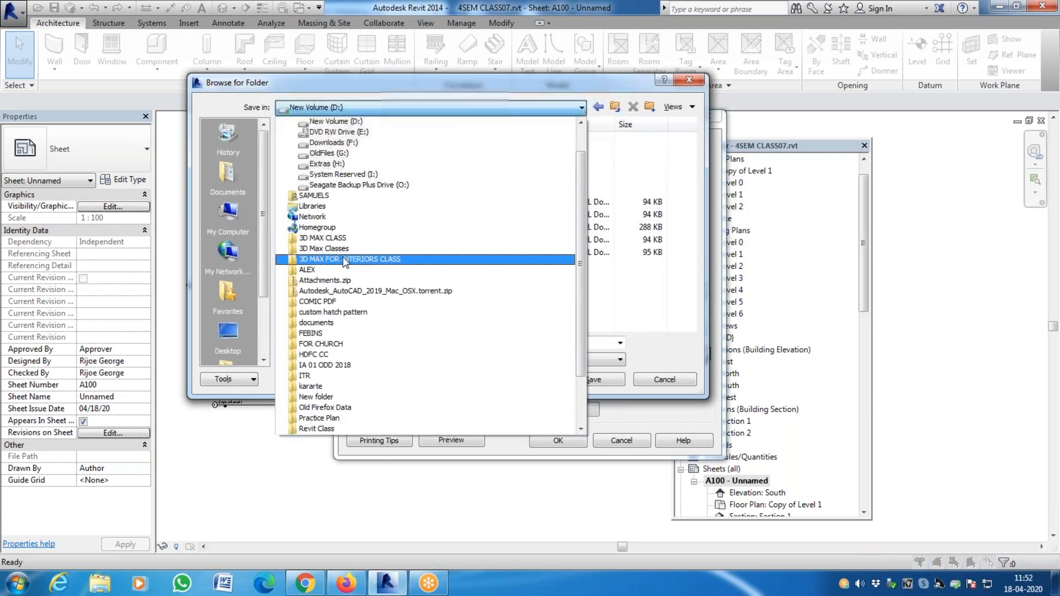
left_click(355, 143)
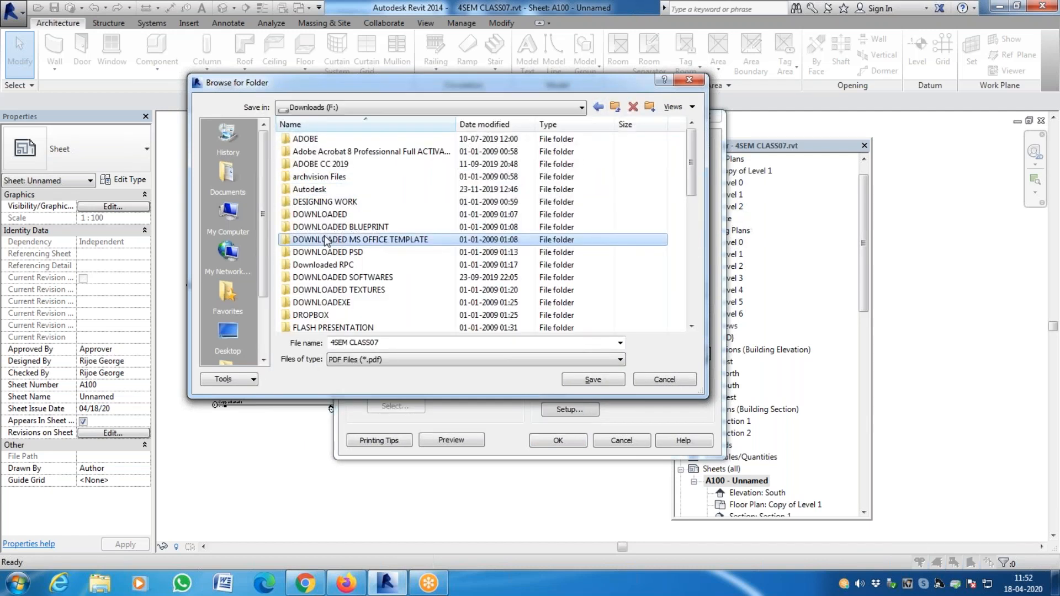
Browse through the FROM D folder, its commons folder and the online videos folder to open ADVANCED REVIT.
scroll(319, 192, "down", 5)
double_click(318, 189)
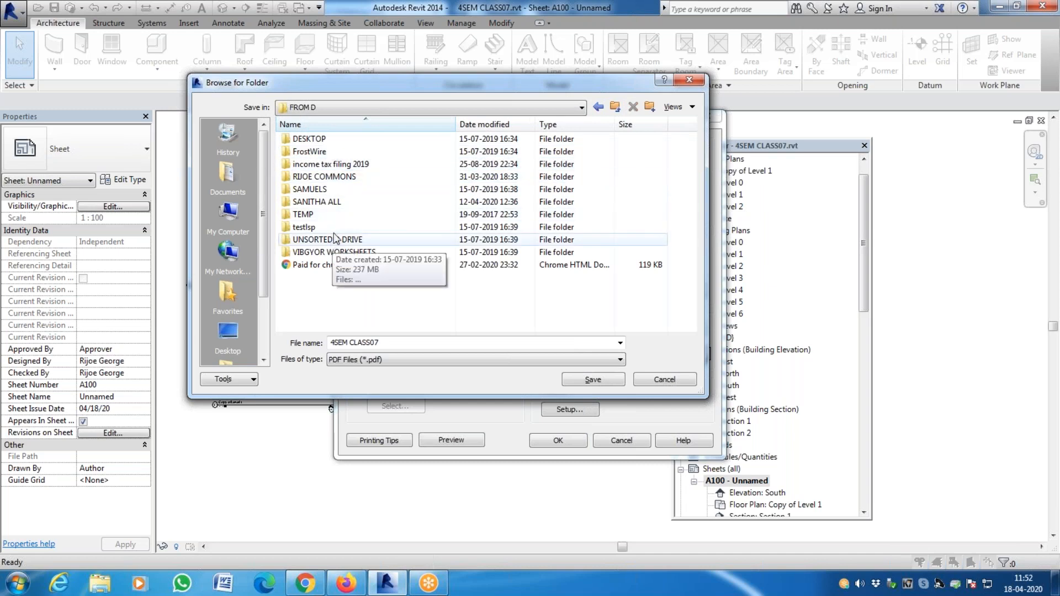
double_click(349, 177)
left_click(354, 152)
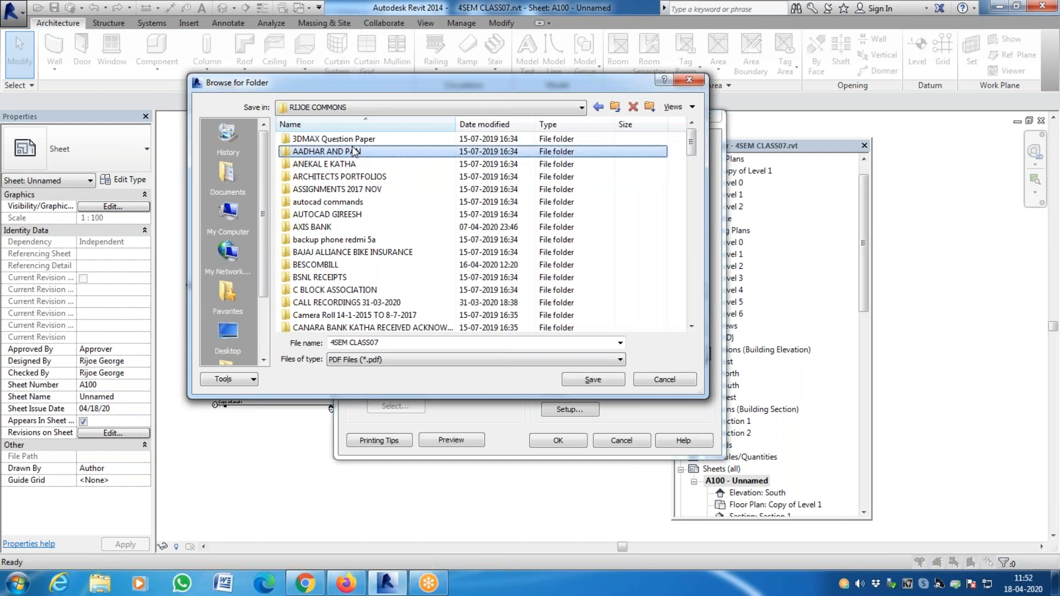
left_click(351, 202)
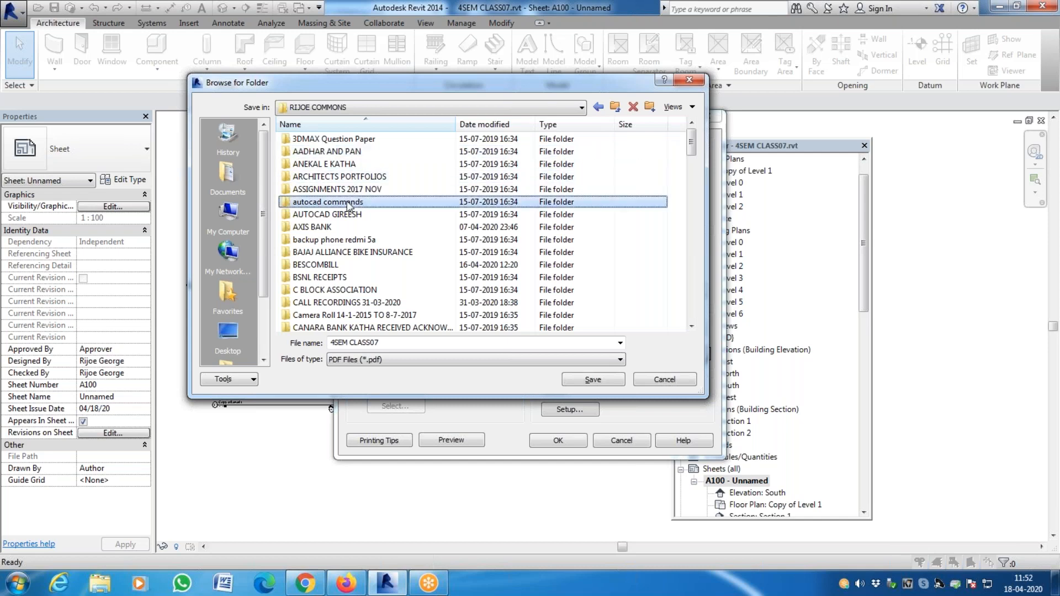
scroll(352, 181, "down", 10)
double_click(309, 139)
double_click(347, 141)
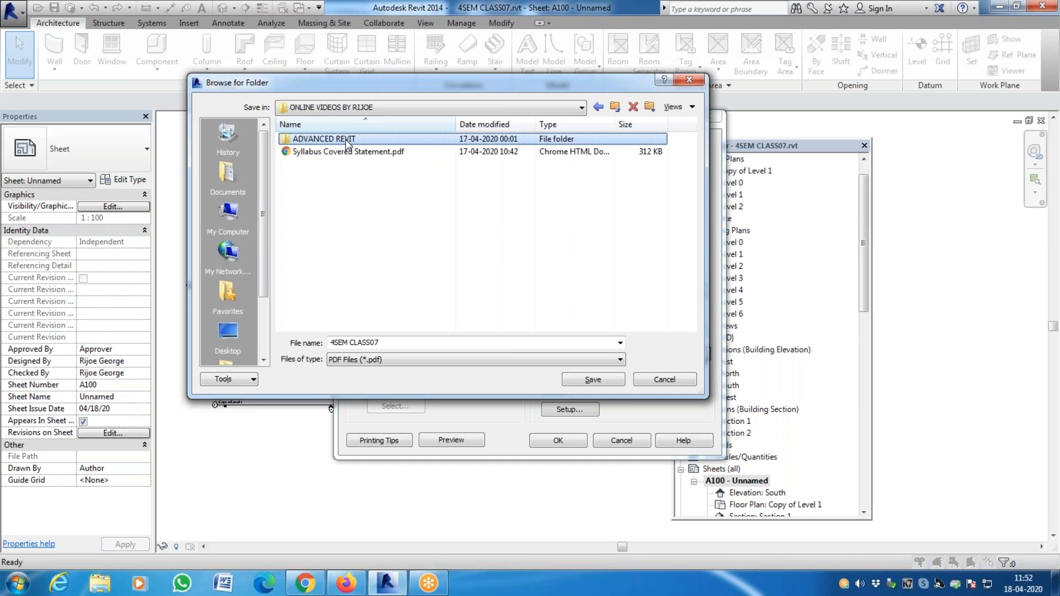
Create a folder named CLASS 11 inside ADVANCED REVIT and open it as the save location.
left_click(649, 107)
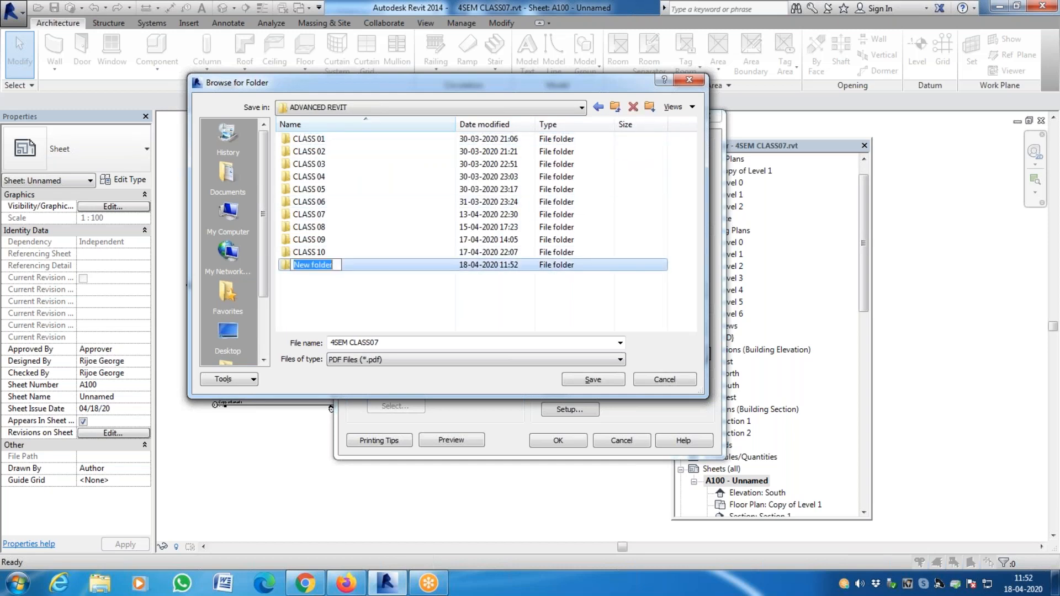
type("CALAS")
key("BackSpace")
key("BackSpace")
key("BackSpace")
key("Return")
key("Return")
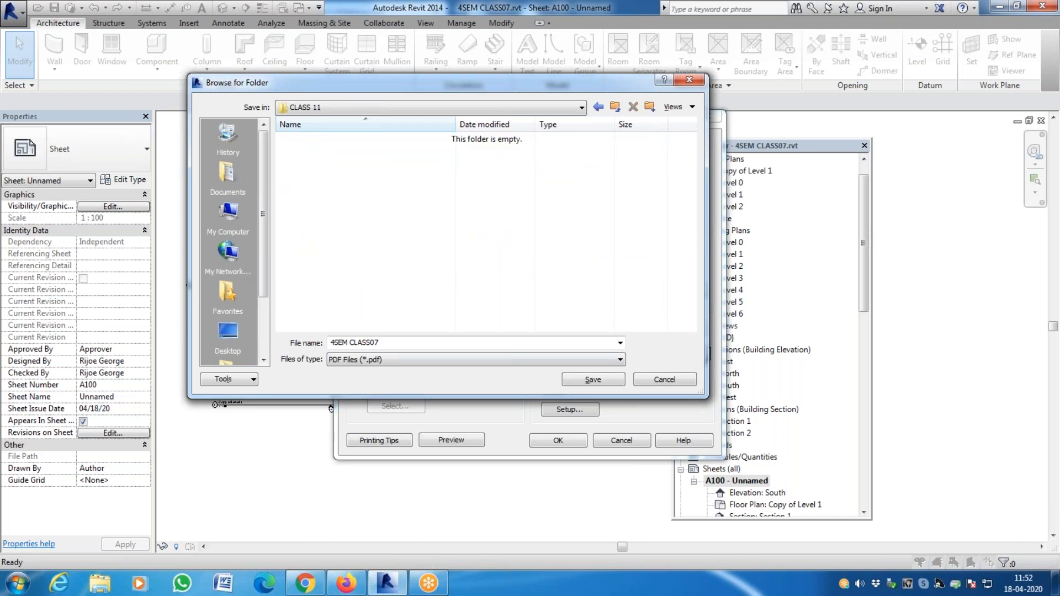
Name the PDF 4SEM CLASS11, print sheet A100, and save the output as 4SEM CLASS11.pdf on the Desktop.
left_click(388, 343)
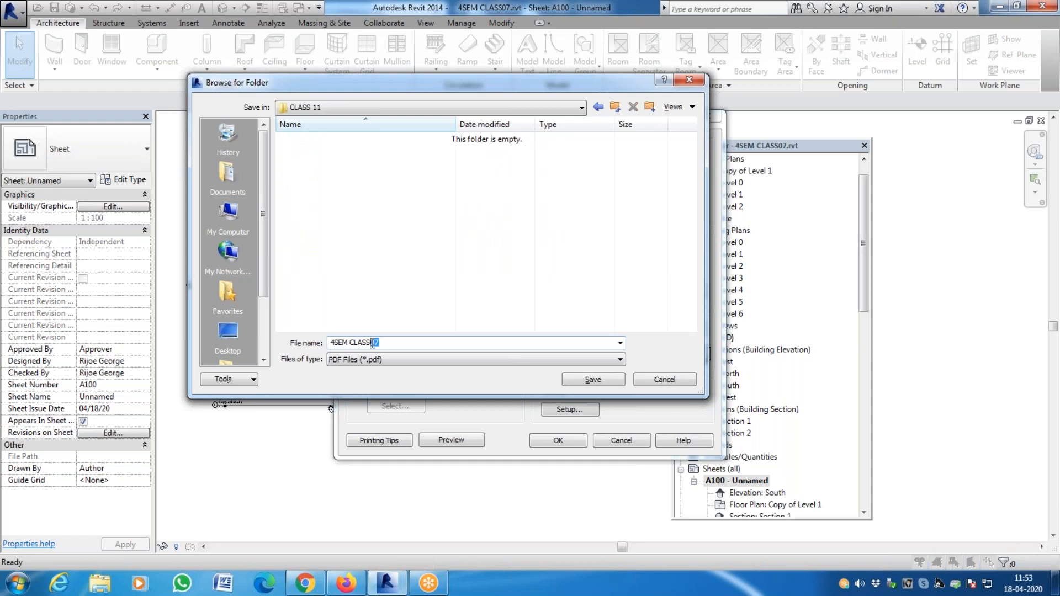
left_click(607, 380)
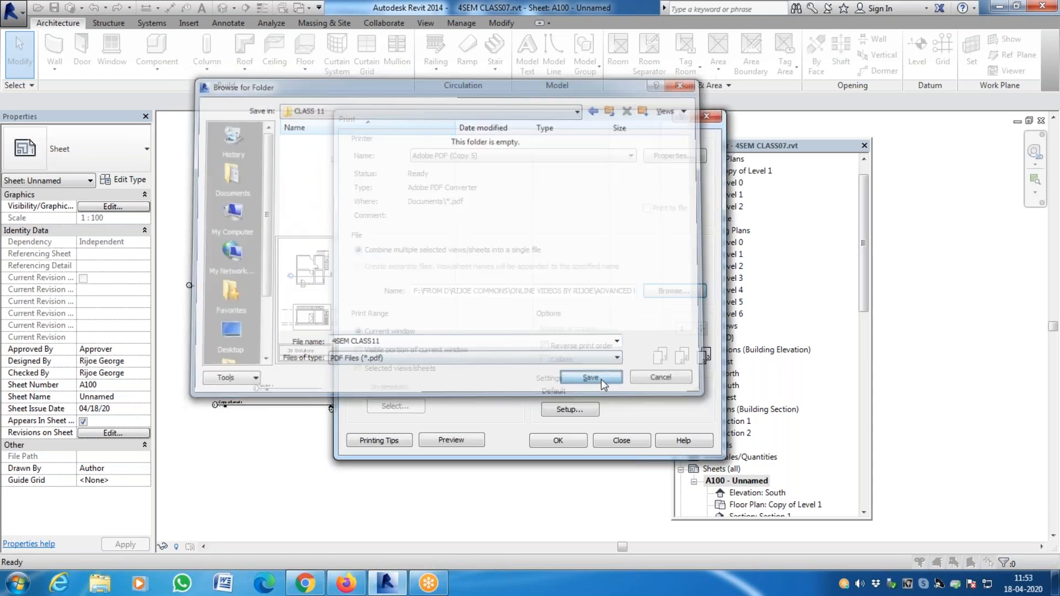
left_click(559, 441)
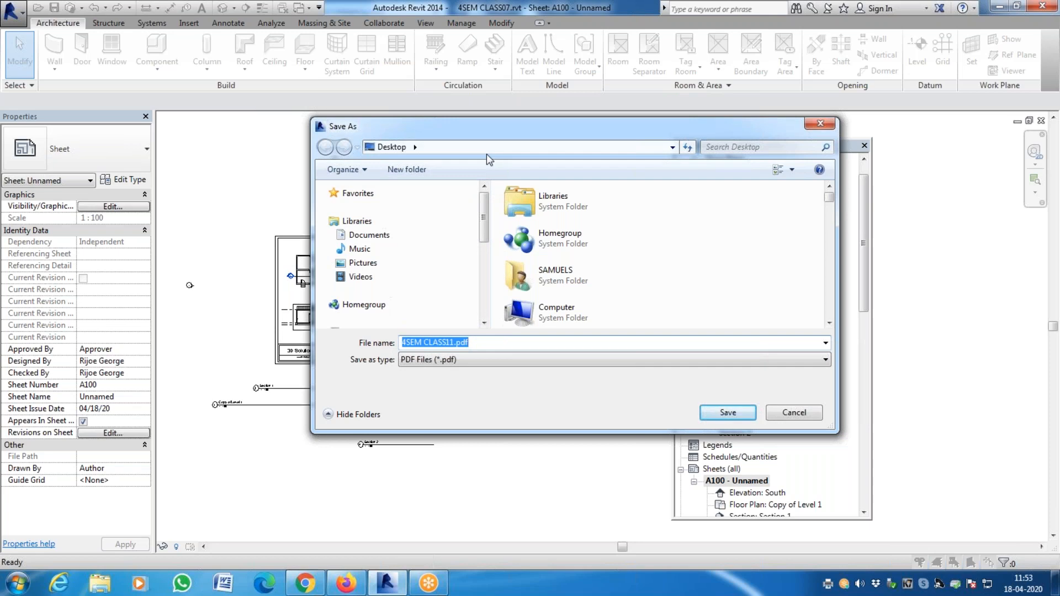
left_click(725, 412)
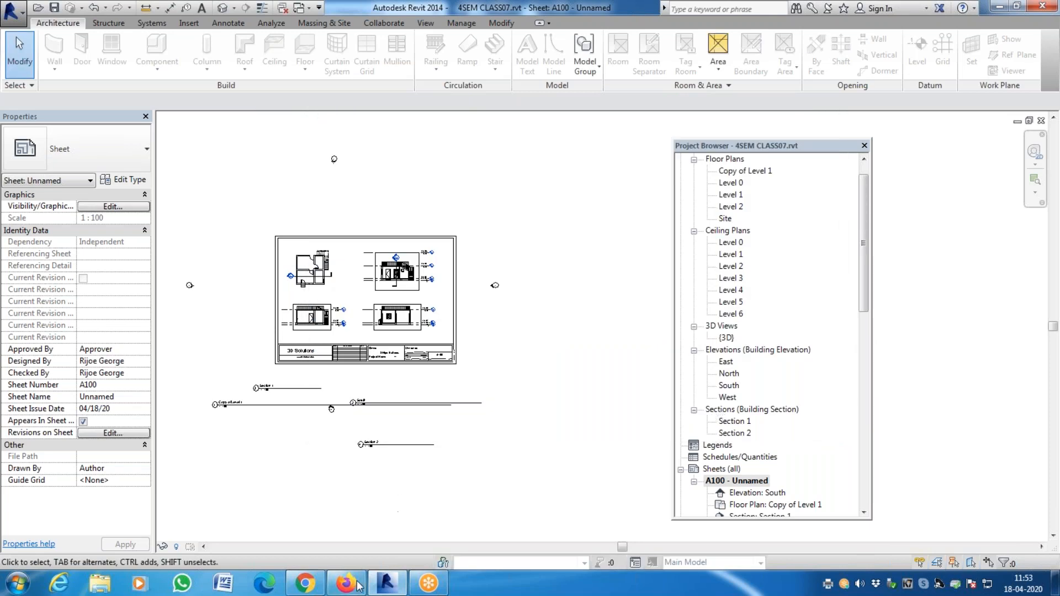
Inspect the layout of sheet A100 and check its print preview again.
scroll(389, 307, "down", 3)
scroll(390, 307, "up", 3)
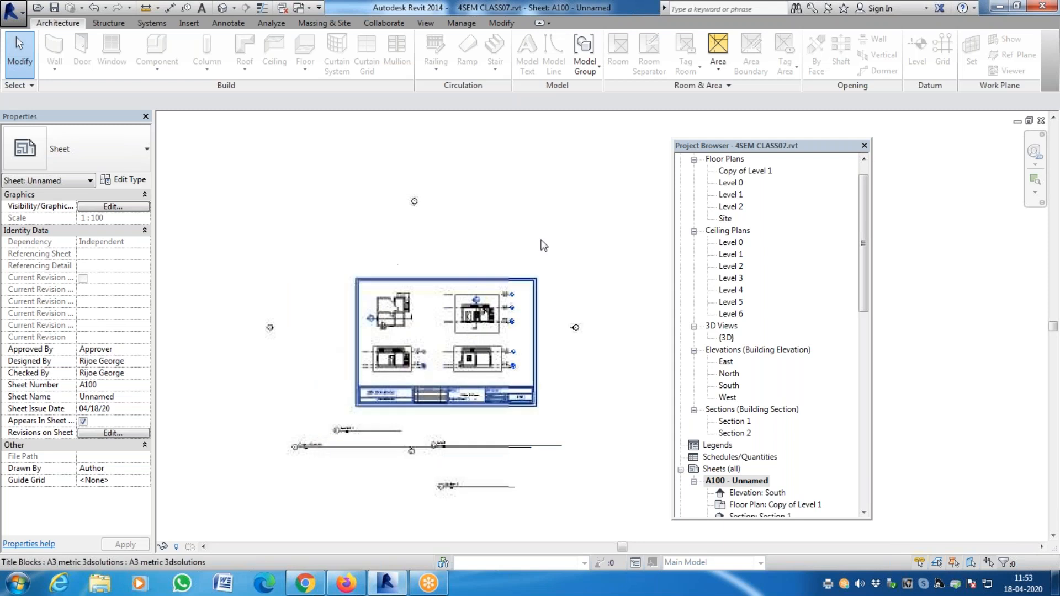
scroll(513, 369, "up", 3)
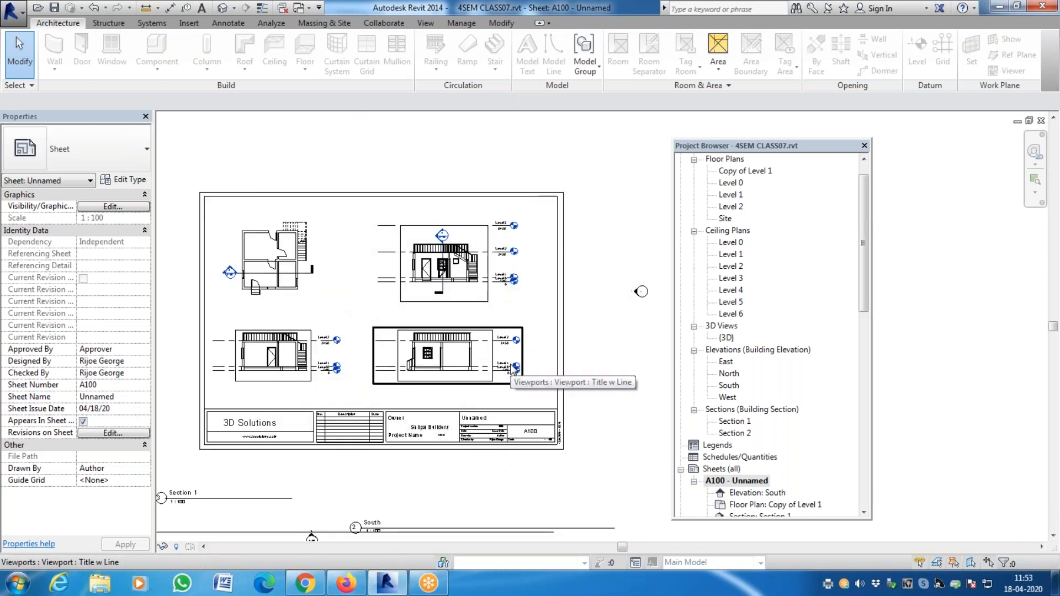
scroll(513, 369, "down", 2)
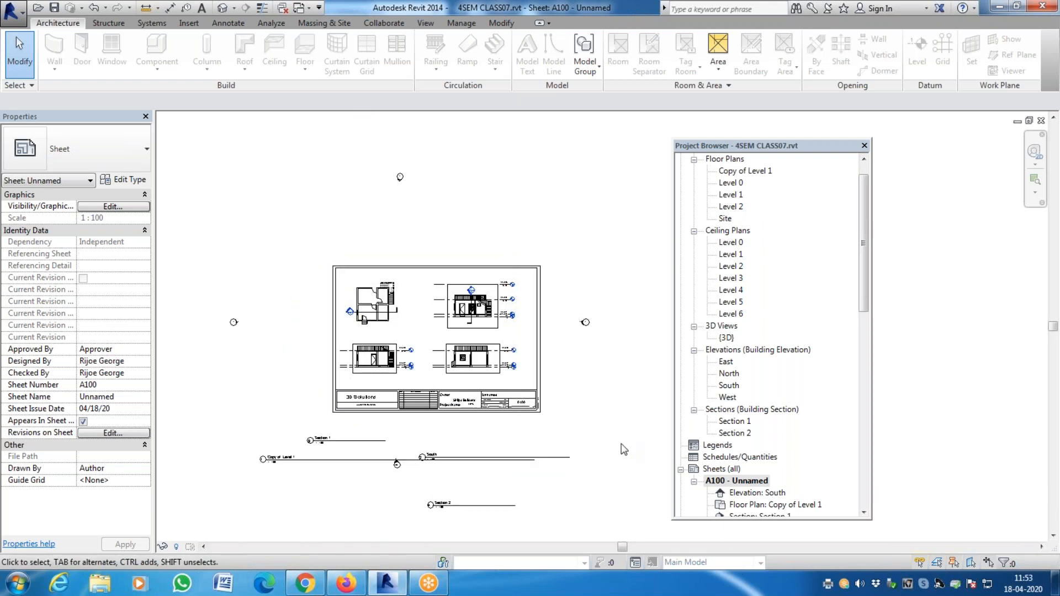
key("ctrl+p")
left_click(451, 440)
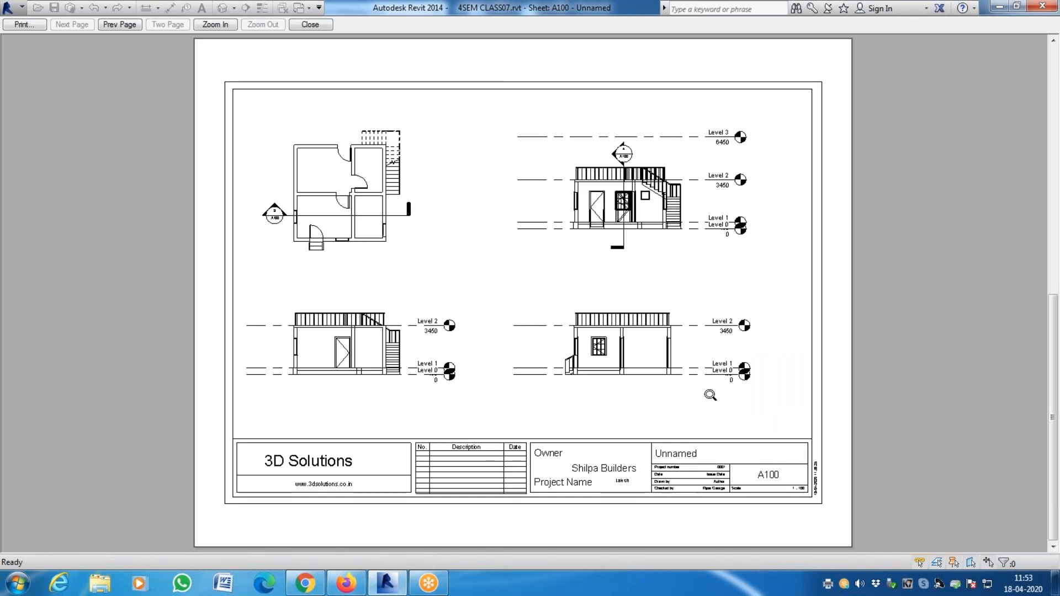
key("Escape")
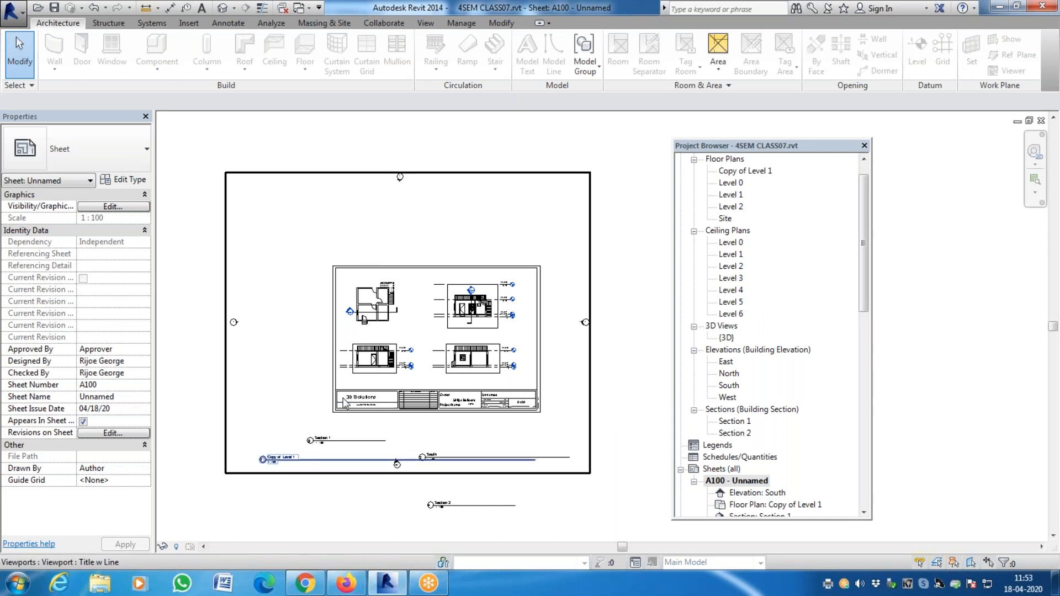
scroll(343, 397, "down", 2)
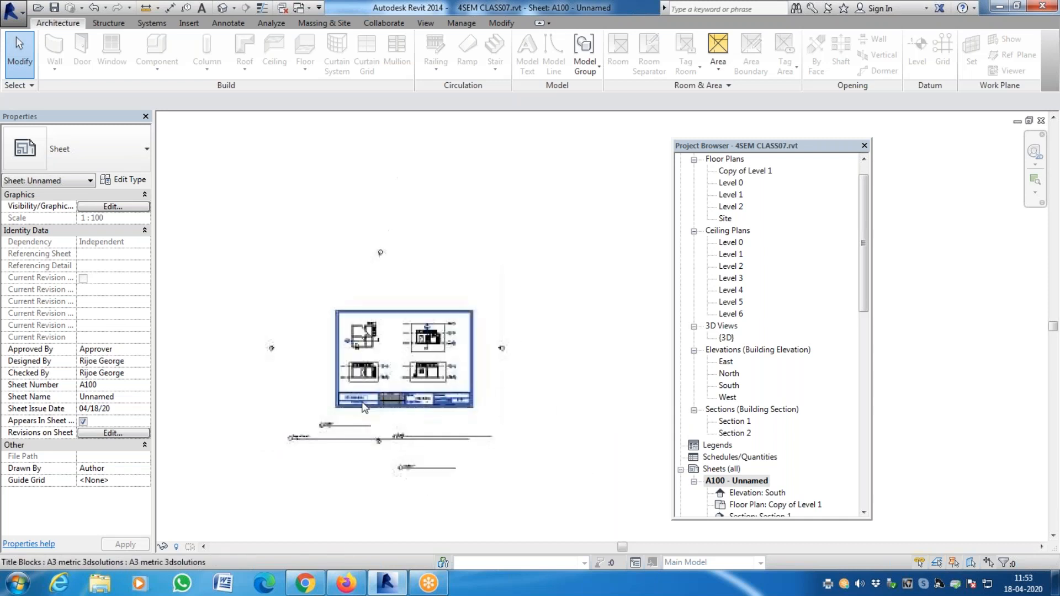
Open the Level 1 floor plan and set up a DWG export of the current view with the in-session export setup.
double_click(733, 195)
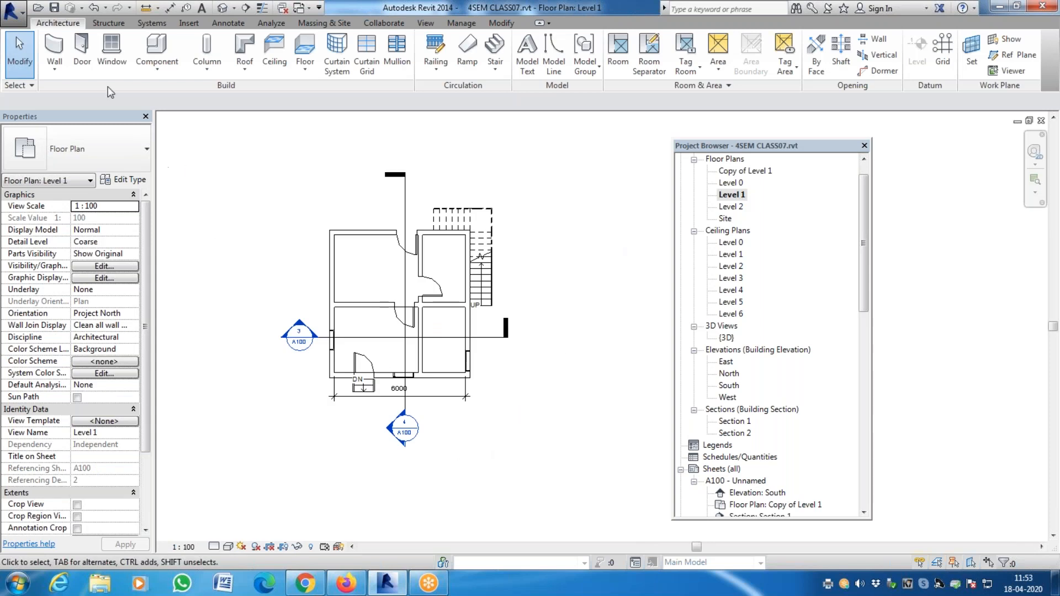
left_click(11, 16)
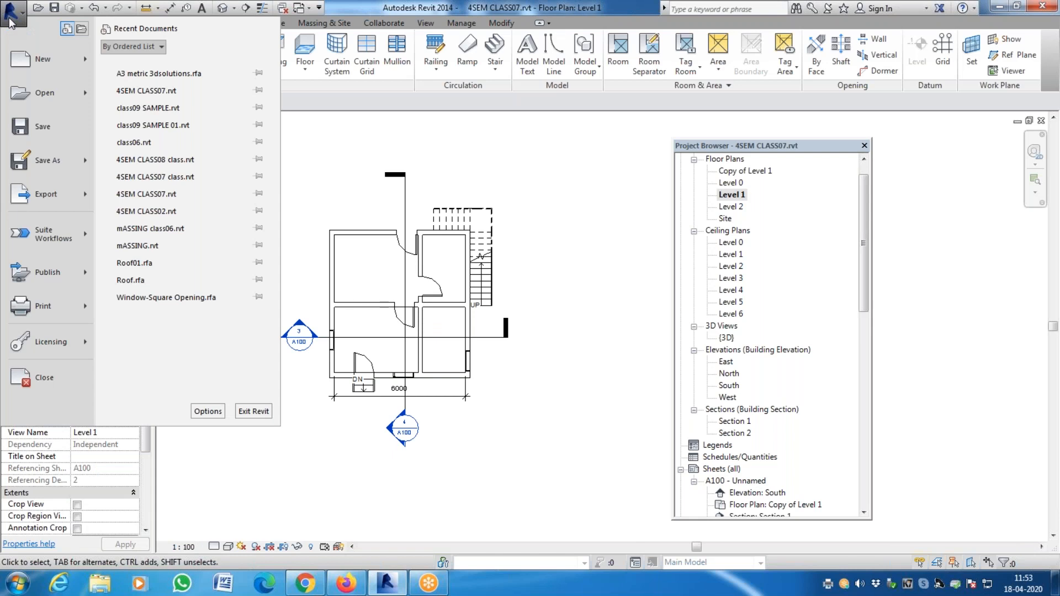
left_click(84, 205)
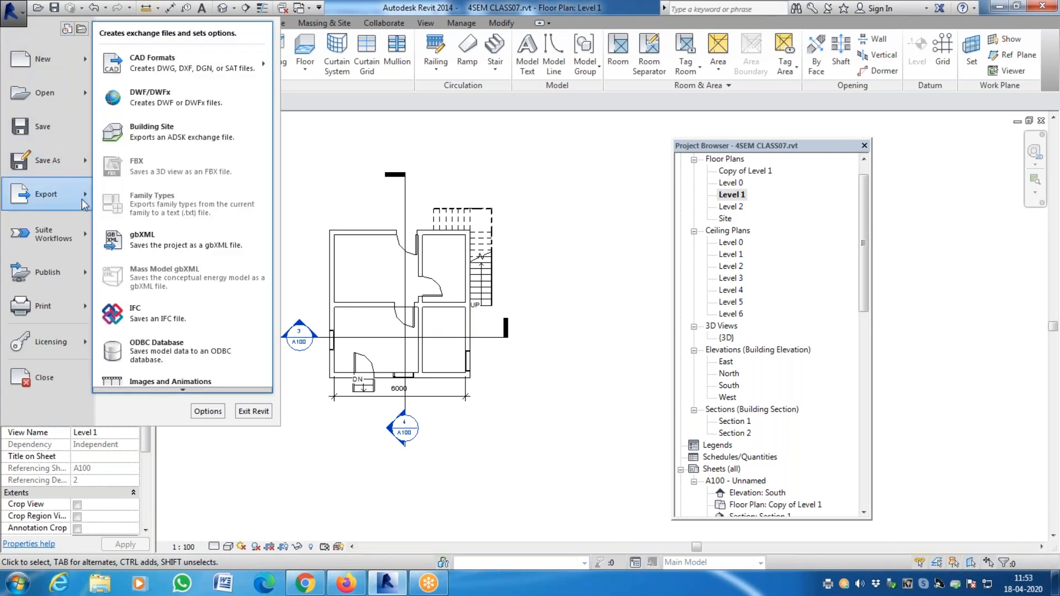
mouse_move(194, 65)
left_click(325, 61)
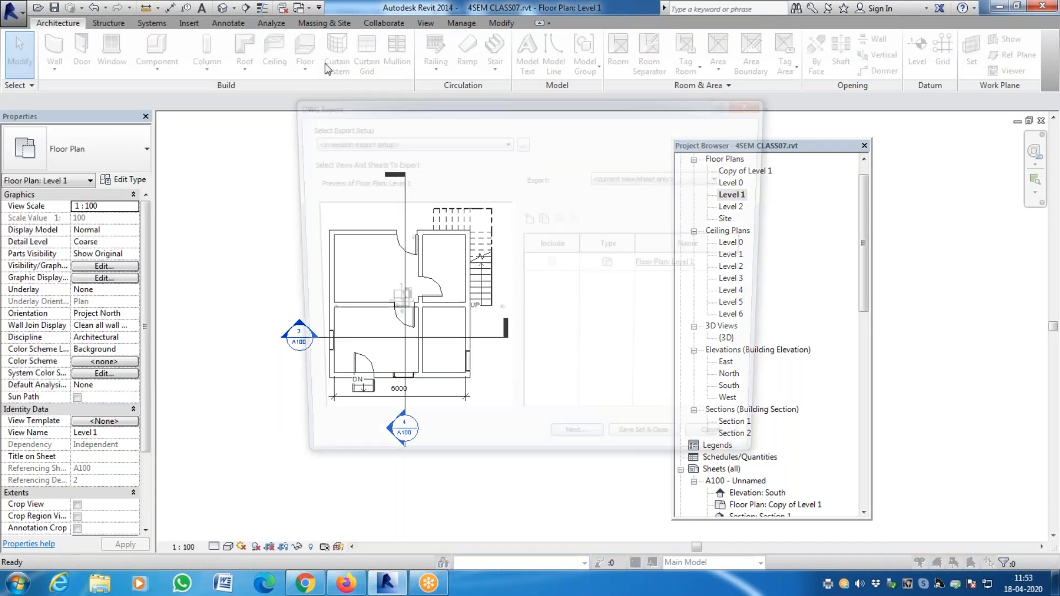
left_click(448, 142)
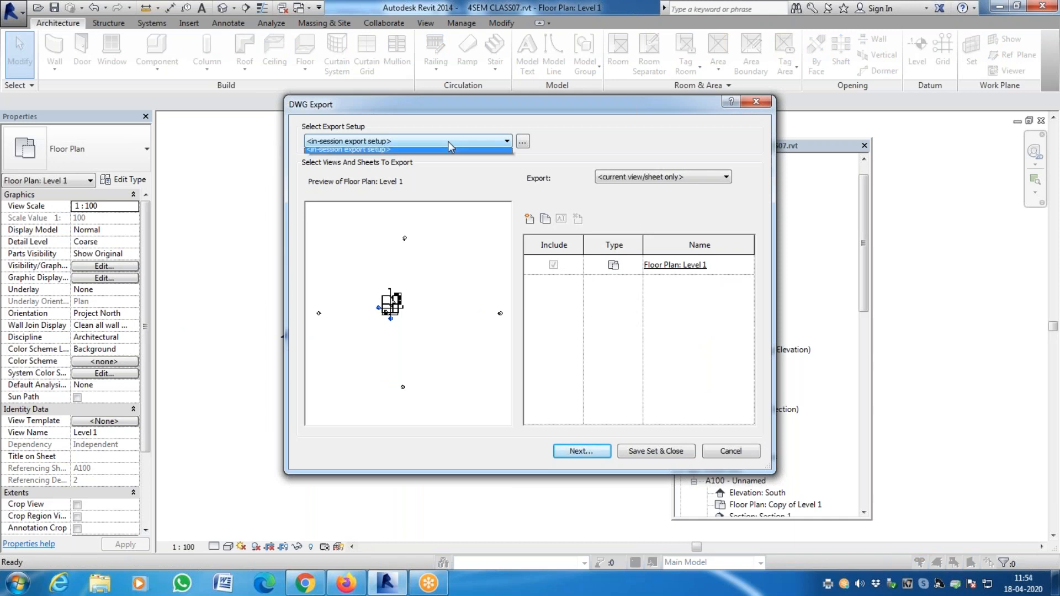
left_click(448, 142)
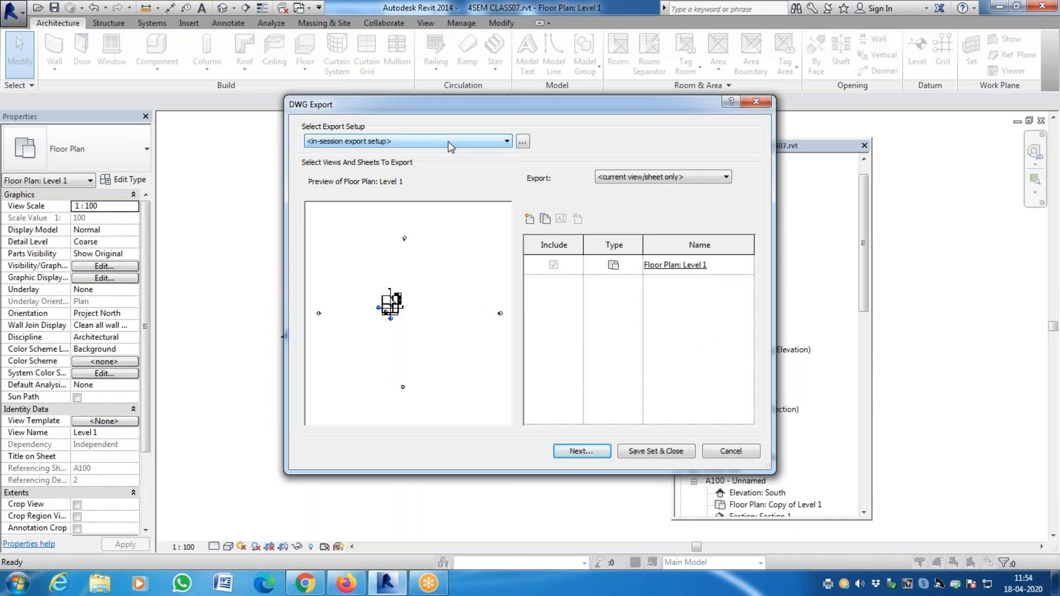
left_click(593, 450)
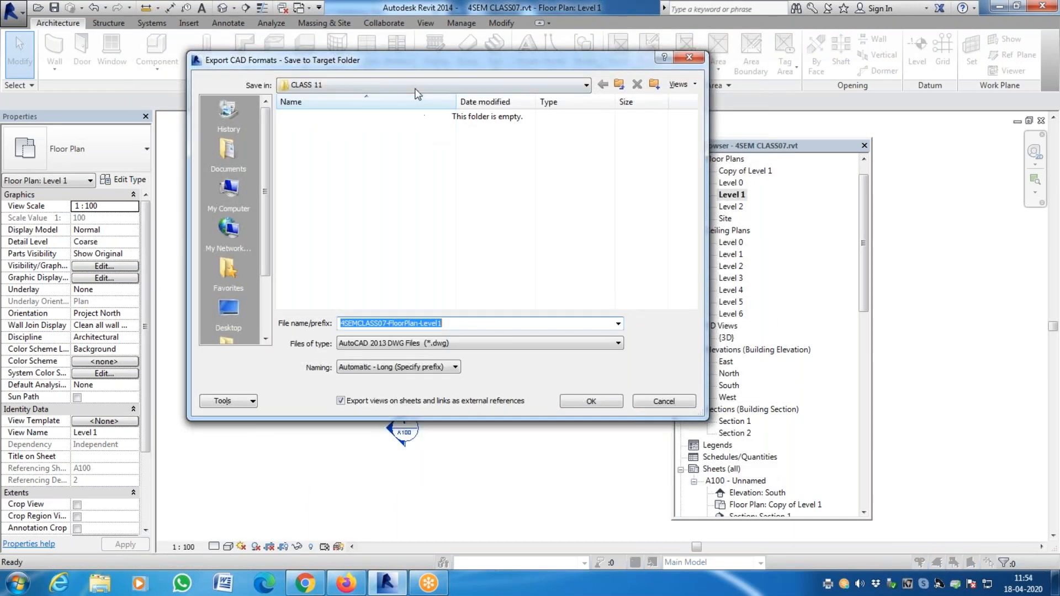
Export the plan to the CLASS 11 folder as an AutoCAD 2013 DWG named 4SEMCLASS07-FloorPlan-Level1 CLASS 11.
left_click(462, 322)
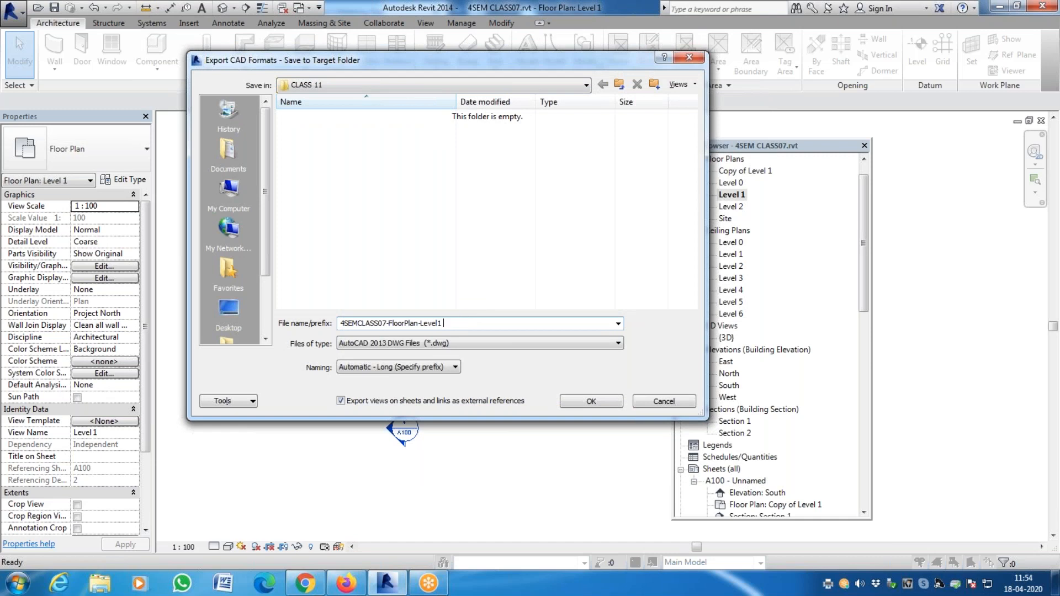
type("CLASS 11")
key("Return")
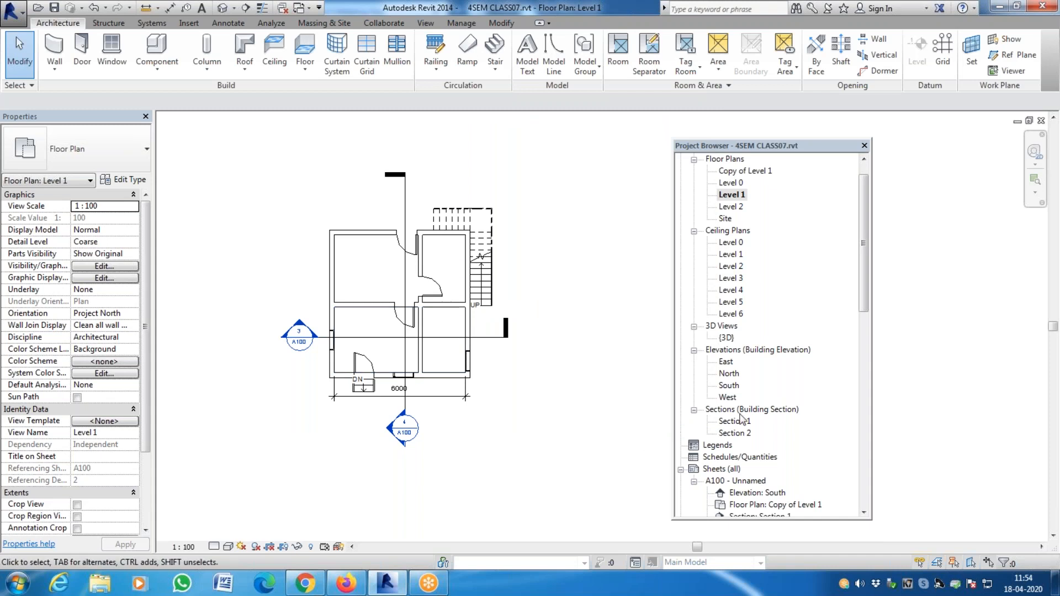
Open the Section 1 building section view.
double_click(737, 421)
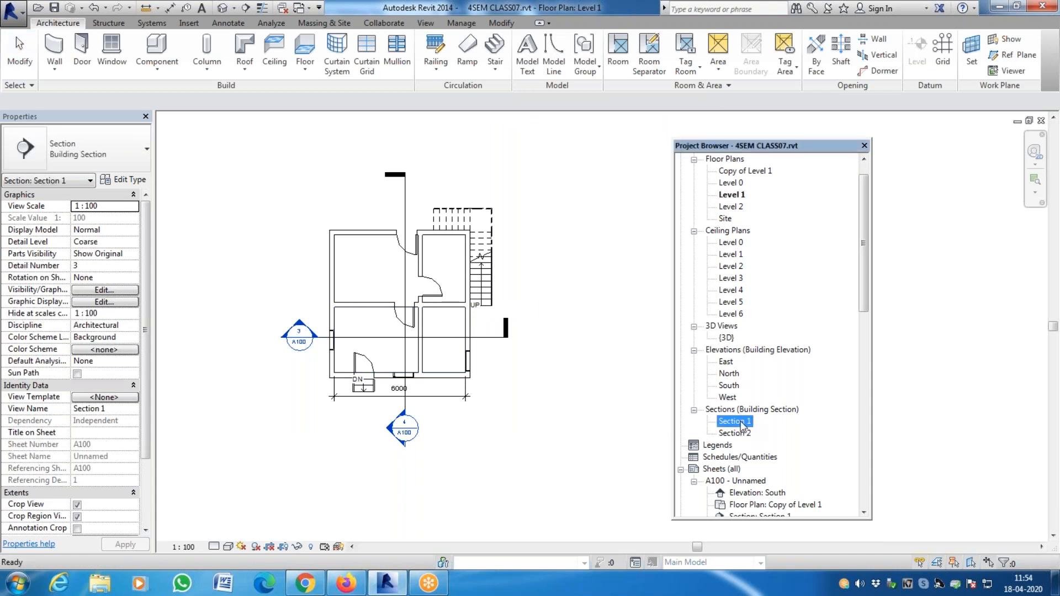
scroll(253, 331, "down", 3)
scroll(354, 348, "up", 2)
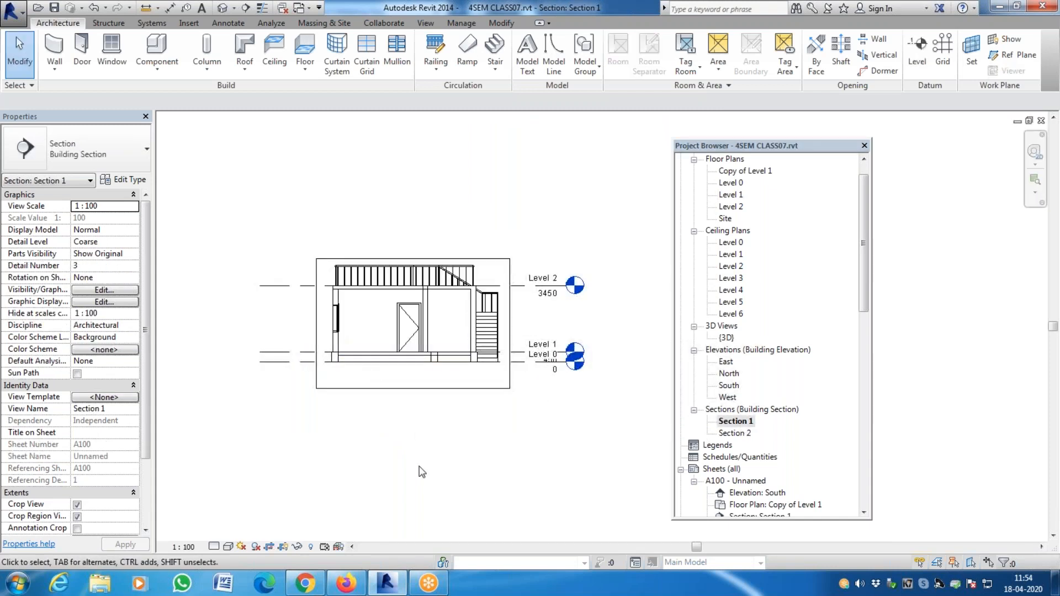
left_click(429, 389)
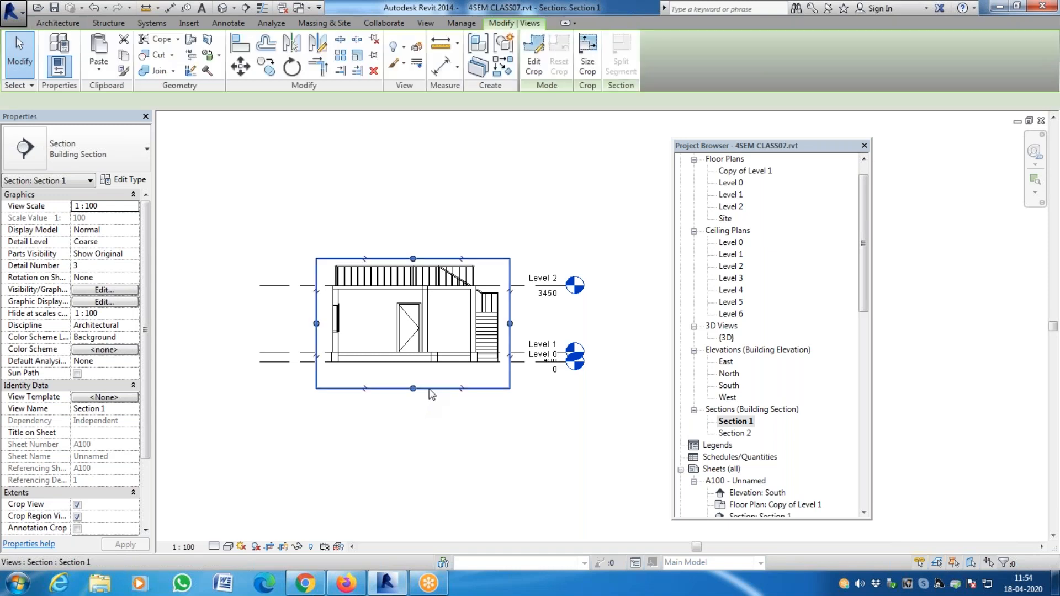
scroll(409, 387, "down", 2)
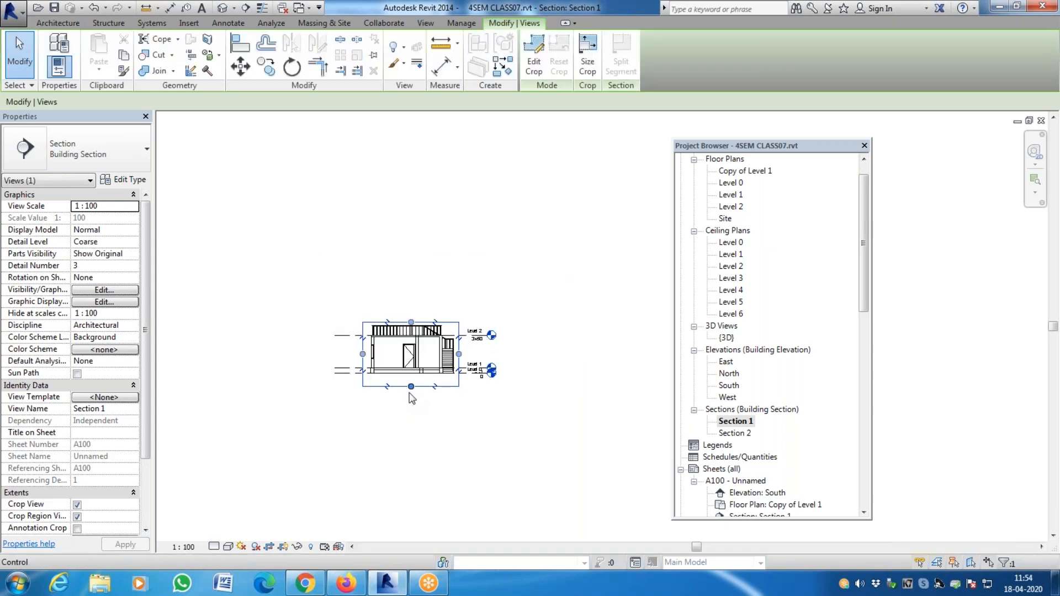
left_click(419, 412)
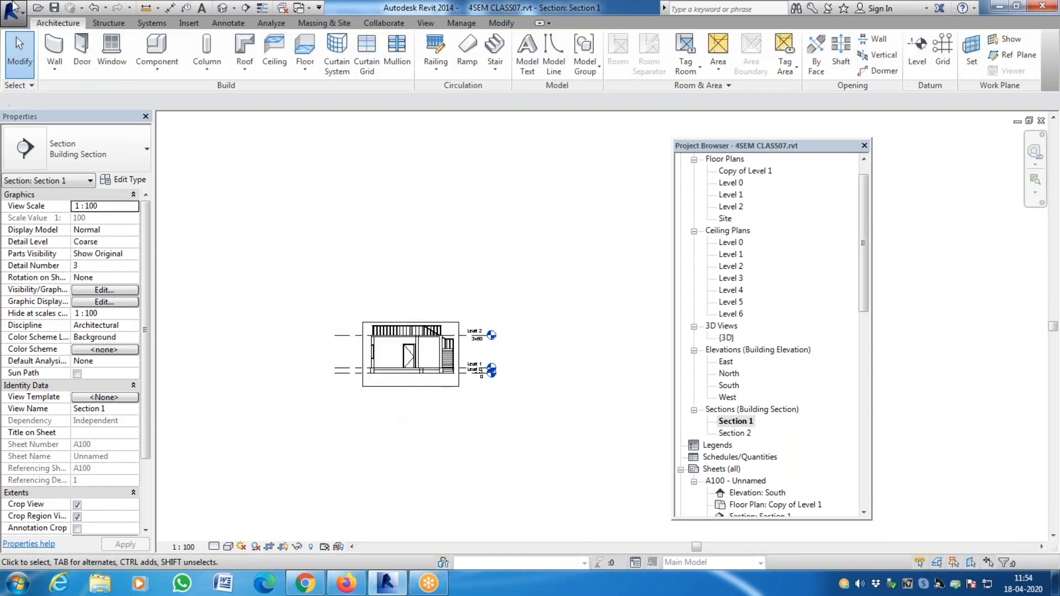
left_click(14, 10)
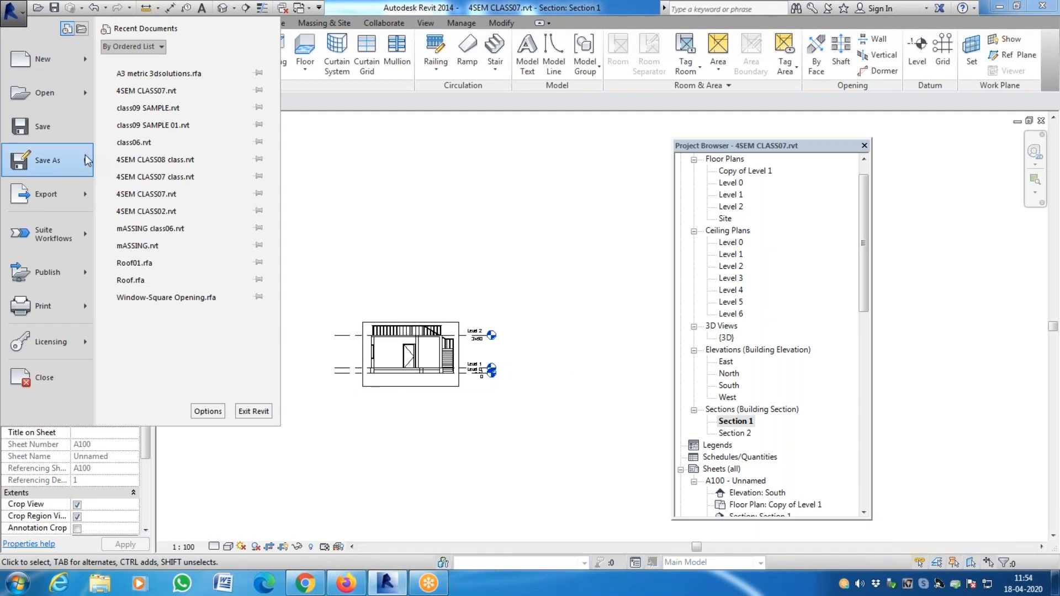
mouse_move(87, 160)
left_click(178, 89)
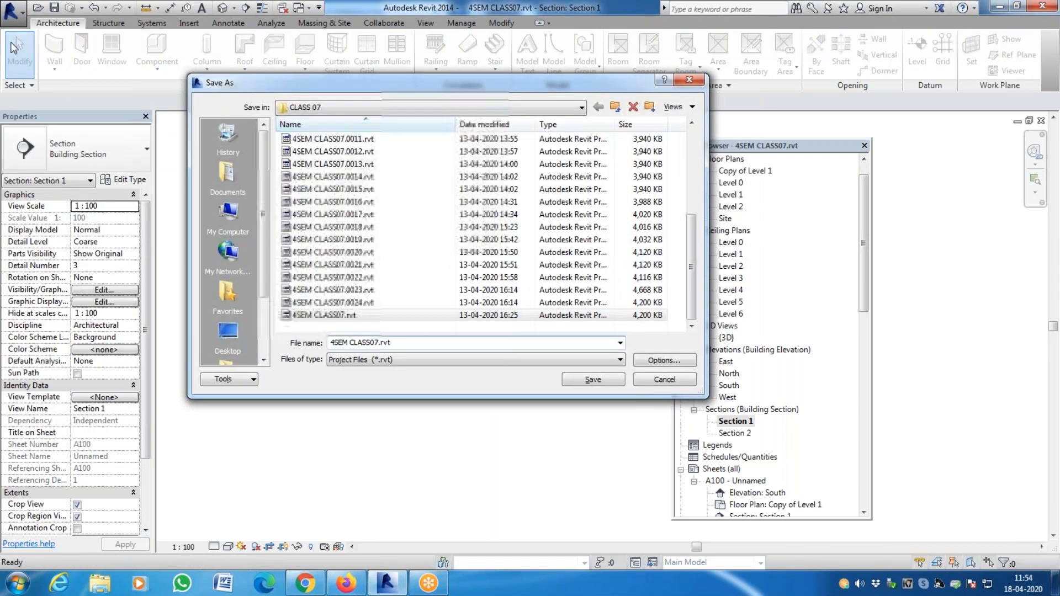
key("Escape")
Set up a DWG export of Section 1 and choose the CLASS 11 folder inside ADVANCED REVIT as its target.
left_click(14, 10)
mouse_move(83, 211)
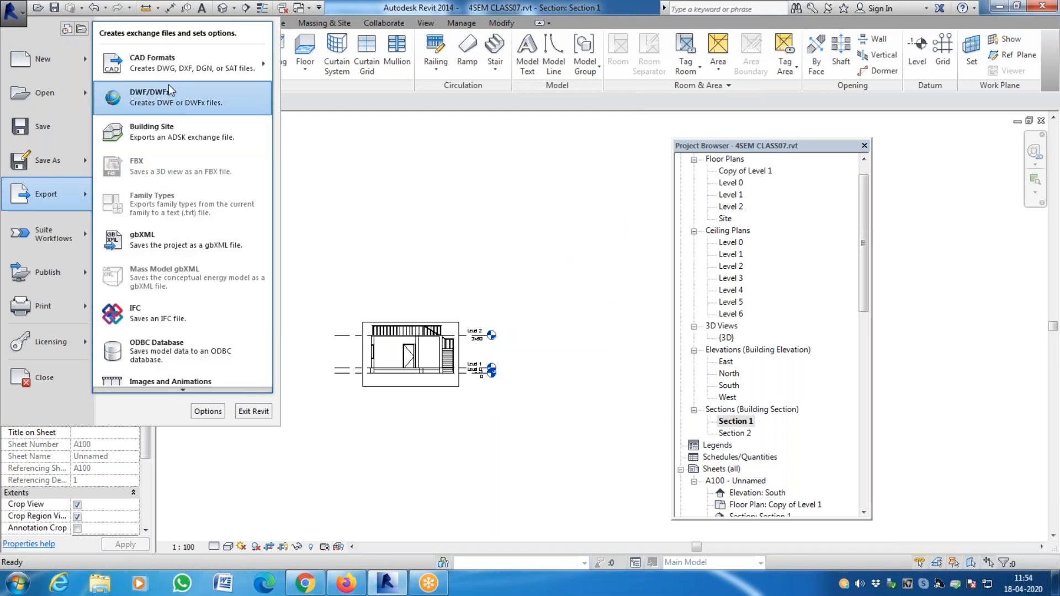
mouse_move(248, 69)
left_click(305, 62)
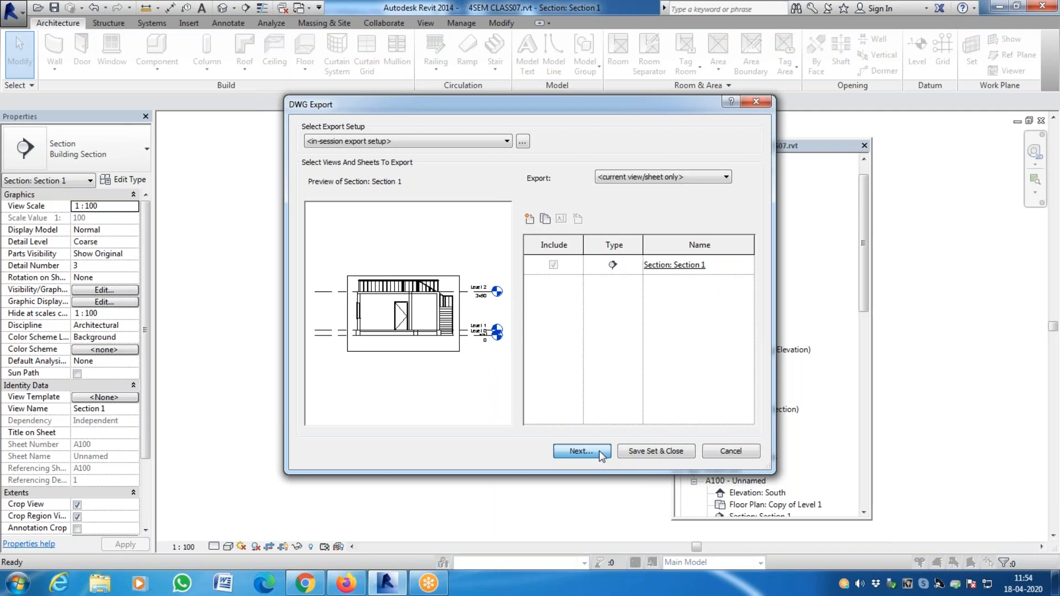
left_click(598, 451)
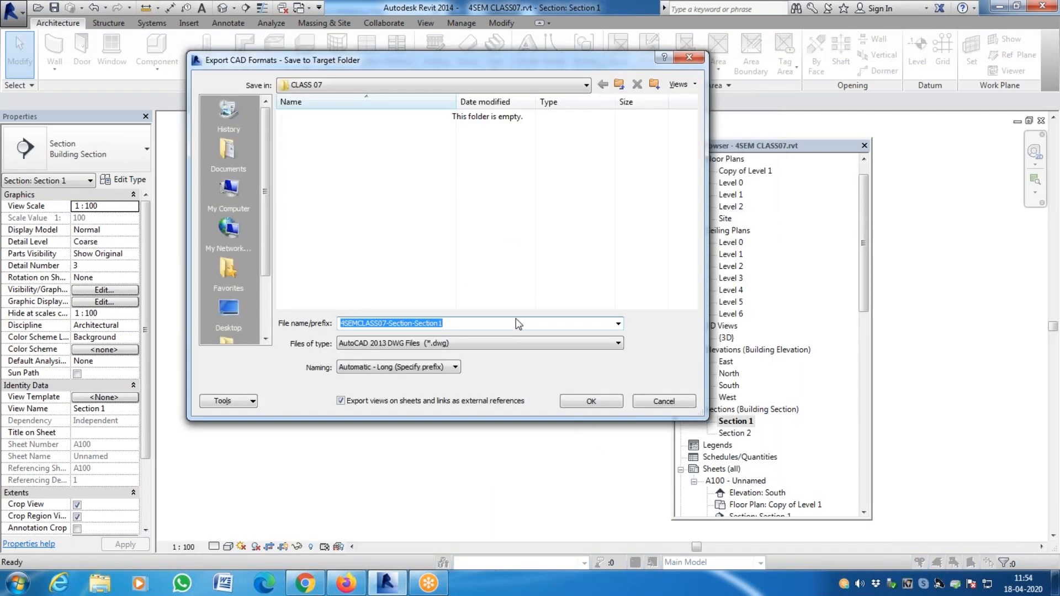
left_click(405, 85)
scroll(401, 111, "up", 2)
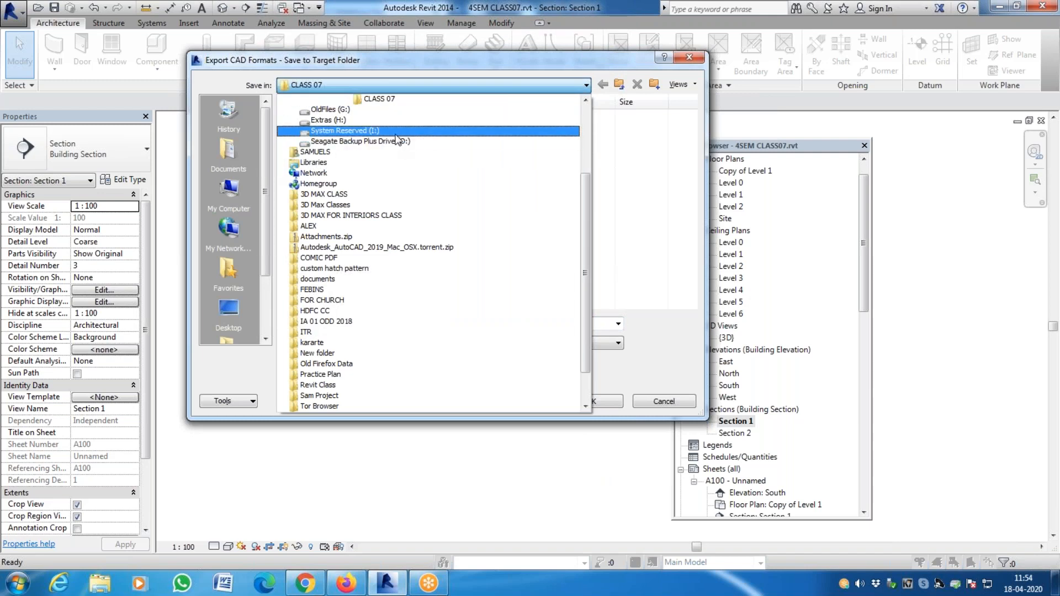
left_click(393, 152)
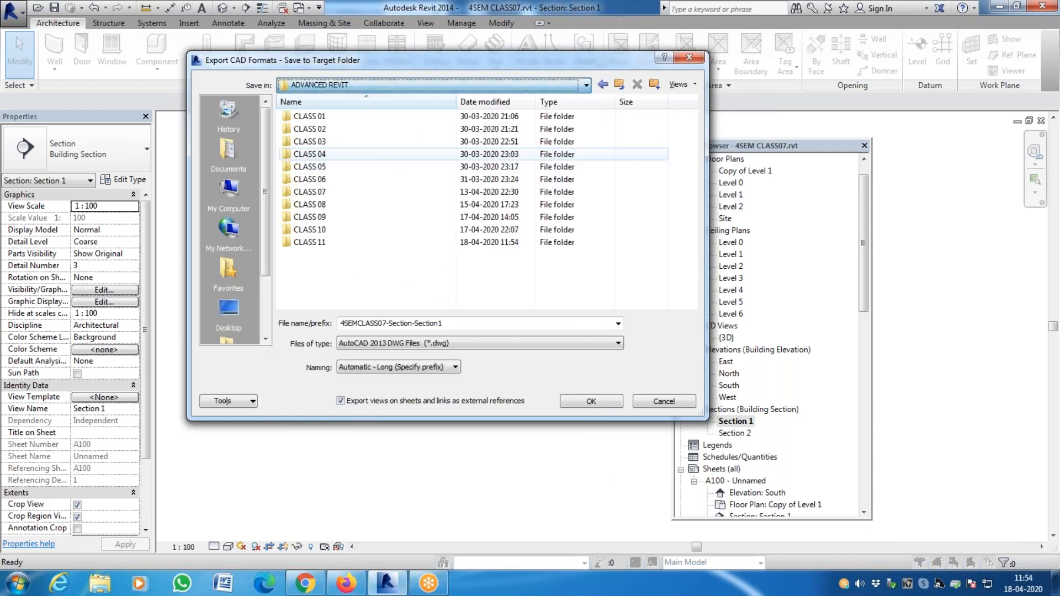
double_click(341, 253)
Add the class number to the end of the file name 4SEMCLASS07-Section-Section1 and export it as an AutoCAD 2013 DWG.
left_click(457, 322)
left_click(458, 322)
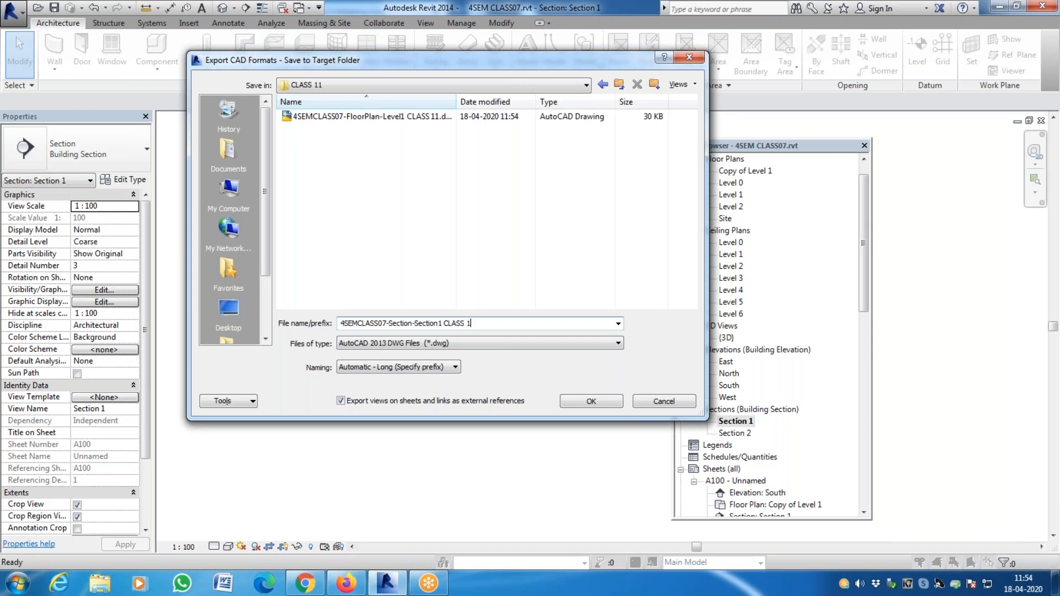
key("Return")
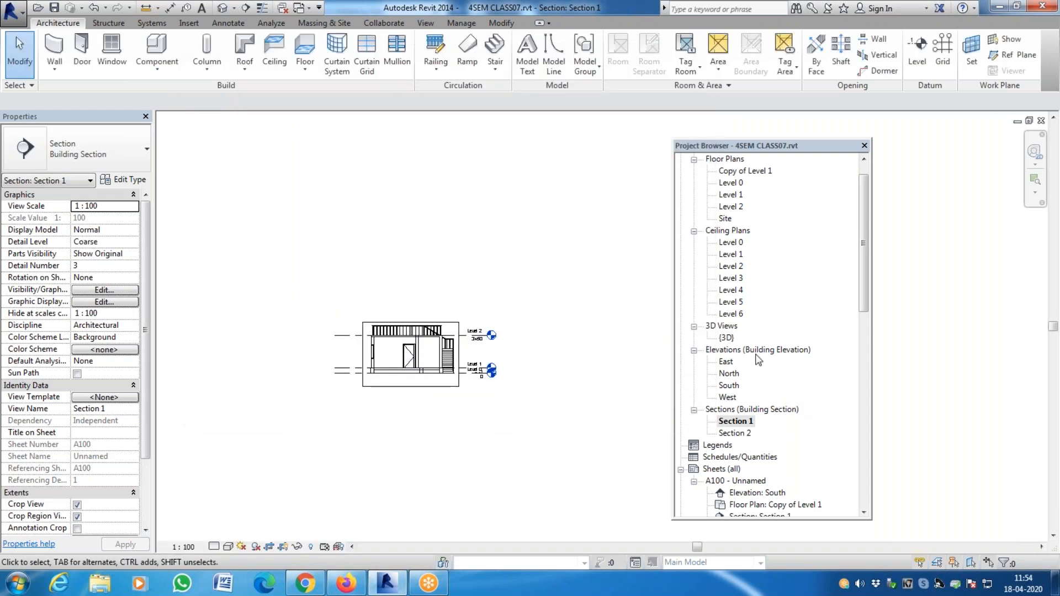
Open the South elevation and export it to the CLASS 11 folder as an AutoCAD 2013 DWG, extending the file name 4SEMCLASS07-Elevation-South with the class label.
double_click(729, 385)
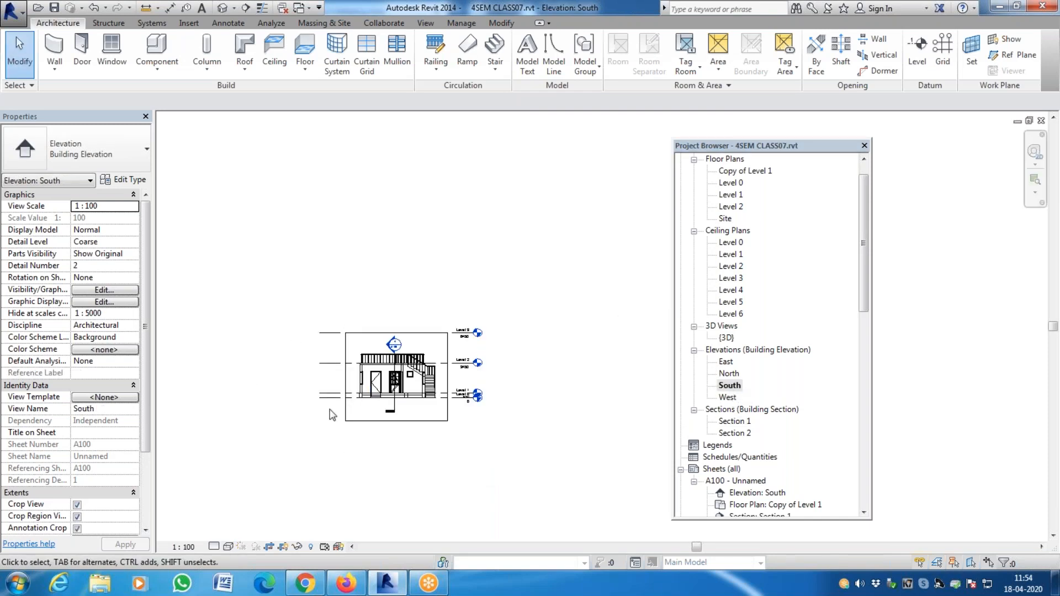
scroll(332, 414, "up", 2)
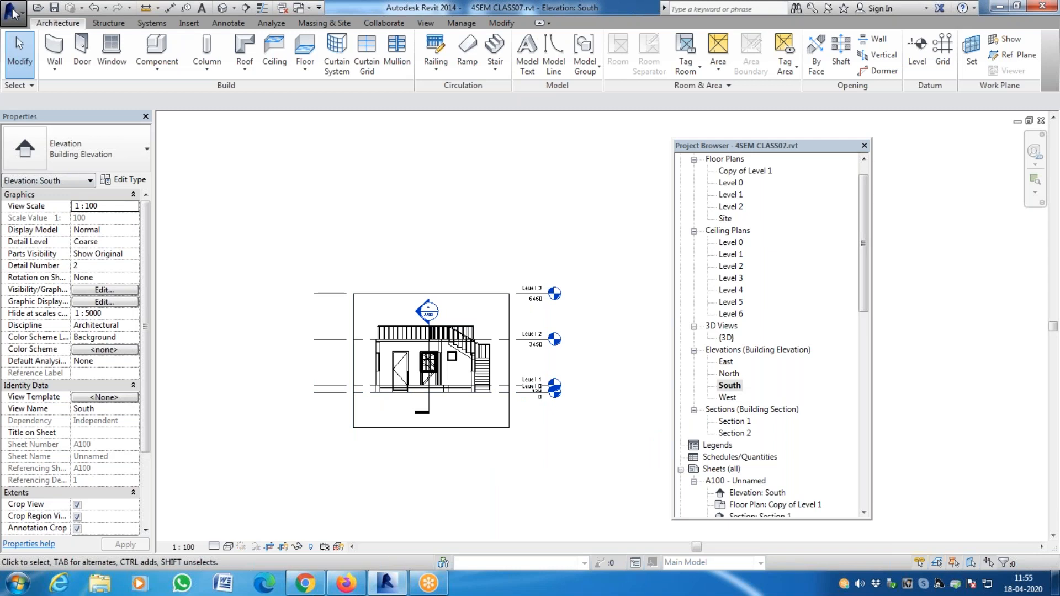
left_click(14, 12)
mouse_move(79, 193)
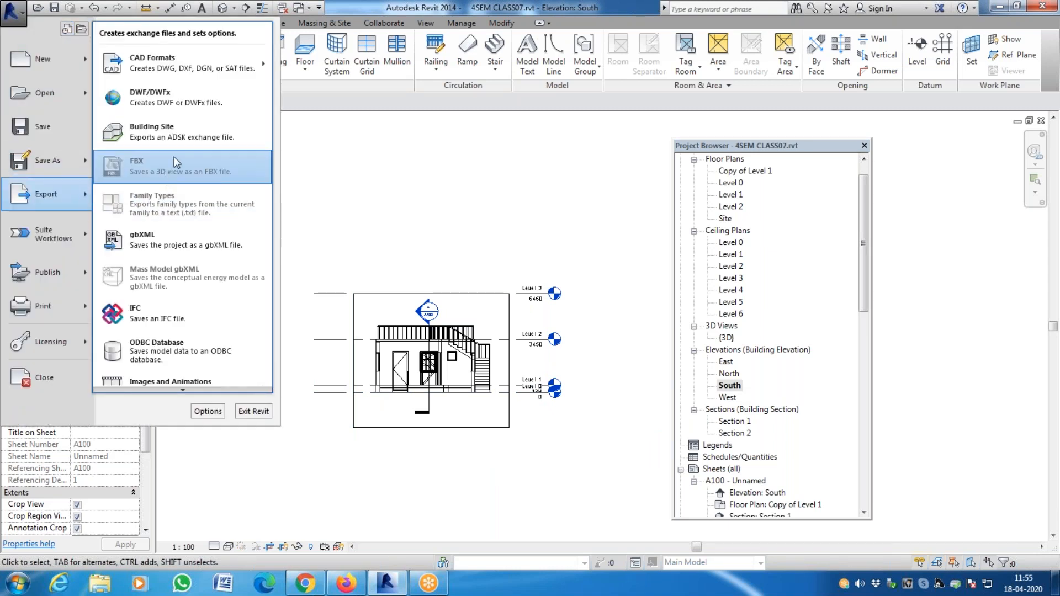
mouse_move(211, 58)
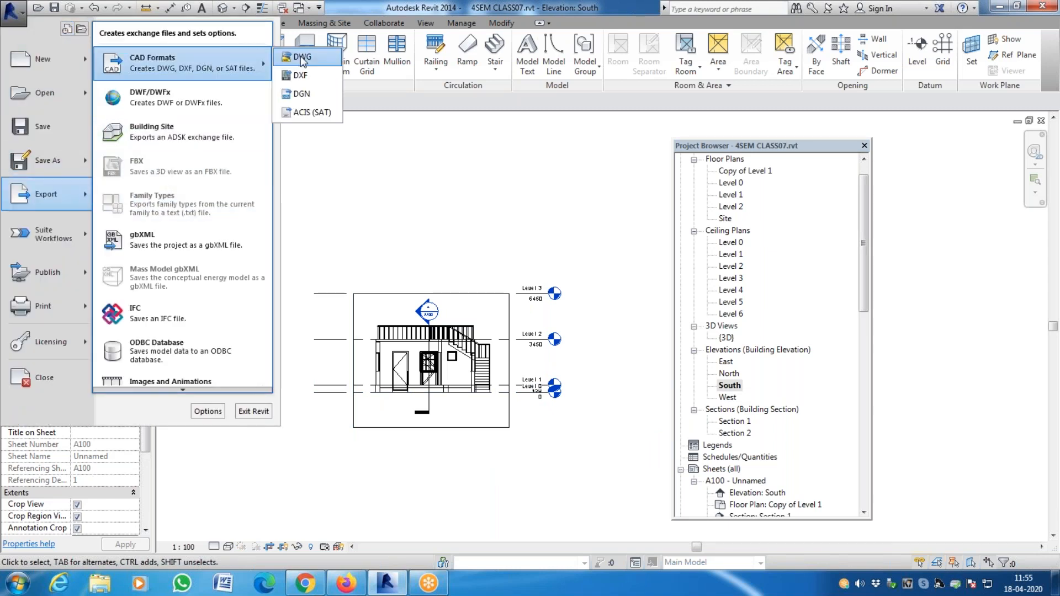
left_click(302, 52)
left_click(581, 455)
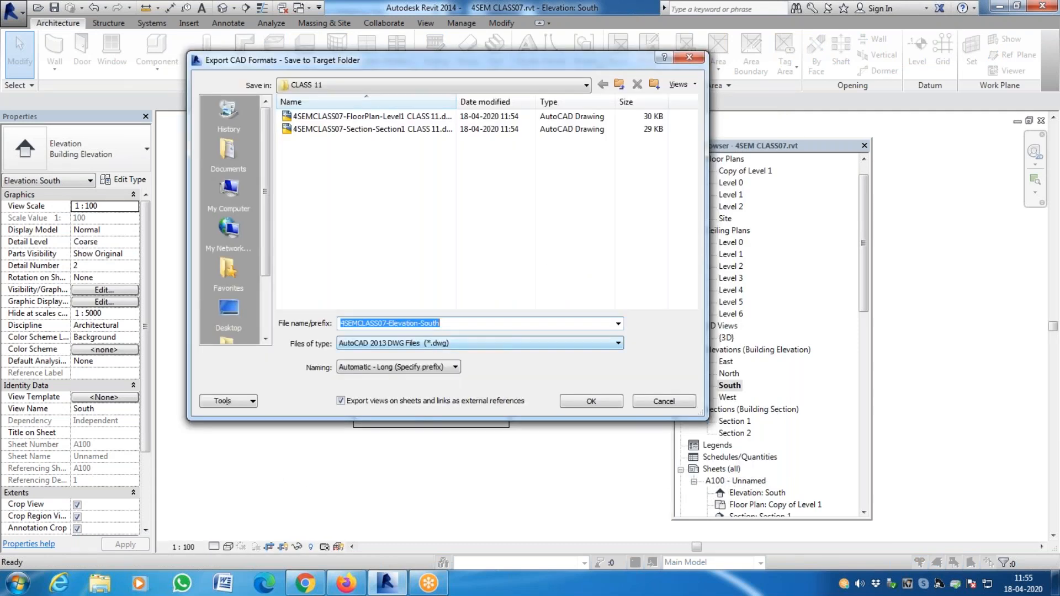
left_click(450, 325)
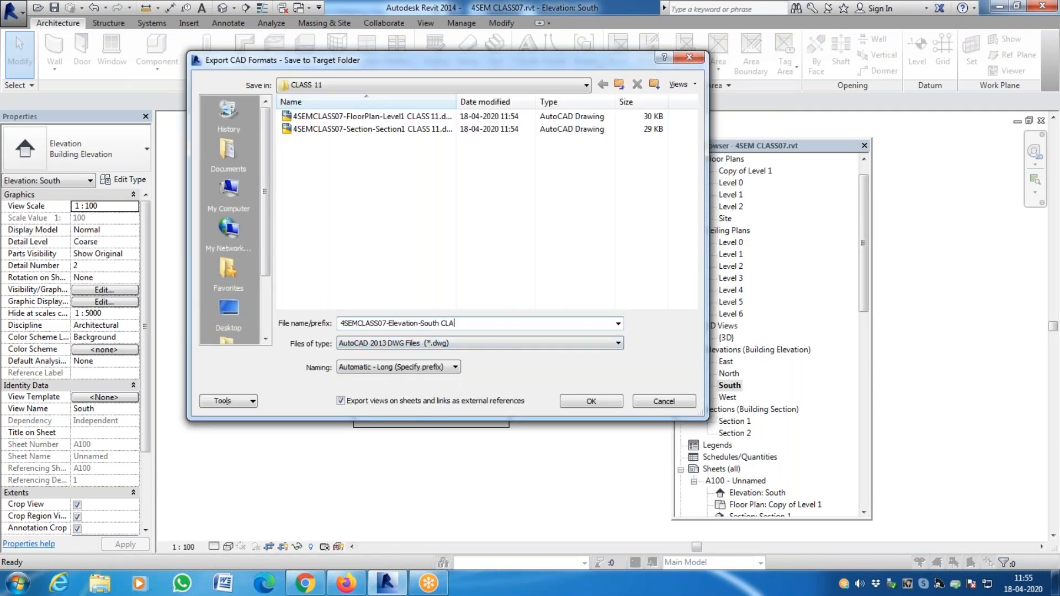
key("Return")
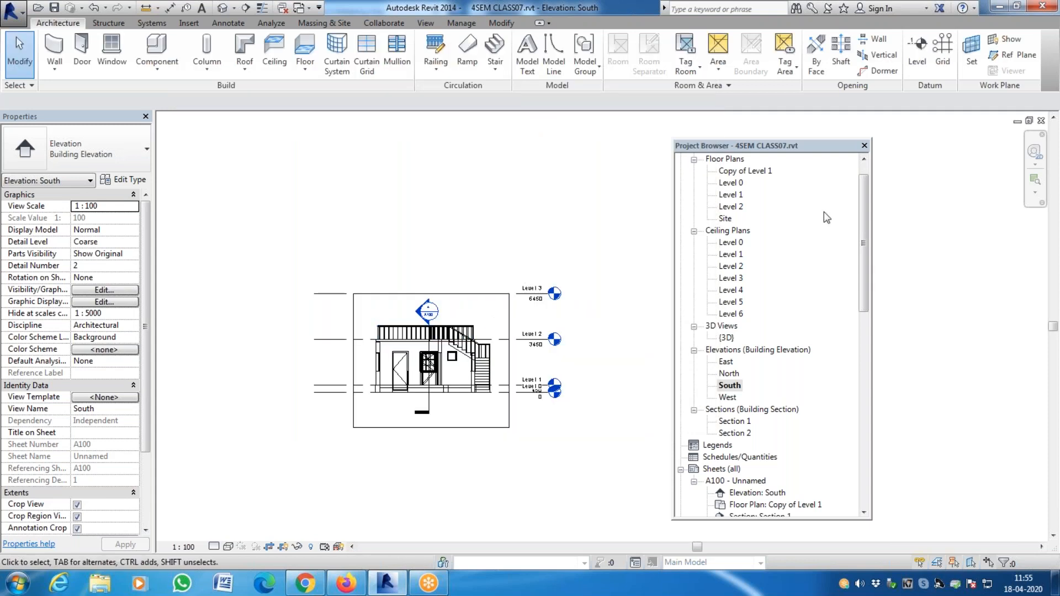
Compare the Level 1 and Copy of Level 1 floor plans, ending on Level 1.
double_click(740, 194)
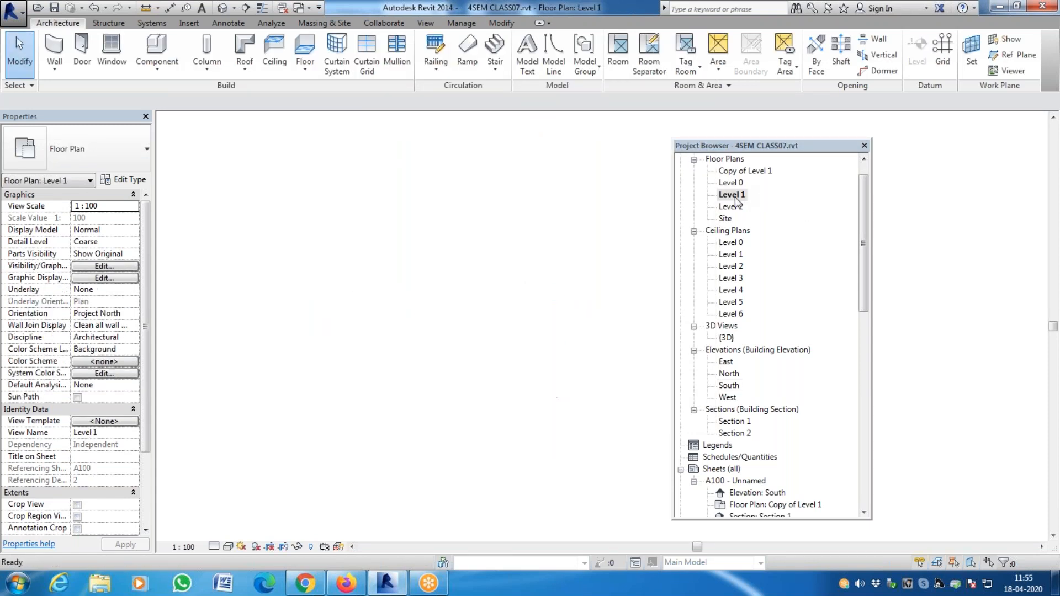
right_click(746, 190)
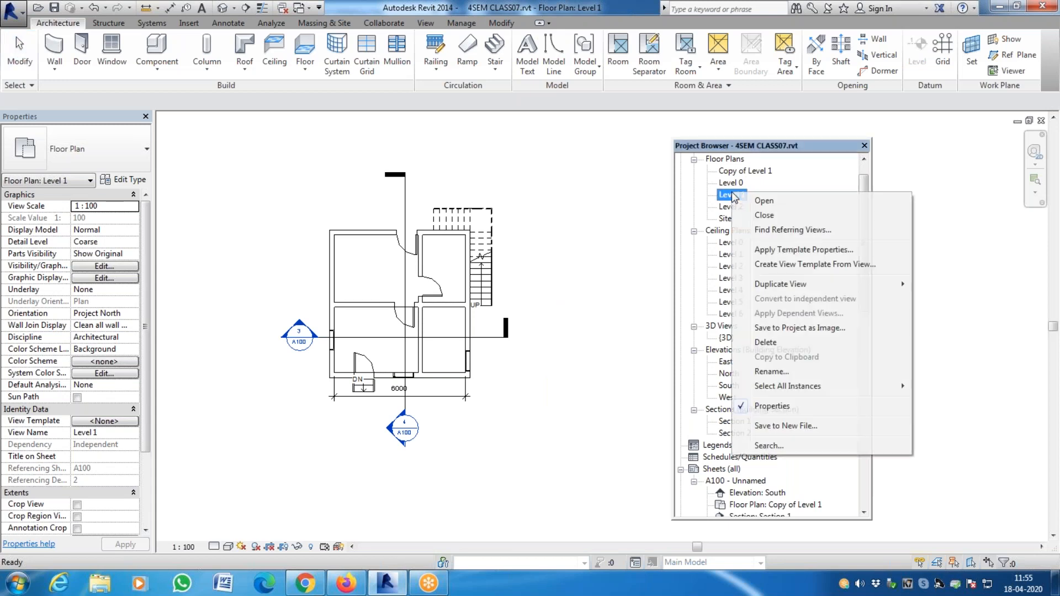
double_click(745, 171)
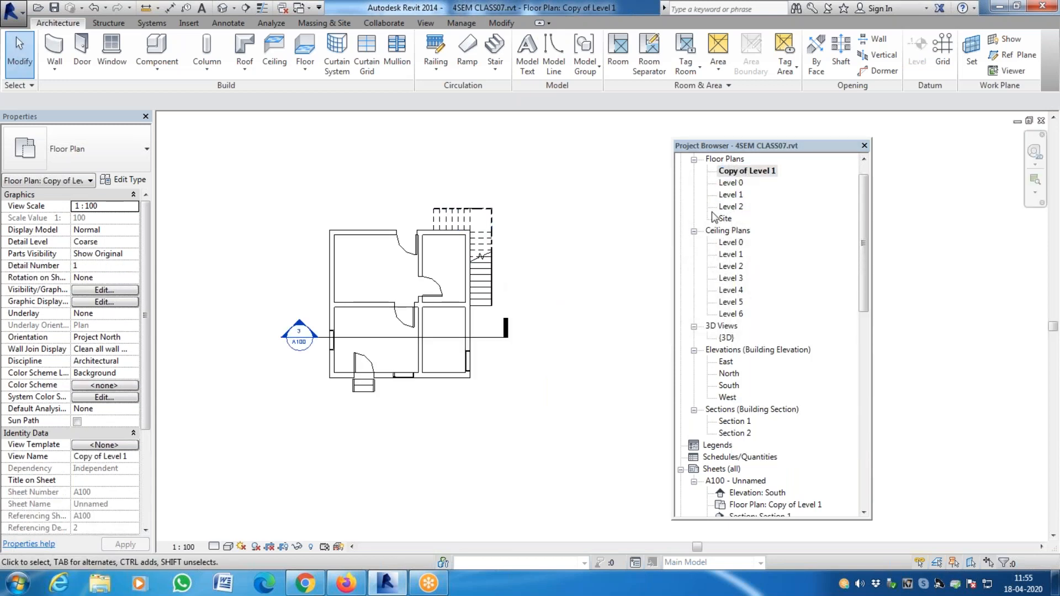
scroll(434, 337, "down", 5)
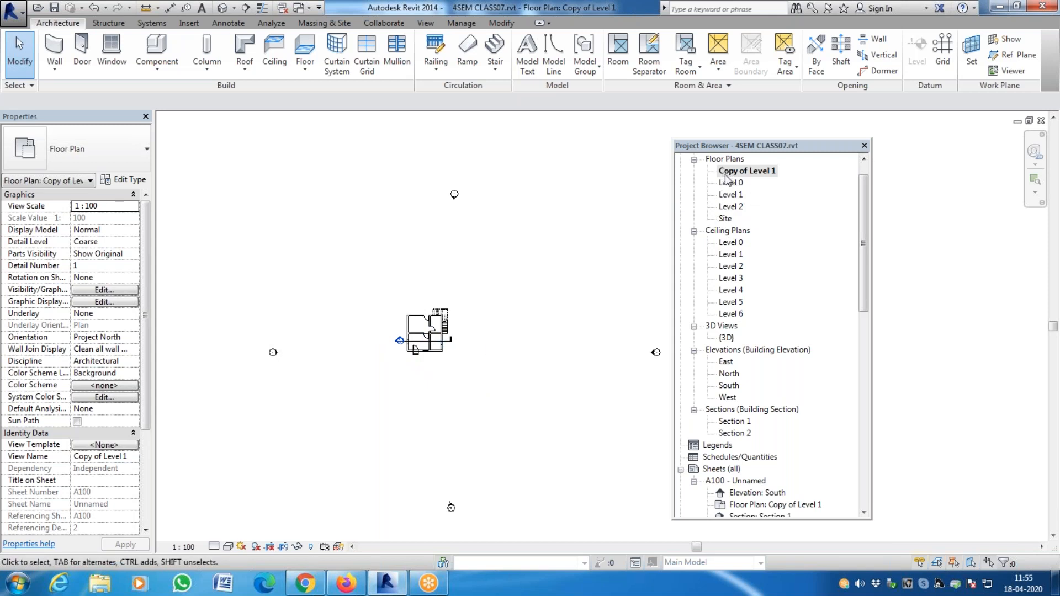
double_click(727, 196)
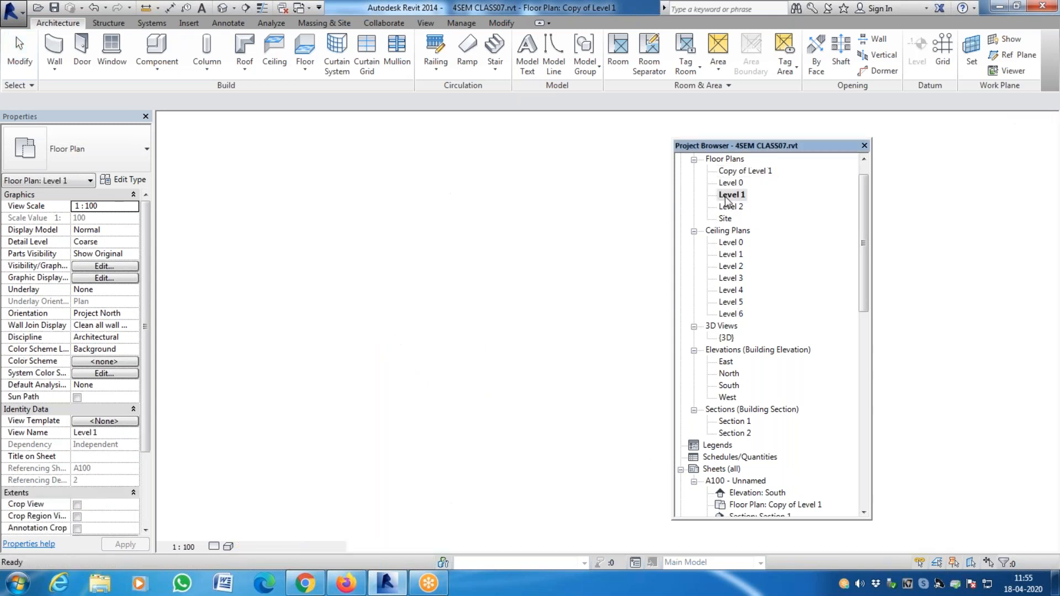
scroll(448, 385, "down", 2)
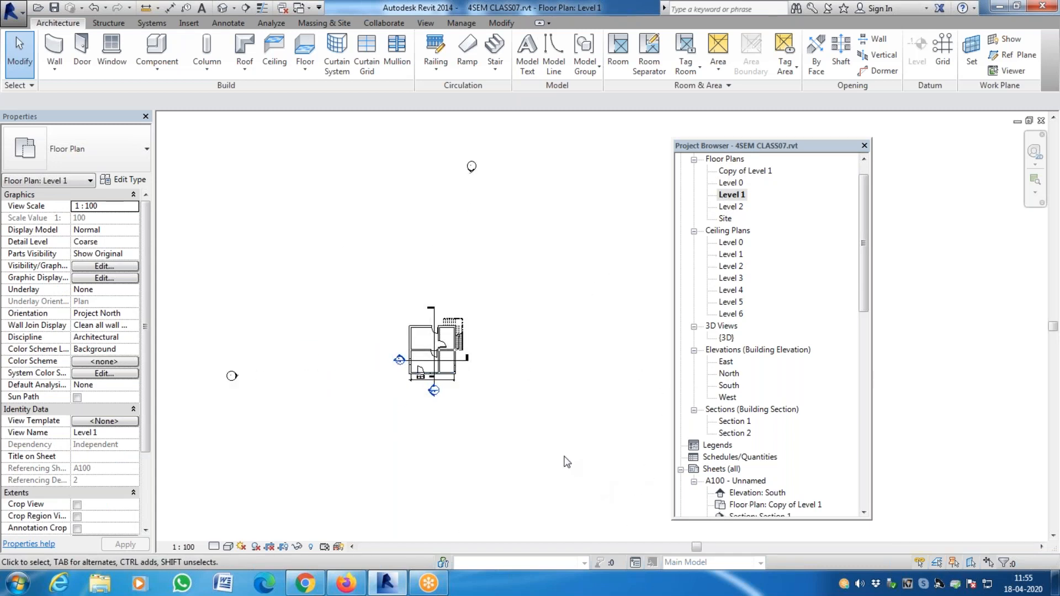
scroll(567, 463, "down", 1)
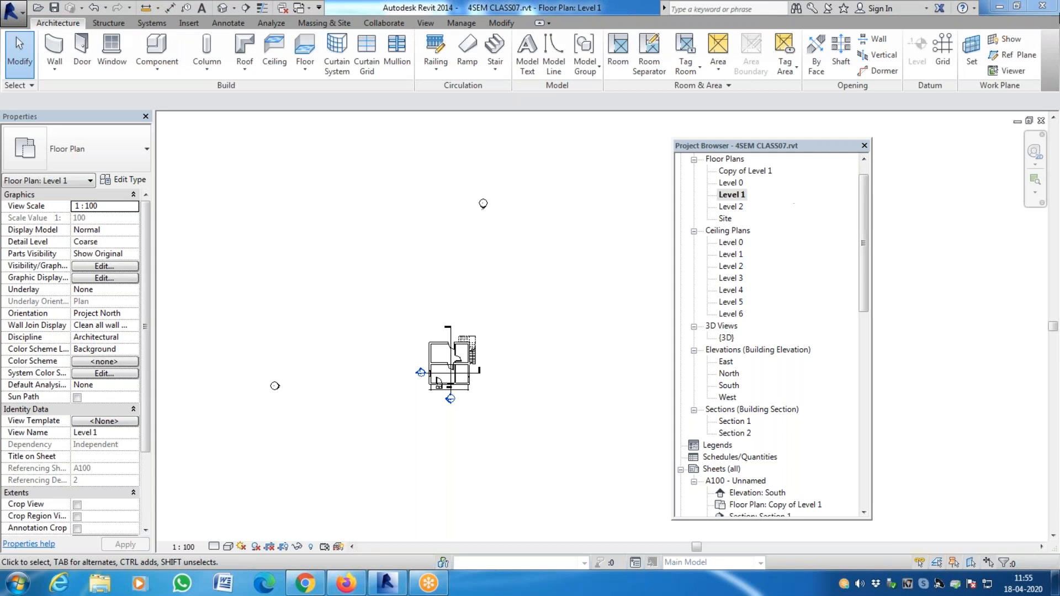
left_click(1042, 6)
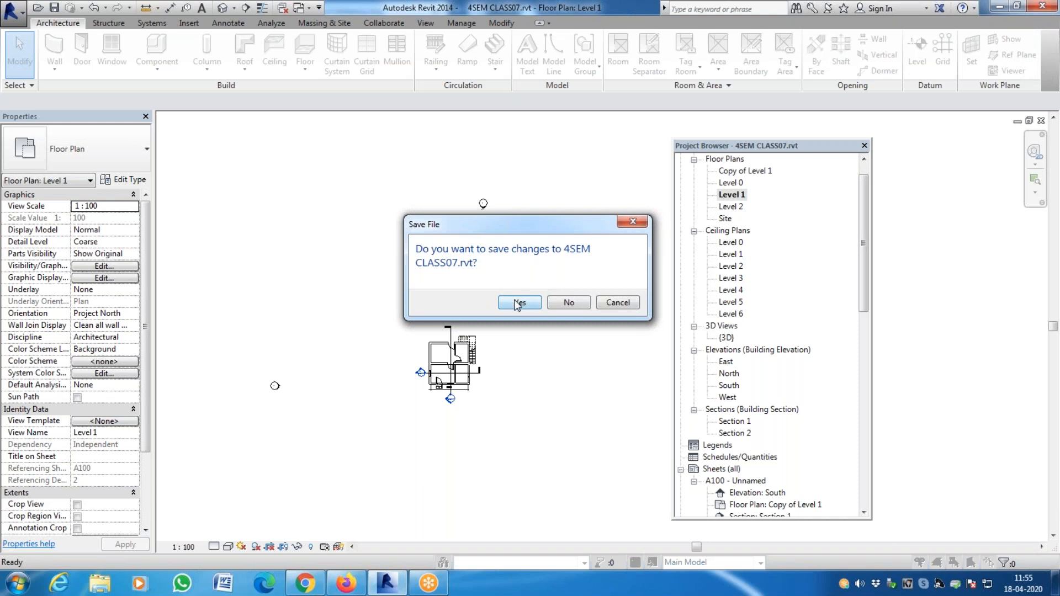
left_click(564, 303)
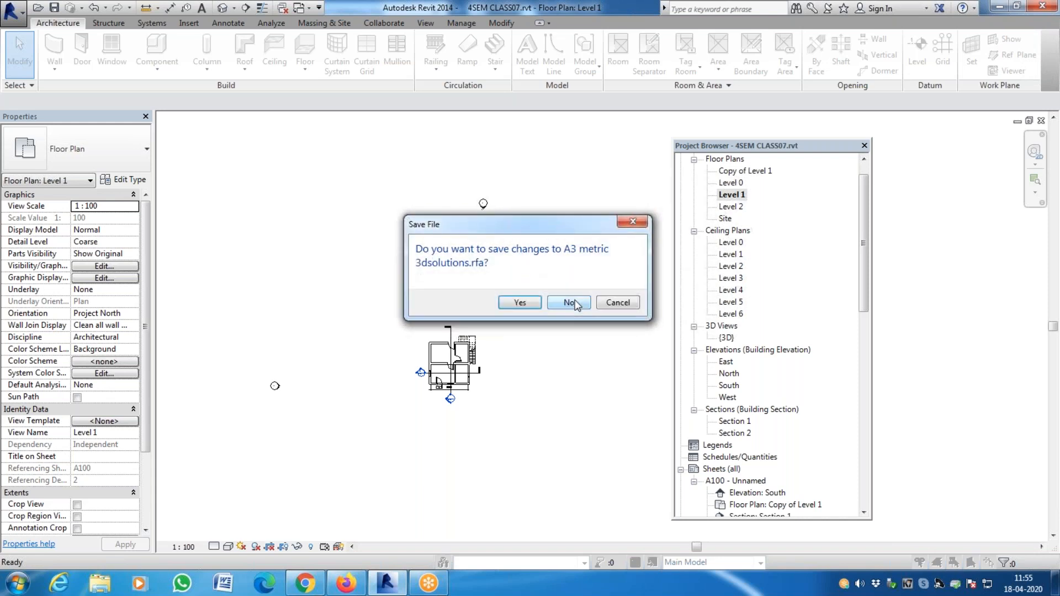
left_click(636, 303)
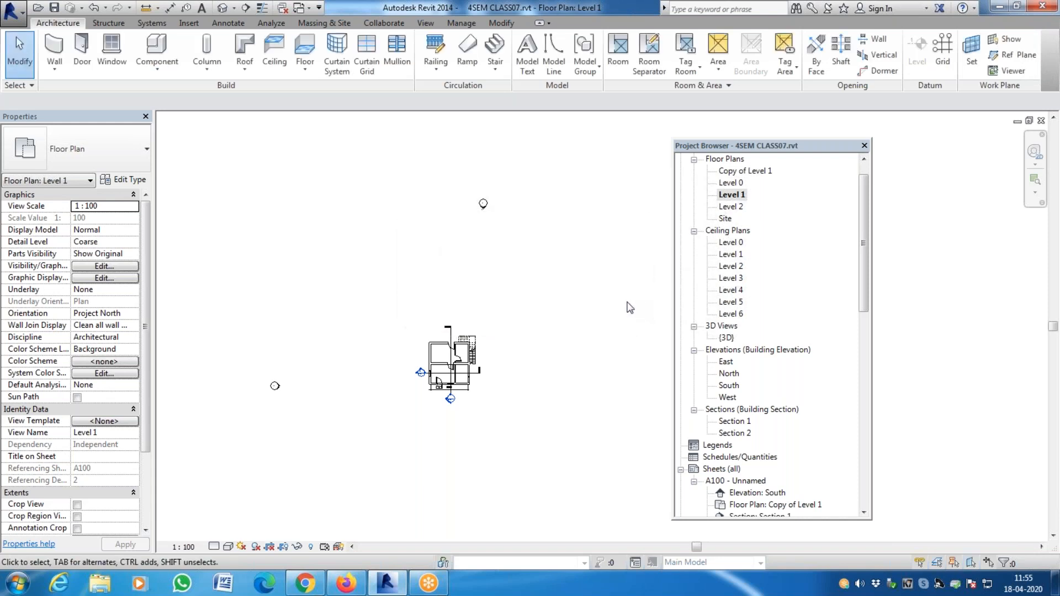
Save the project under the new name 4SEM CLASS11.rvt in the CLASS 11 folder inside ADVANCED REVIT.
key("alt+f")
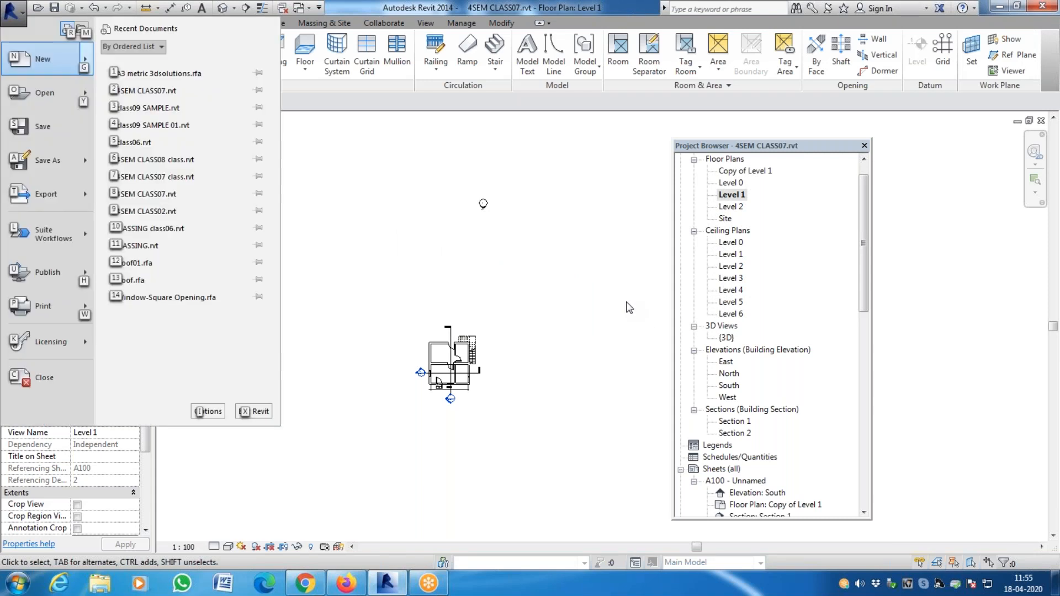
key("a")
left_click(192, 95)
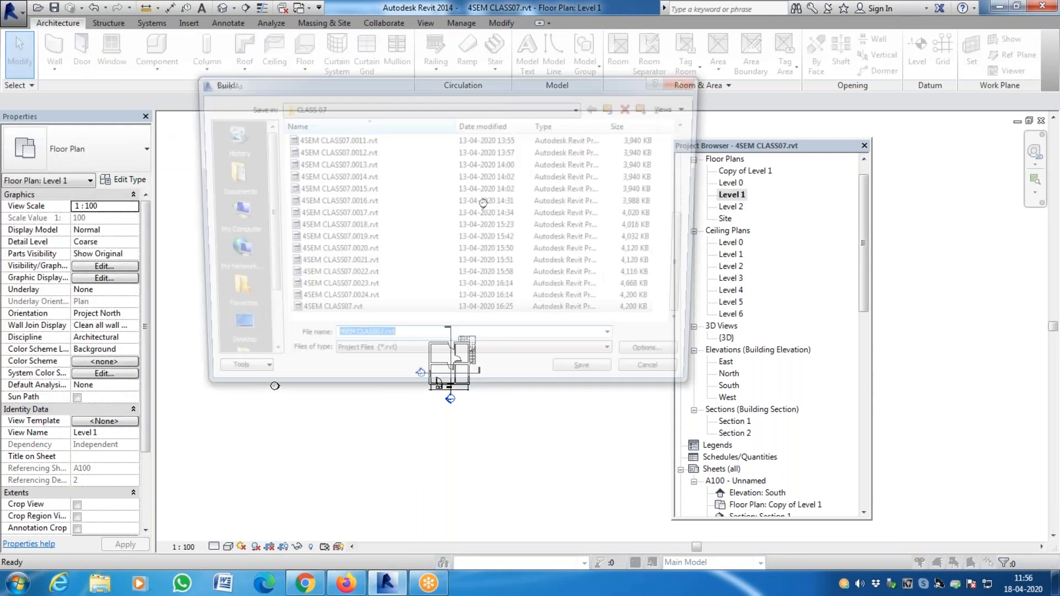
left_click(582, 107)
scroll(379, 204, "up", 3)
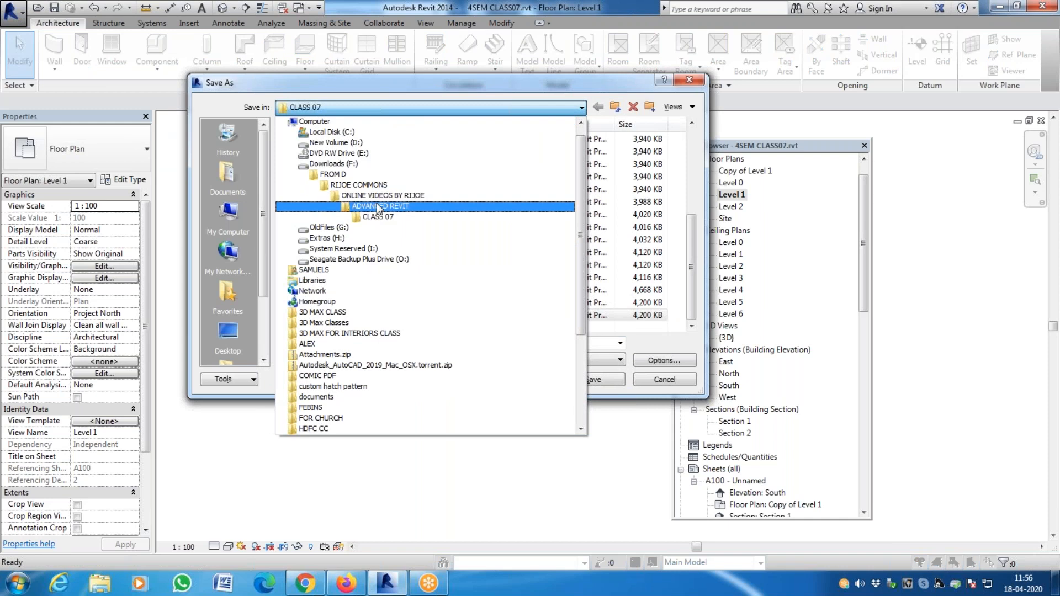
left_click(379, 207)
double_click(343, 264)
left_click(383, 342)
left_click(373, 343)
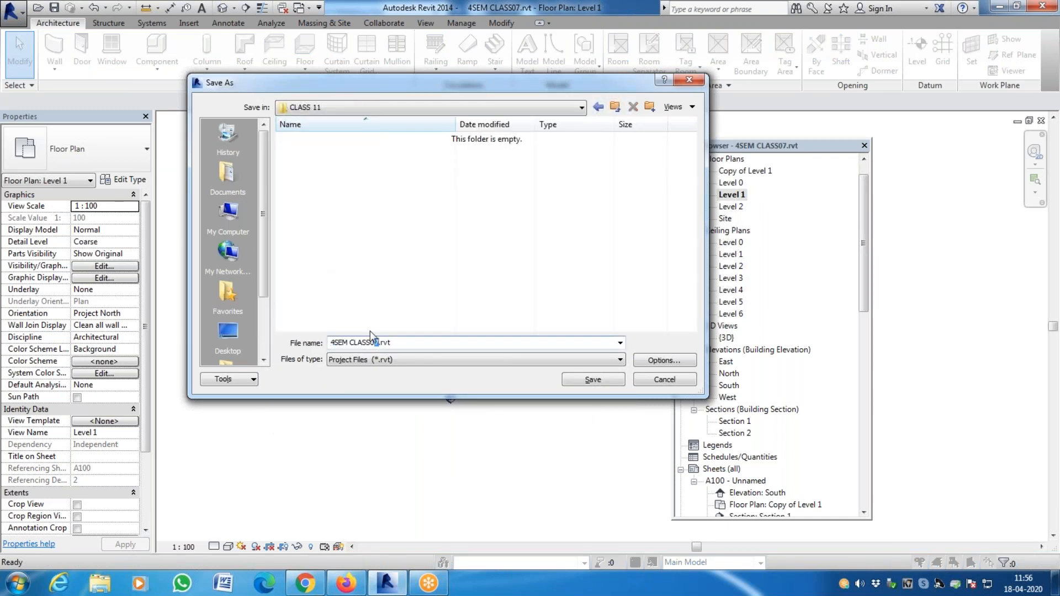
type("11")
key("Return")
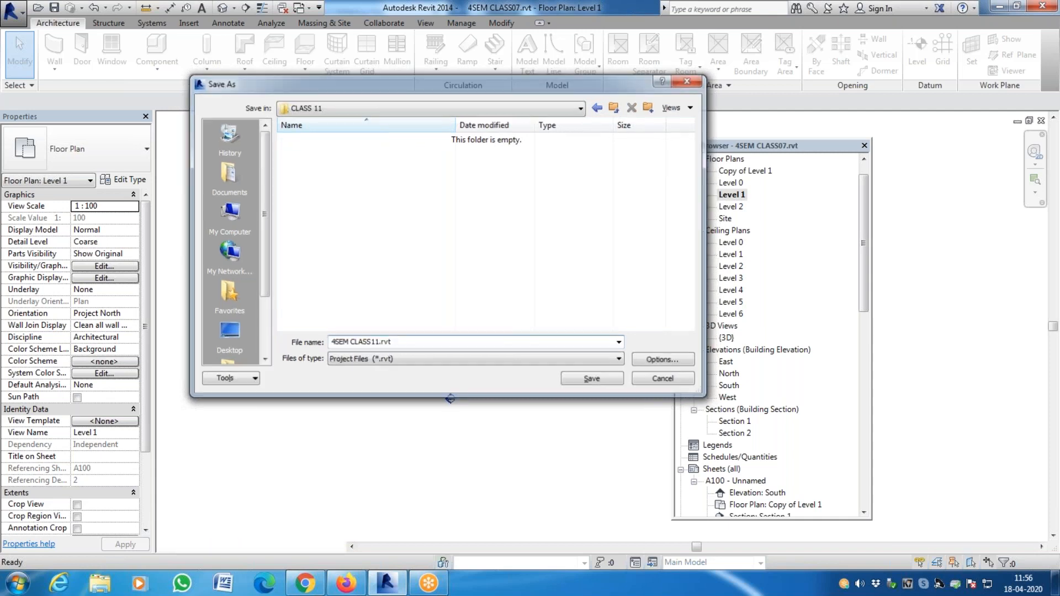
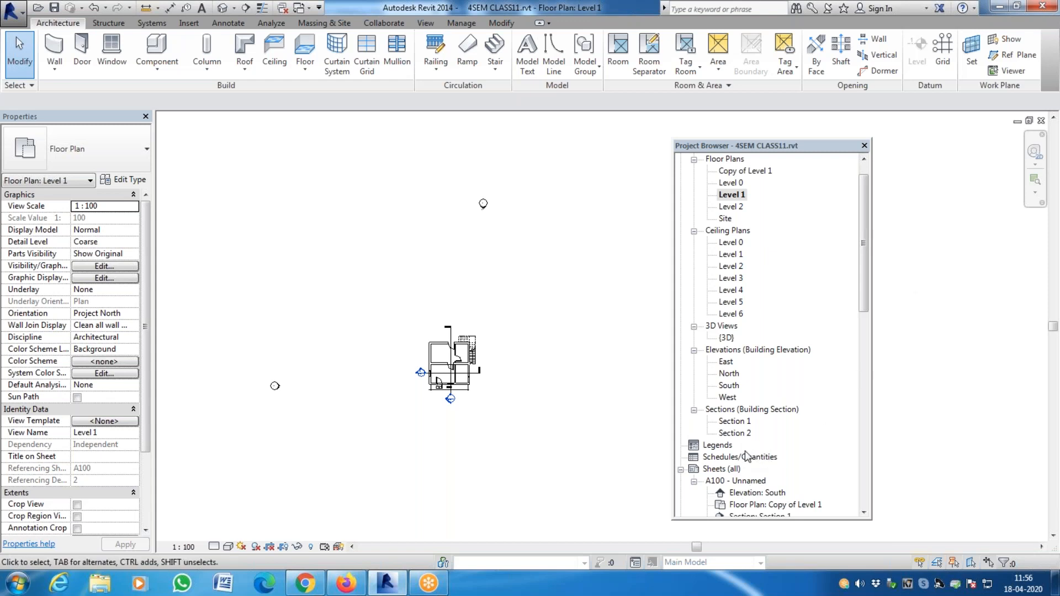
Open sheet A100 and bring its four placed views into sight.
right_click(734, 471)
double_click(734, 470)
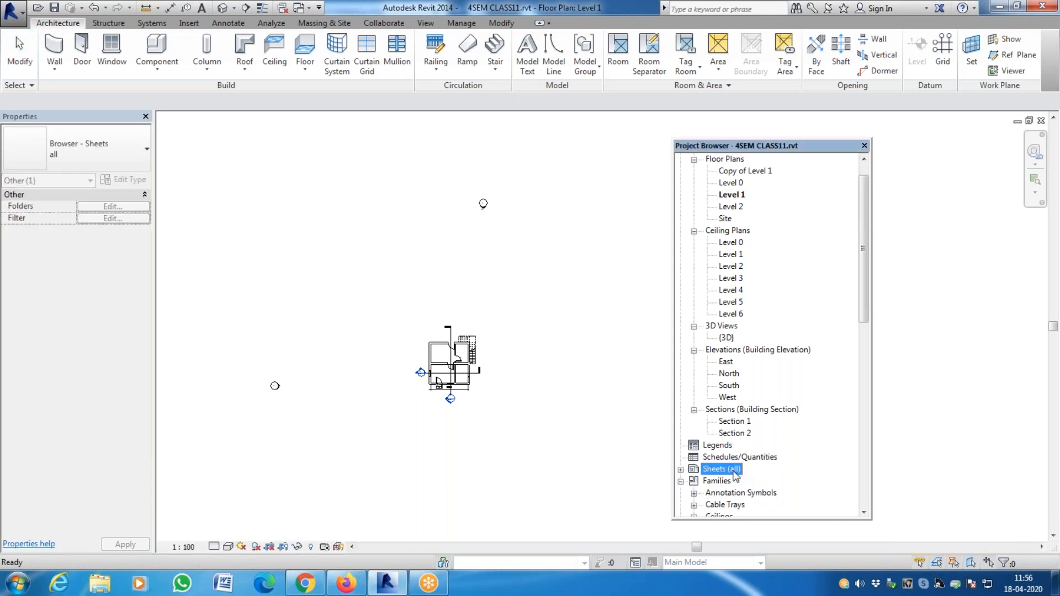
double_click(728, 471)
double_click(736, 481)
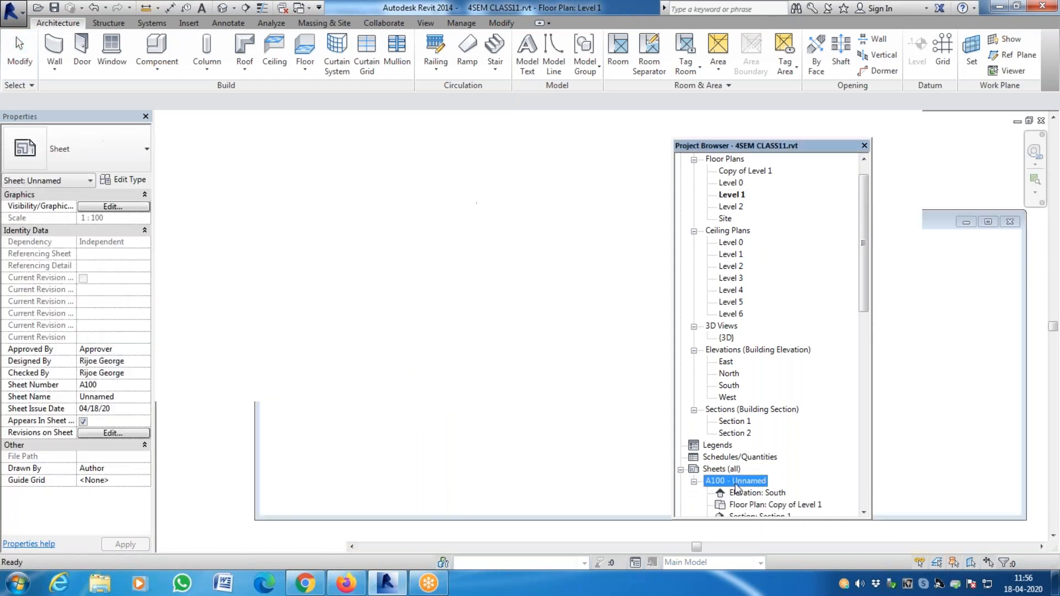
scroll(338, 381, "up", 2)
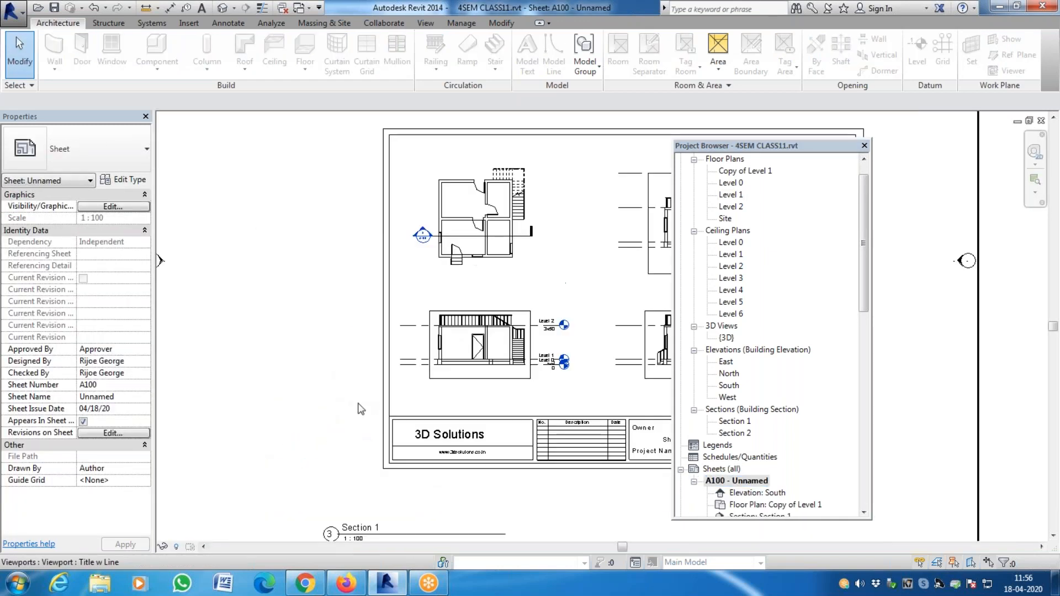
scroll(288, 386, "down", 1)
scroll(499, 372, "up", 2)
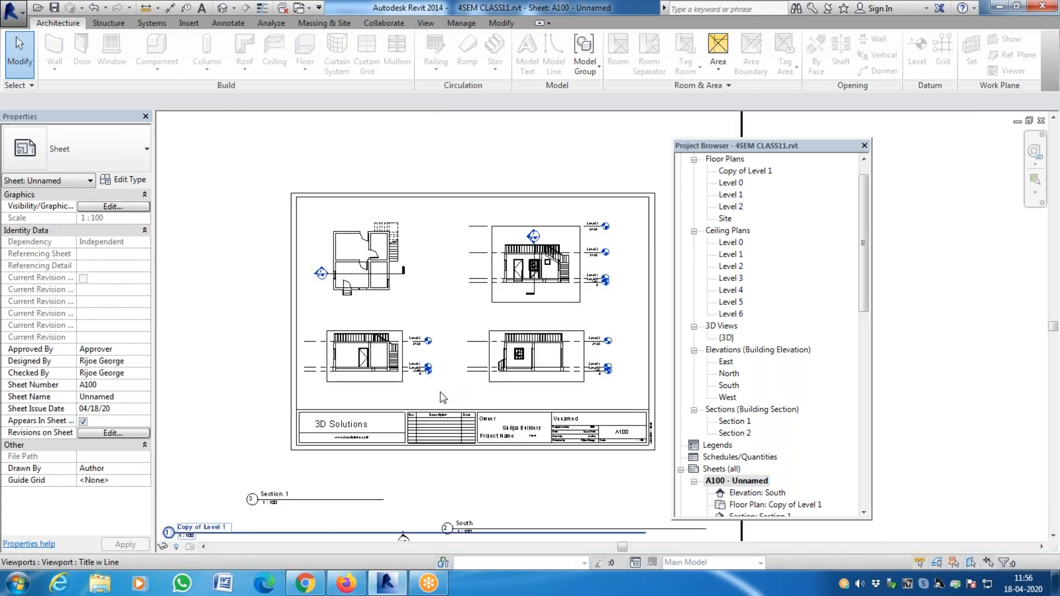
Try deleting the Section 2 viewport from sheet A100 and undo the deletion.
left_click(562, 336)
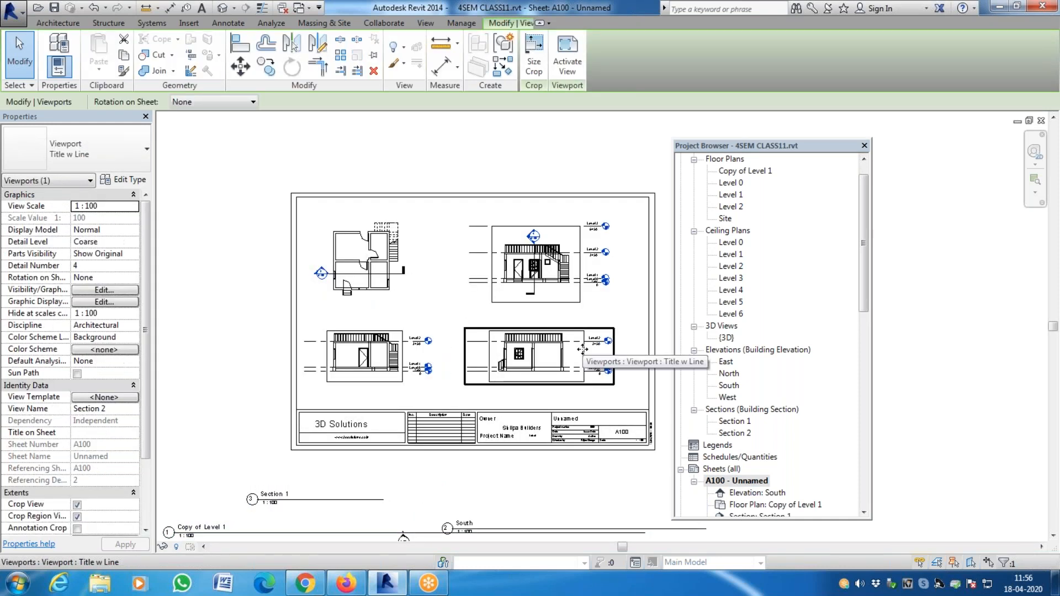
key("Delete")
scroll(438, 360, "down", 3)
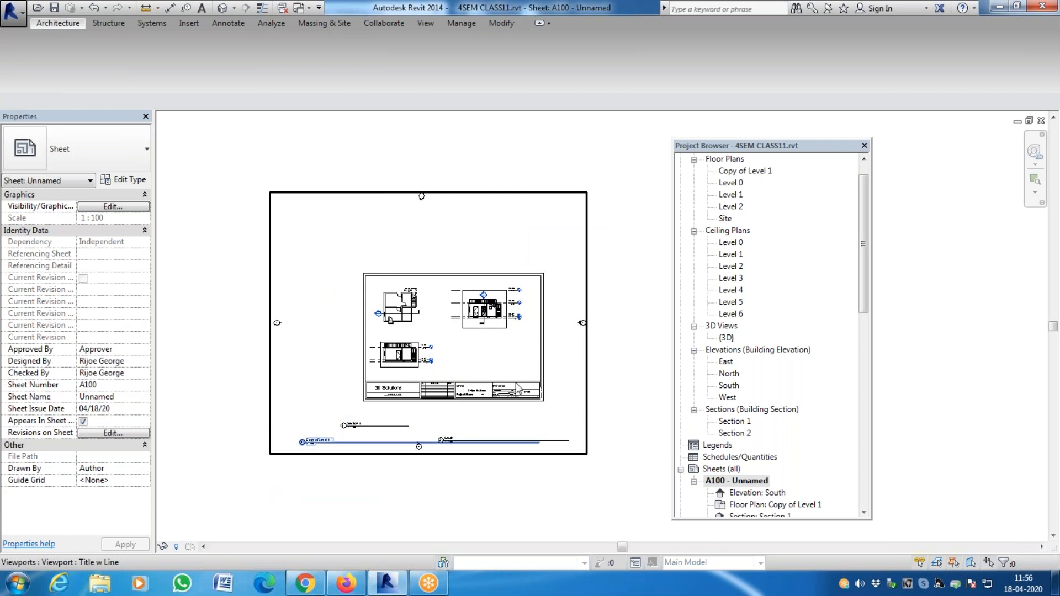
scroll(486, 359, "up", 2)
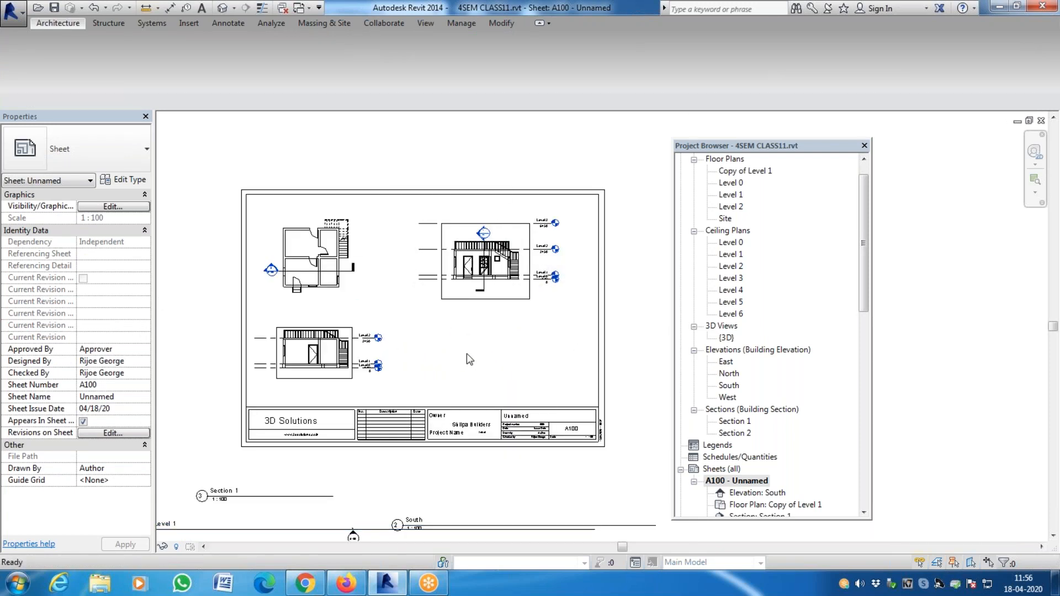
key("ctrl+z")
Remove the Section 2 viewport from the sheet.
left_click(541, 331)
key("Delete")
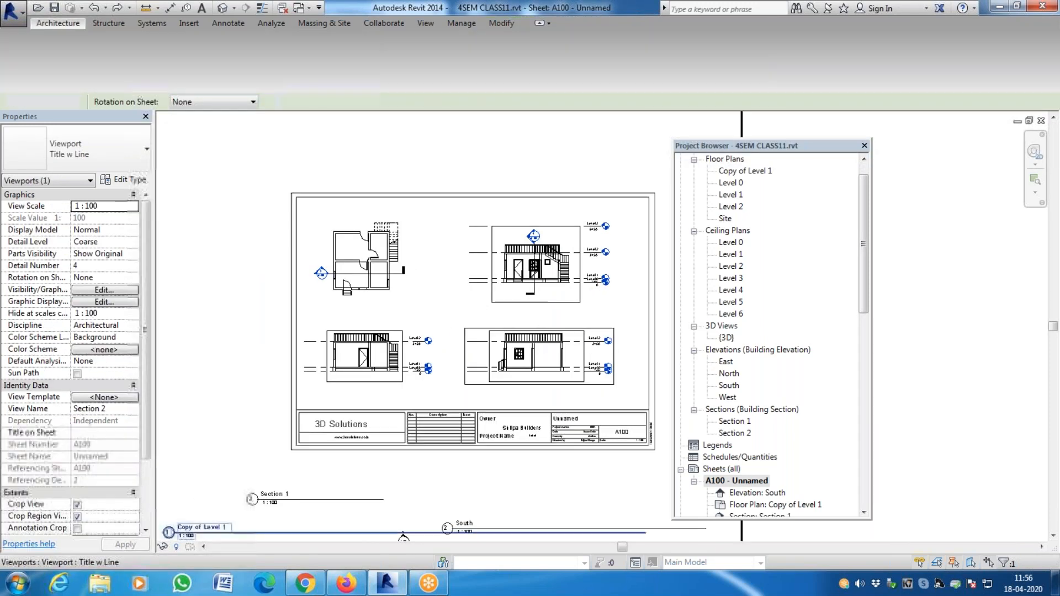
left_click(735, 433)
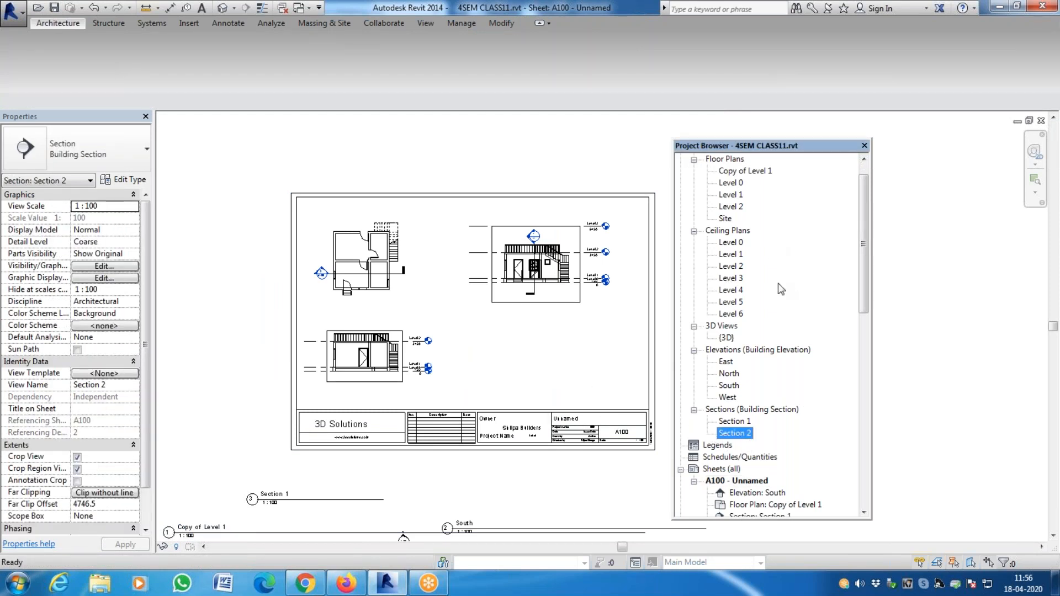
Open the Level 1 plan and create a perspective camera view with the eye south-east of the building, aimed at its interior.
left_click(733, 195)
double_click(732, 195)
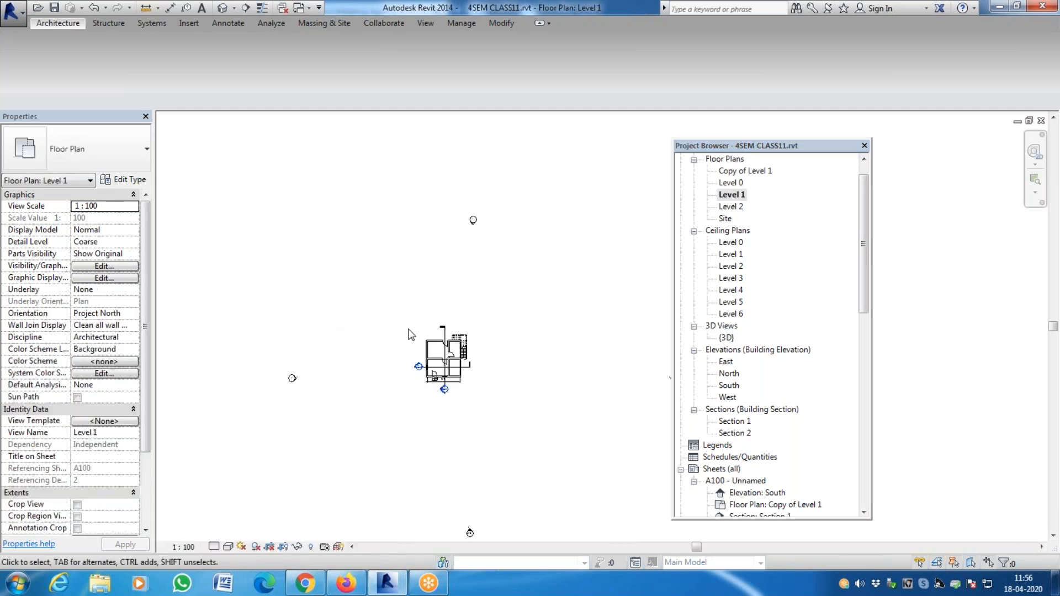
left_click(234, 8)
left_click(239, 39)
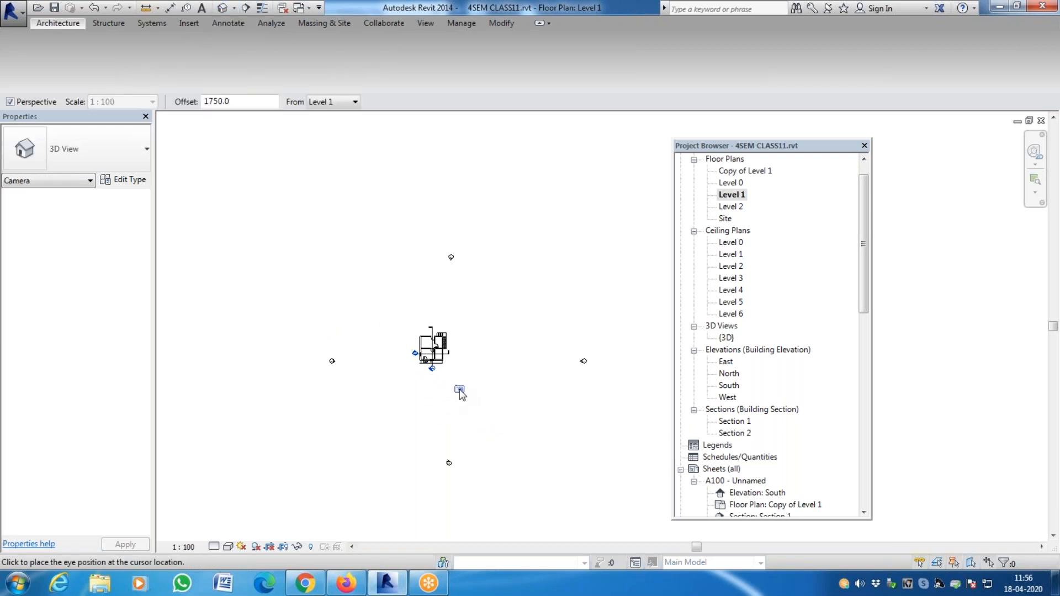
left_click(452, 401)
left_click(429, 347)
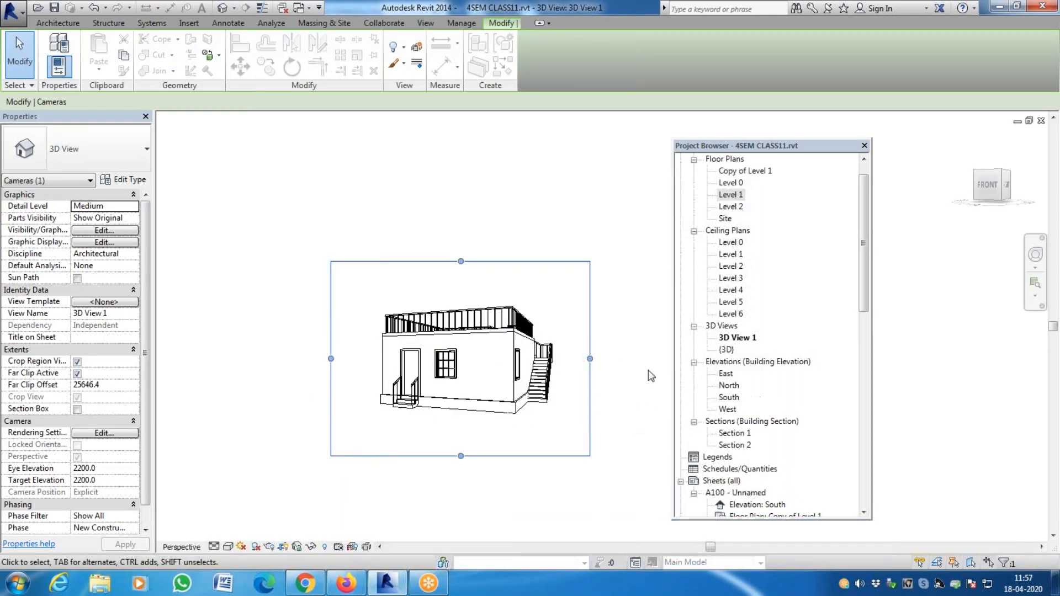
Place 3D View 1 on sheet A100 in the empty area below the South elevation.
left_click(618, 383)
scroll(296, 336, "down", 2)
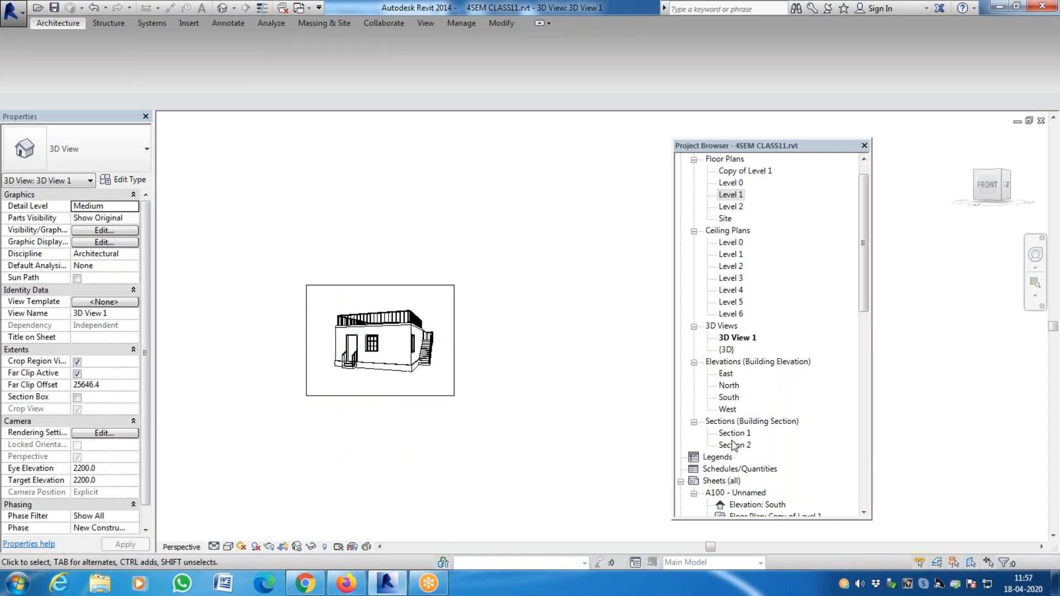
left_click(729, 482)
double_click(738, 492)
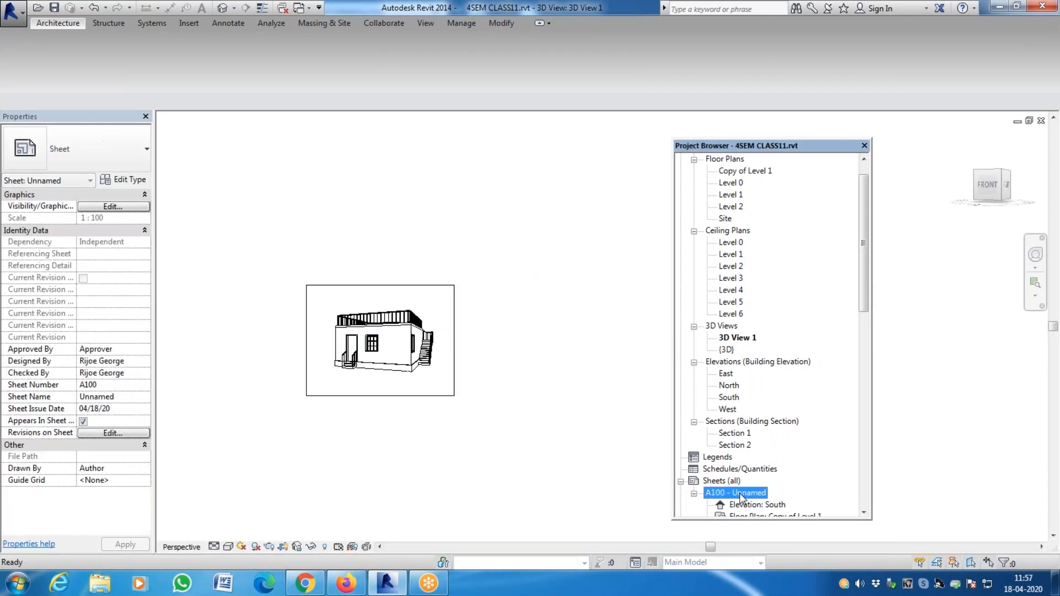
scroll(239, 338, "down", 1)
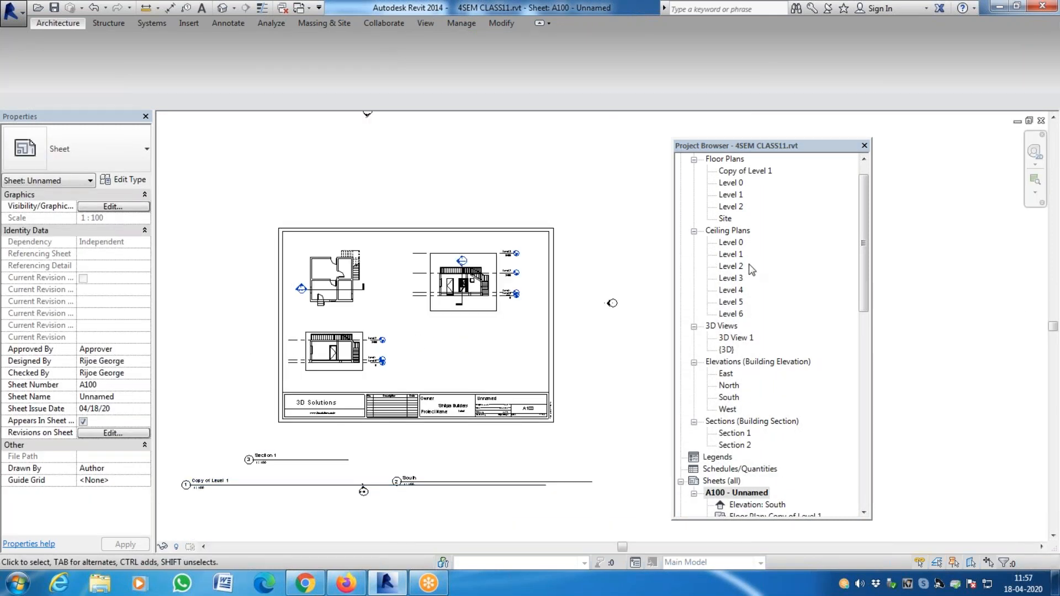
left_click(737, 337)
left_click_drag(737, 342, 468, 354)
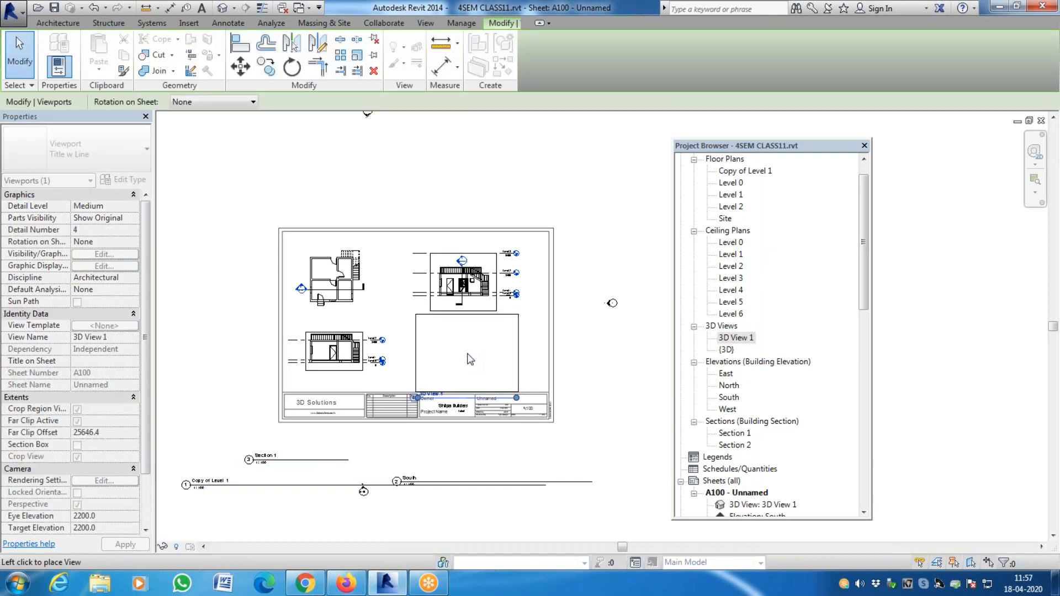
left_click(470, 359)
left_click(592, 399)
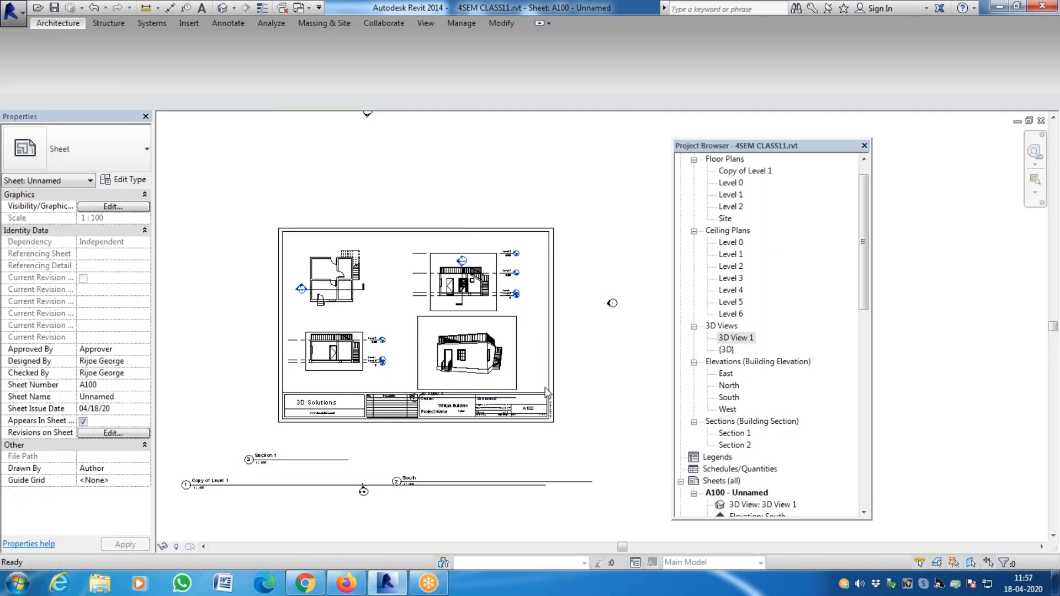
Move the 3D View 1 viewport title out of the title block to below the sheet border, beside the South title.
left_click(468, 406)
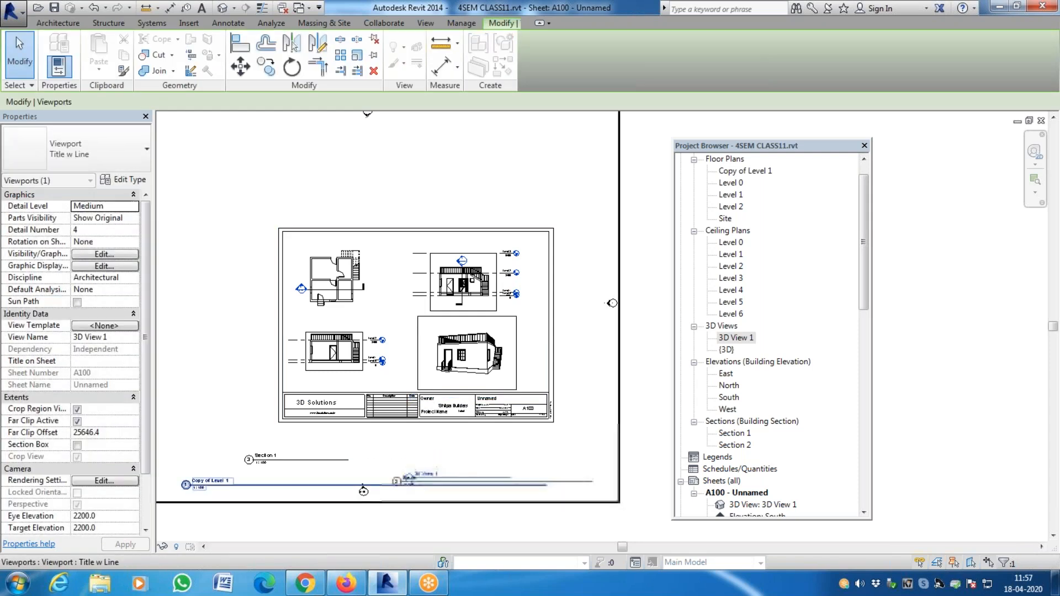
scroll(474, 452, "up", 2)
scroll(560, 466, "down", 2)
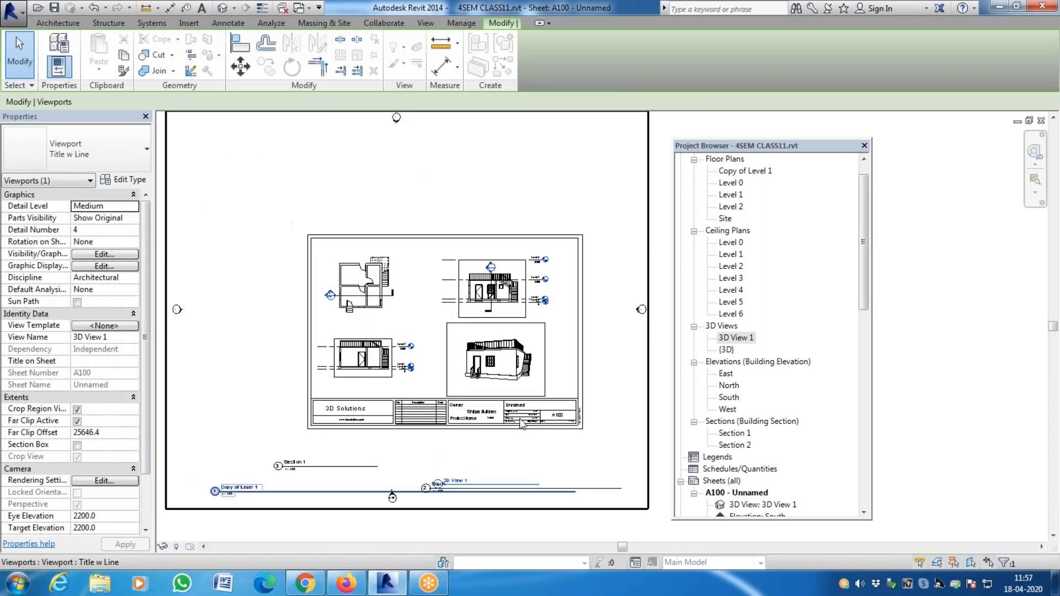
left_click(410, 385)
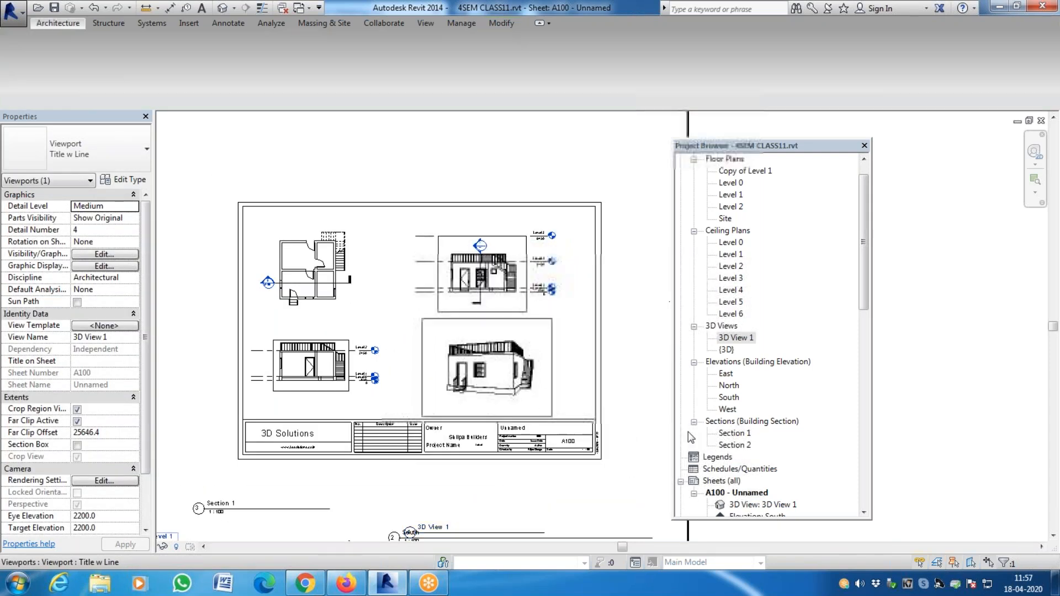
left_click(12, 11)
mouse_move(87, 168)
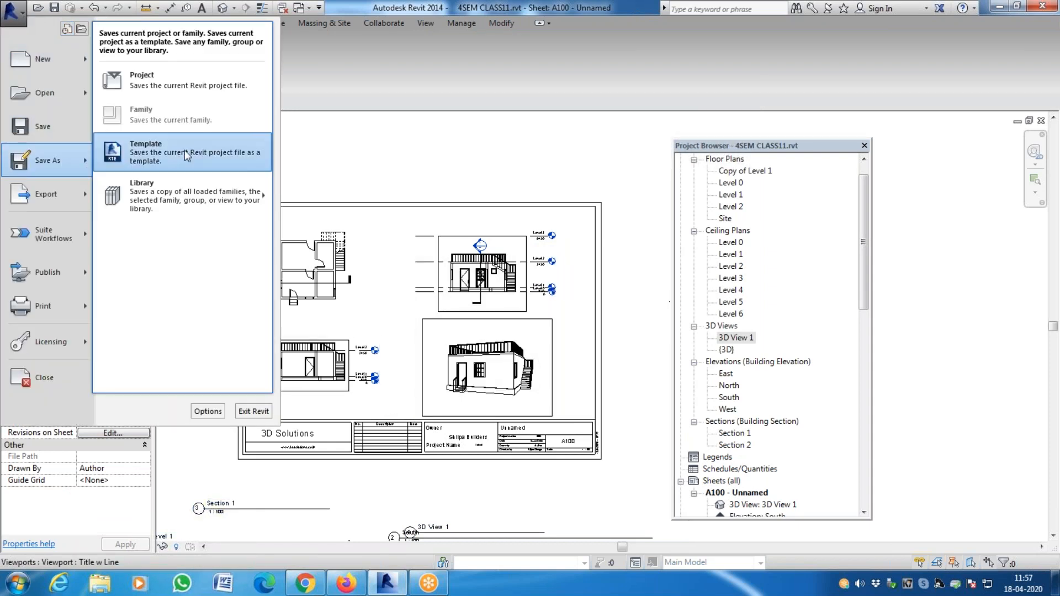
left_click(202, 86)
key("Escape")
Export sheet A100 as an AutoCAD 2013 DWG into the CLASS 11 folder, named 4SEMCLASS11-Sheet-A100-Unnamed CLASS 11.
left_click(15, 8)
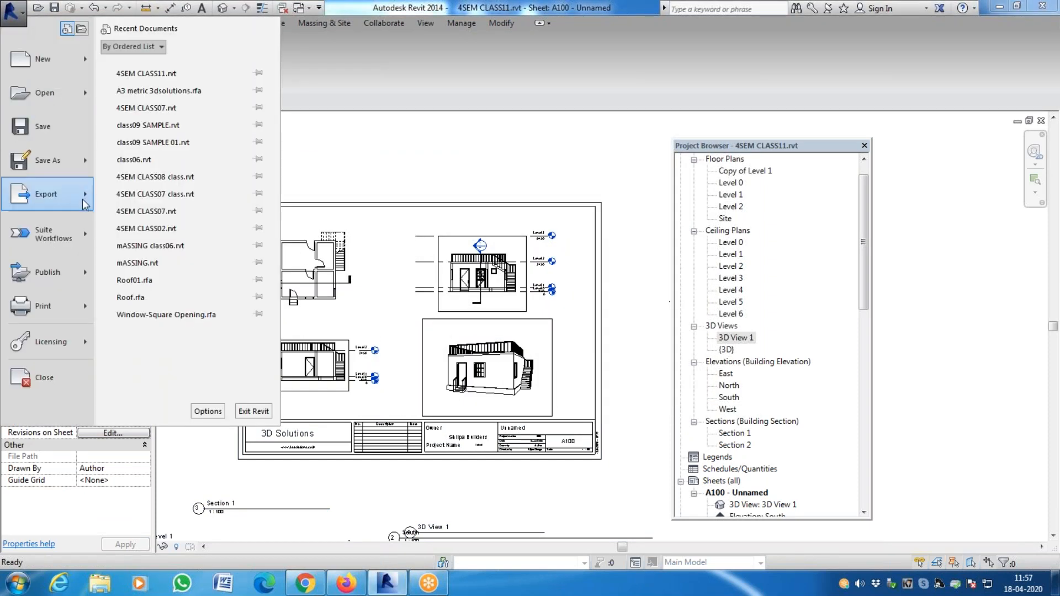
mouse_move(86, 200)
mouse_move(243, 64)
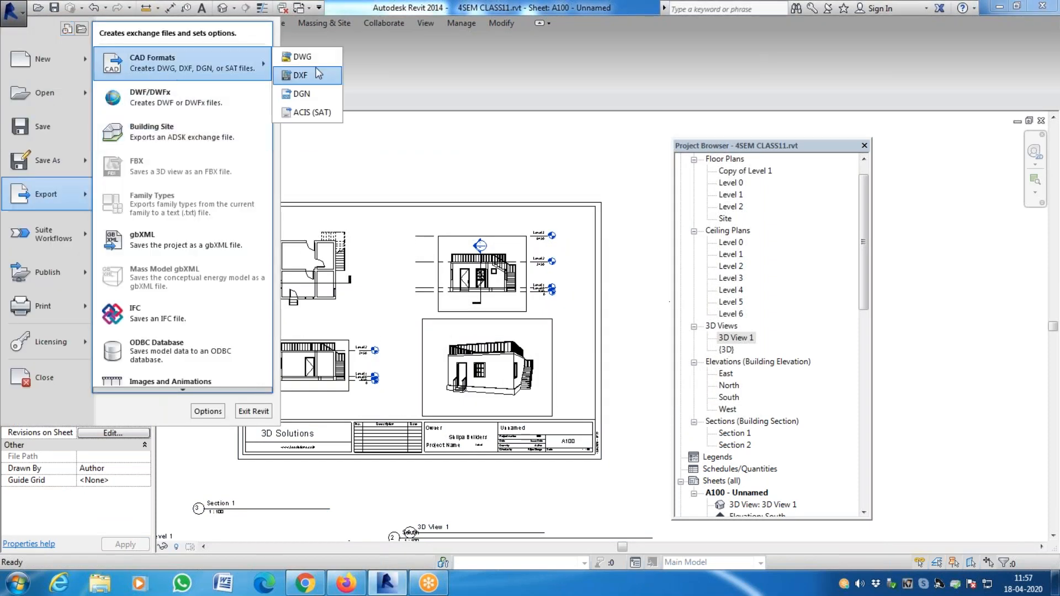
left_click(317, 58)
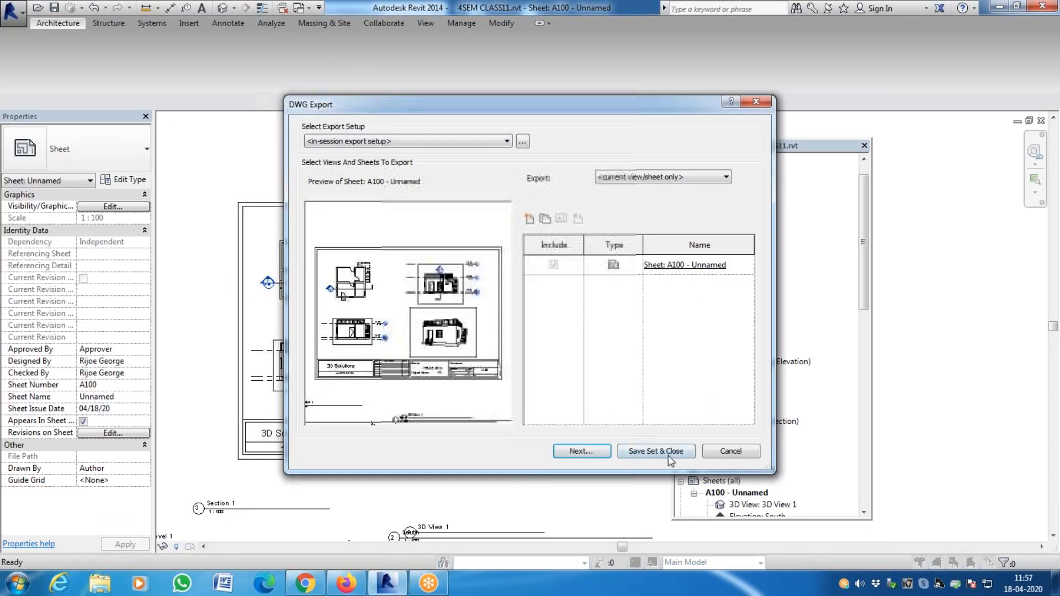
left_click(600, 452)
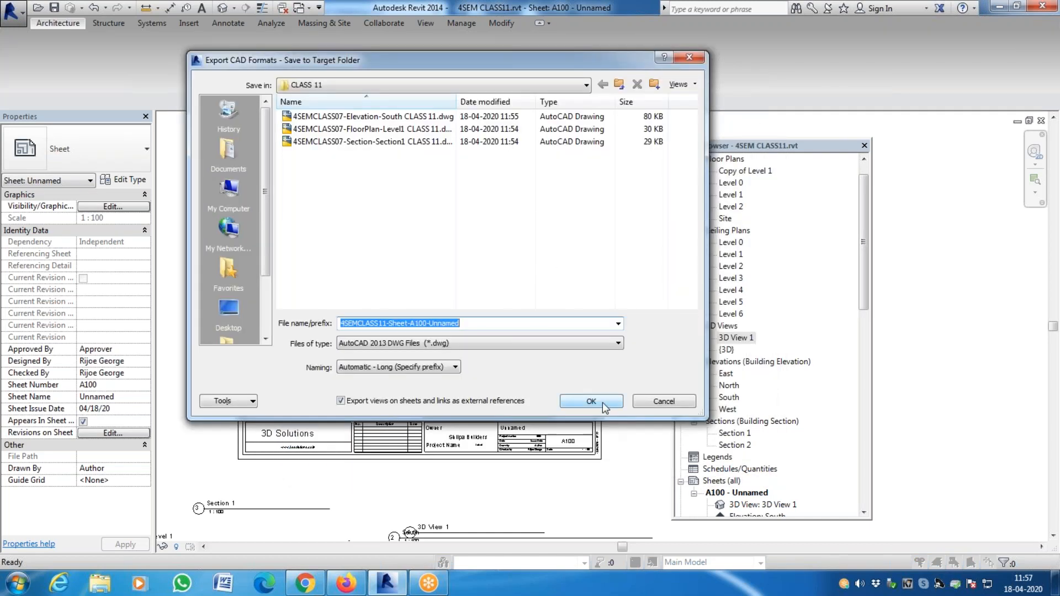
left_click(493, 325)
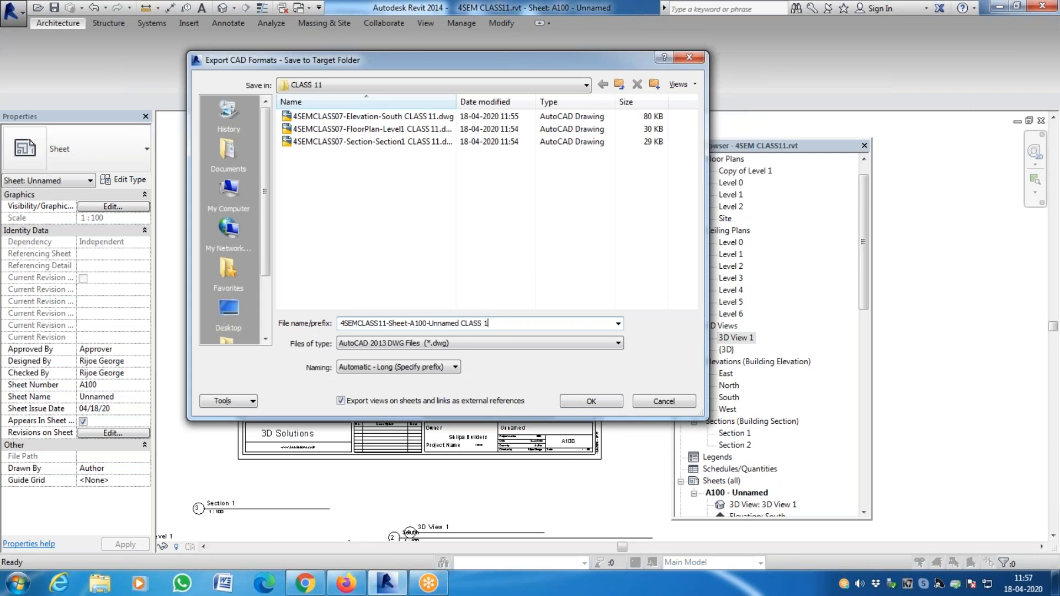
type("CLASS 11")
key("Return")
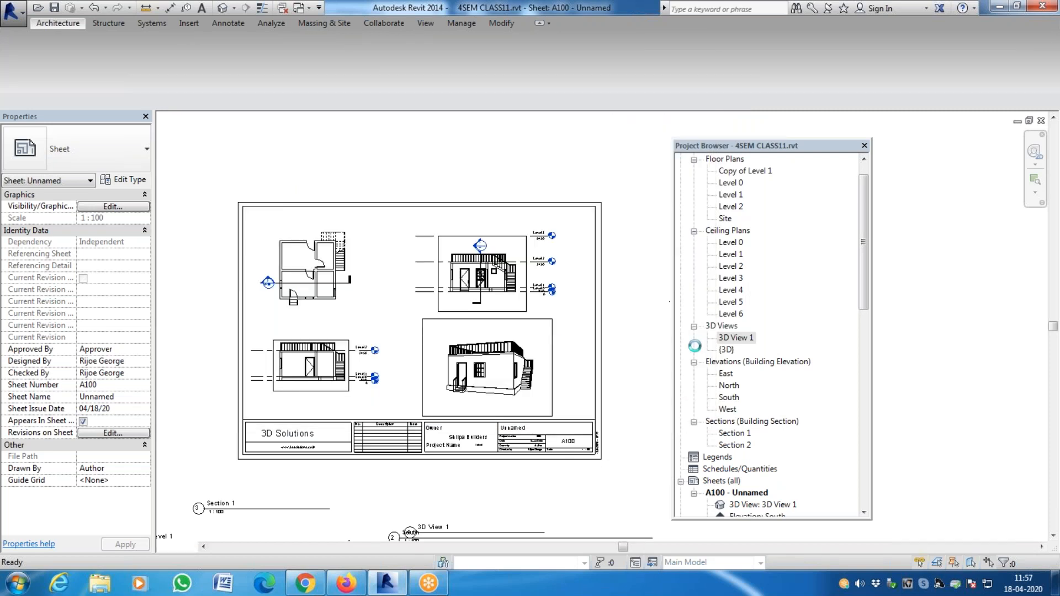
Open 3D View 1 and export it as a DWG into the CLASS 11 folder under the proposed name.
double_click(737, 342)
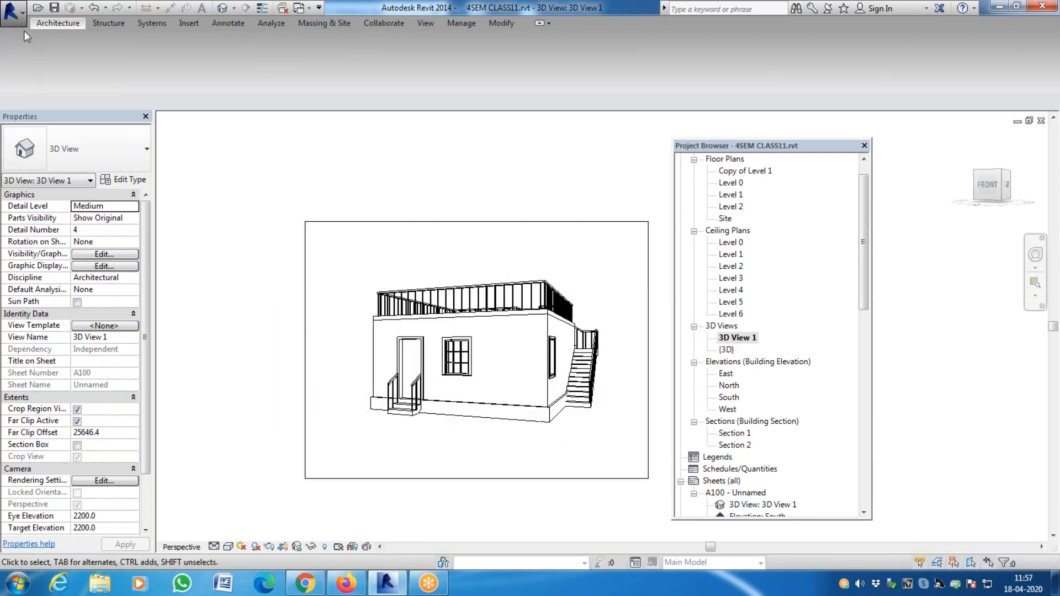
left_click(12, 17)
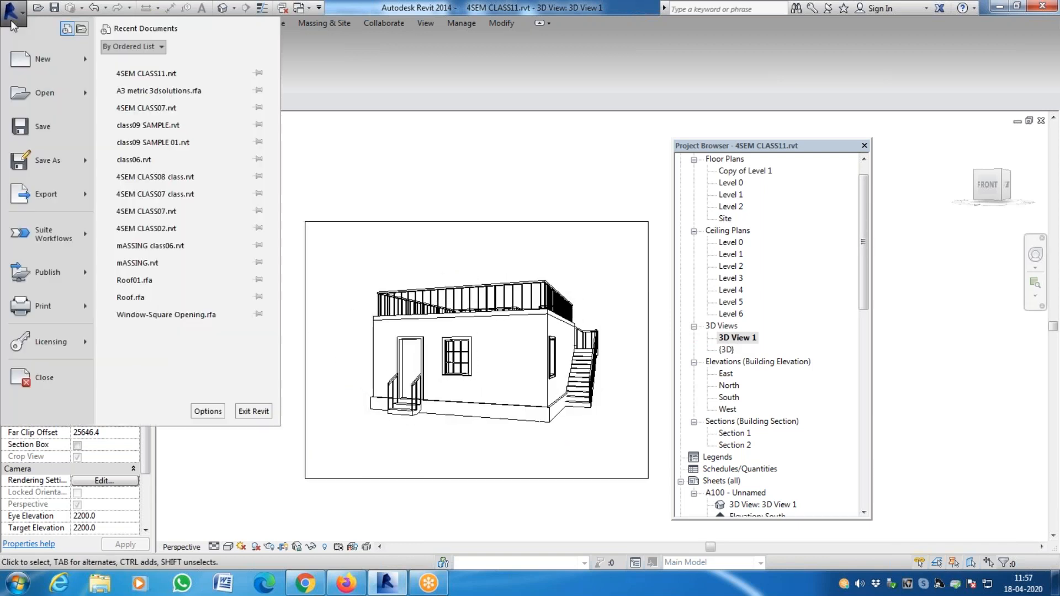
left_click(85, 194)
mouse_move(191, 70)
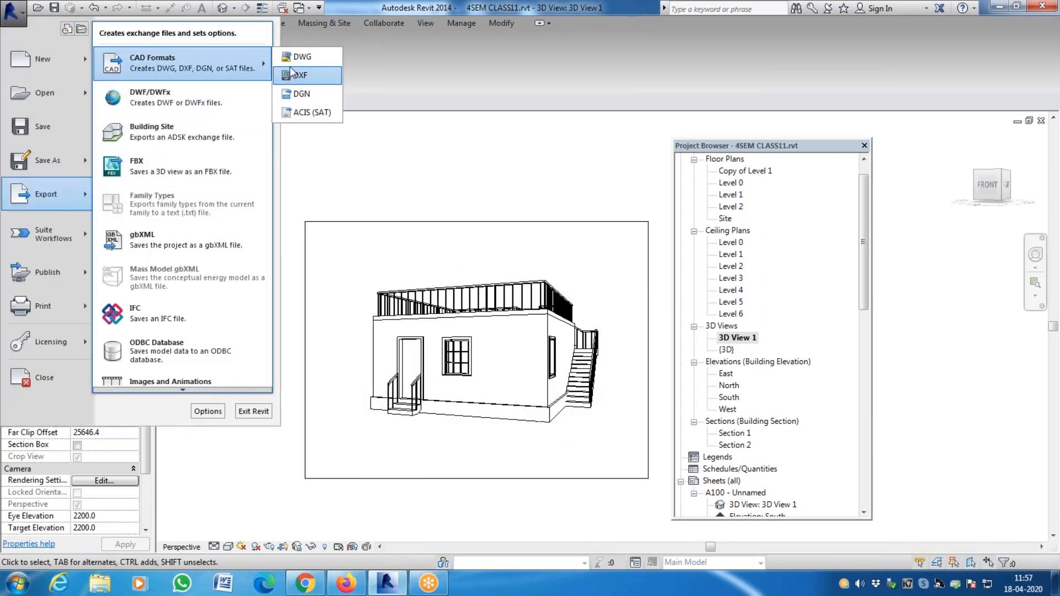
left_click(327, 56)
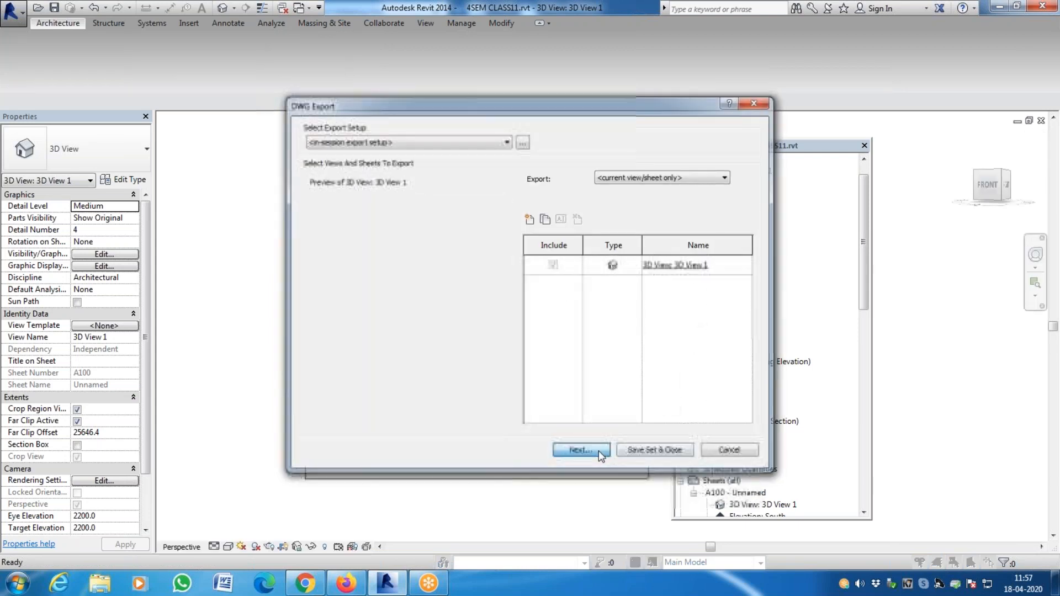
left_click(598, 450)
left_click(601, 401)
left_click(617, 307)
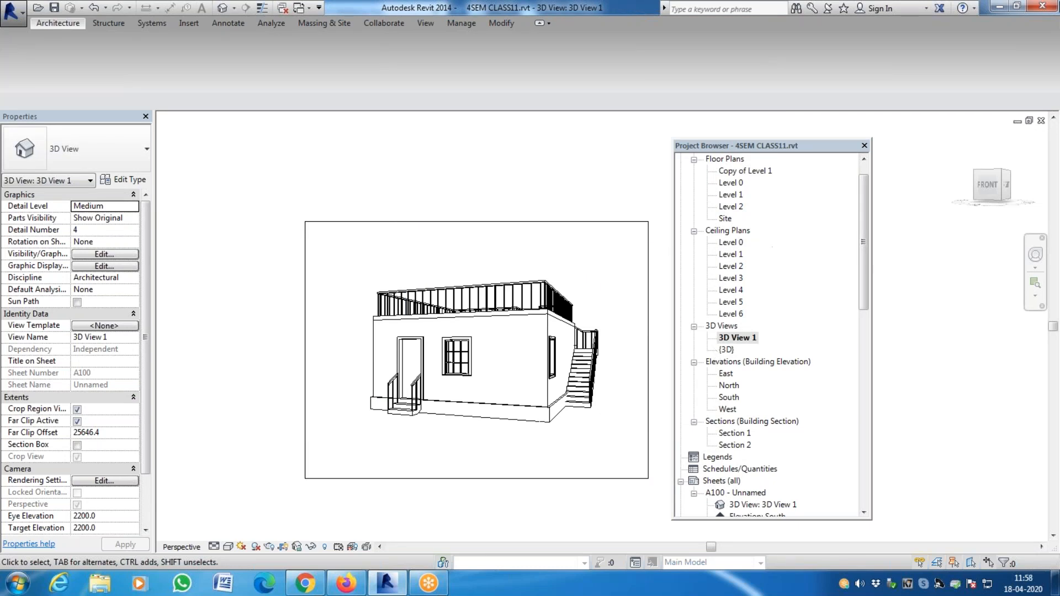
Close Revit, saving the changes to 4SEM CLASS11.rvt and to A3 metric 3dsolutions.rfa, replacing the existing family file.
left_click(1052, 7)
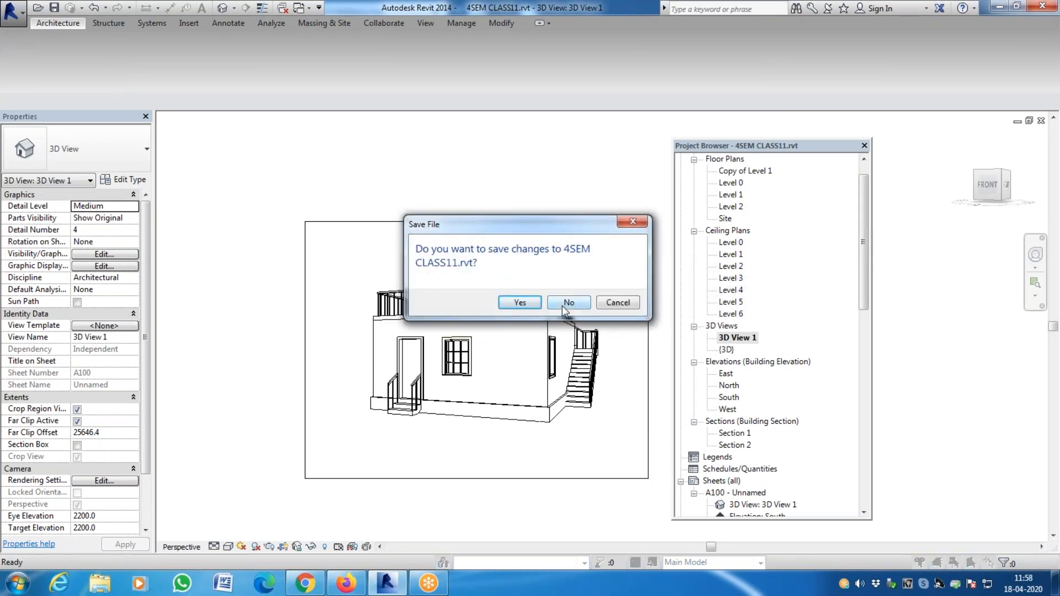
left_click(523, 302)
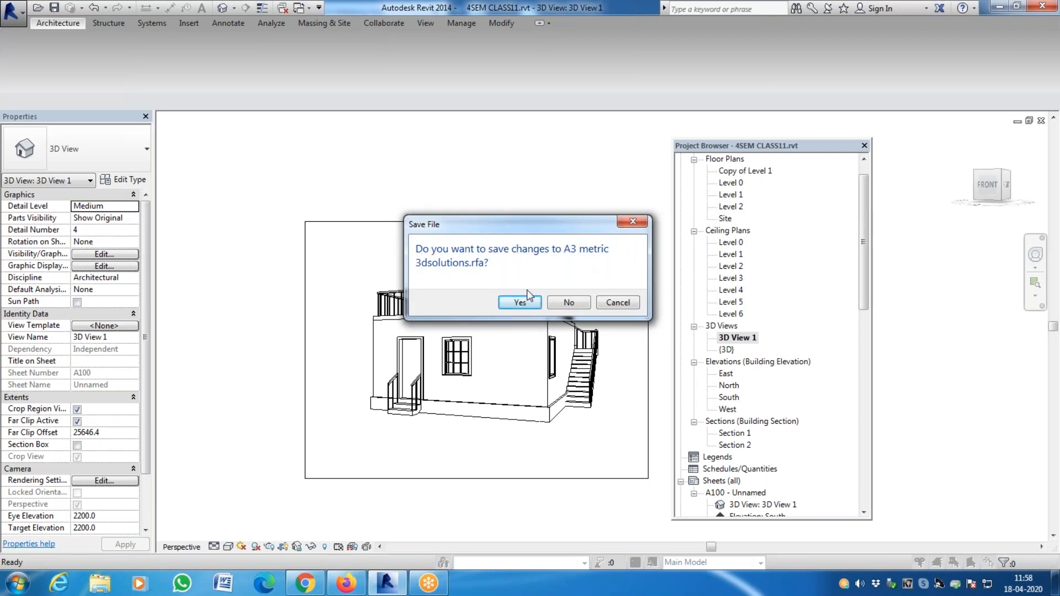
left_click(520, 303)
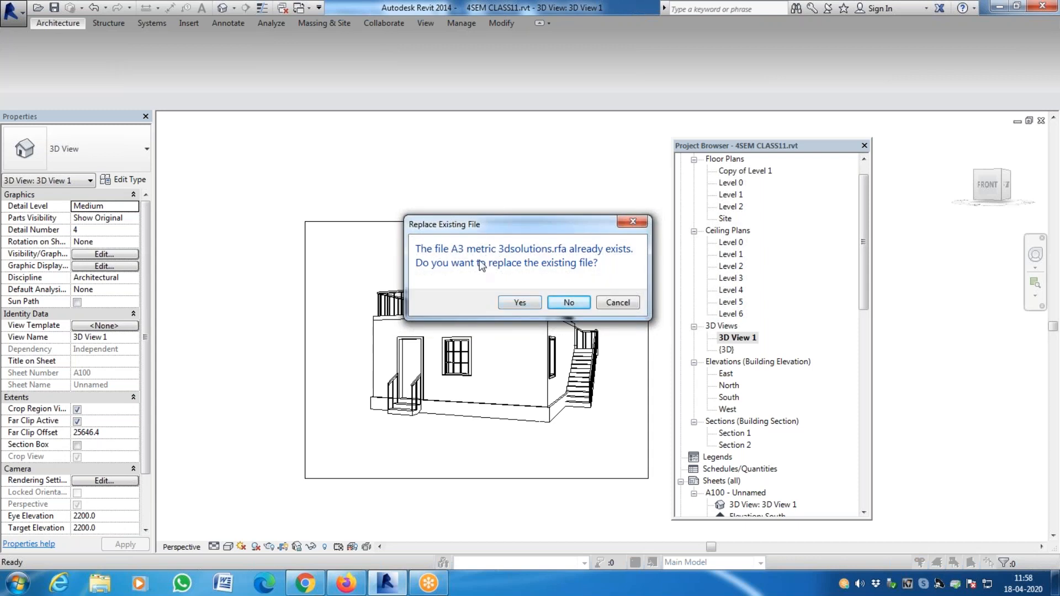
left_click(536, 302)
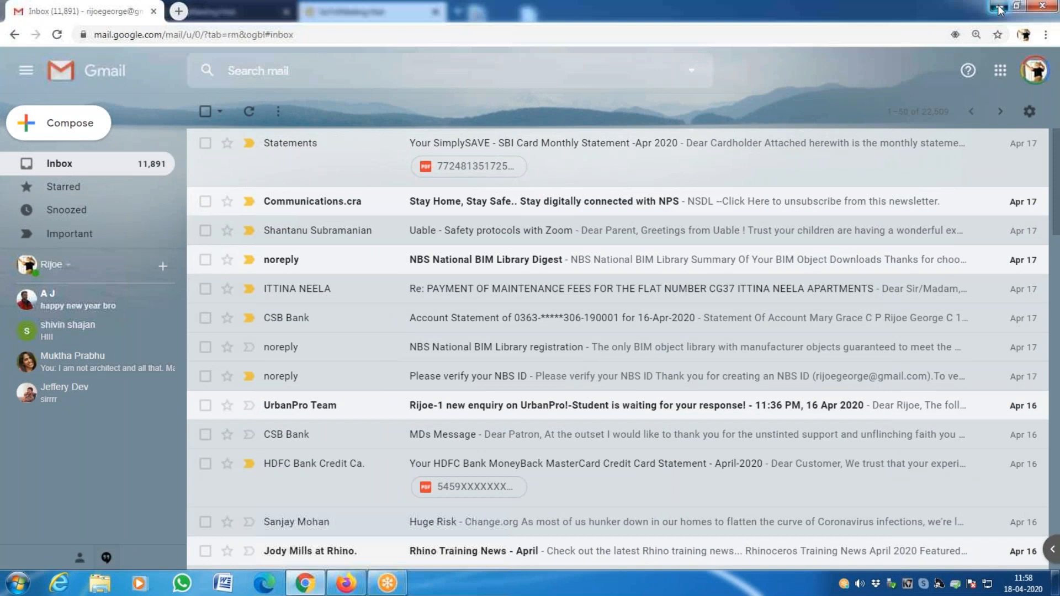
Minimize the browser windows, launch AutoCAD 2014 from the desktop and maximize its window.
left_click(999, 9)
left_click(997, 8)
double_click(25, 421)
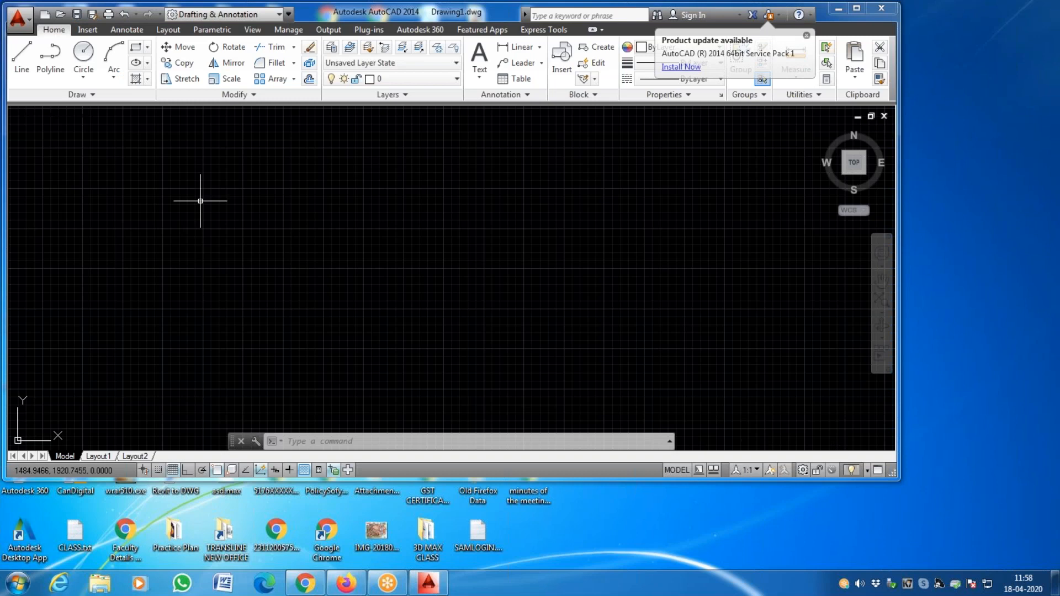
left_click(858, 8)
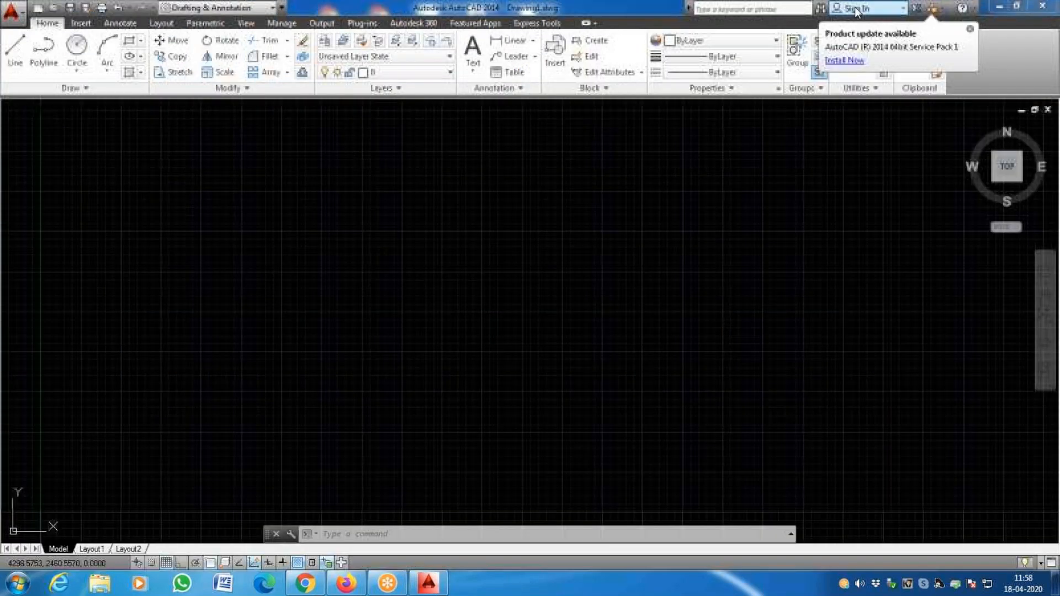
Open the drawing 4SEMCLASS11-3DView-3DView1.dwg from the CLASS 11 folder.
left_click(54, 8)
left_click(387, 221)
scroll(376, 272, "up", 2)
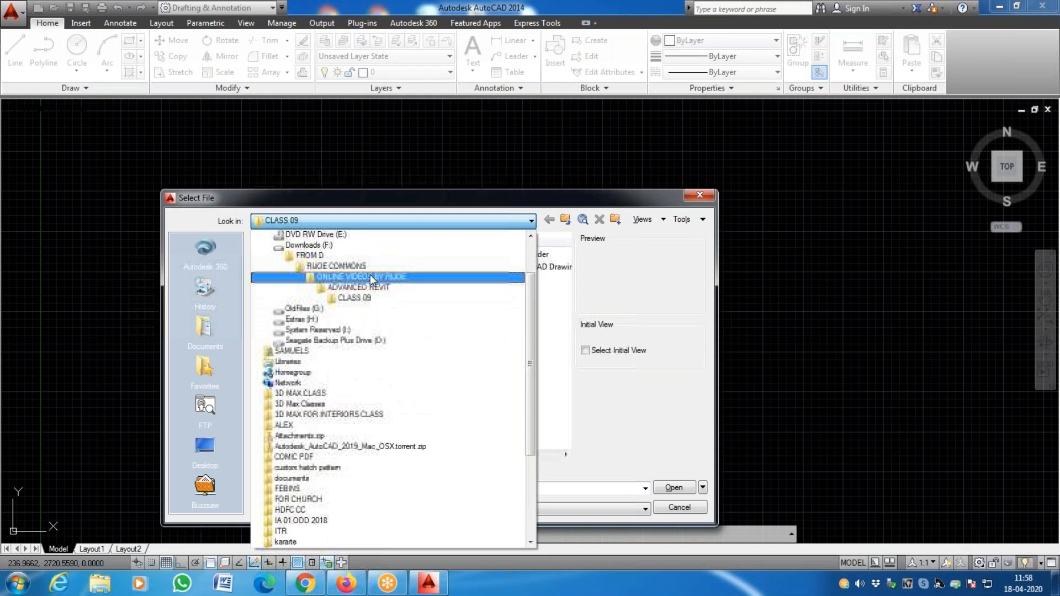
left_click(369, 274)
double_click(304, 381)
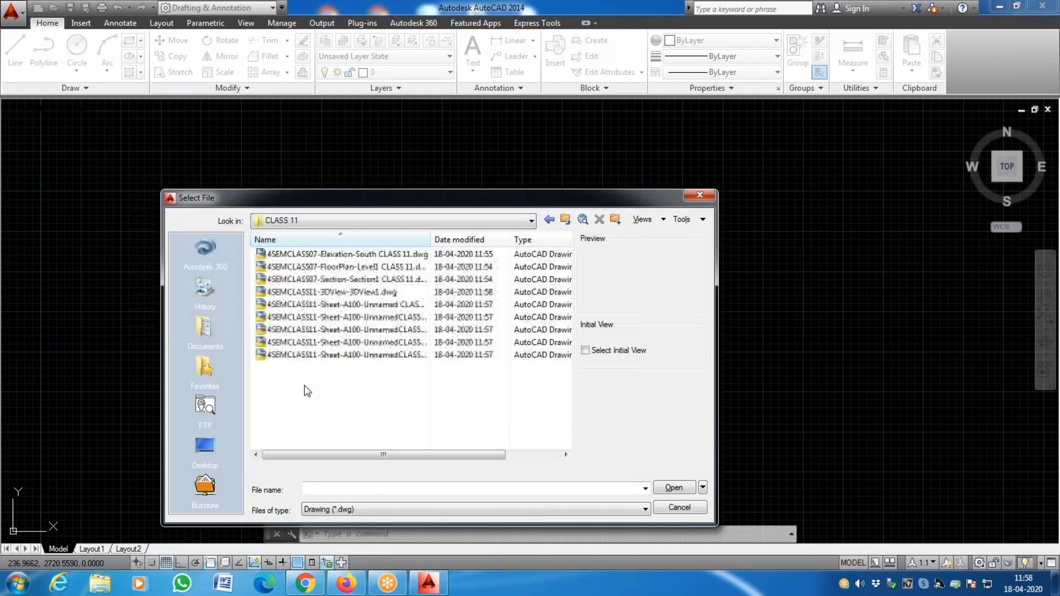
left_click(366, 267)
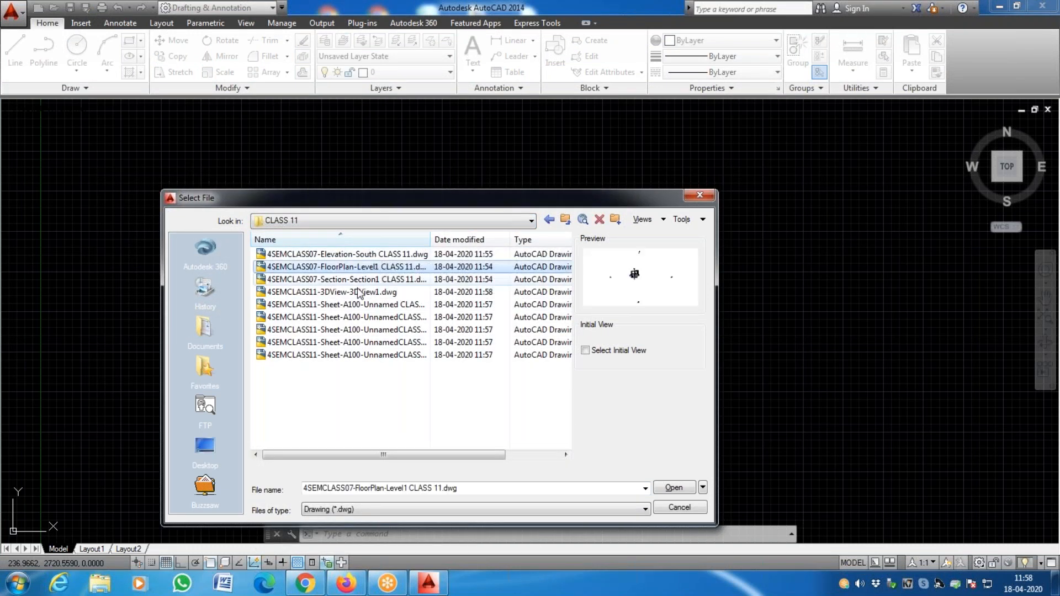
left_click(362, 293)
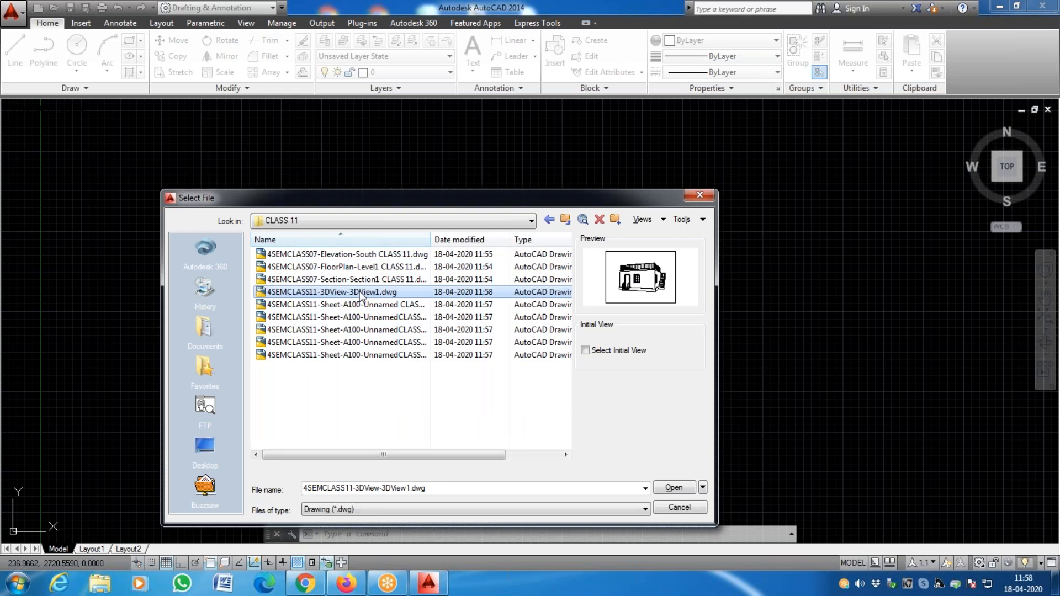
double_click(360, 292)
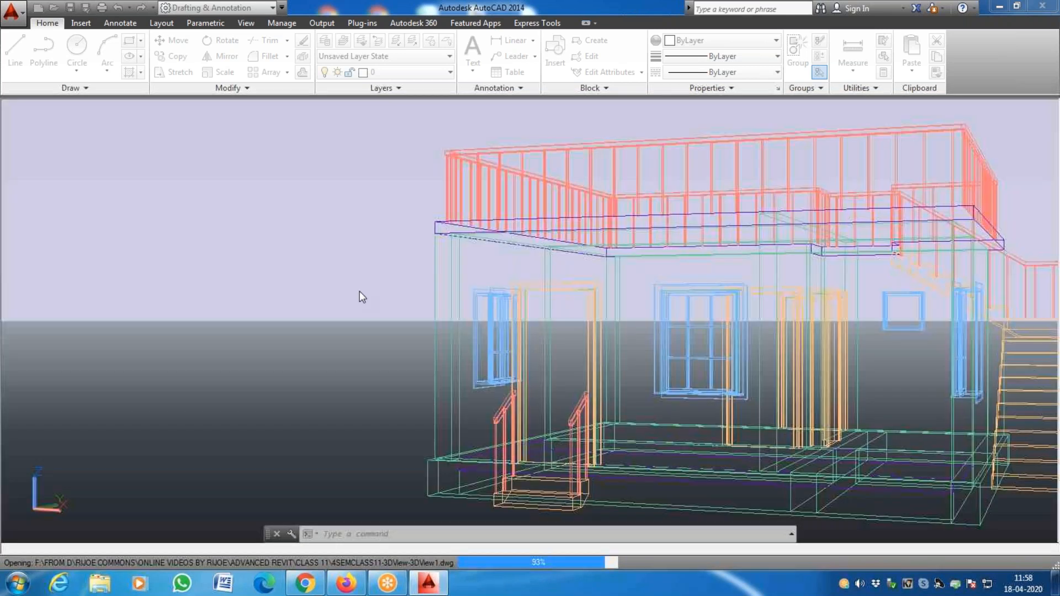
Inspect the exported 3D building model from the SE Isometric viewpoint and try the SD command.
scroll(523, 330, "down", 5)
scroll(527, 330, "up", 3)
scroll(760, 341, "up", 3)
scroll(338, 366, "down", 4)
scroll(338, 367, "up", 3)
scroll(279, 359, "down", 4)
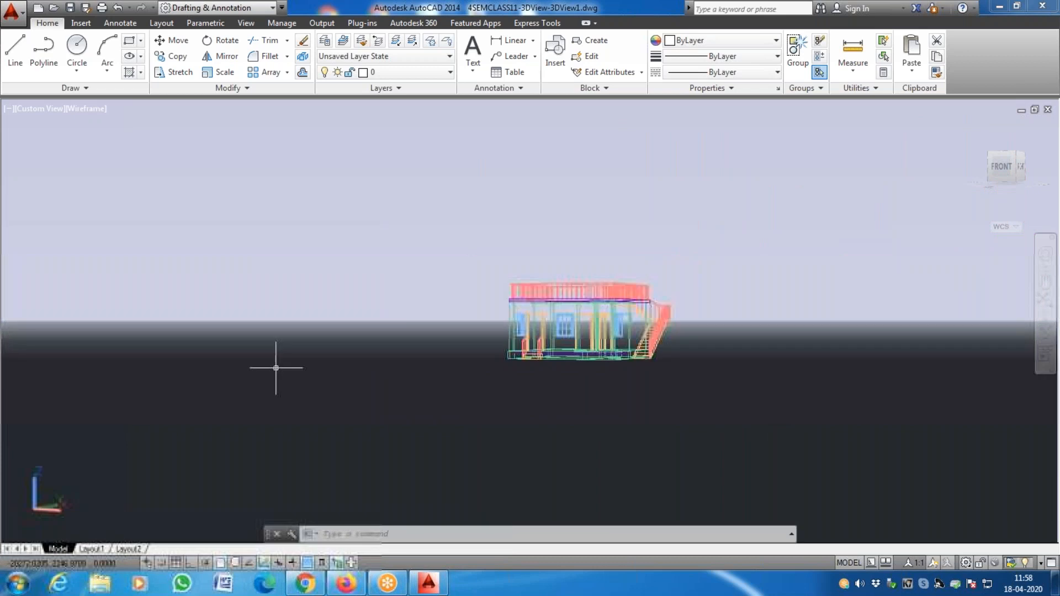
scroll(735, 340, "up", 2)
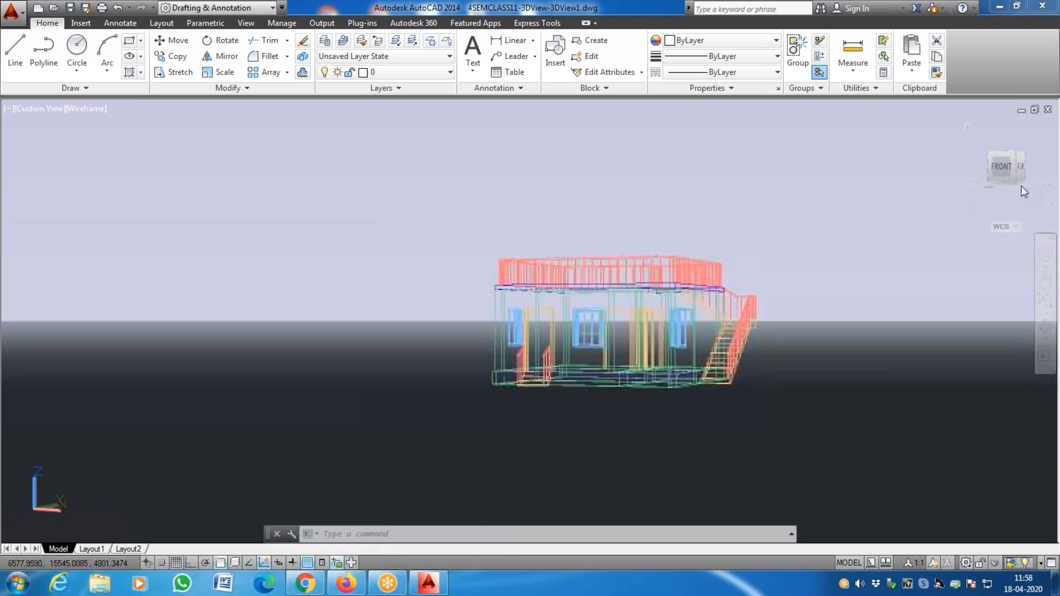
left_click(1018, 157)
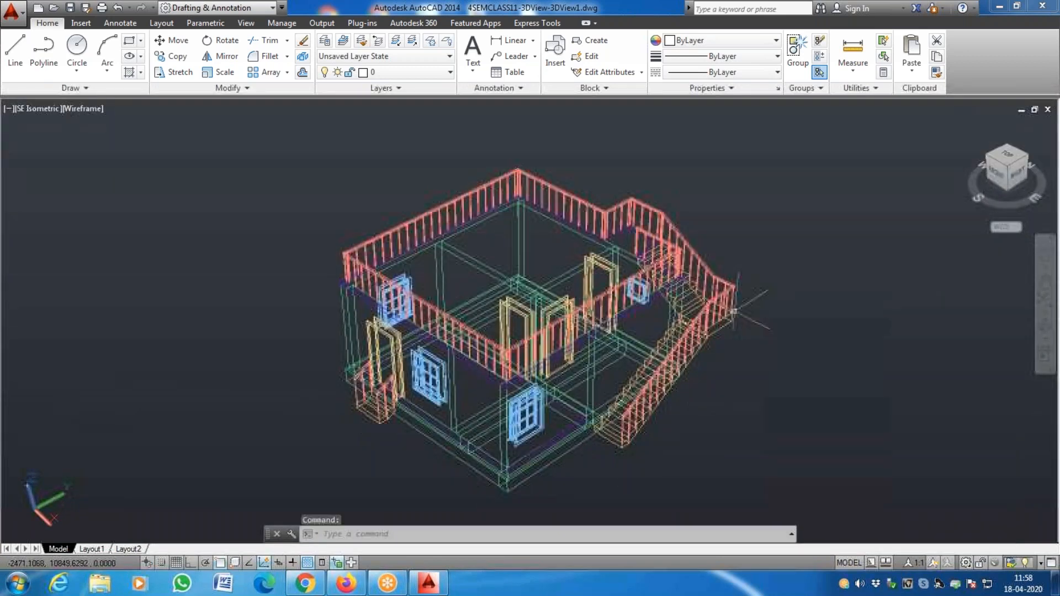
type("SD")
key("Return")
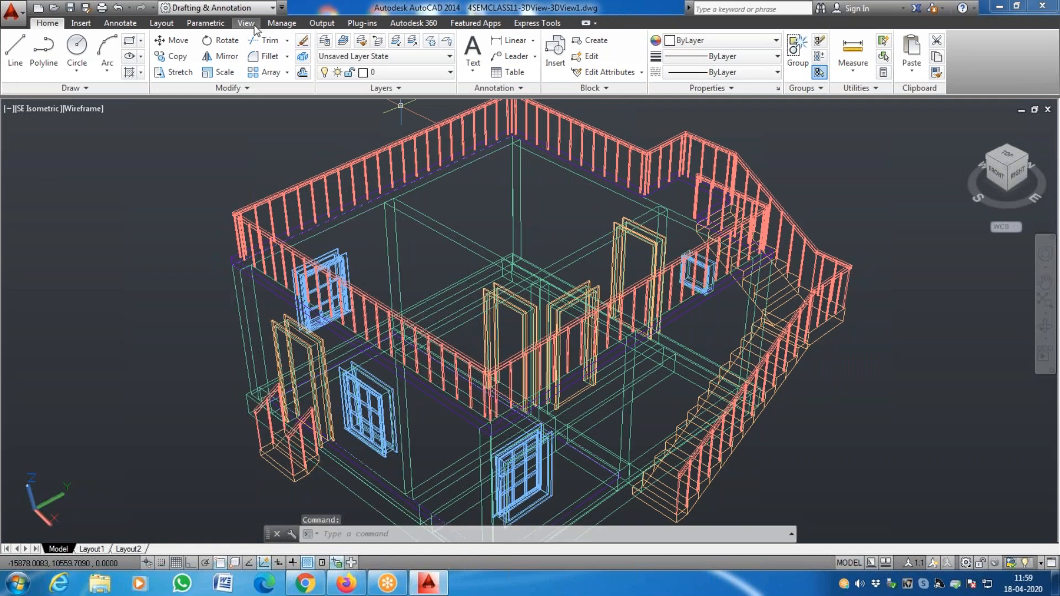
Set the 3D model's visual style to Conceptual and inspect the shaded building.
left_click(247, 23)
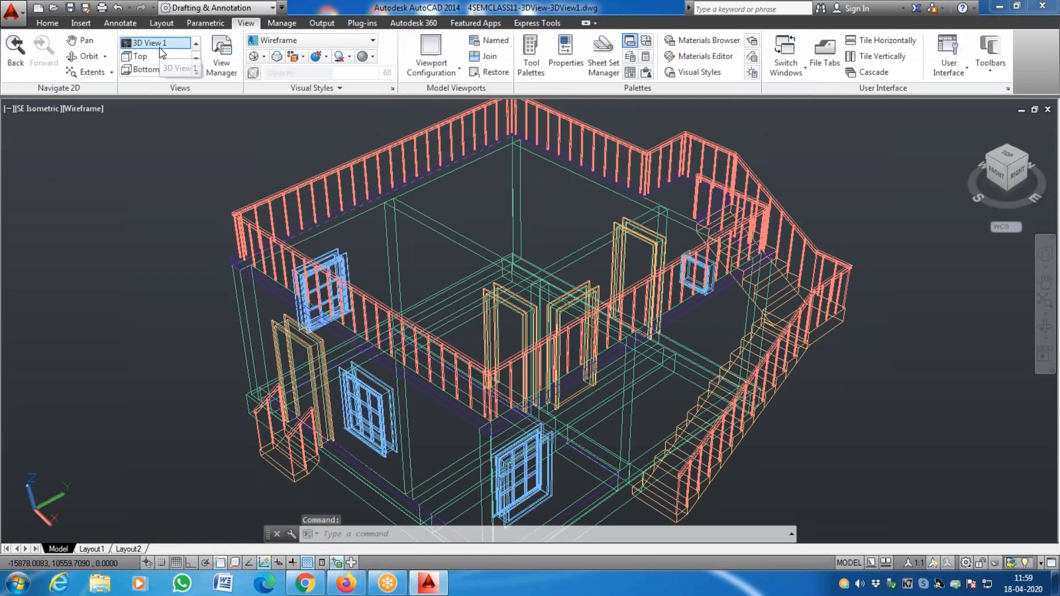
left_click(346, 41)
left_click(330, 58)
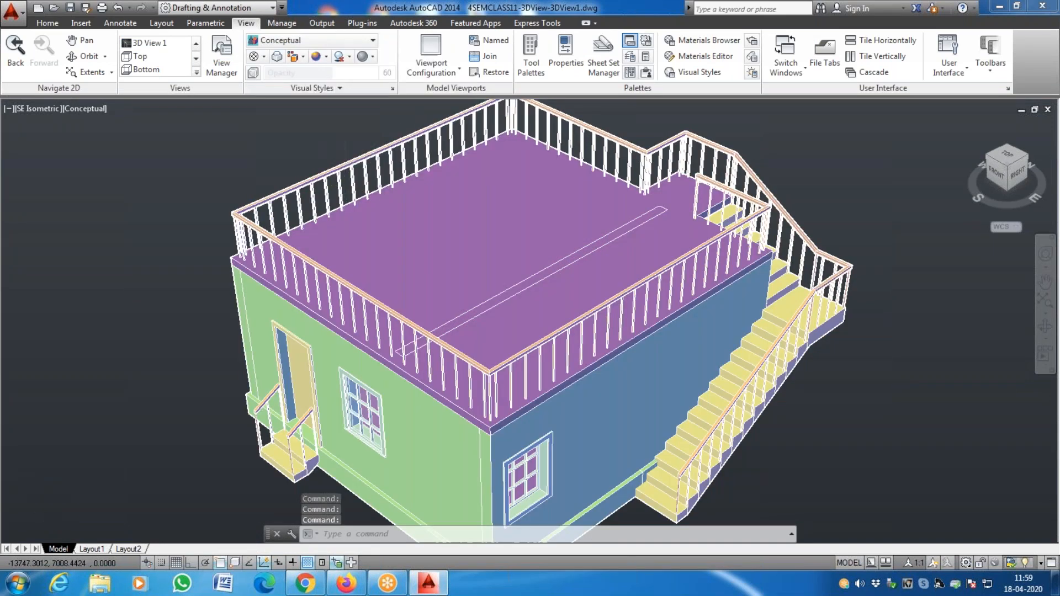
scroll(447, 331, "down", 2)
scroll(448, 331, "up", 3)
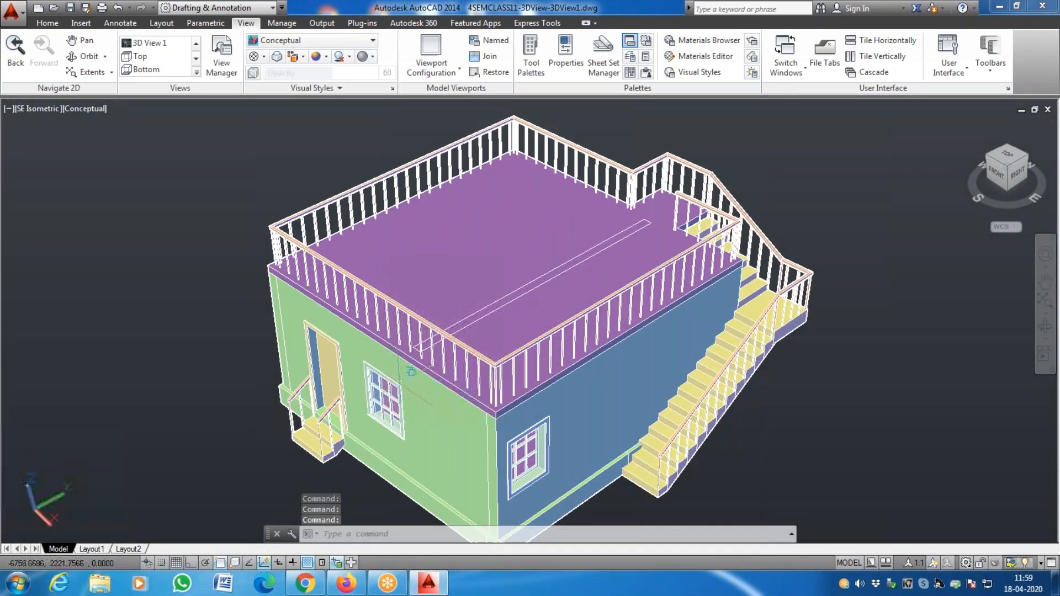
scroll(373, 446, "up", 4)
scroll(373, 445, "down", 5)
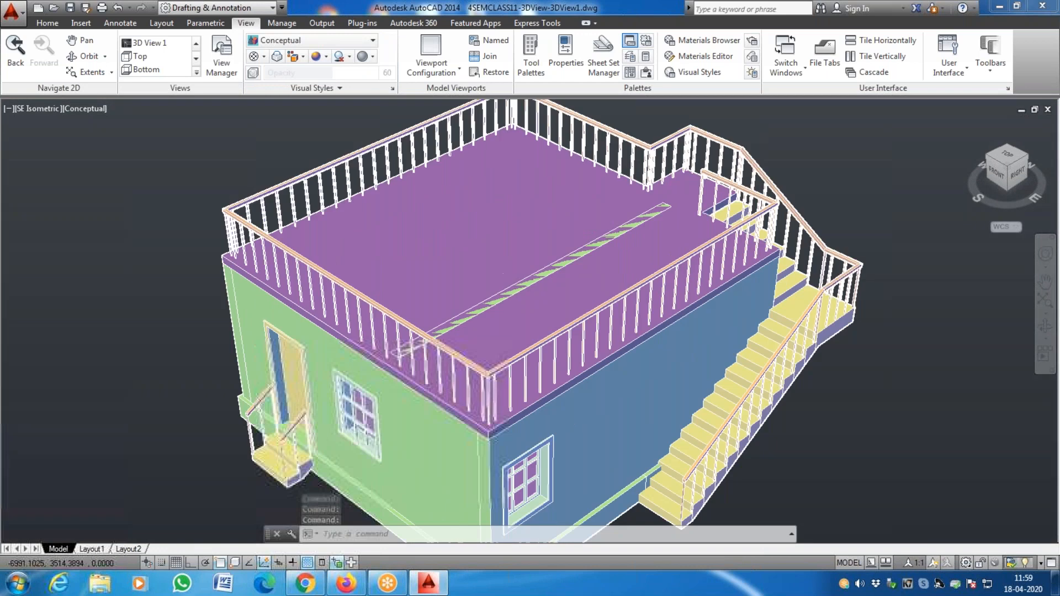
Open 4SEMCLASS07-Elevation-South CLASS 11.dwg from the CLASS 11 folder and inspect the exported elevation.
left_click(53, 8)
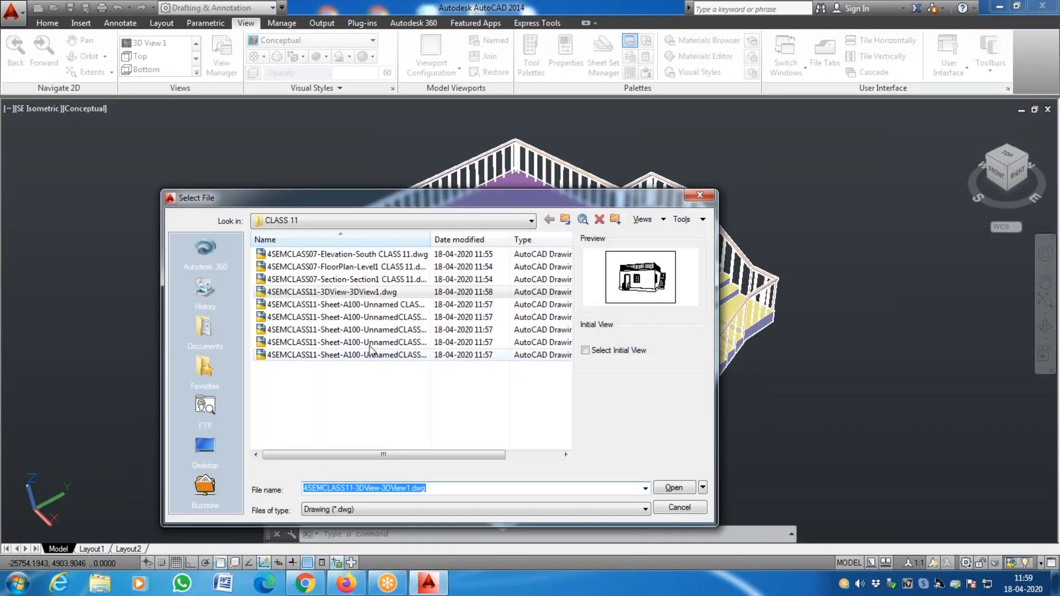
left_click(375, 256)
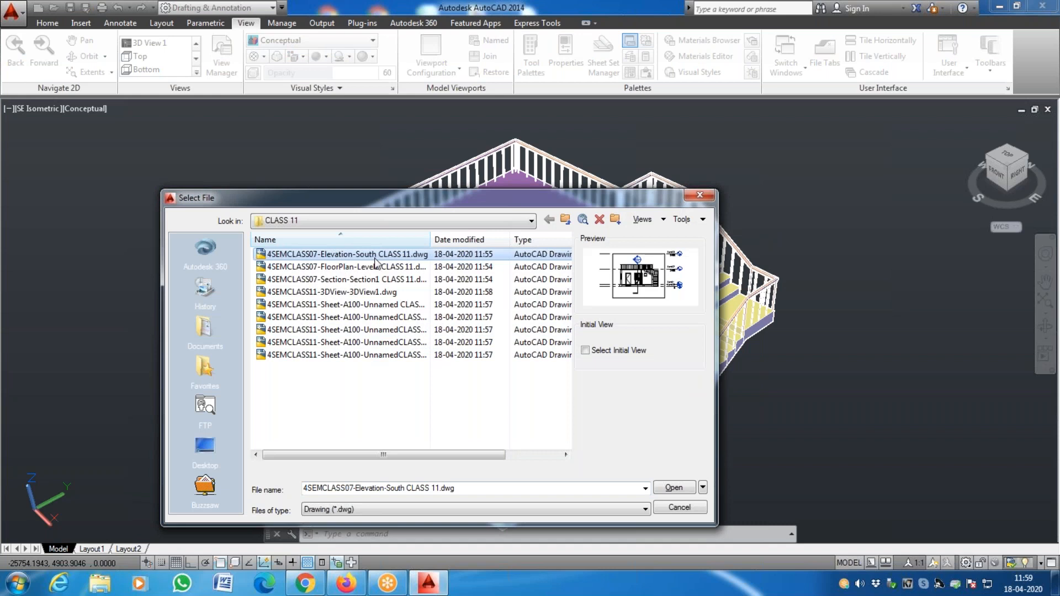
double_click(375, 257)
scroll(395, 343, "down", 5)
scroll(398, 337, "up", 5)
scroll(328, 311, "down", 2)
scroll(346, 319, "up", 1)
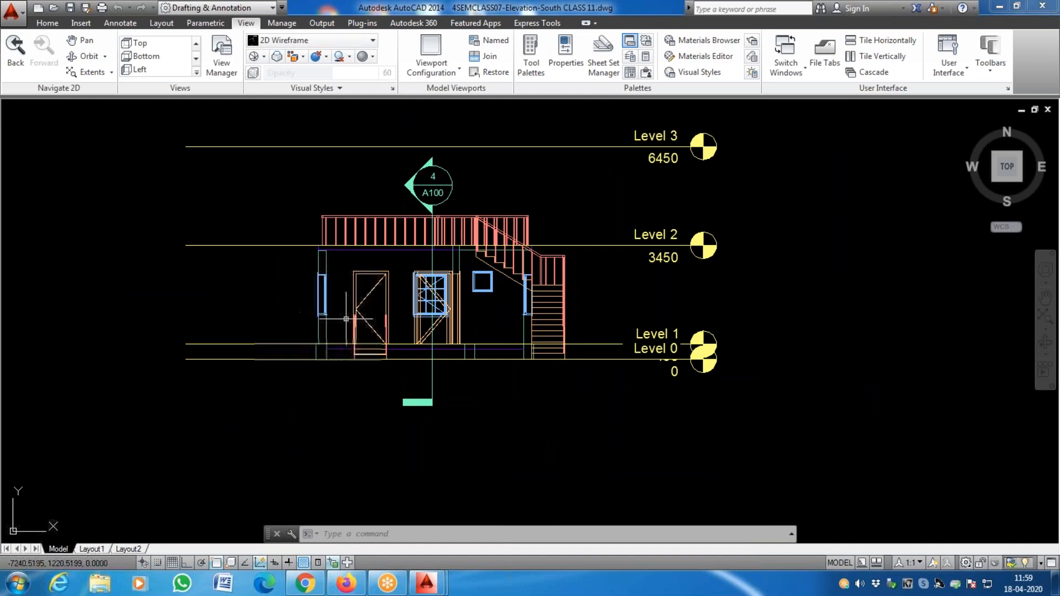
key("Escape")
key("Escape")
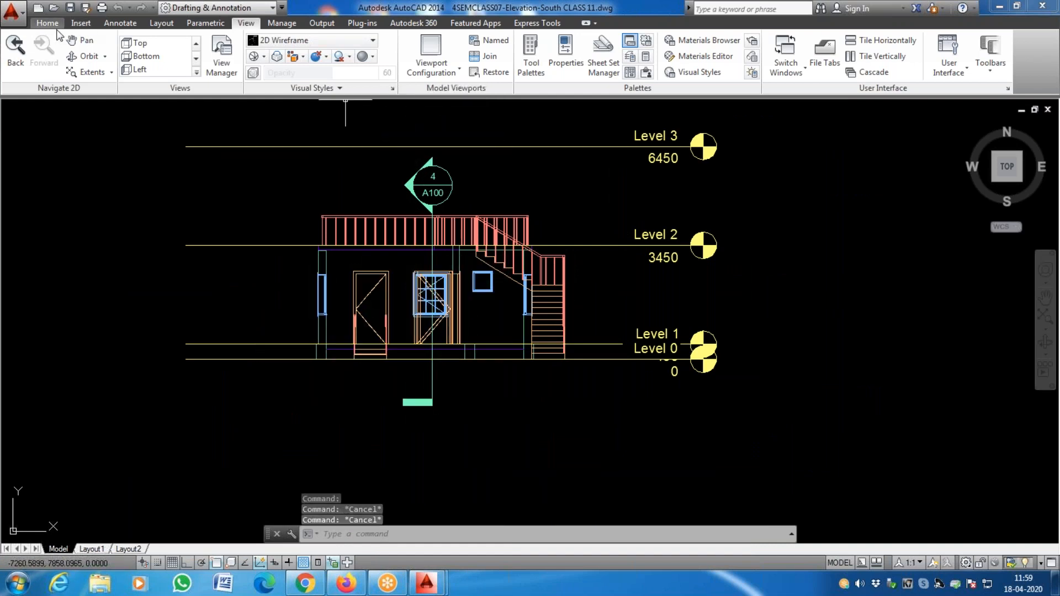
Review the elevation drawing's layers, such as A-FLOR, A-FLOR-LEVL and A-GLAZ, in an enlarged Layer Properties Manager.
left_click(55, 24)
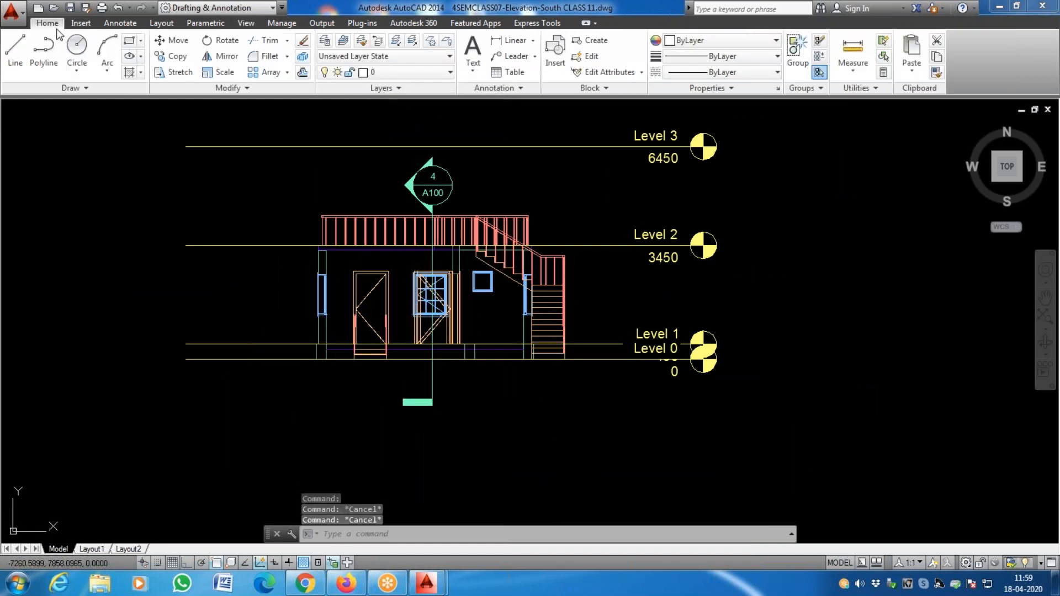
left_click(325, 43)
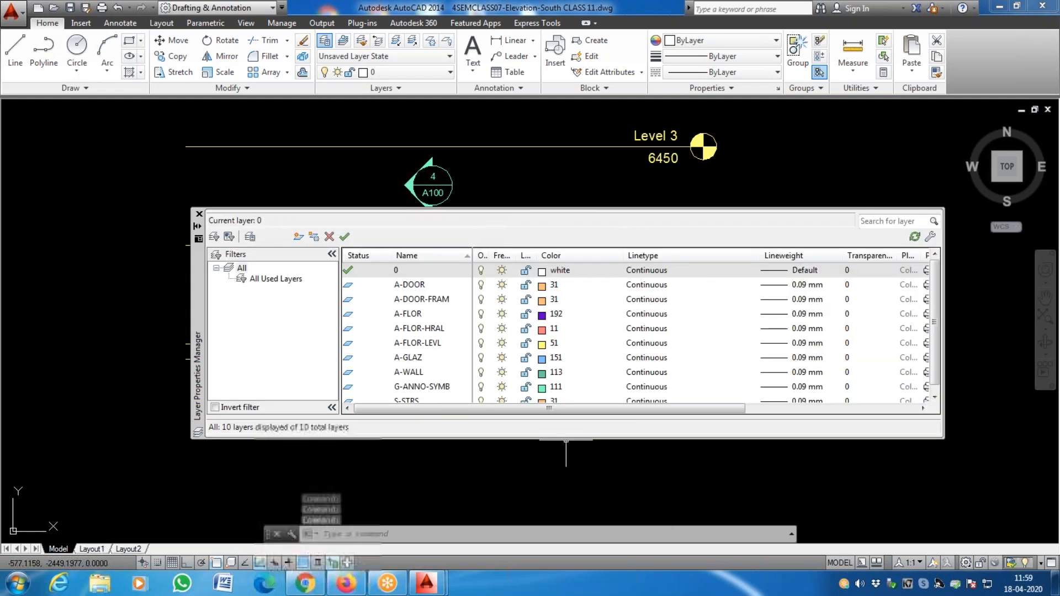
left_click_drag(567, 442, 563, 484)
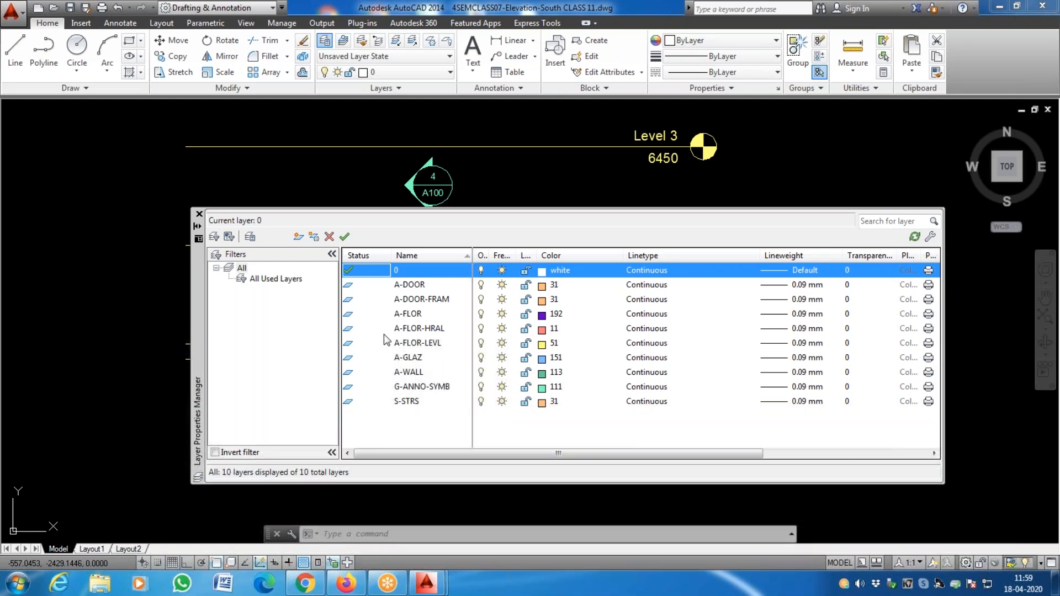
left_click(415, 317)
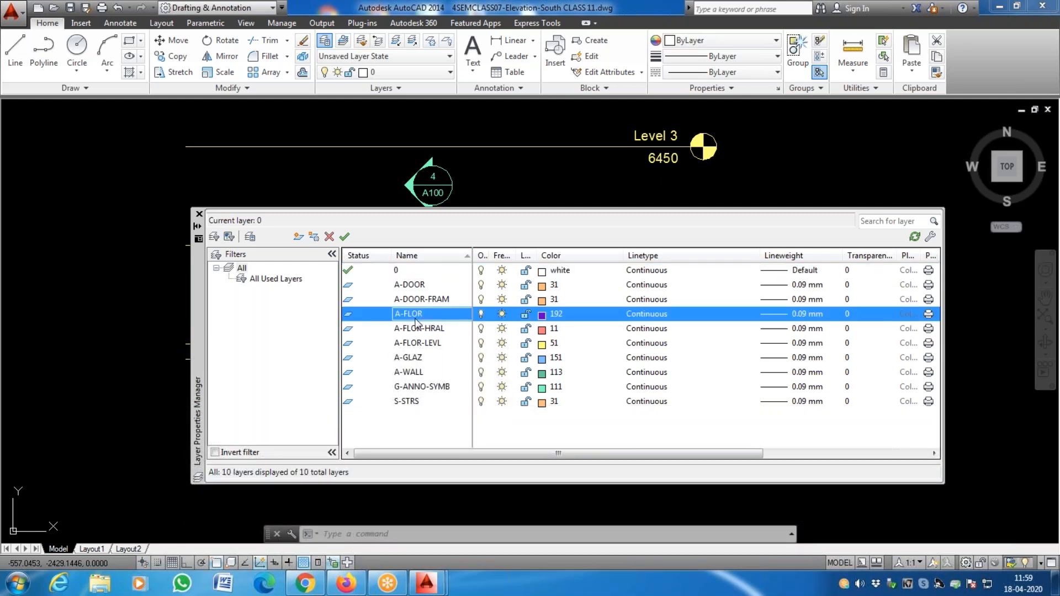
left_click(429, 347)
left_click(422, 358)
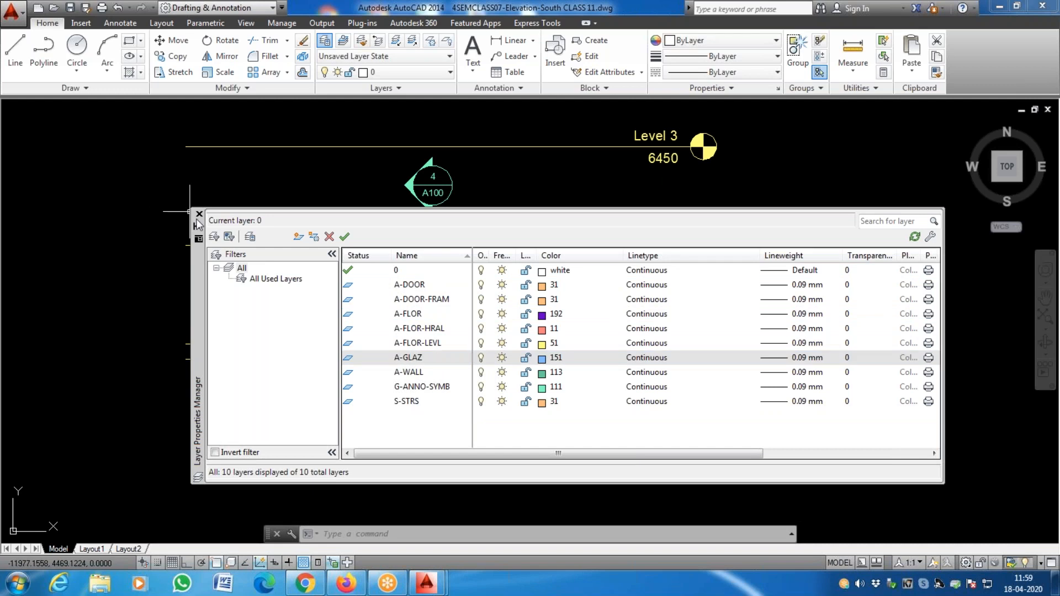
left_click(199, 215)
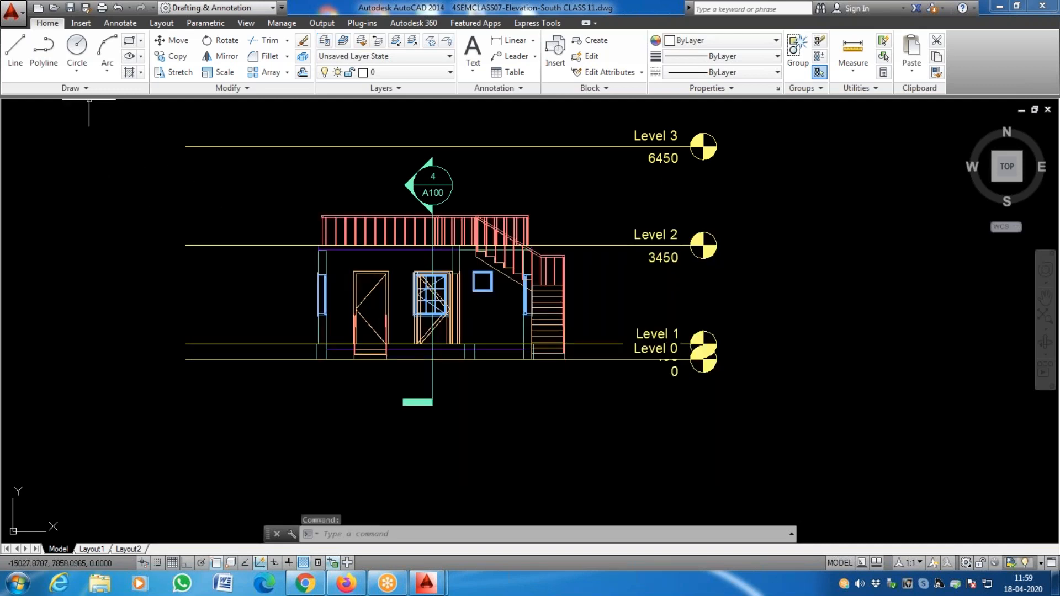
Open 4SEMCLASS07-FloorPlan-Level1 CLASS 11.dwg from the CLASS 11 folder and bring the plan's rooms into view.
left_click(53, 8)
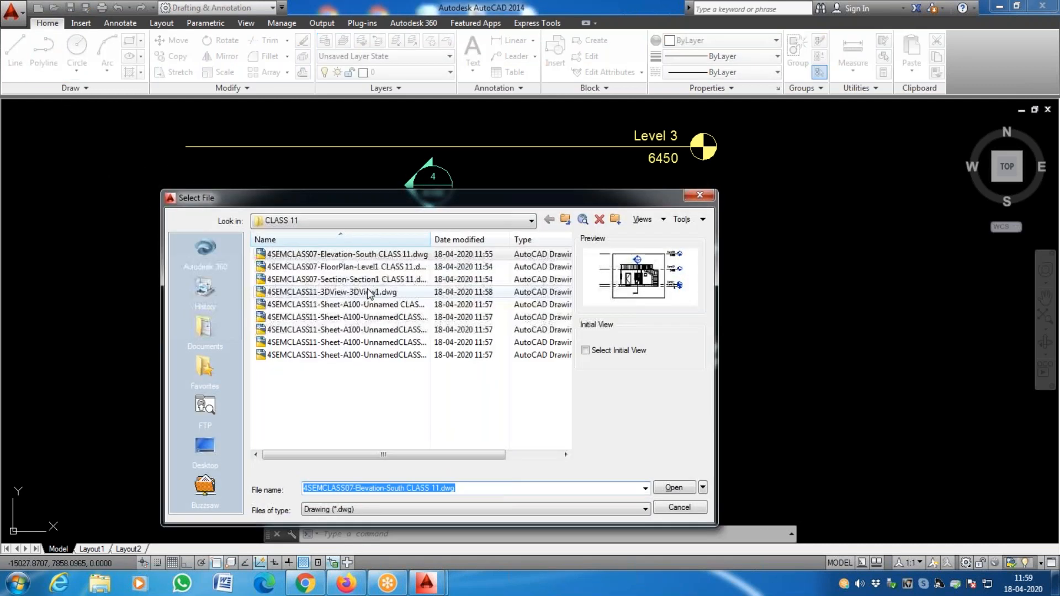
double_click(353, 267)
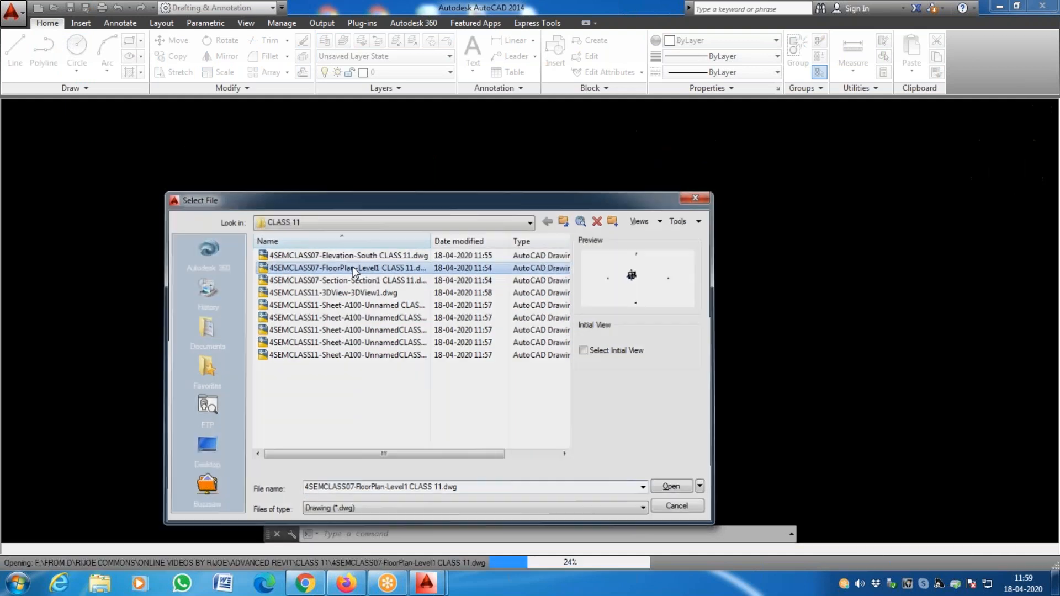
scroll(436, 285, "up", 15)
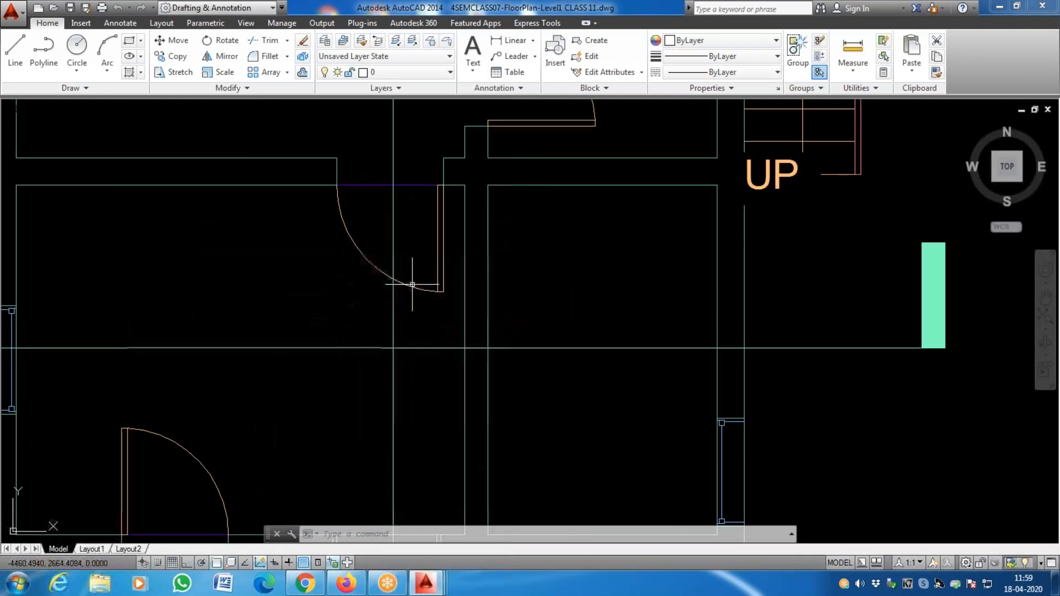
scroll(387, 293, "down", 3)
left_click(413, 321)
key("Escape")
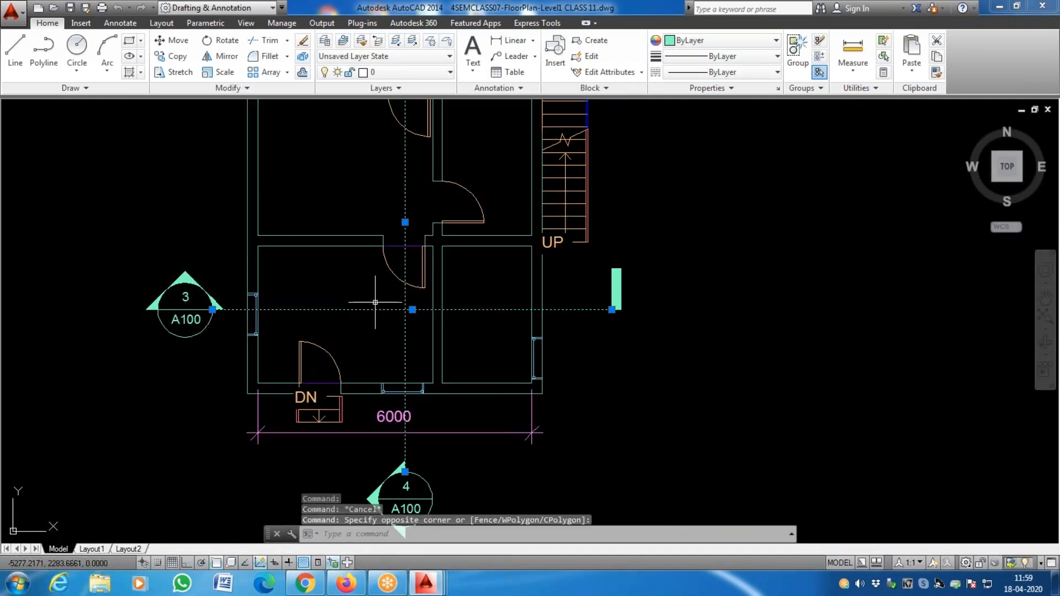
scroll(393, 332, "down", 3)
type("e")
key("Return")
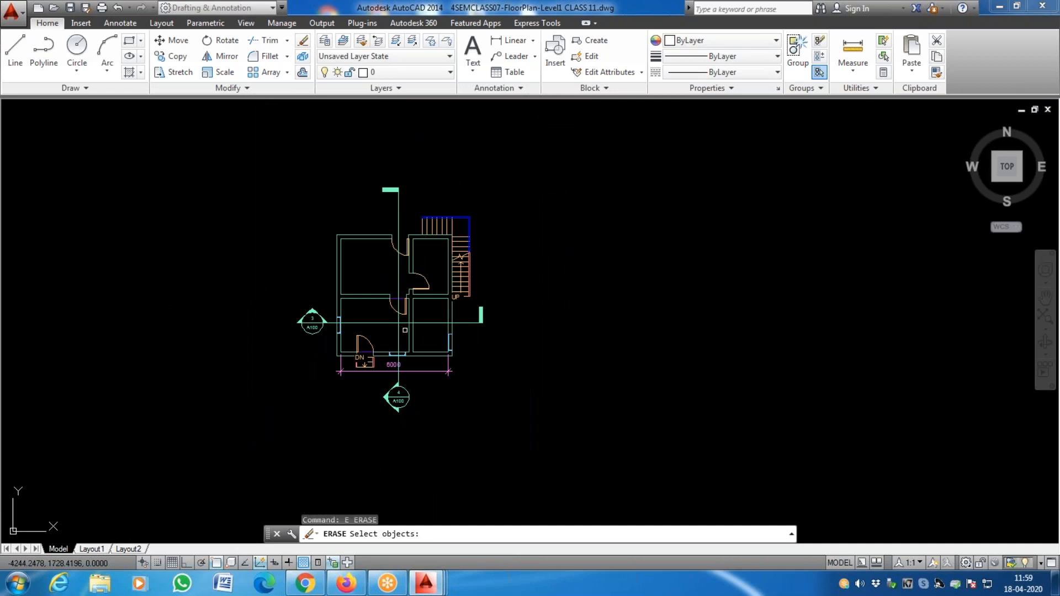
left_click(394, 330)
key("Escape")
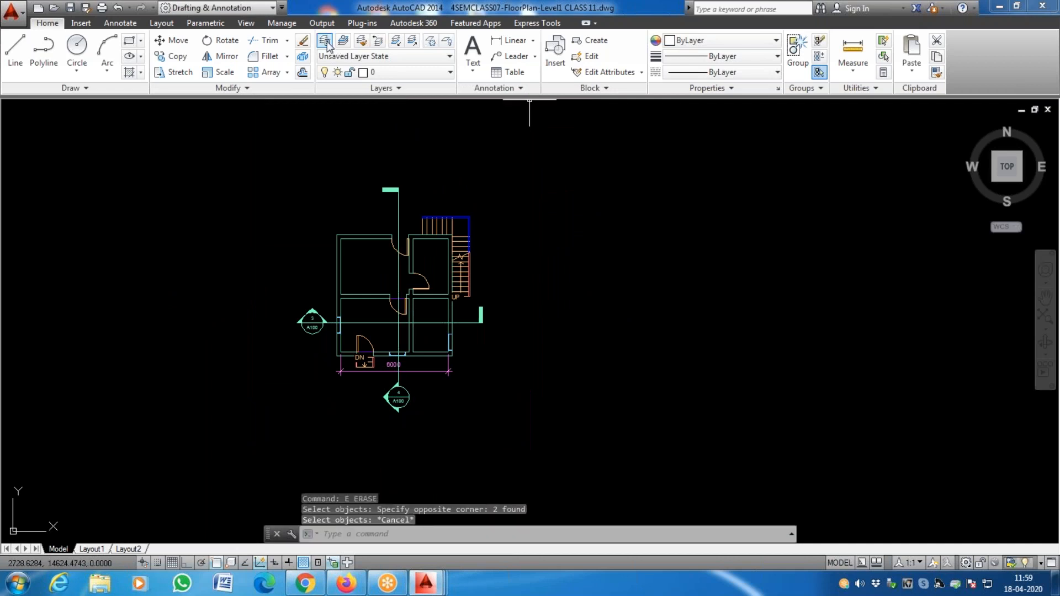
Review the floor plan drawing's layers in the Layer Properties Manager.
left_click(327, 43)
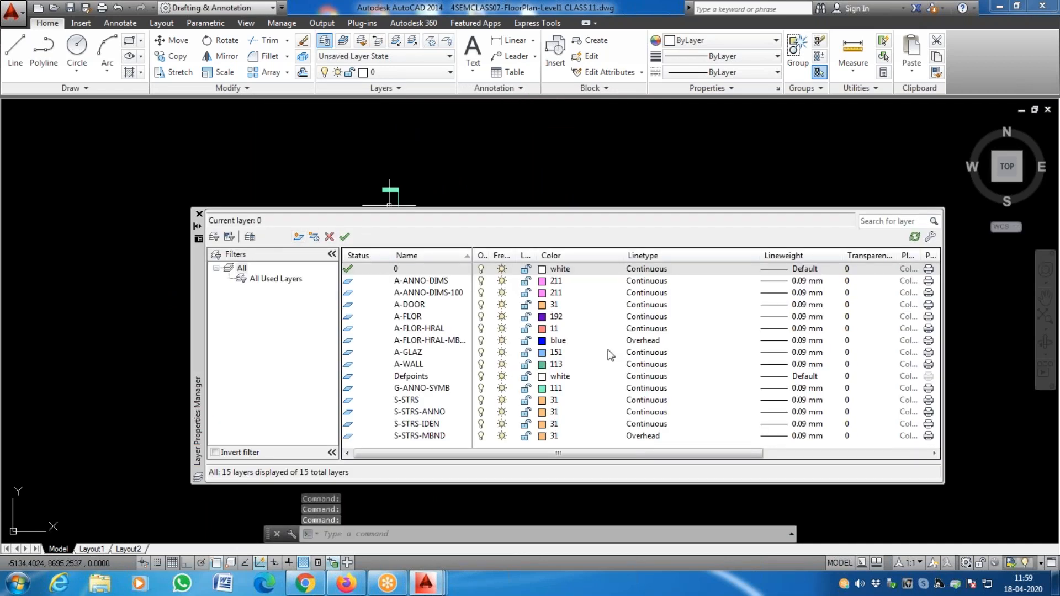
left_click(199, 214)
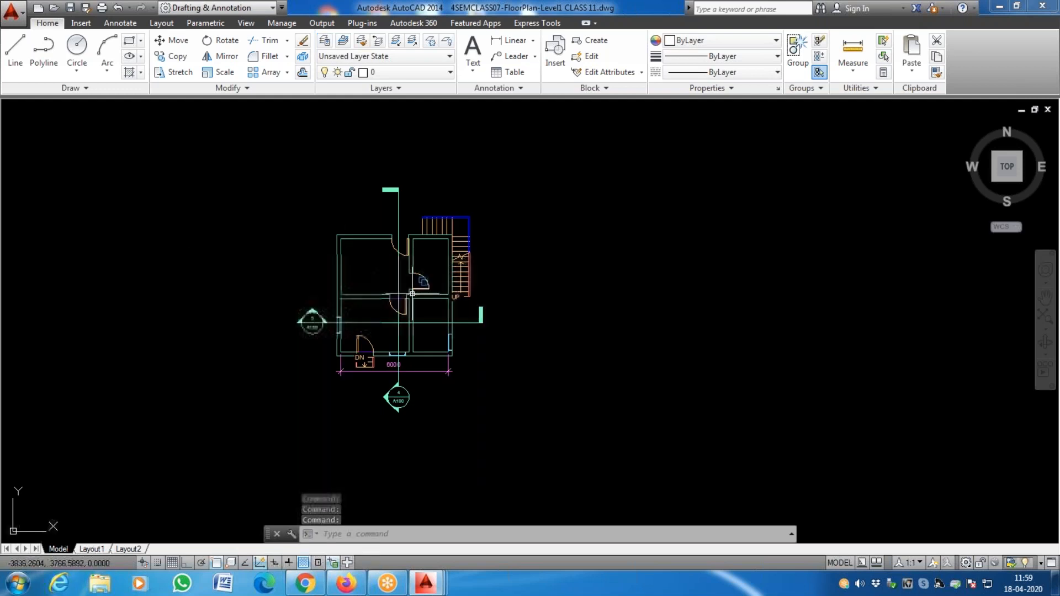
Try erasing the objects caught by a selection window in the middle of the floor plan, and undo the erasure.
scroll(399, 331, "up", 6)
type("e")
key("Return")
left_click(425, 343)
left_click(371, 278)
key("Return")
scroll(444, 309, "down", 5)
key("ctrl+z")
key("ctrl+z")
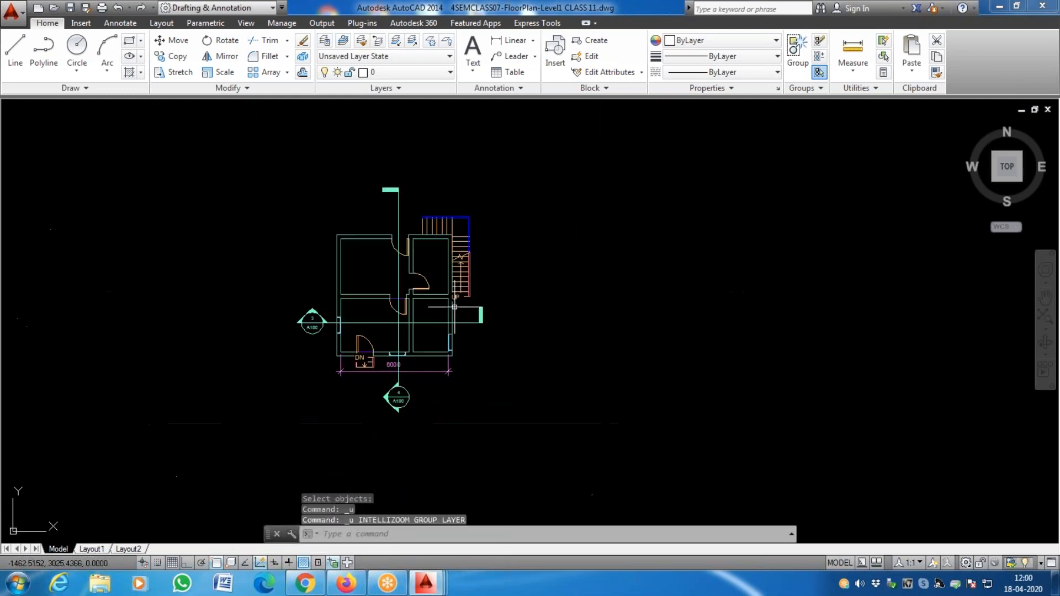
Examine the floor plan's horizontal dimension, the layer list with the annotation layers, and the external staircase.
key("Escape")
scroll(382, 376, "up", 6)
left_click(520, 353)
left_click(500, 381)
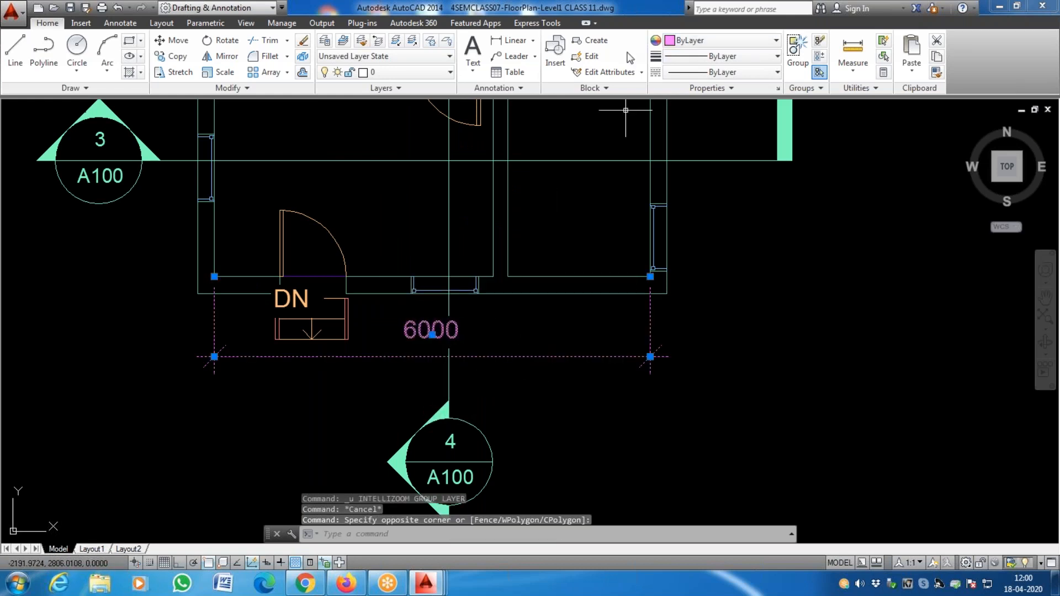
key("Escape")
left_click(325, 40)
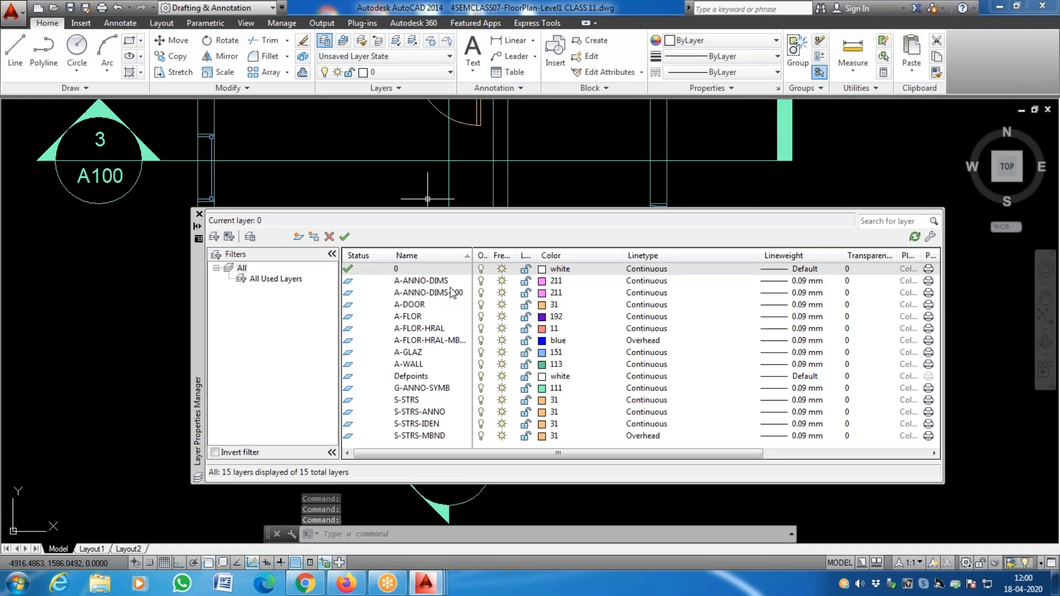
left_click(199, 214)
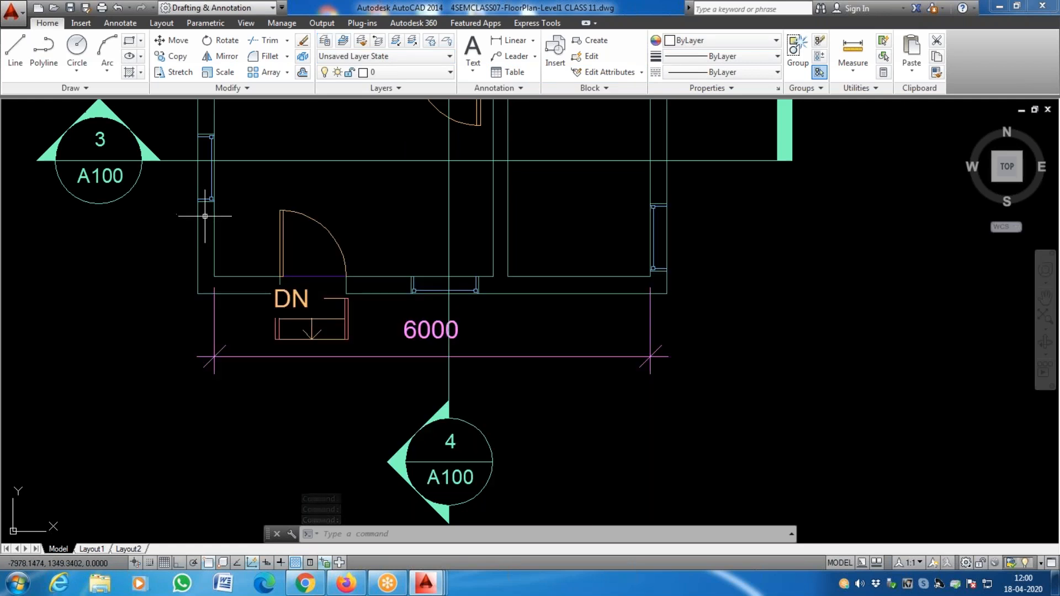
scroll(229, 231, "down", 7)
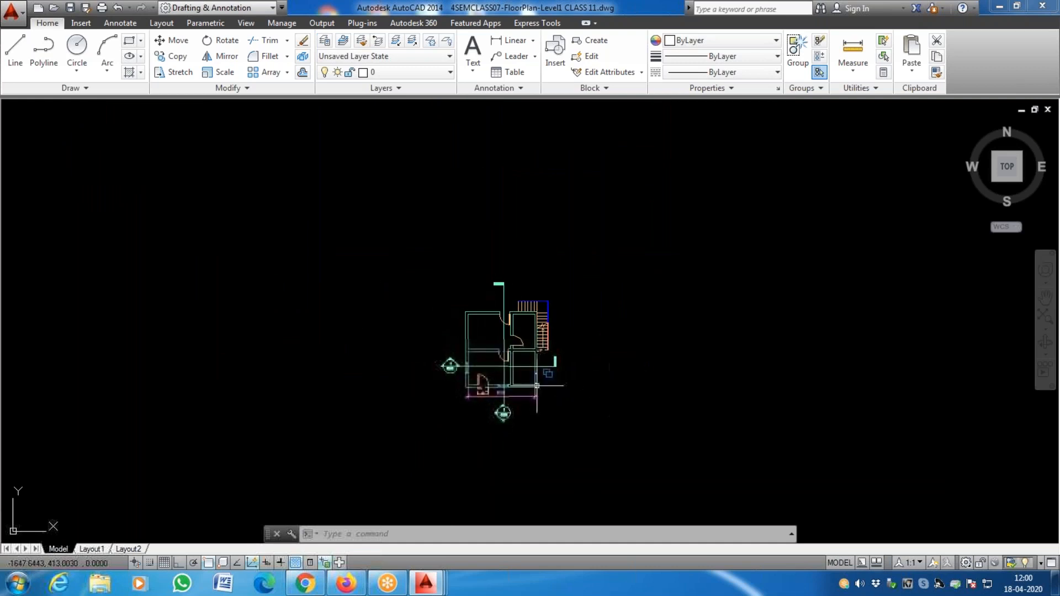
scroll(546, 372, "up", 6)
scroll(547, 380, "down", 4)
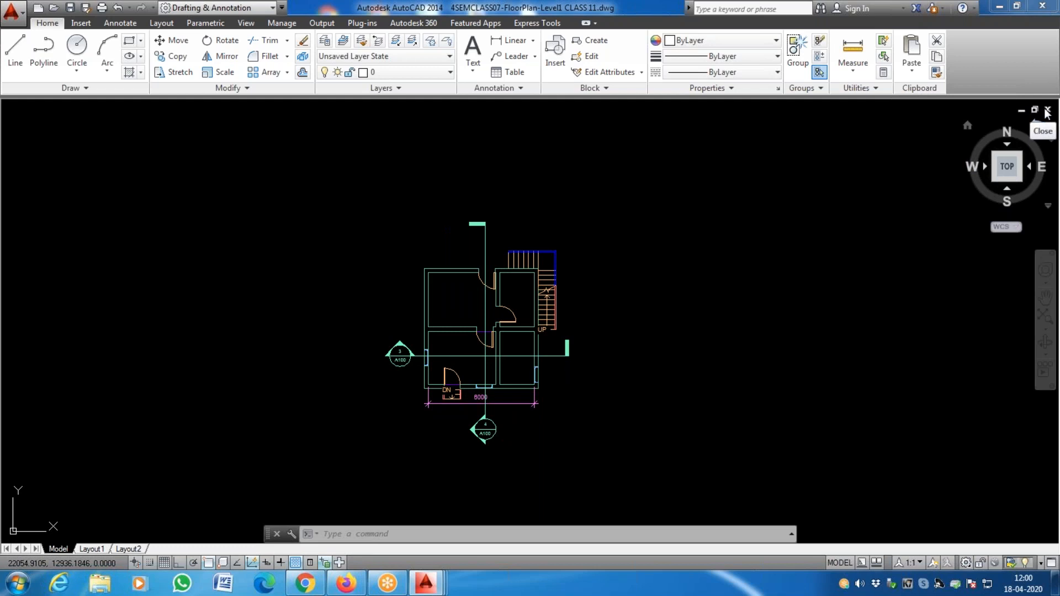
scroll(552, 279, "up", 5)
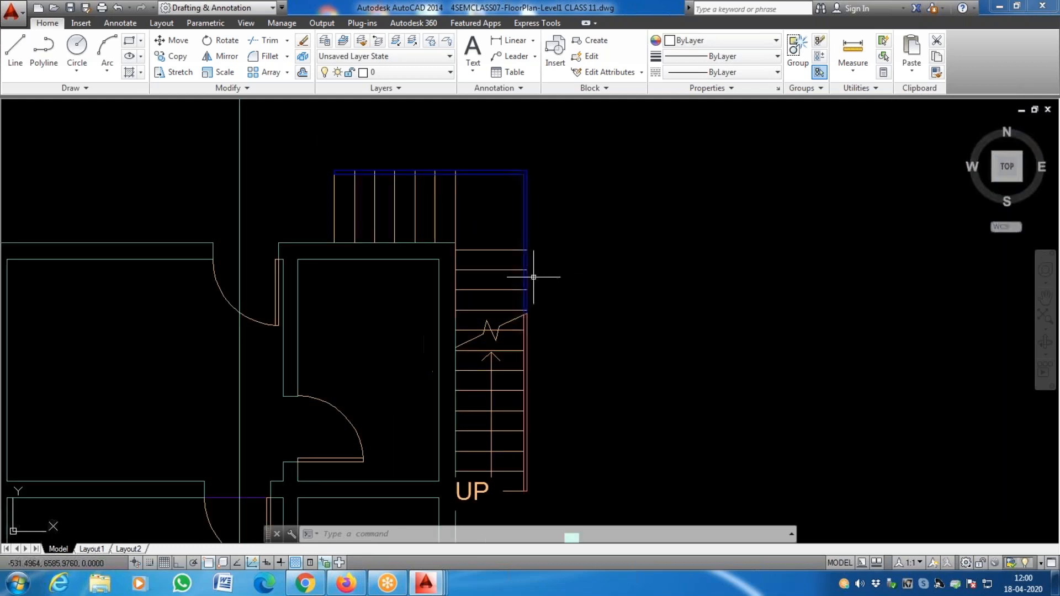
scroll(541, 279, "down", 3)
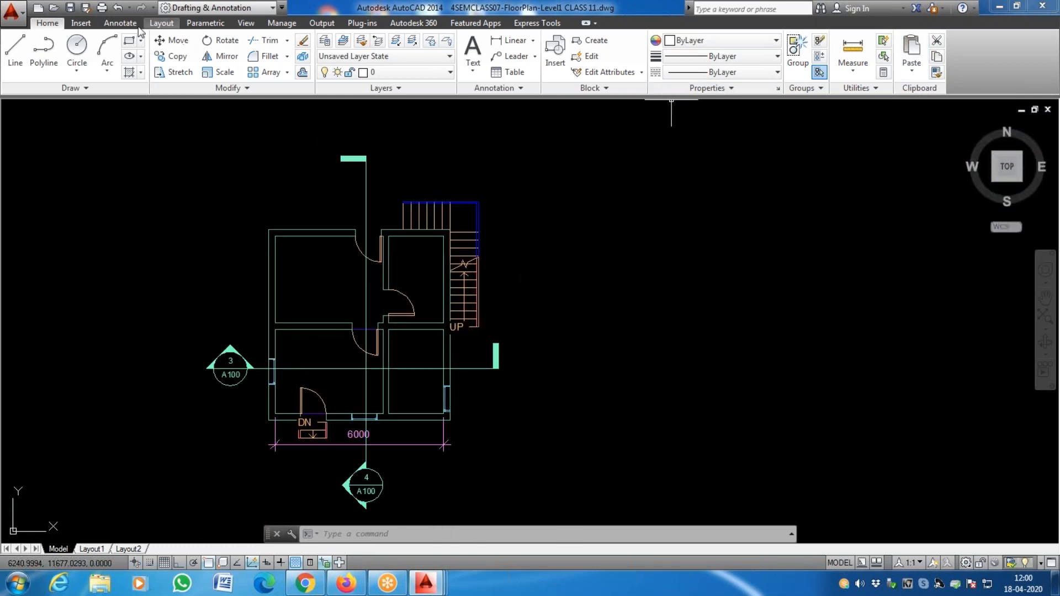
Open 4SEMCLASS11-Sheet-A100-Unnamed CLASS 11.dwg from the CLASS 11 folder and view the whole sheet layout.
left_click(58, 8)
left_click(333, 279)
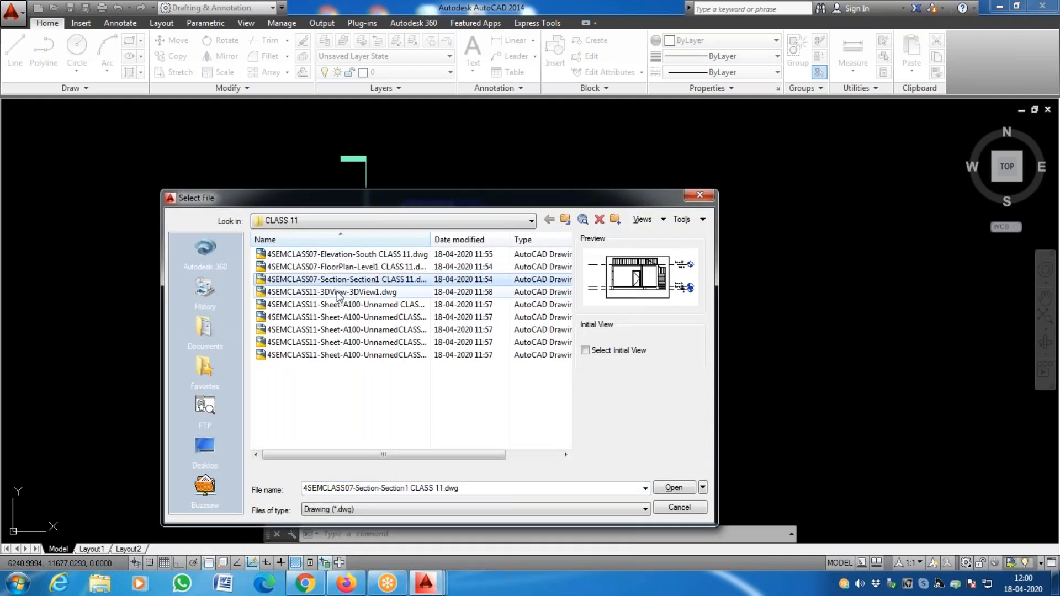
left_click(338, 292)
double_click(337, 304)
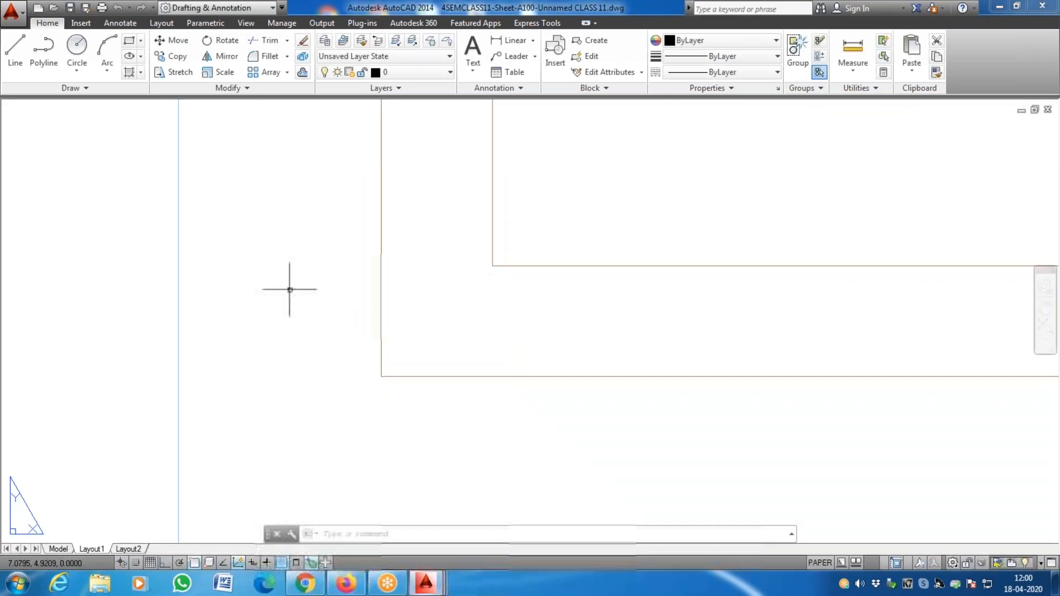
scroll(337, 296, "down", 6)
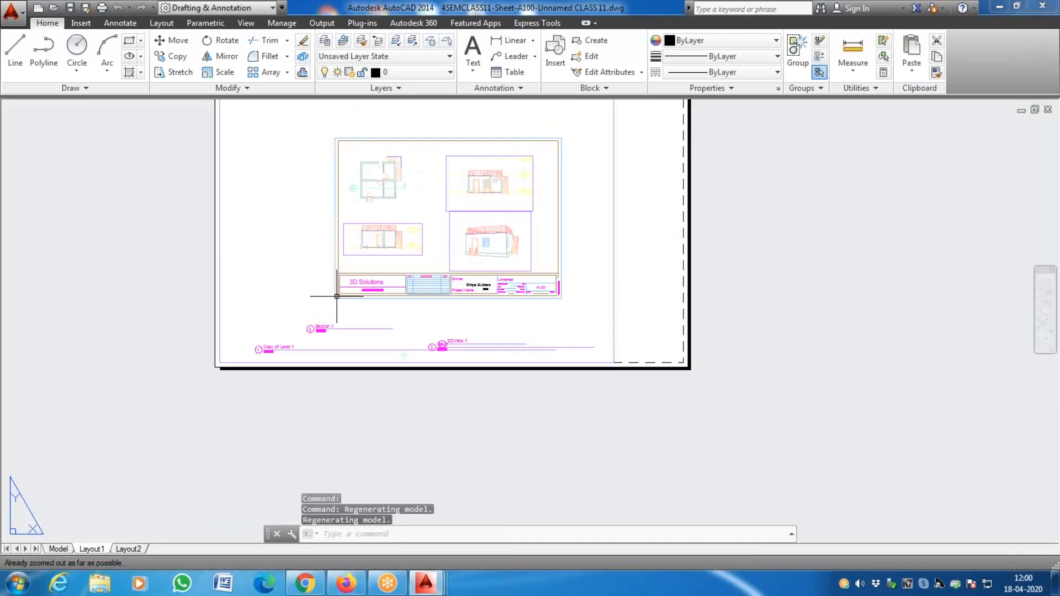
Switch the sheet drawing to model space and zoom to its extents.
left_click(58, 548)
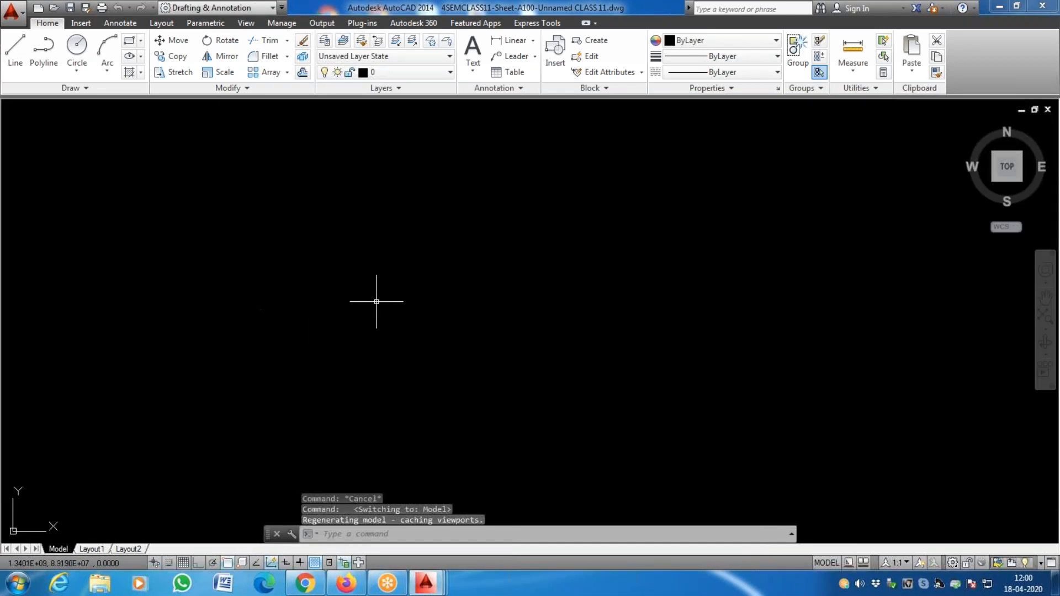
type("z")
key("Return")
type("e")
key("Return")
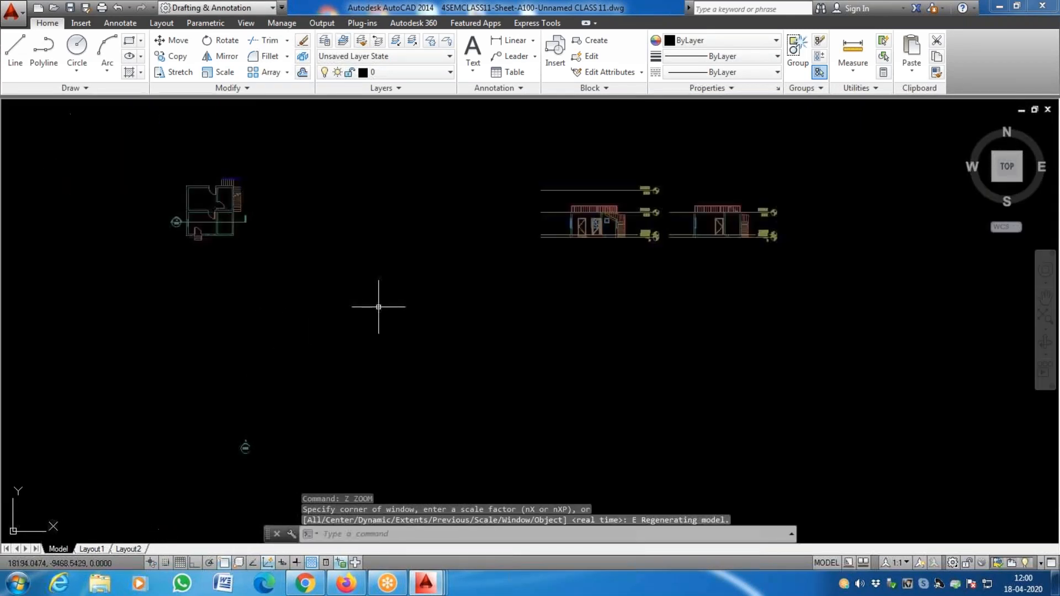
Switch the sheet drawing to Layout1 and examine the arrangement of views and title block on the sheet.
scroll(496, 309, "down", 3)
scroll(436, 282, "up", 3)
scroll(298, 292, "down", 3)
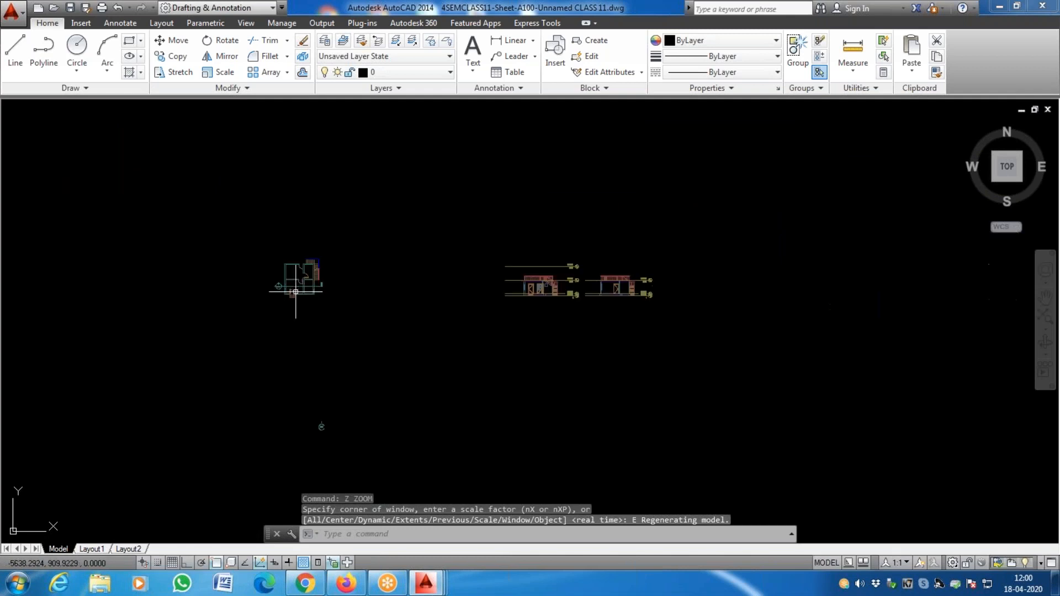
left_click(92, 548)
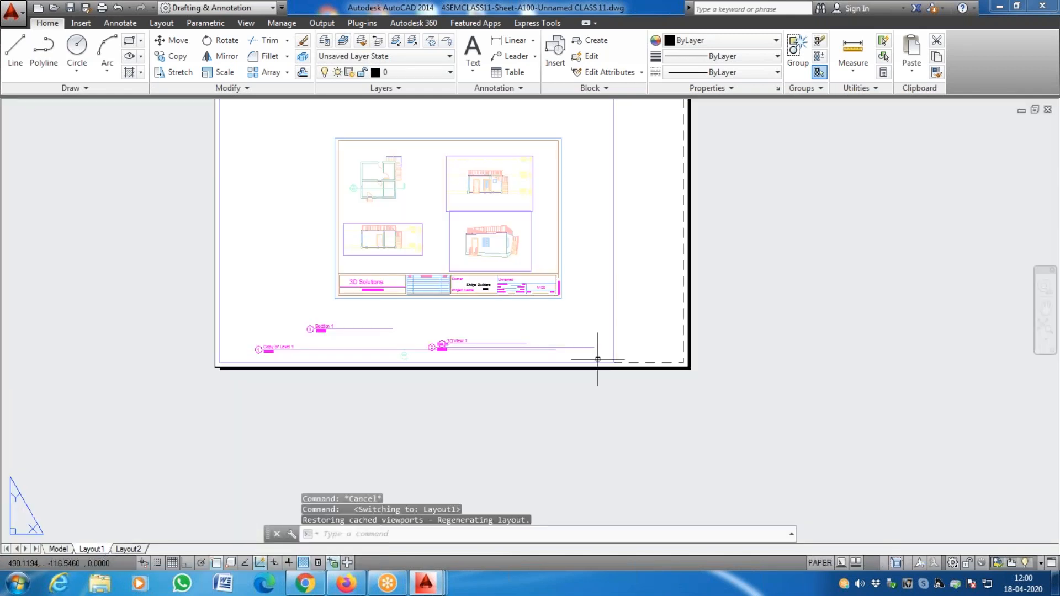
scroll(395, 170, "down", 2)
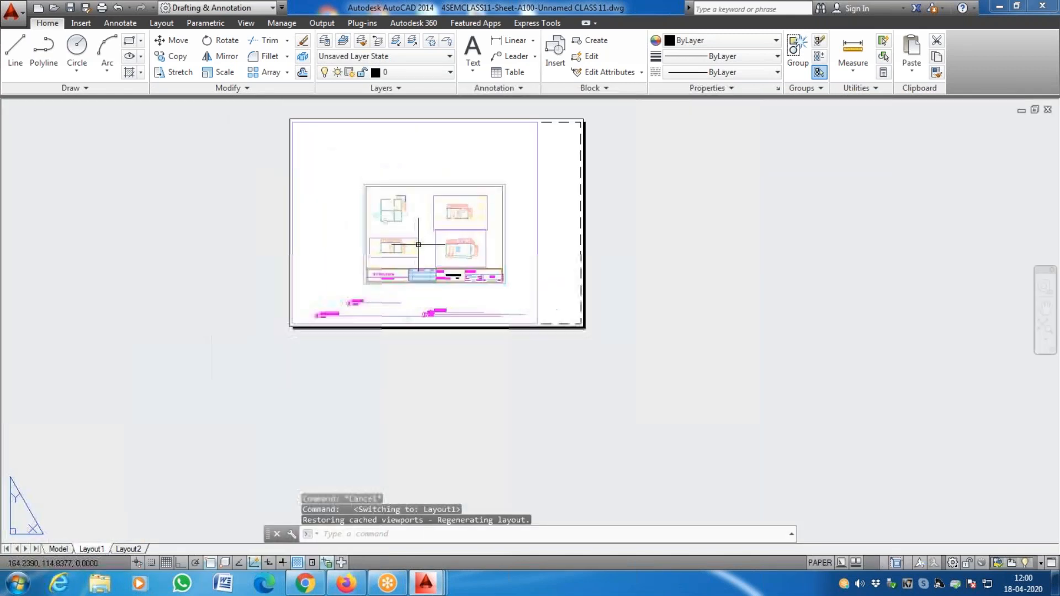
scroll(348, 206, "up", 1)
scroll(407, 240, "down", 1)
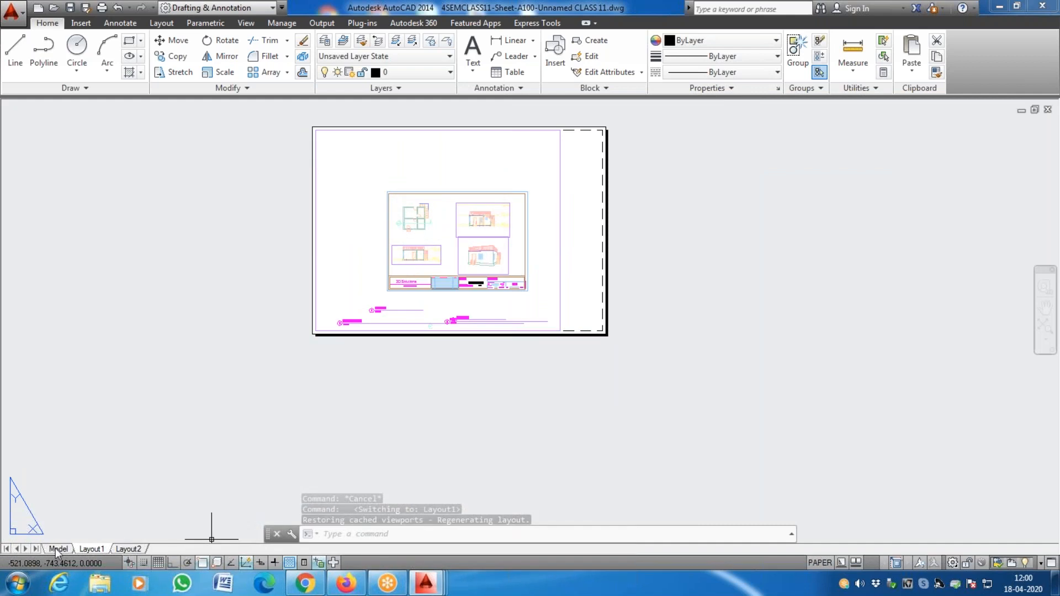
Return the sheet drawing to model space and examine the floor plan, elevation and section placed there.
left_click(56, 549)
scroll(298, 288, "up", 5)
scroll(298, 288, "down", 5)
scroll(560, 293, "up", 4)
scroll(354, 301, "down", 5)
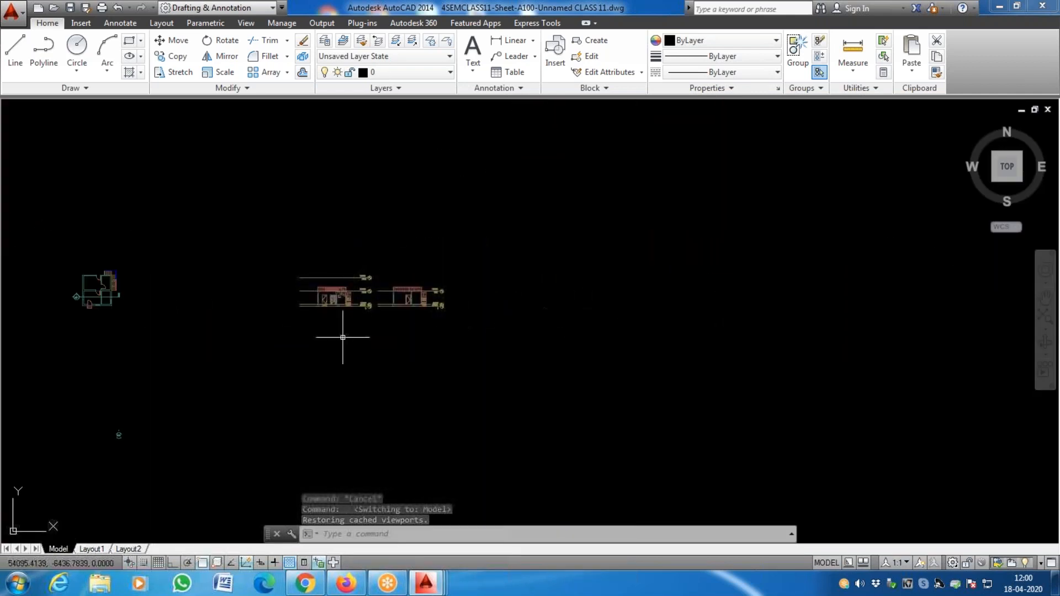
Preview the sheet's section and 3D view files in the CLASS 11 folder, and open 4SEMCLASS07-Section-Section1 CLASS 11.dwg.
left_click(22, 12)
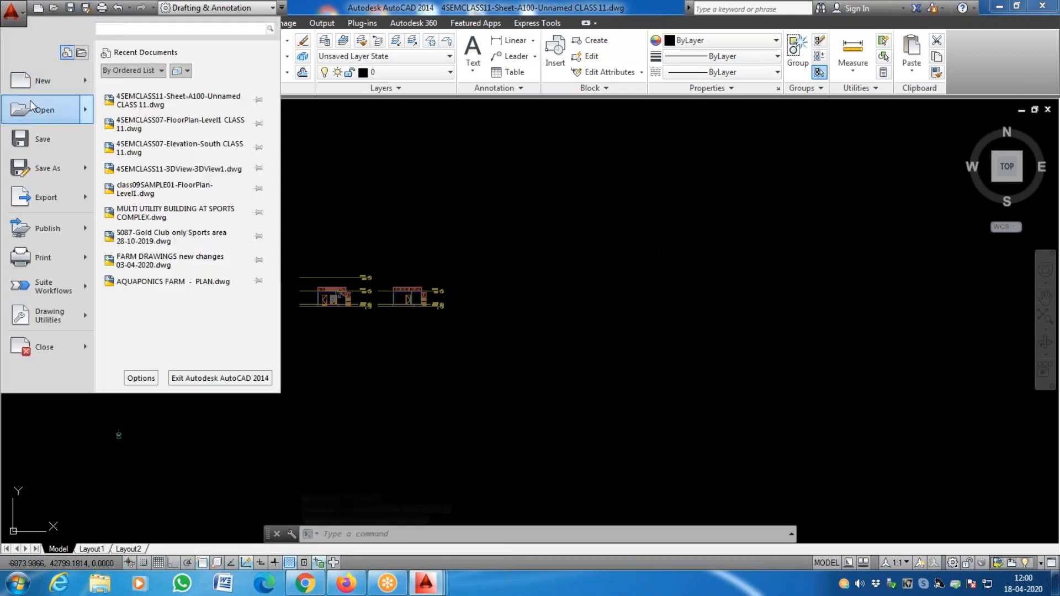
left_click(38, 140)
left_click(386, 357)
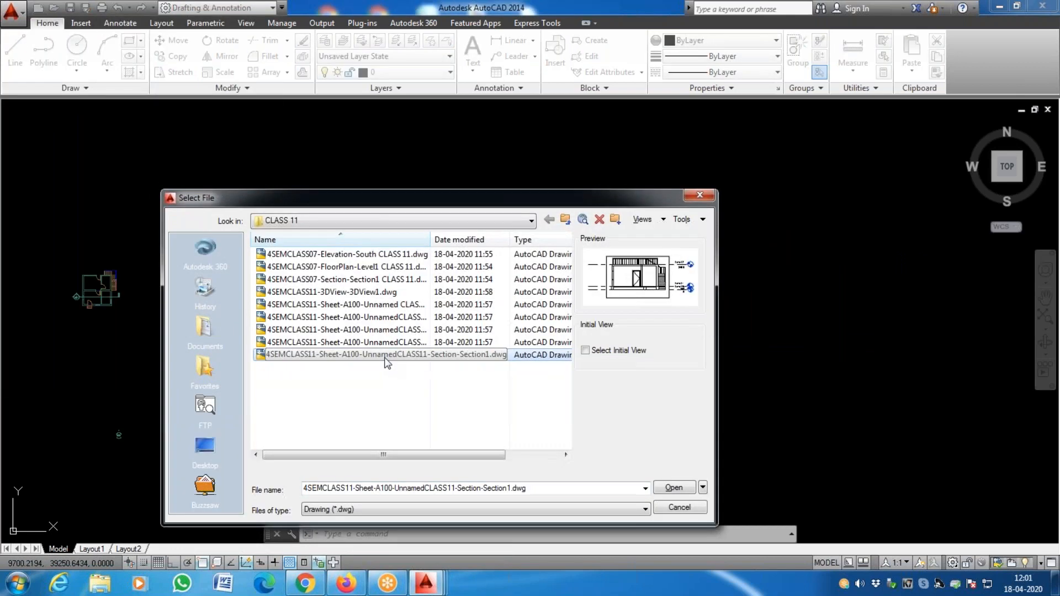
left_click(386, 344)
key("Down")
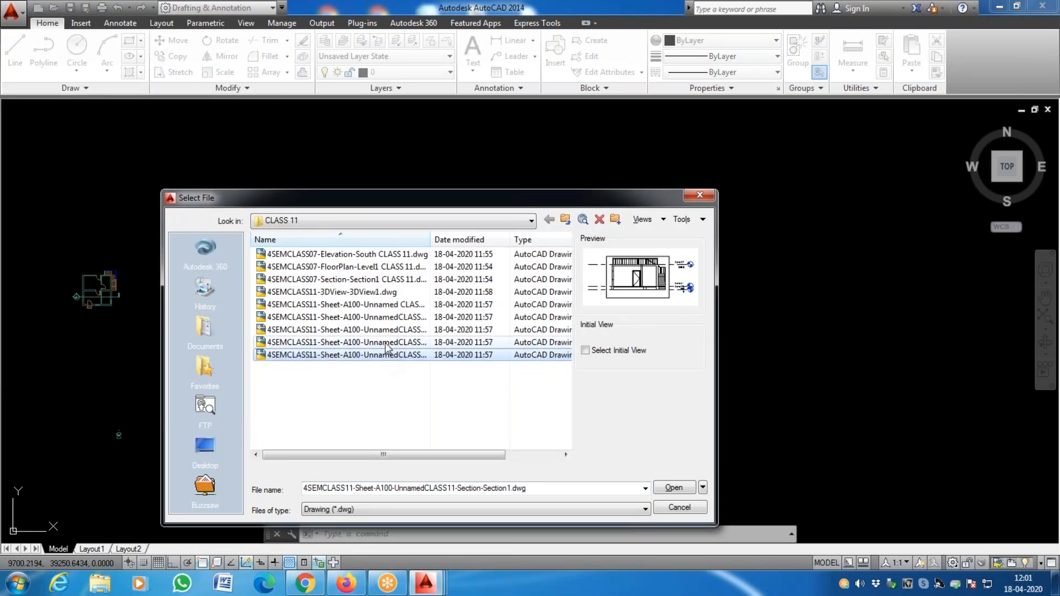
left_click(389, 318)
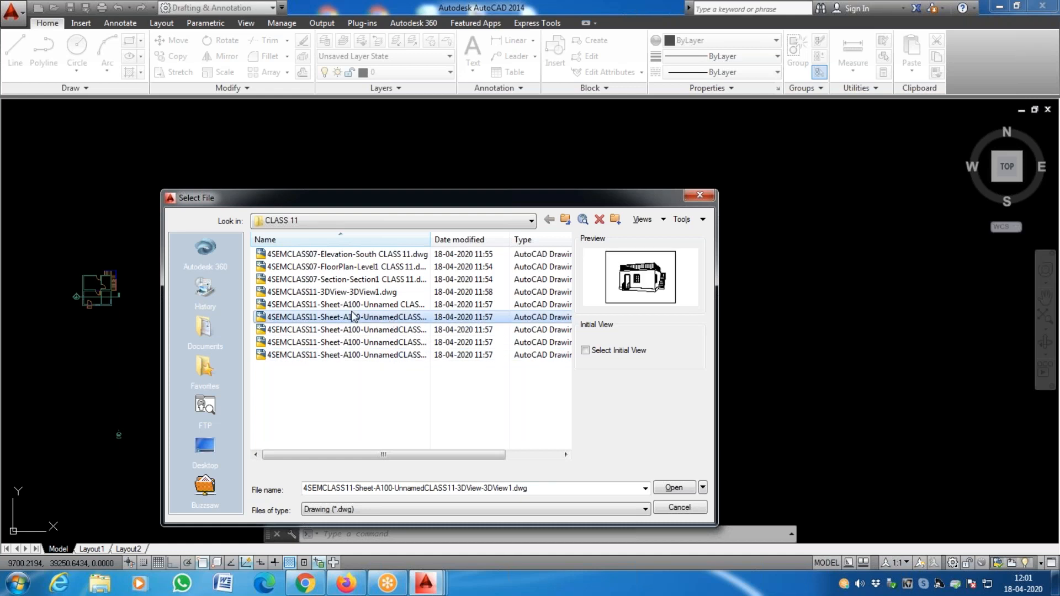
left_click(359, 280)
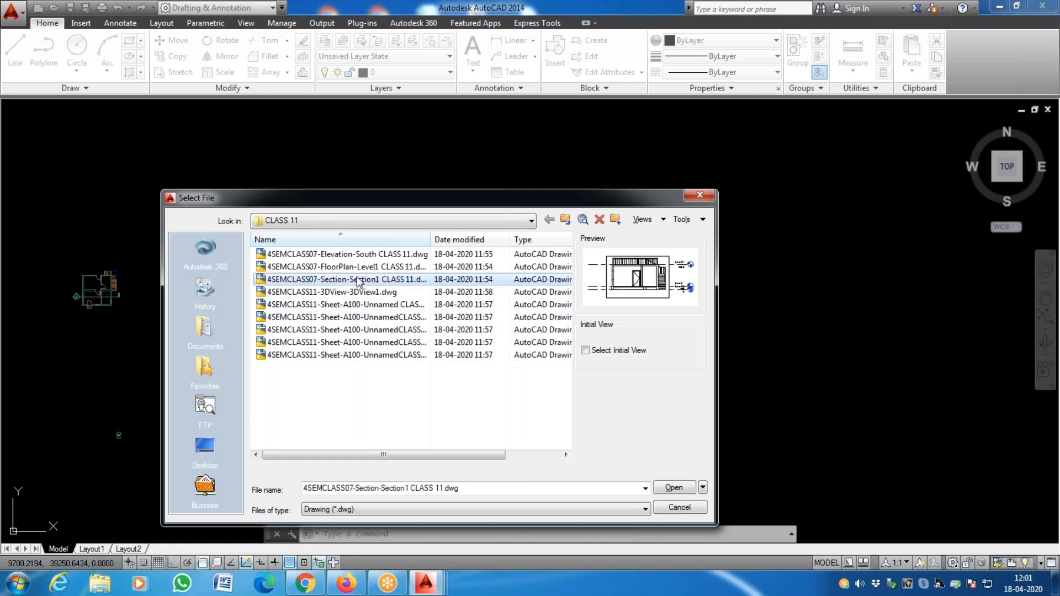
left_click(673, 488)
Examine the section drawing's staircase, railing, door, floor slab and level markers, close up and as a whole.
scroll(413, 280, "down", 4)
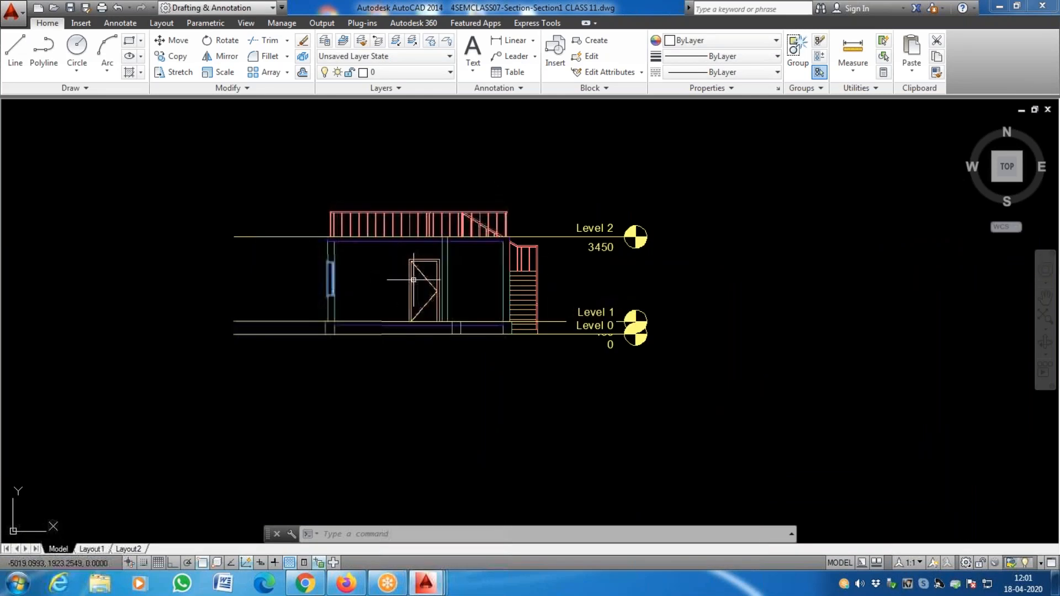
scroll(499, 268, "up", 5)
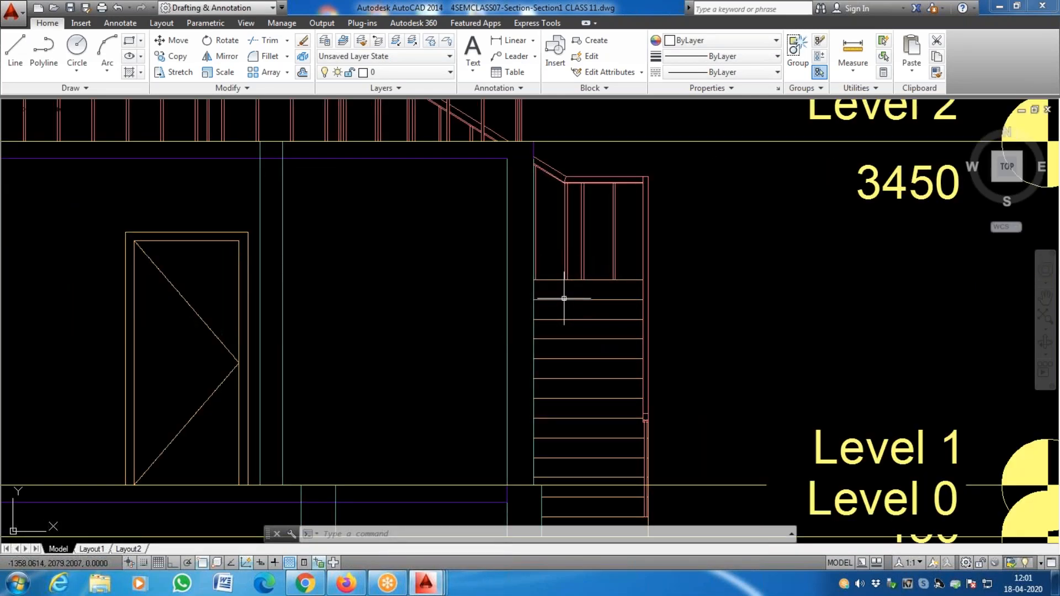
scroll(453, 340, "down", 7)
scroll(406, 338, "up", 6)
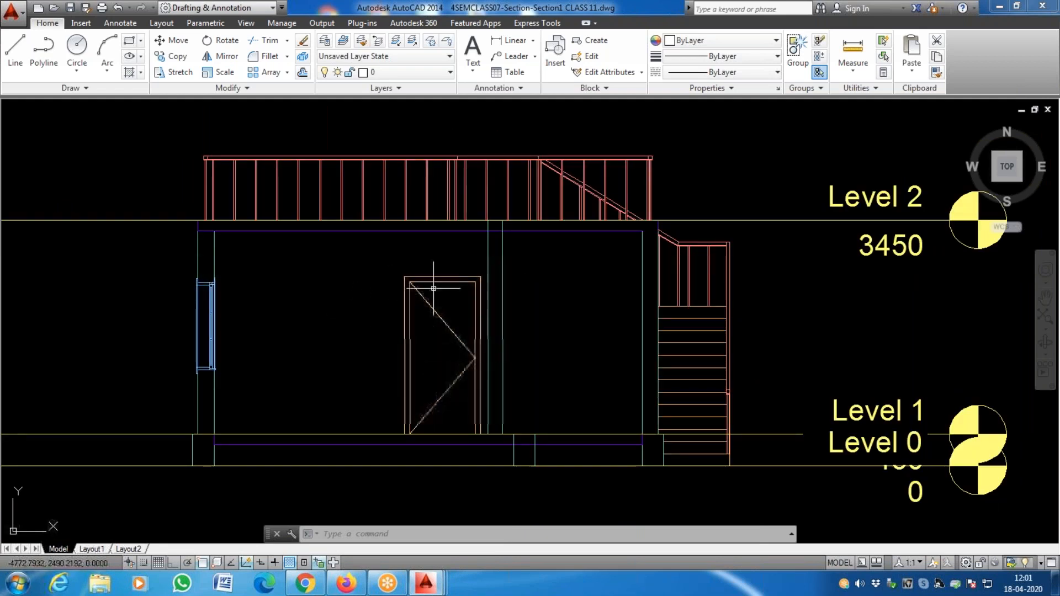
scroll(422, 392, "down", 4)
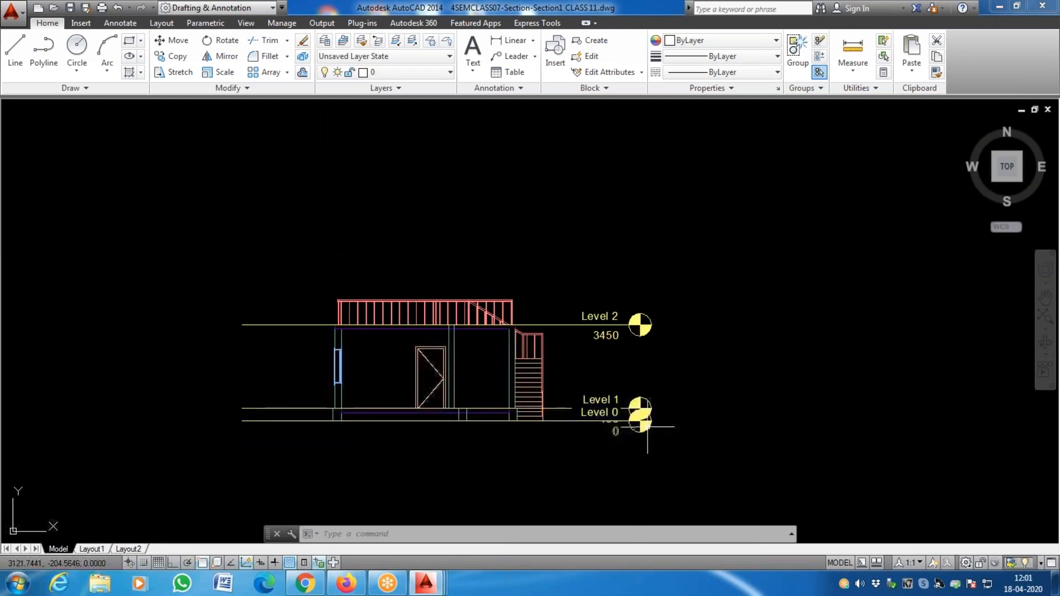
scroll(490, 404, "up", 2)
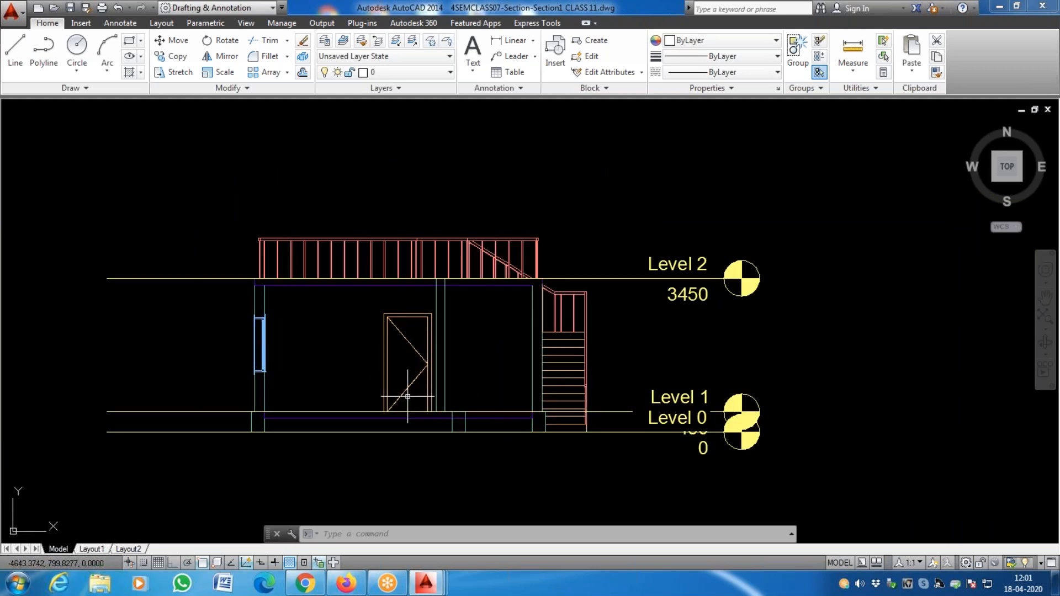
scroll(314, 429, "up", 2)
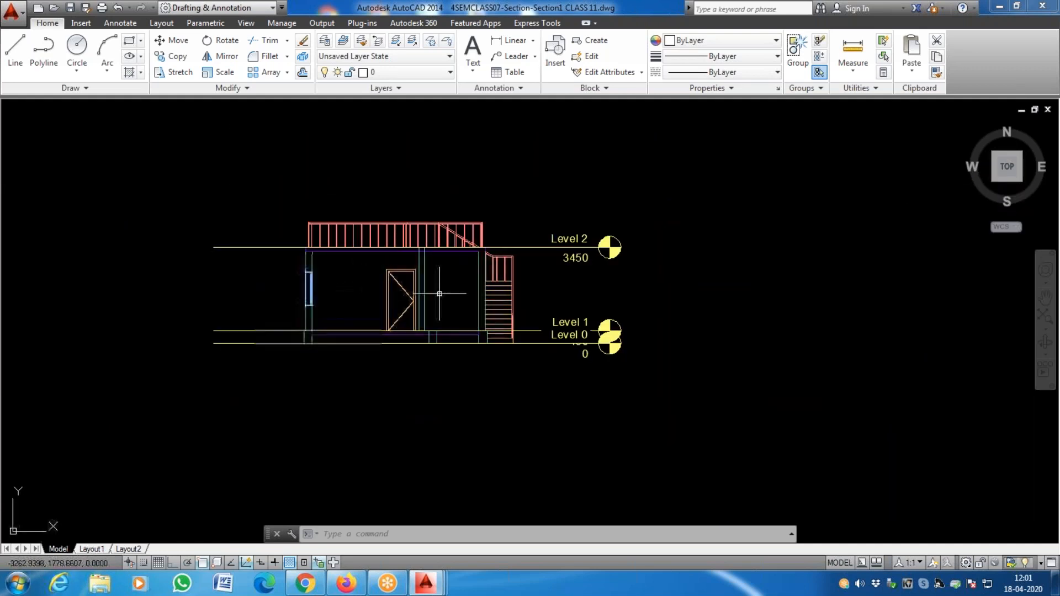
scroll(463, 342, "up", 6)
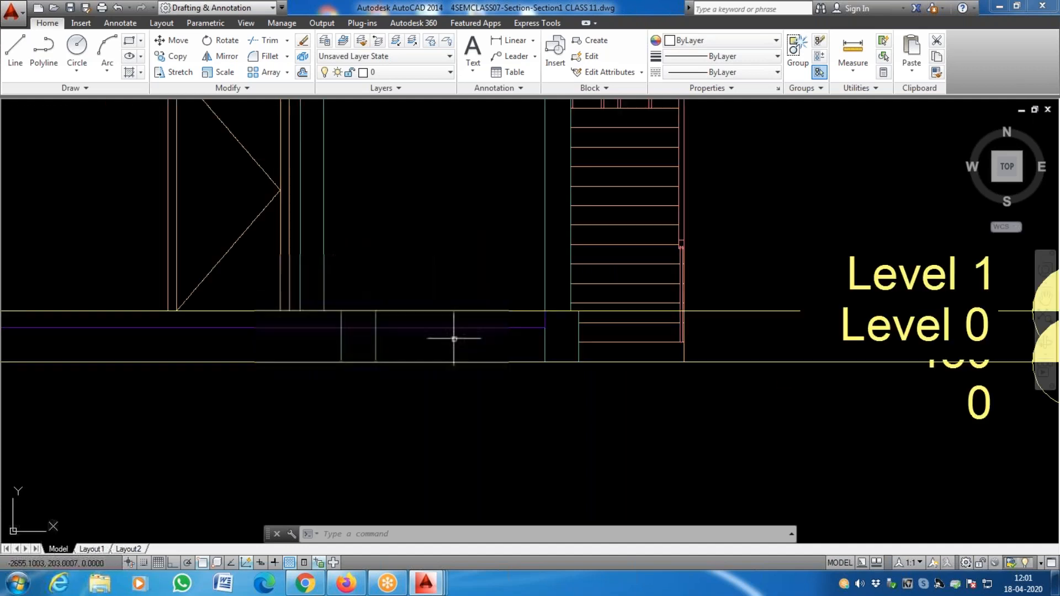
scroll(503, 347, "down", 4)
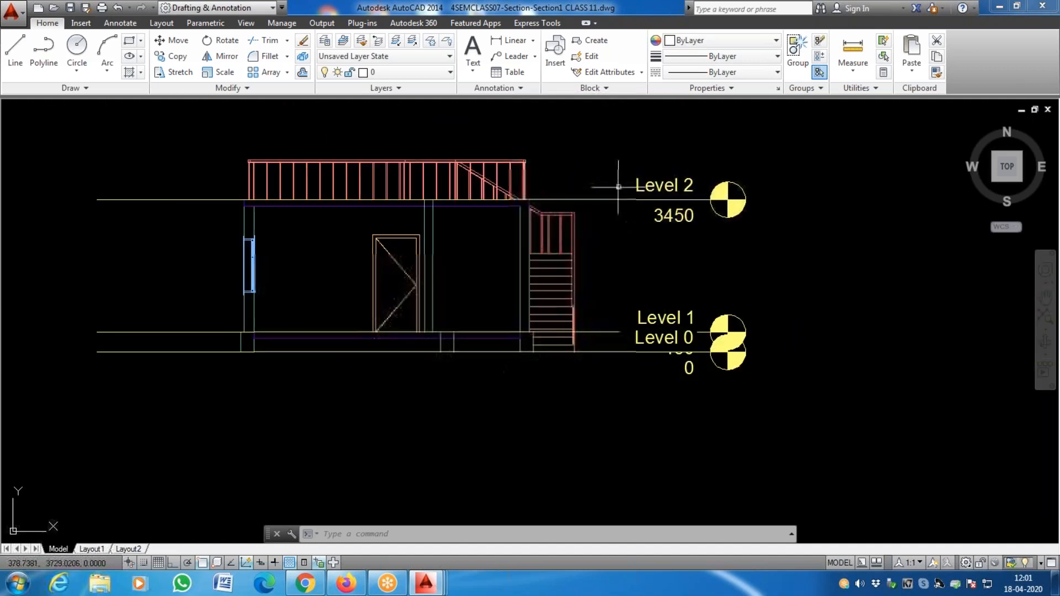
scroll(535, 215, "up", 5)
scroll(549, 237, "down", 3)
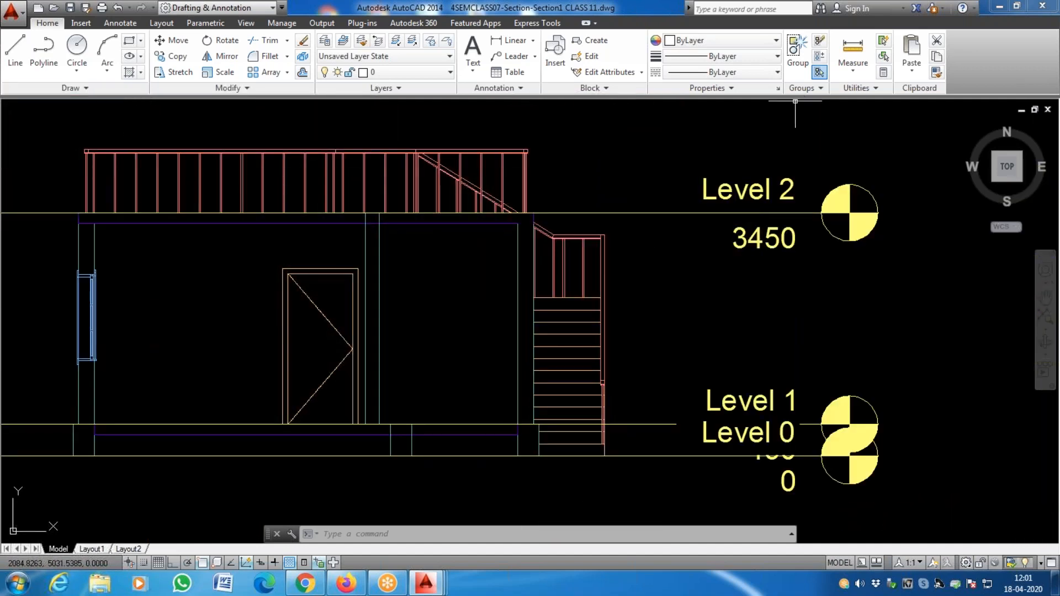
scroll(534, 278, "down", 4)
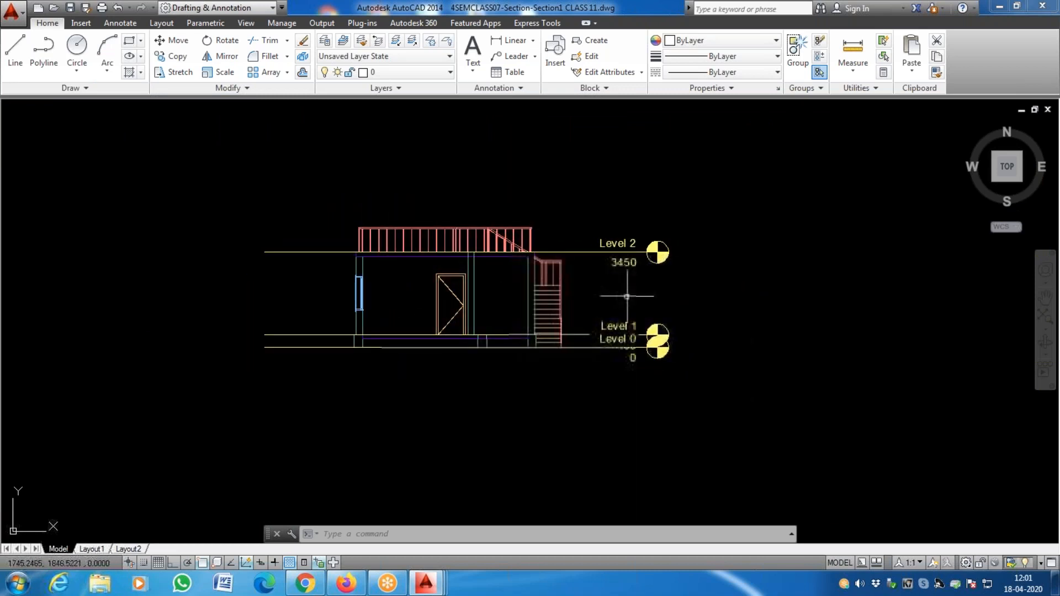